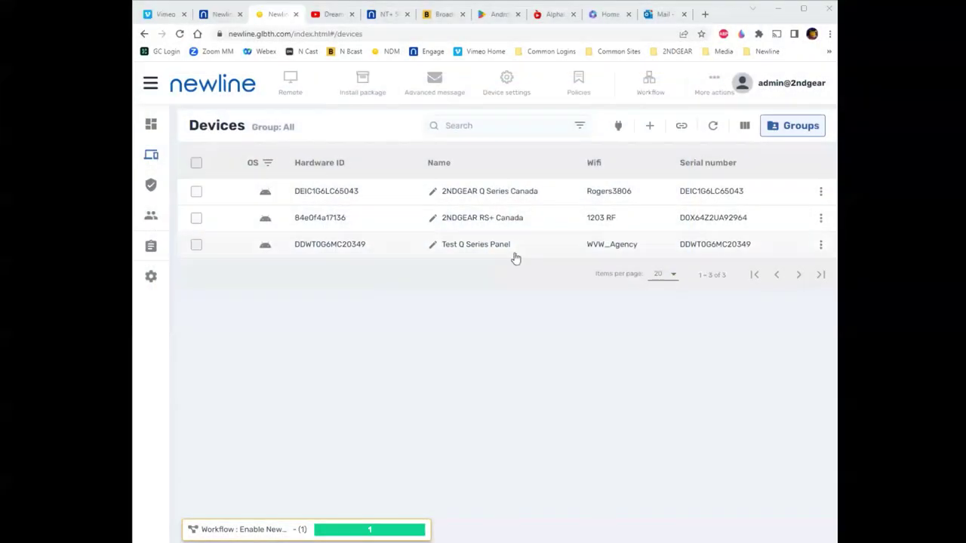
# - Log out of the admin account from the top-right account menu, confirming with YES
pyautogui.click(763, 81)
pyautogui.click(755, 249)
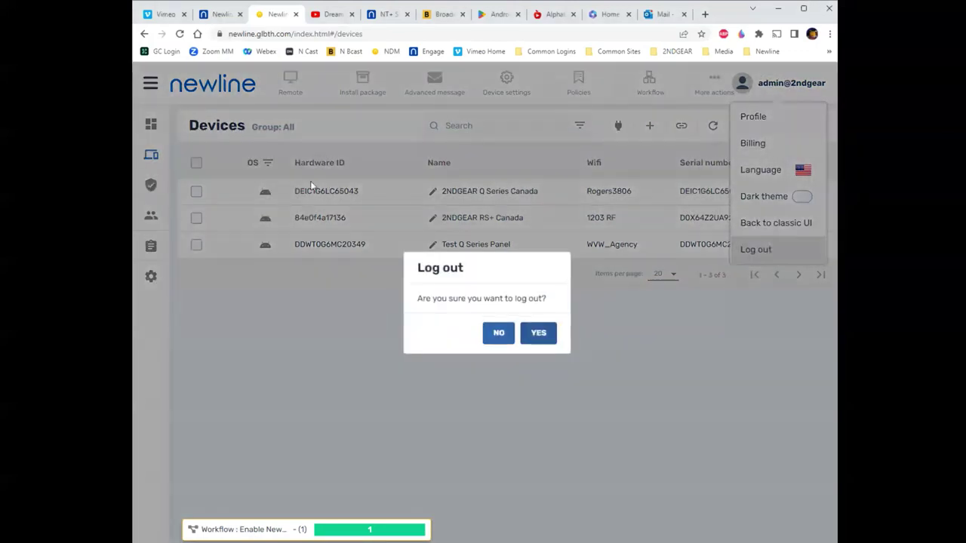
pyautogui.click(538, 333)
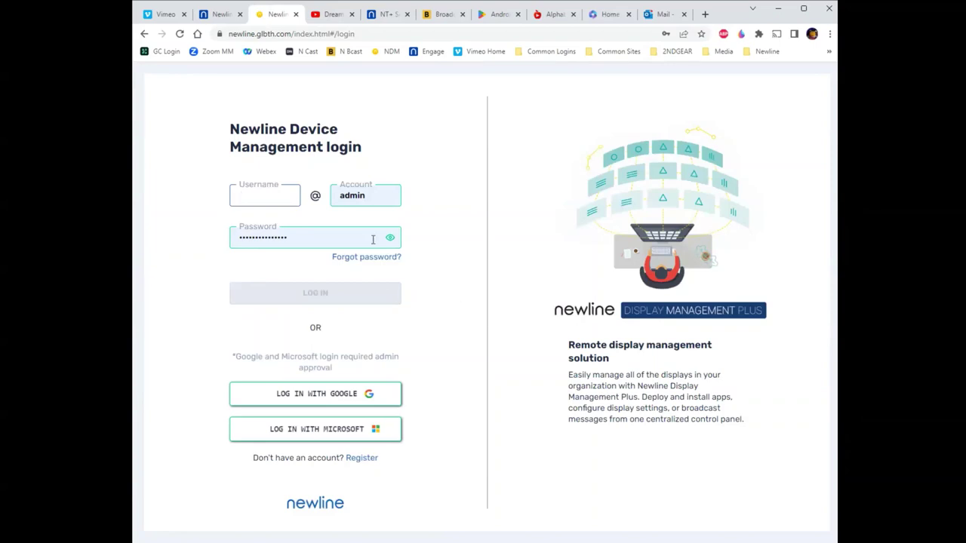
# - Fill the login username from the saved suggestion and retype the account name in the Account field
pyautogui.click(251, 197)
pyautogui.click(267, 222)
pyautogui.click(369, 195)
pyautogui.doubleClick(369, 196)
pyautogui.write('2ndgear')
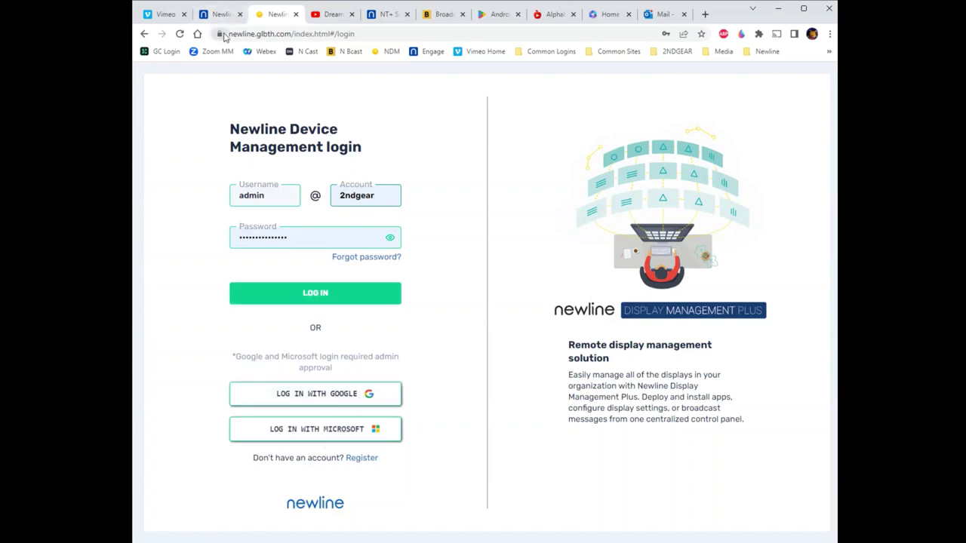
# - Go to the Register form for a new account
pyautogui.moveTo(228, 34); pyautogui.dragTo(285, 38)
pyautogui.click(199, 86)
pyautogui.click(359, 459)
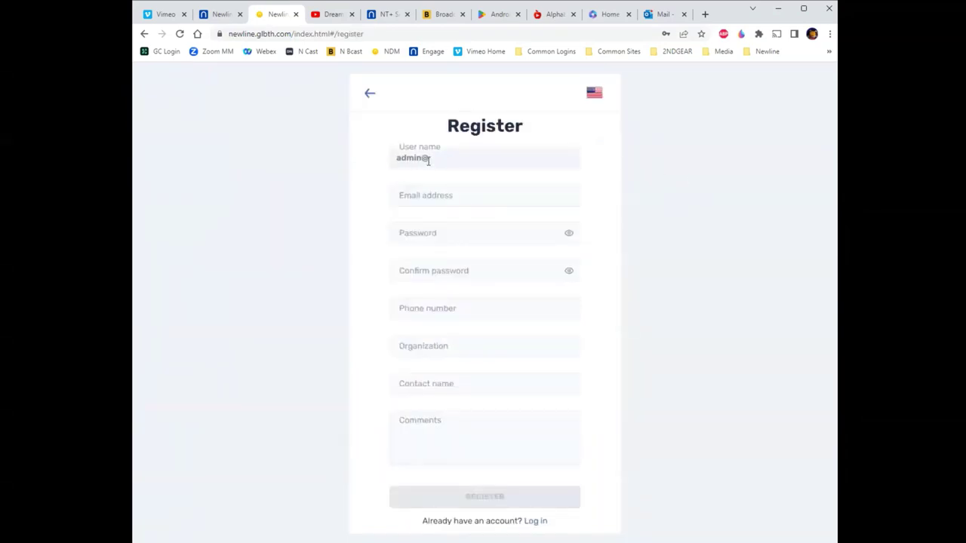
# - Add 'oo' to the Register user name, leave Email address empty to show its warning, and return to login
pyautogui.click(400, 163)
pyautogui.write('ool10')
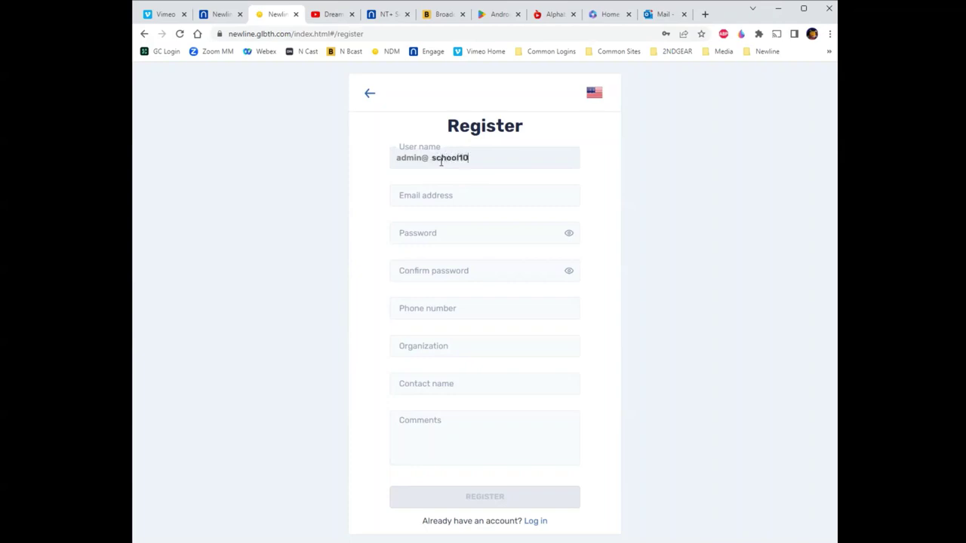
pyautogui.moveTo(471, 158); pyautogui.dragTo(430, 158)
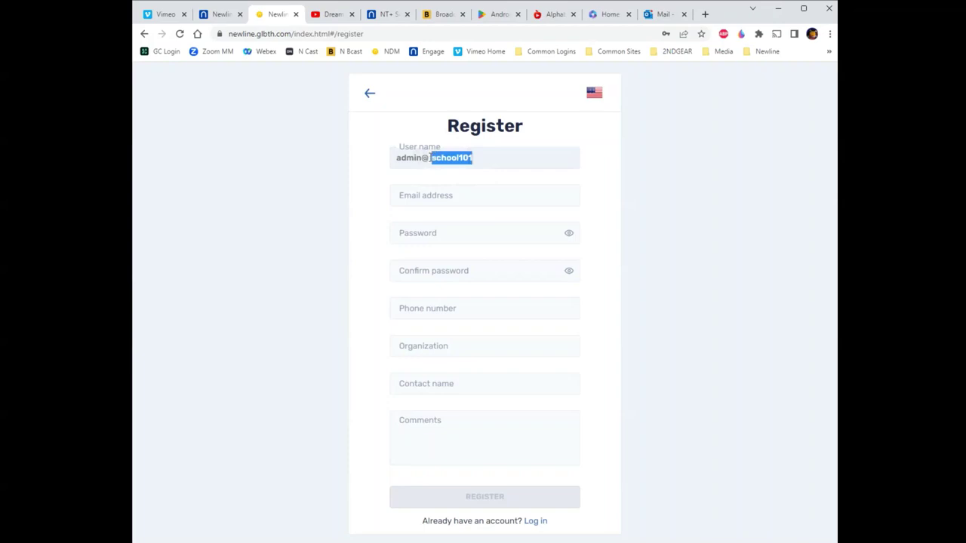
pyautogui.click(456, 194)
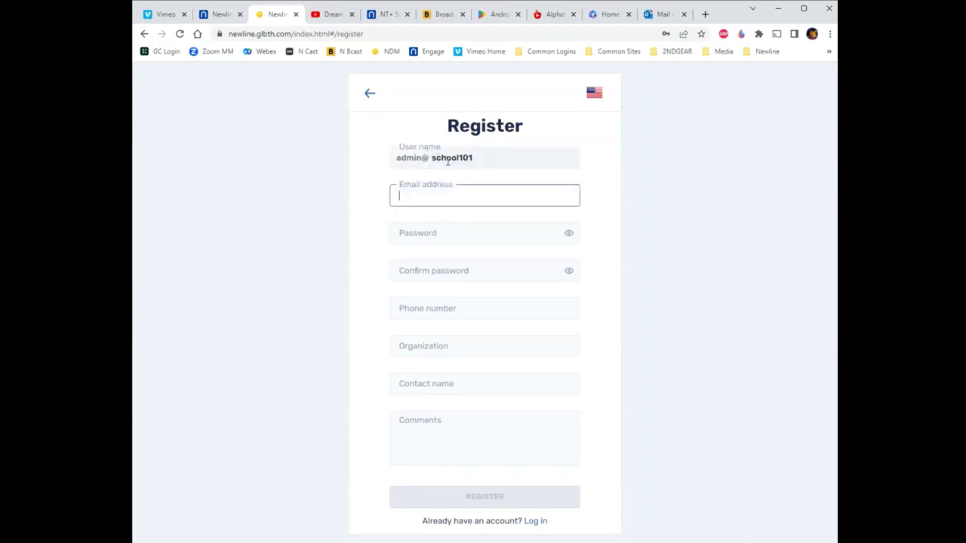
pyautogui.click(434, 194)
pyautogui.click(371, 217)
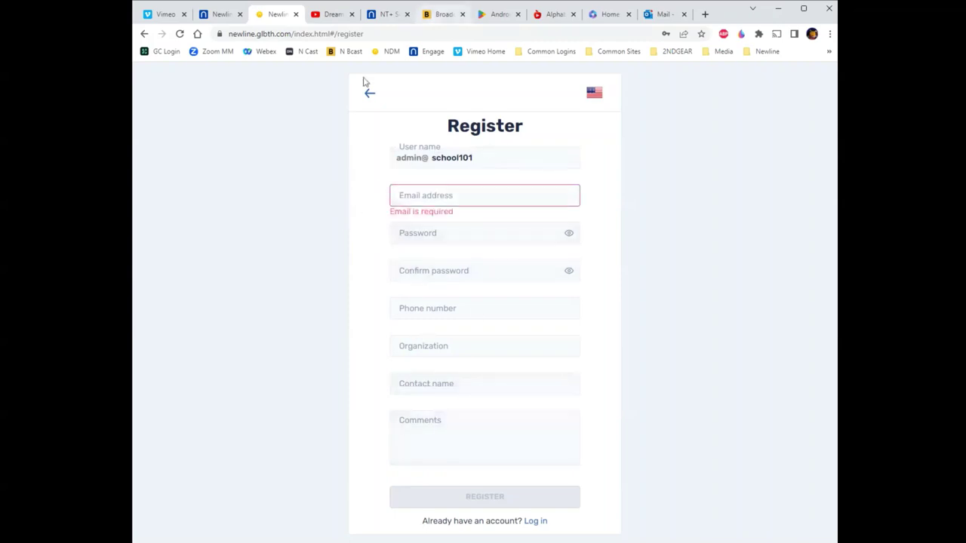
pyautogui.click(369, 93)
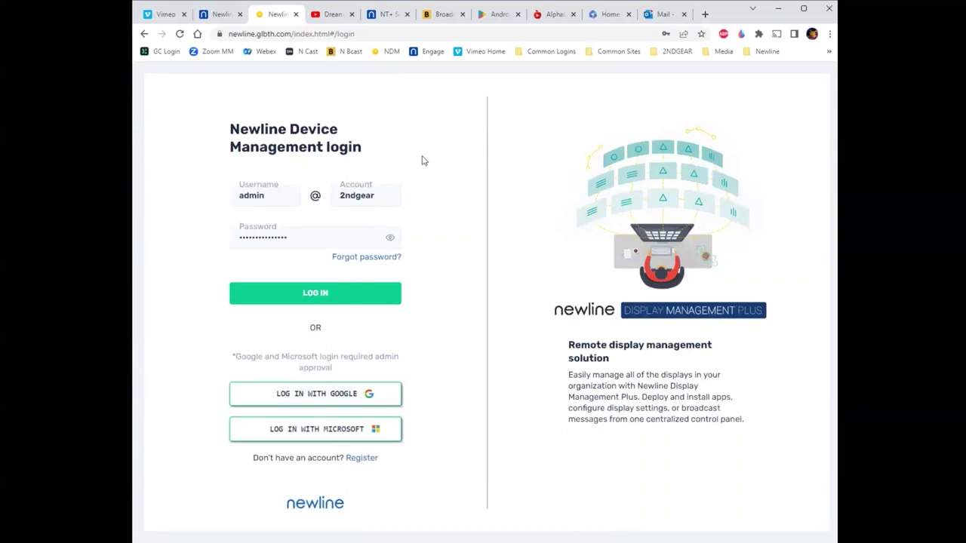
pyautogui.click(662, 14)
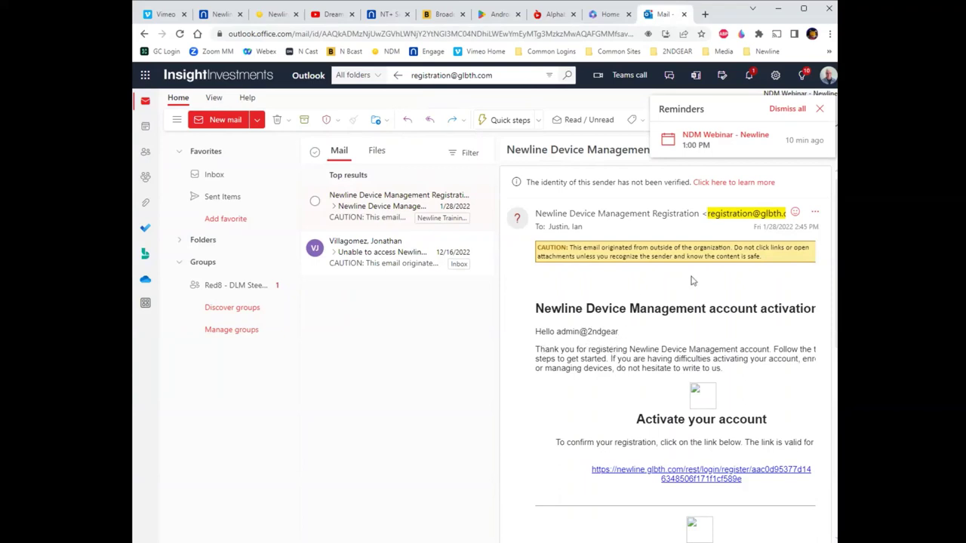
pyautogui.click(736, 217)
pyautogui.click(277, 17)
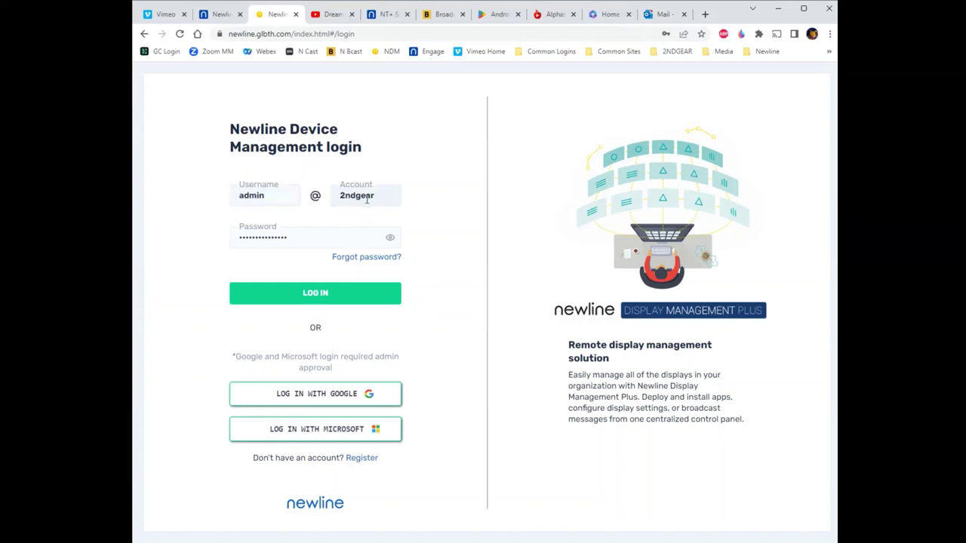
# - Sign in to the management console with the LOG IN button
pyautogui.click(314, 287)
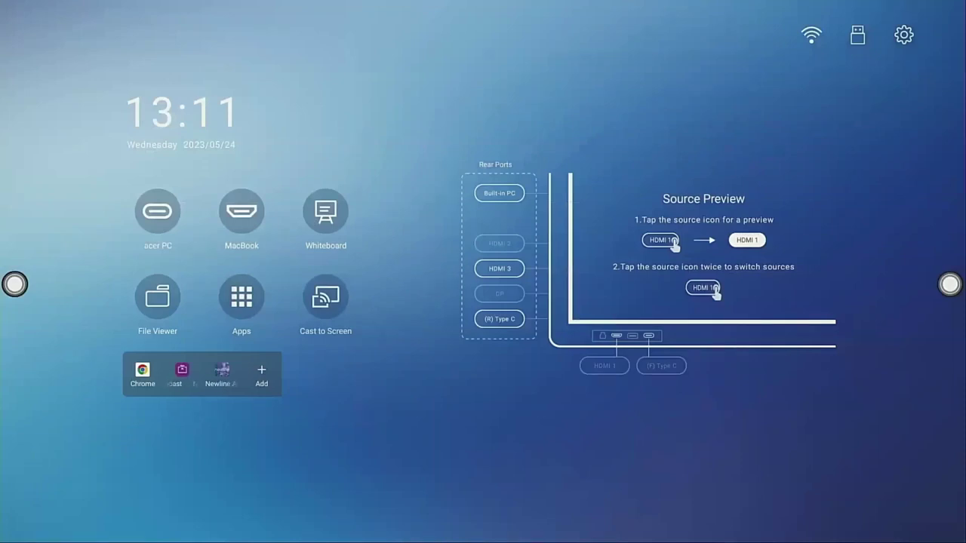
# - Bring up the panel's Apps list and scroll down to the Newline Display Management+ app
pyautogui.click(242, 297)
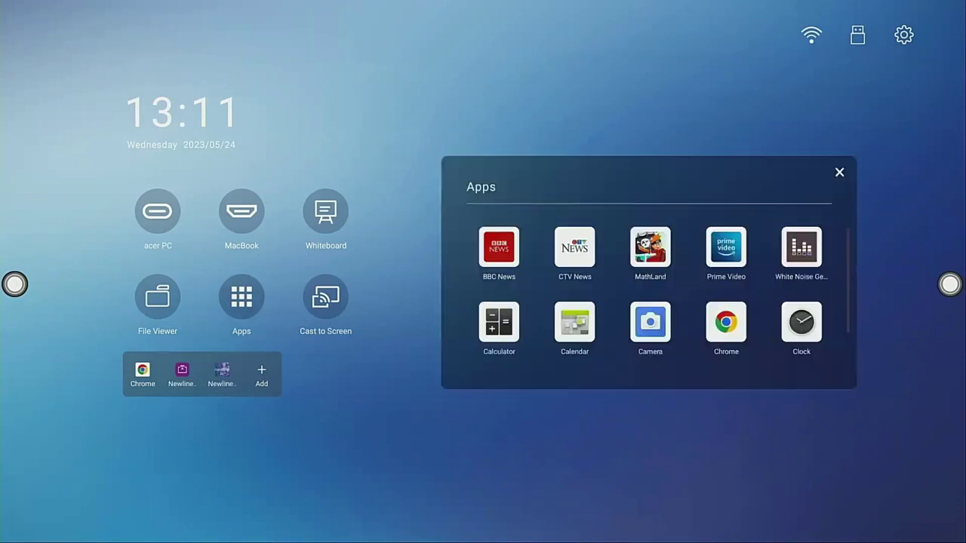
pyautogui.scroll(-6, 651, 302)
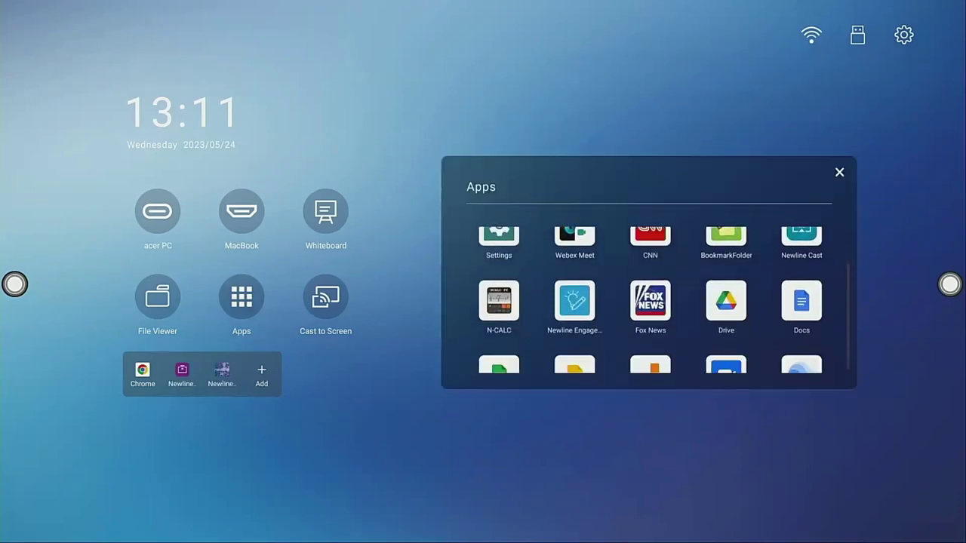
pyautogui.scroll(-5, 650, 302)
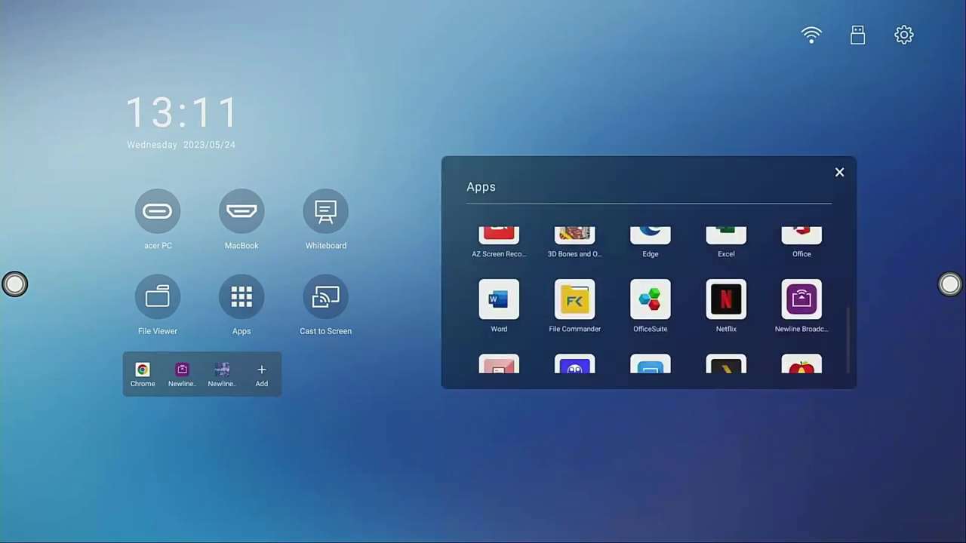
pyautogui.scroll(-5, 651, 302)
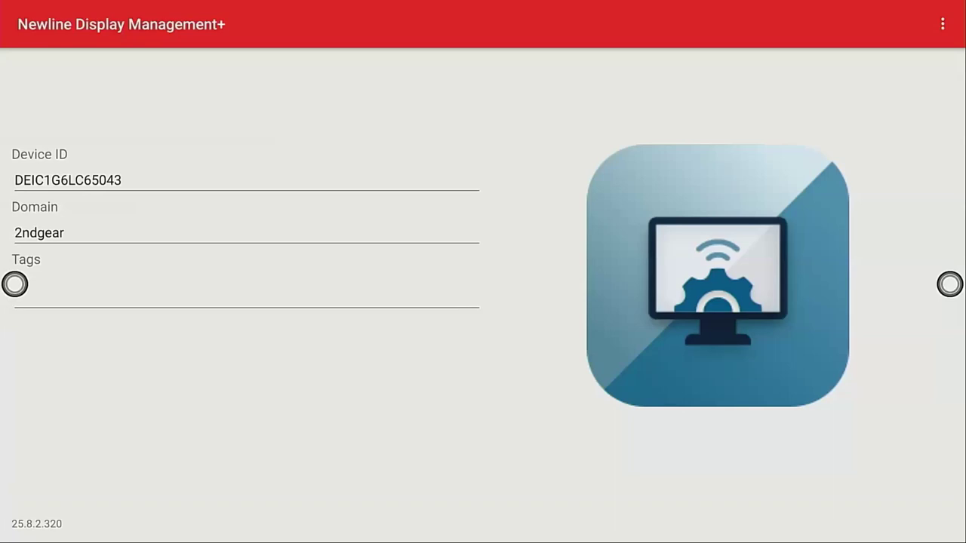
# - Return home via the side toolbar, then relaunch Newline Display Management+ from Apps
pyautogui.click(14, 284)
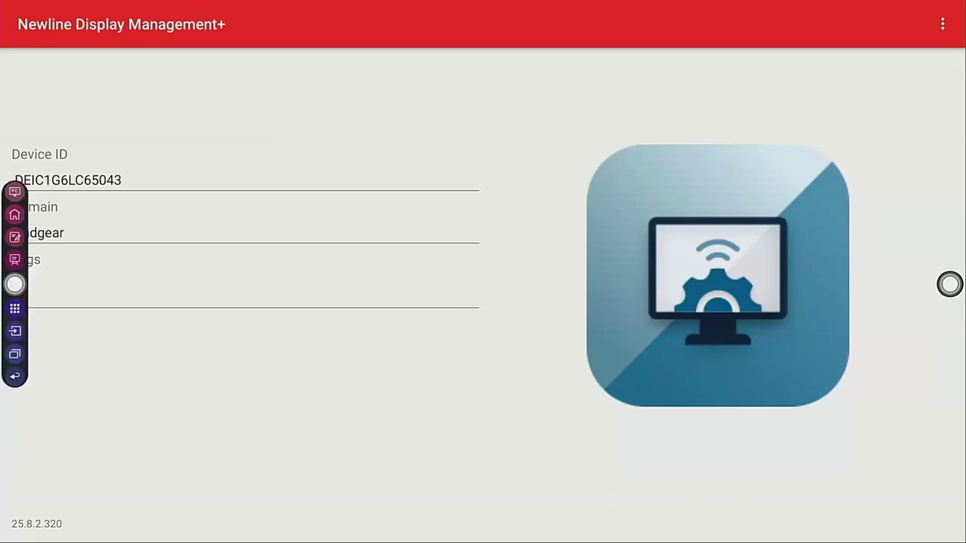
pyautogui.click(15, 214)
pyautogui.click(14, 308)
pyautogui.scroll(-5, 663, 301)
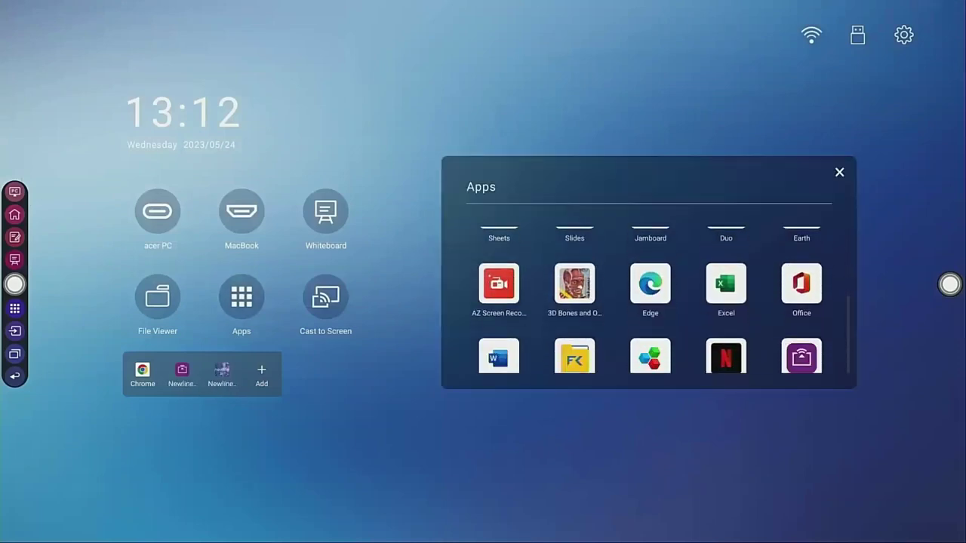
pyautogui.scroll(-5, 648, 299)
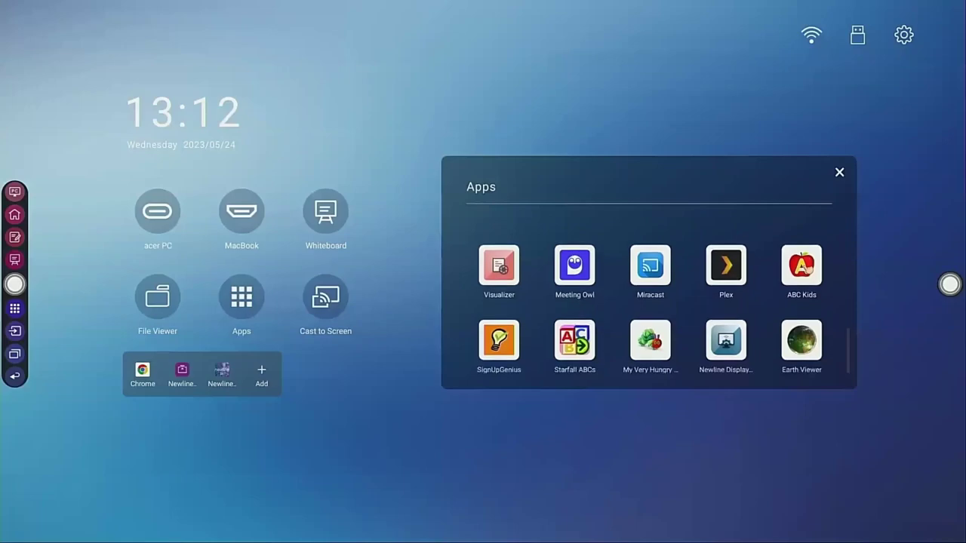
pyautogui.scroll(-2, 649, 302)
pyautogui.click(726, 288)
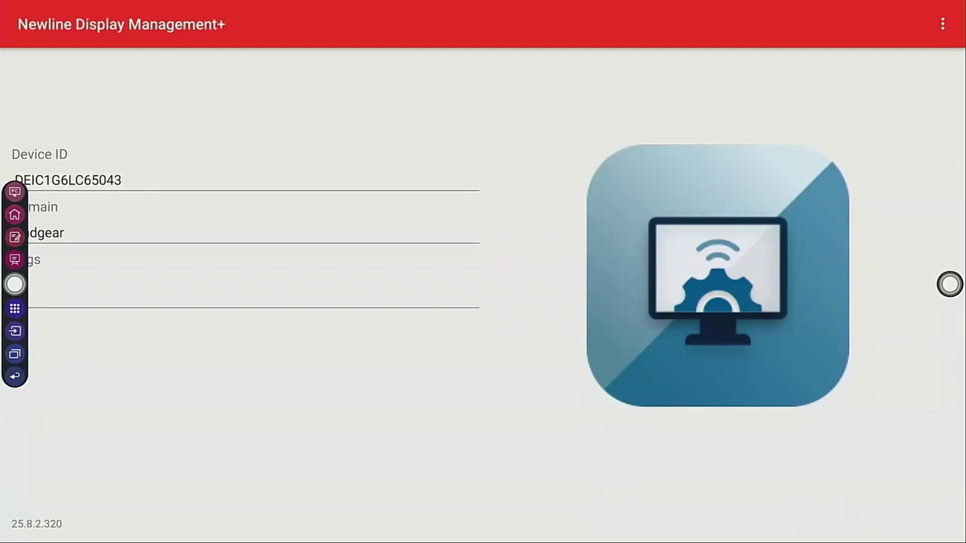
# - Move the side toolbar lower and exit the agent app with the right toolbar's Home button
pyautogui.click(14, 283)
pyautogui.moveTo(14, 284); pyautogui.dragTo(15, 354)
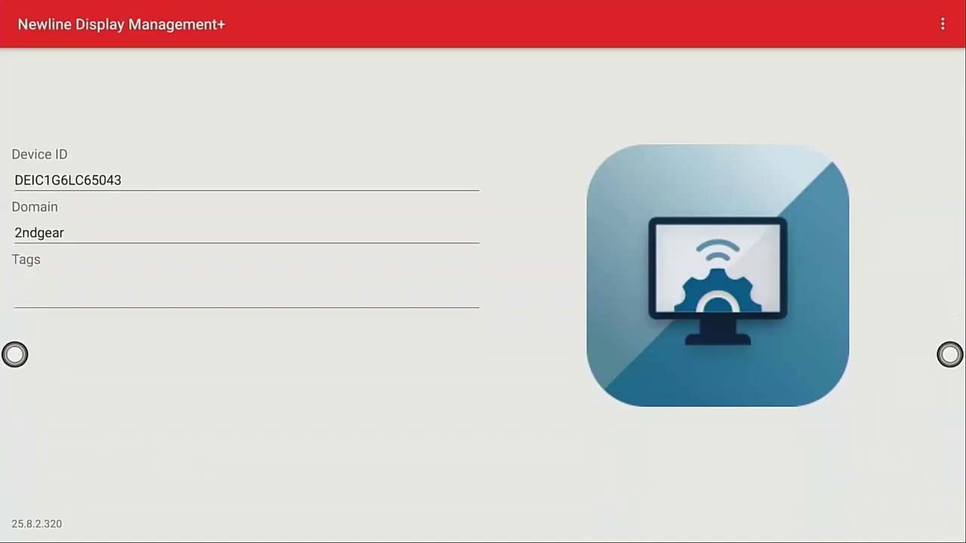
pyautogui.click(950, 354)
pyautogui.click(949, 284)
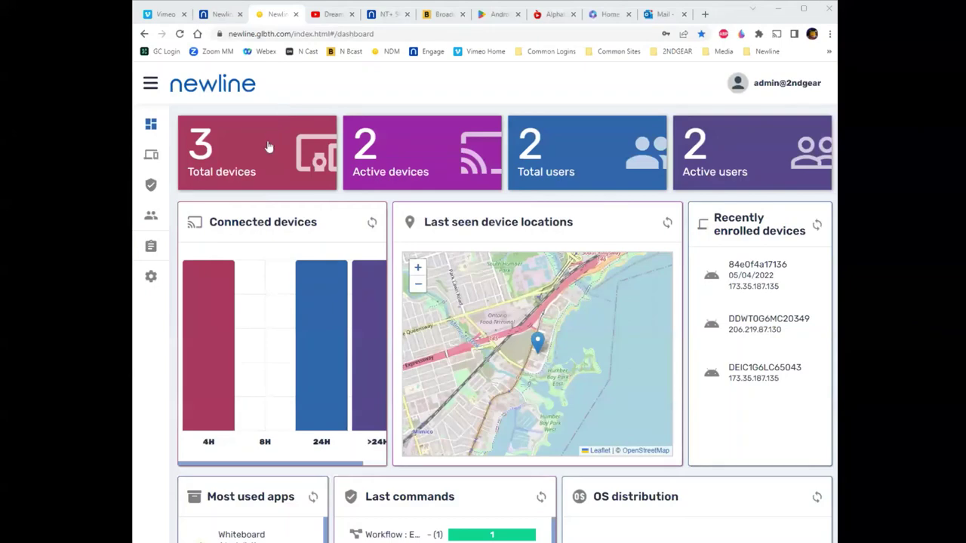
# - Check the Total devices list, then review the Dashboard showing 3 devices, 2 active and 2 users
pyautogui.click(268, 143)
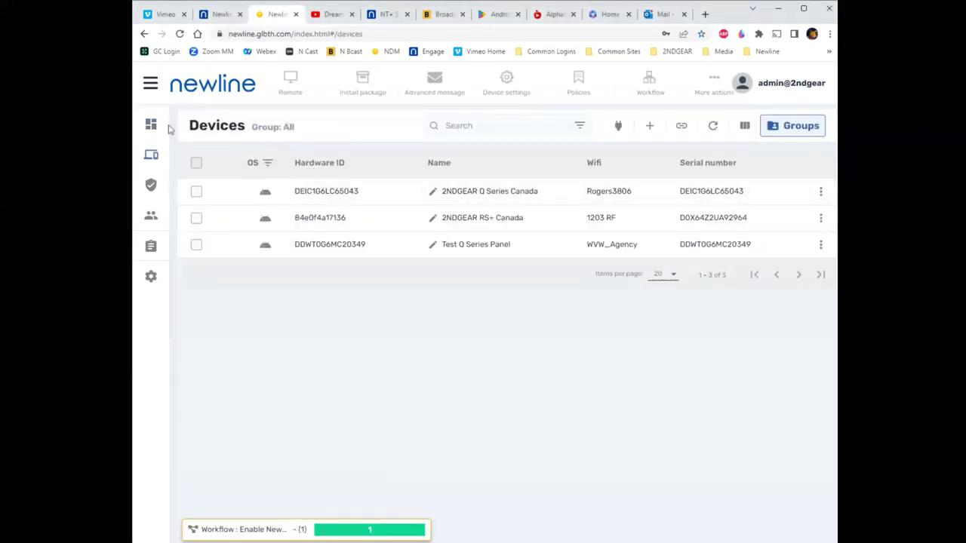
pyautogui.click(151, 126)
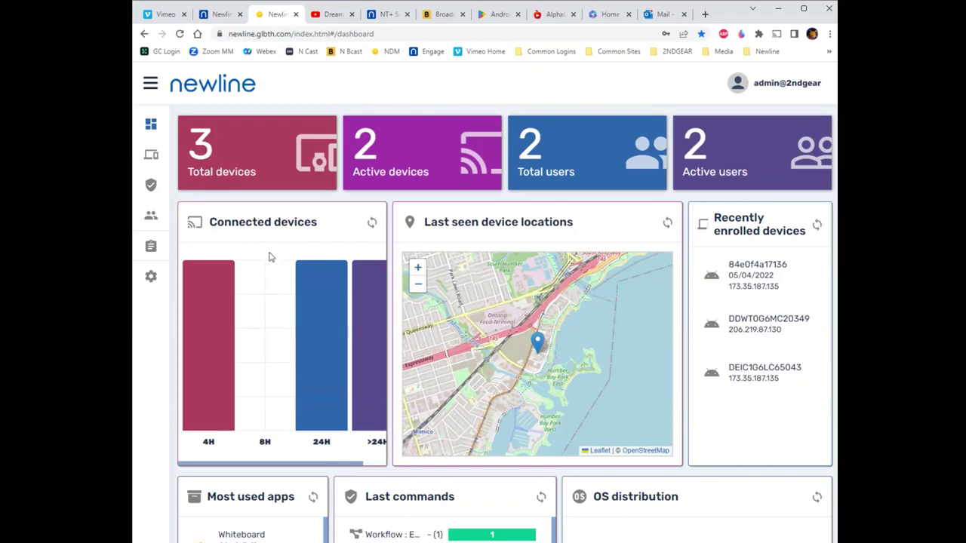
pyautogui.scroll(-3, 255, 249)
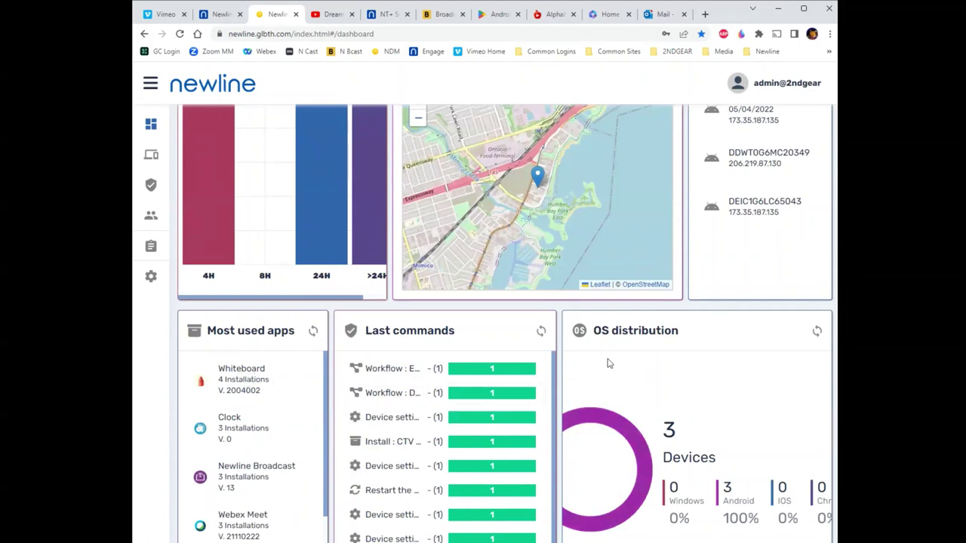
pyautogui.scroll(1, 652, 370)
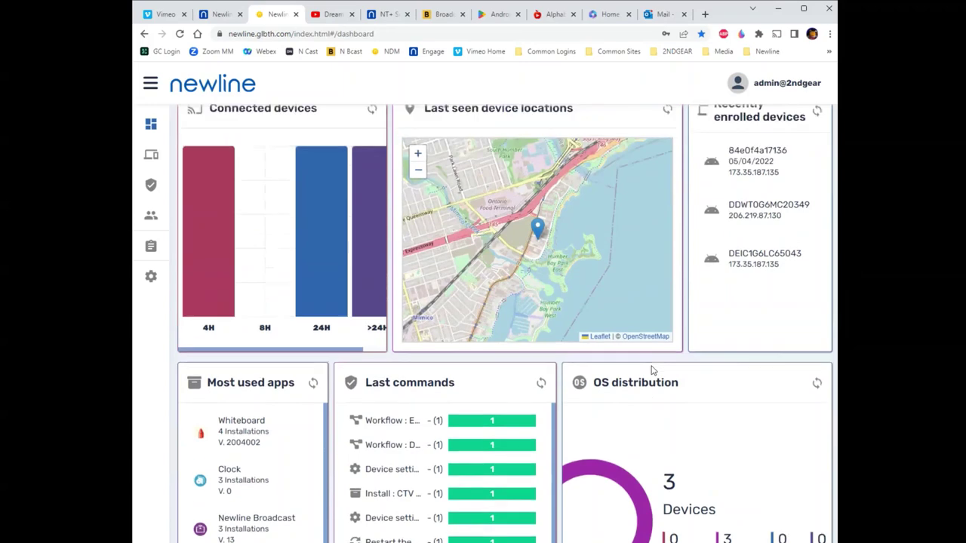
pyautogui.scroll(-2, 653, 370)
pyautogui.scroll(4, 652, 370)
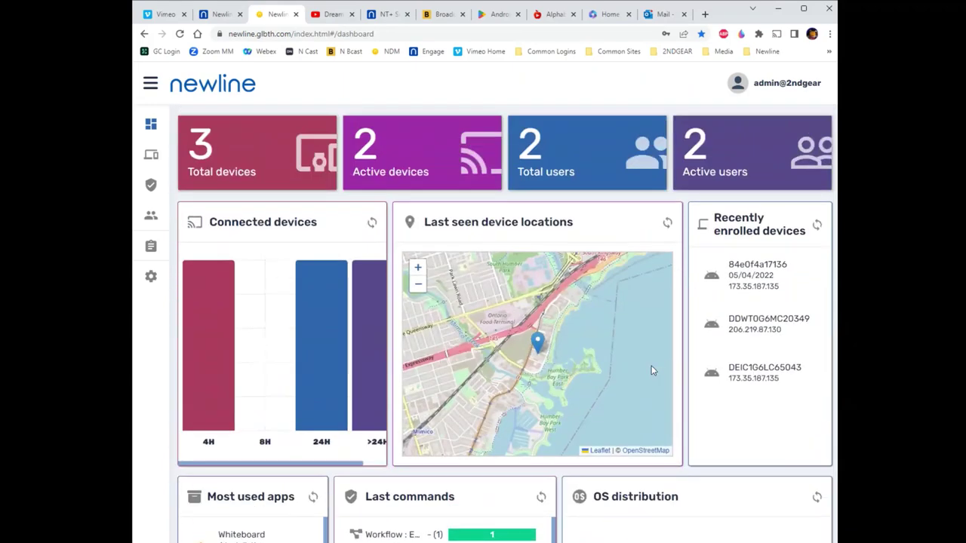
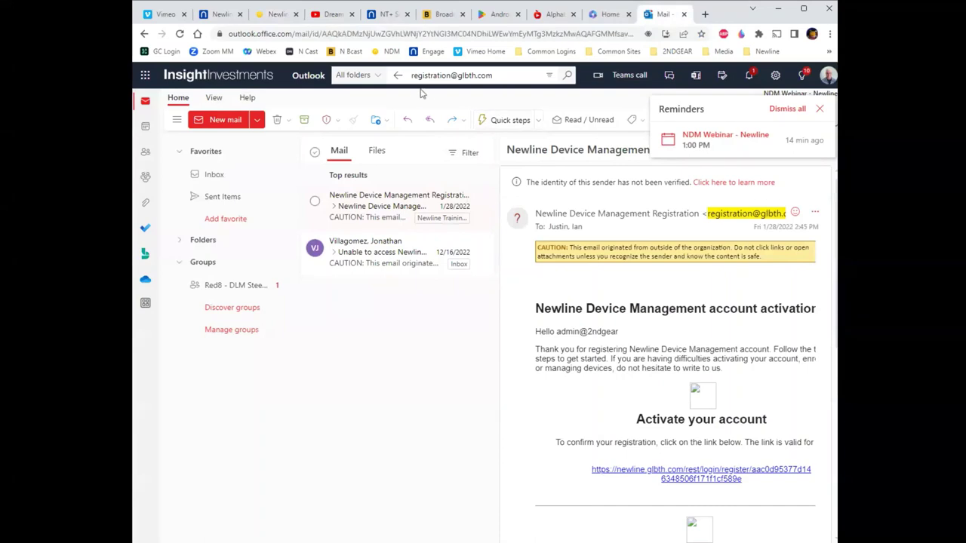
# - Search the mailbox for messages from the Newline accounts sender
pyautogui.doubleClick(422, 76)
pyautogui.write('a')
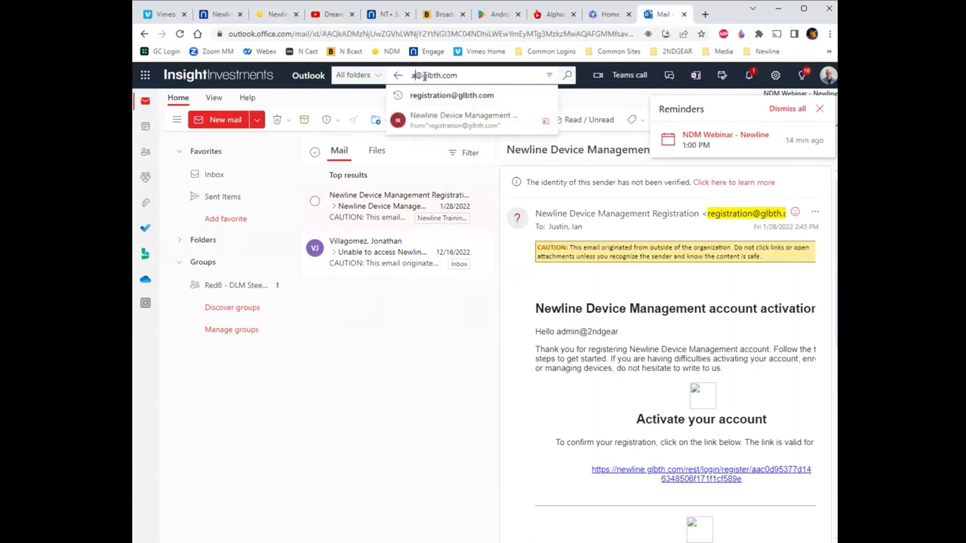
pyautogui.write('ccount')
pyautogui.press('Return')
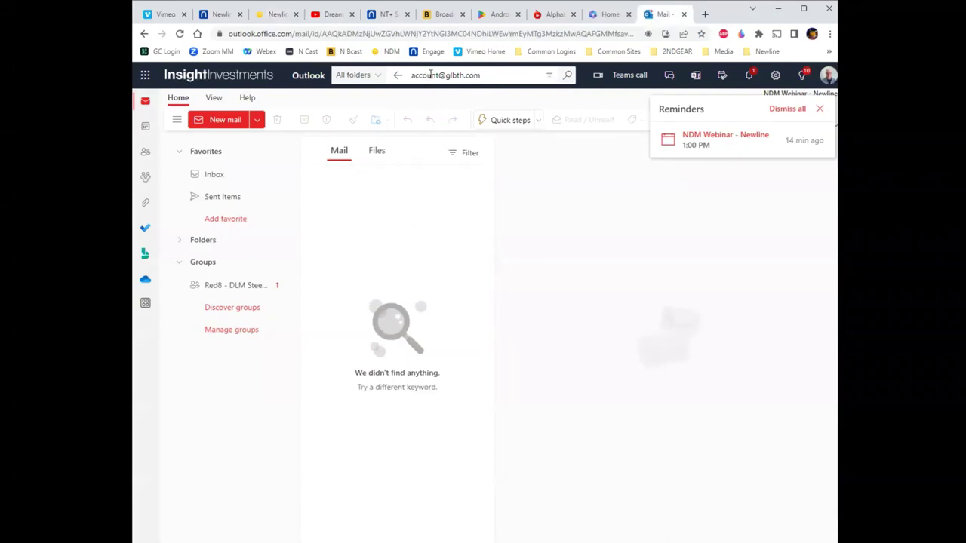
pyautogui.click(434, 75)
pyautogui.write('s')
pyautogui.press('Return')
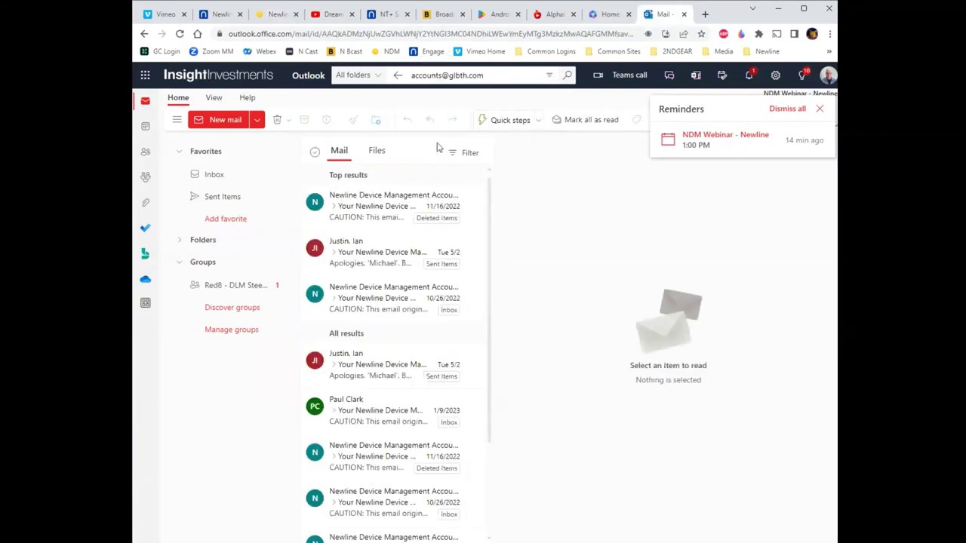
# - Open the credit balance email and highlight the 1095 credits added
pyautogui.click(390, 209)
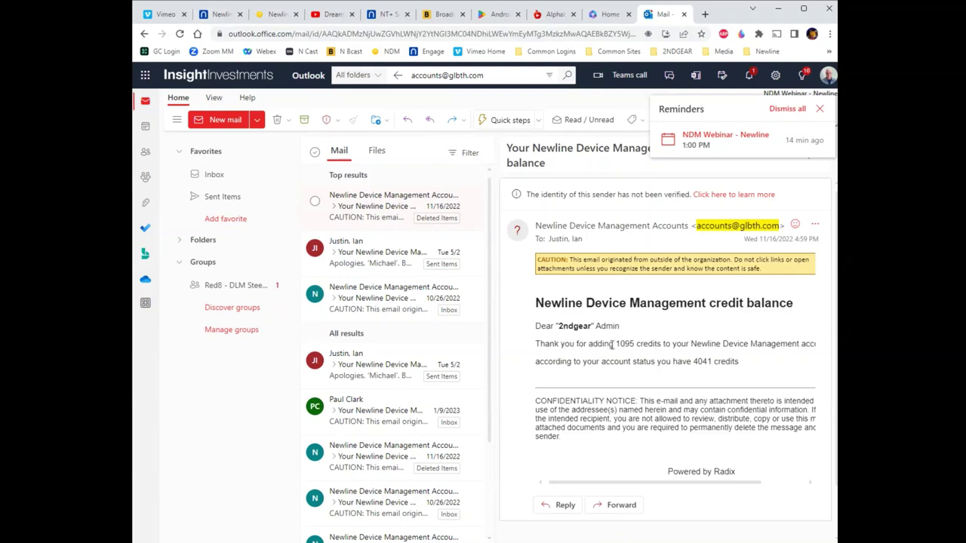
pyautogui.moveTo(614, 345); pyautogui.dragTo(636, 345)
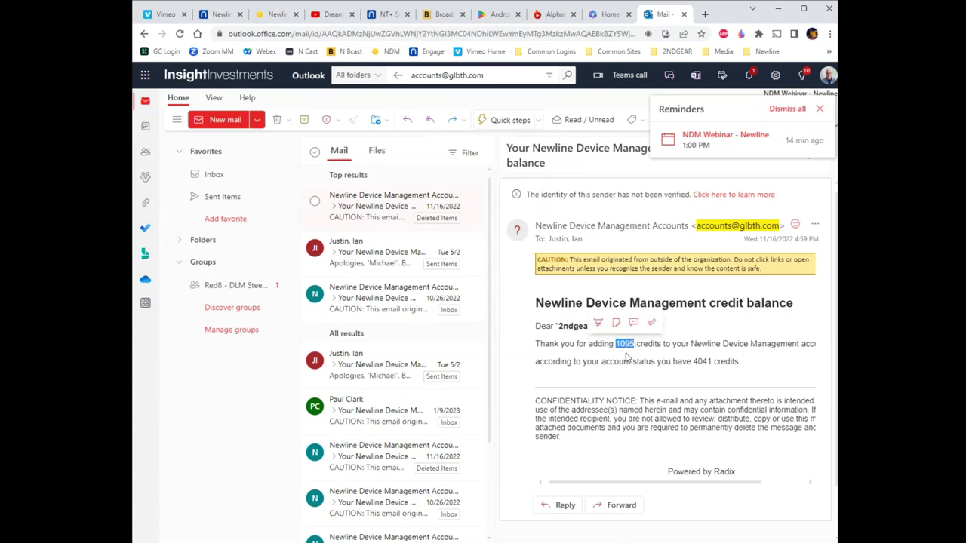
pyautogui.click(640, 356)
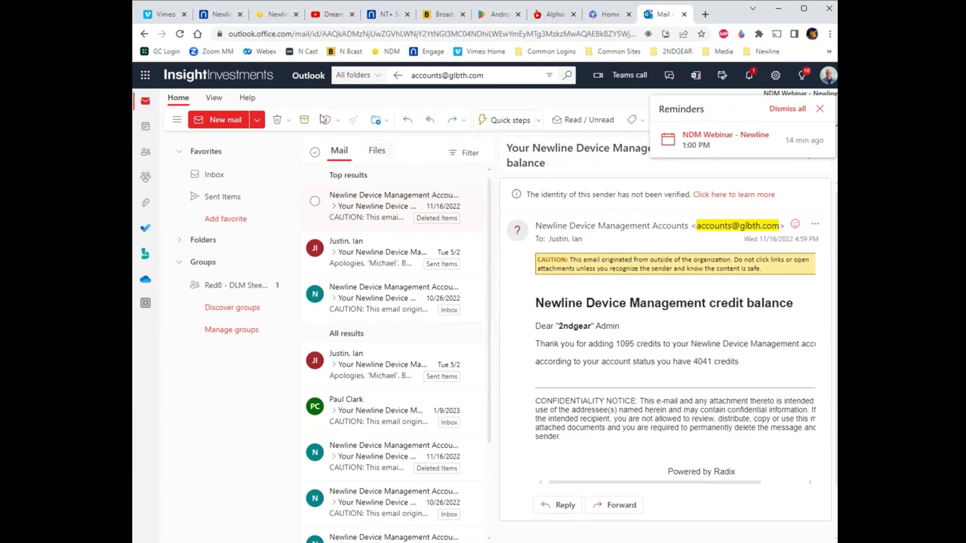
# - In the Newline console, view the Billing page from the admin account menu
pyautogui.click(266, 16)
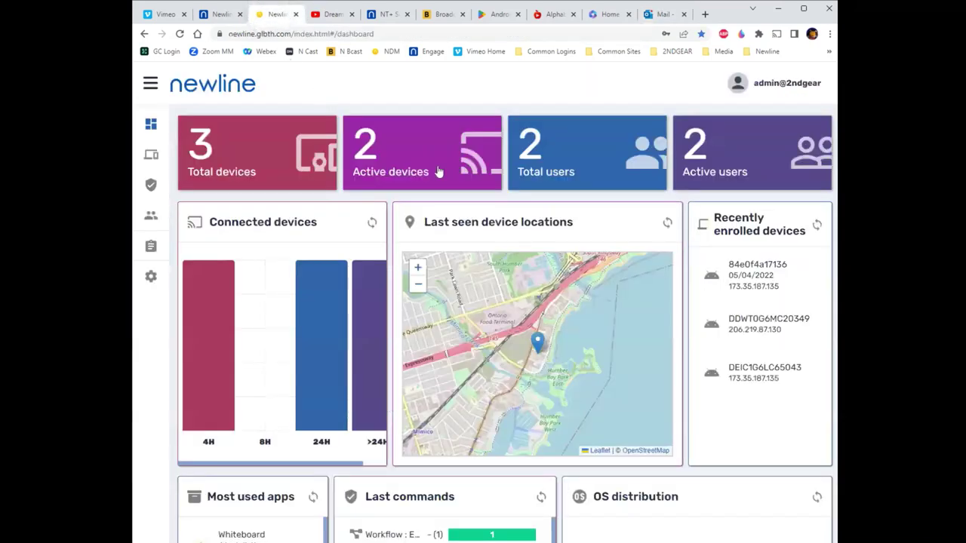
pyautogui.click(781, 83)
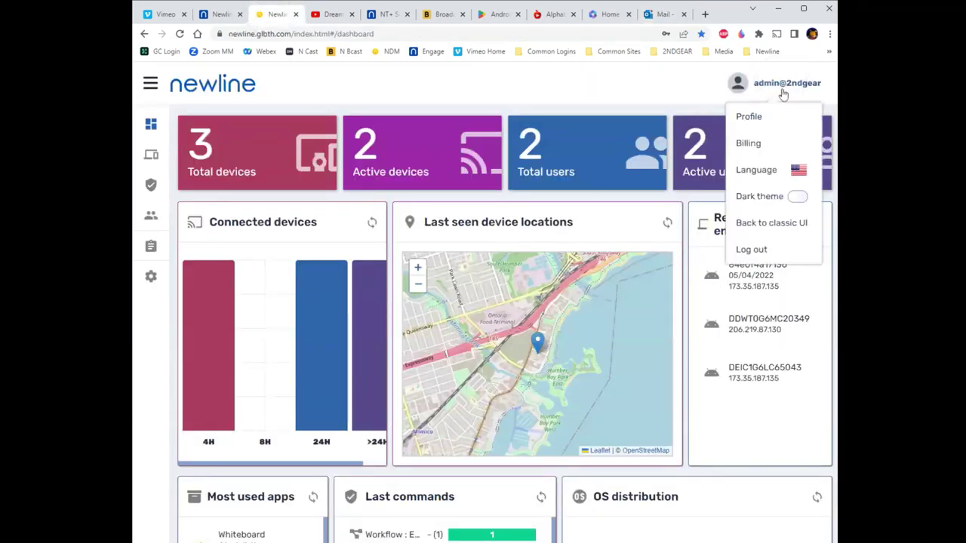
pyautogui.click(762, 142)
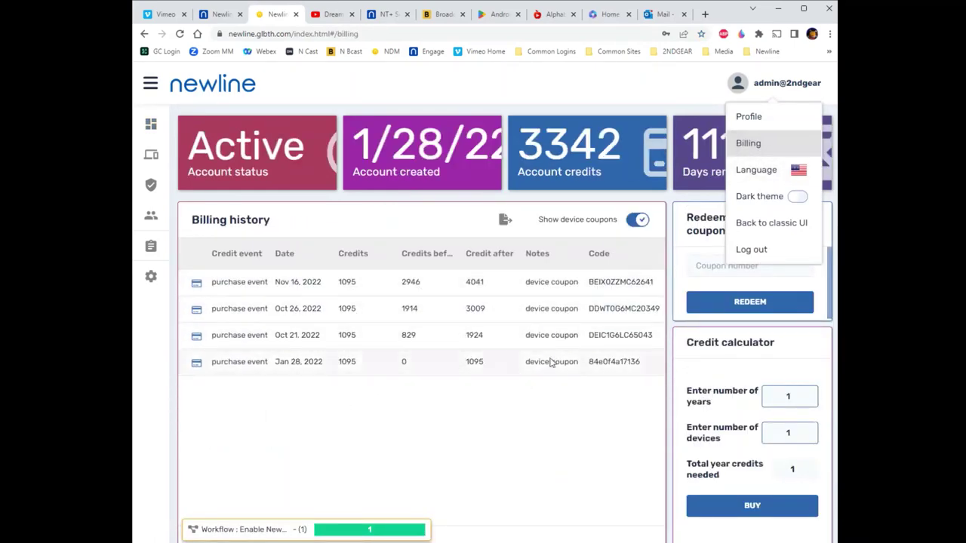
pyautogui.click(785, 81)
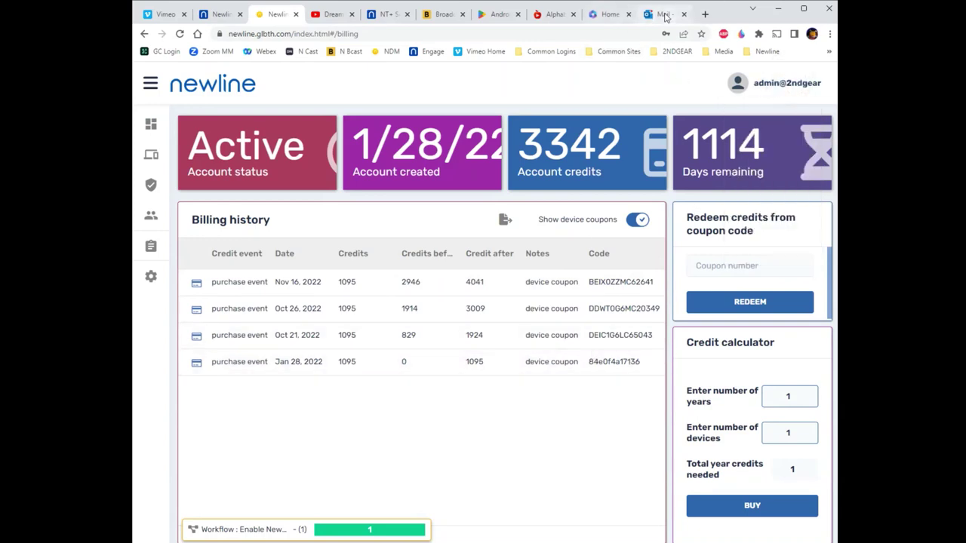
# - Return to the dashboard and show the Q Series Canada display's map marker details
pyautogui.click(148, 124)
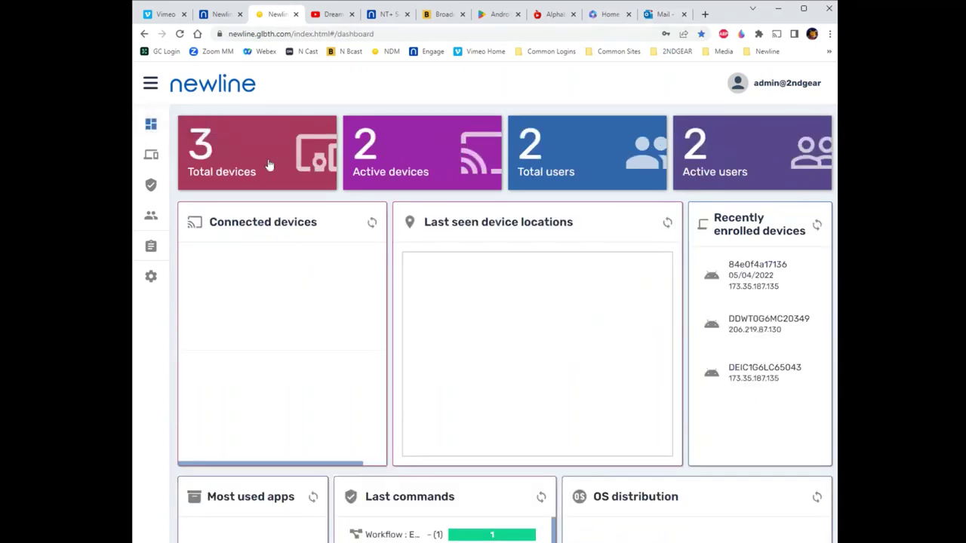
pyautogui.click(209, 156)
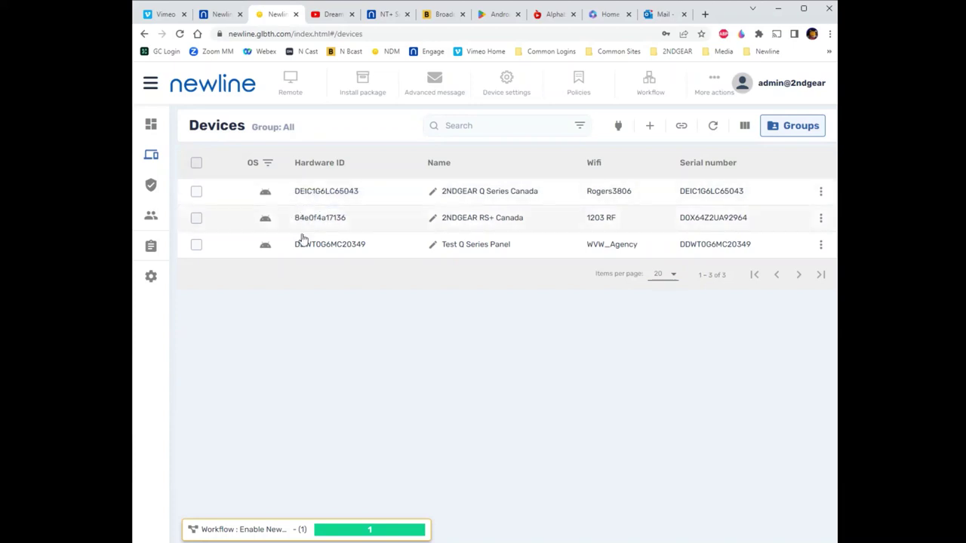
pyautogui.click(148, 125)
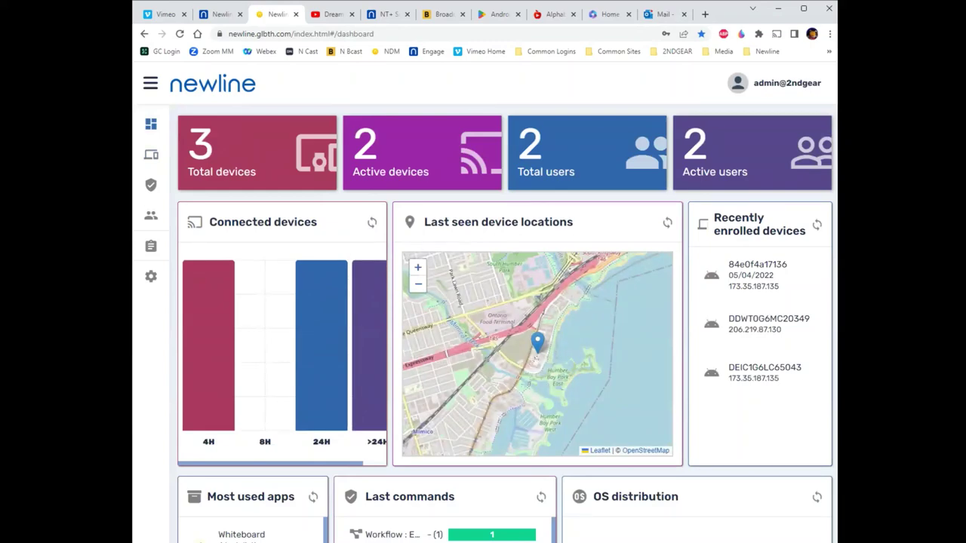
pyautogui.click(537, 344)
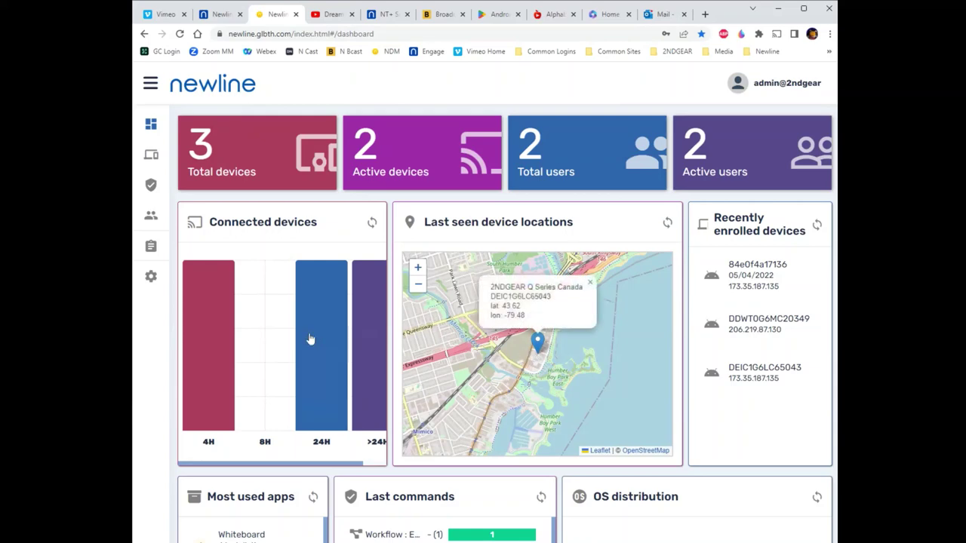
# - In the Devices list's column chooser, hide OS and leave Model hidden
pyautogui.click(150, 156)
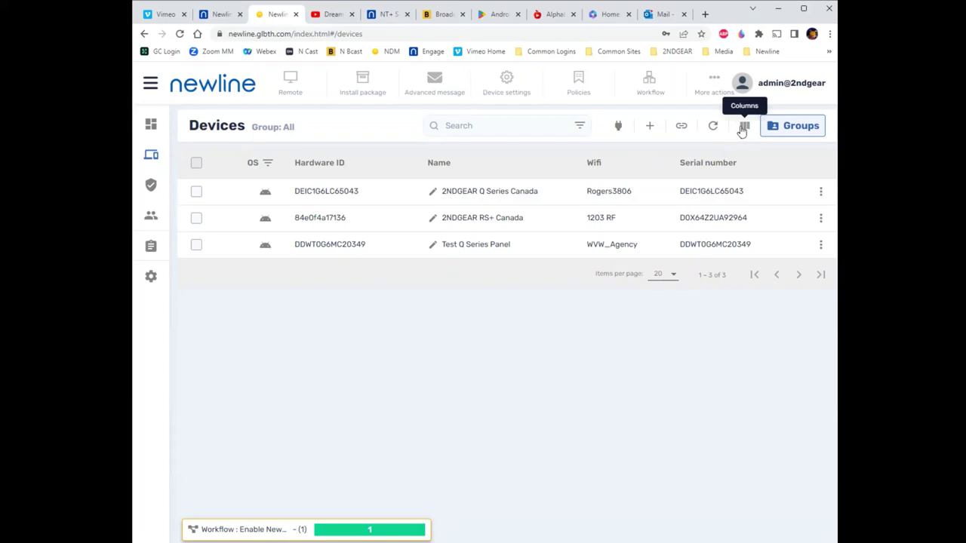
pyautogui.click(744, 127)
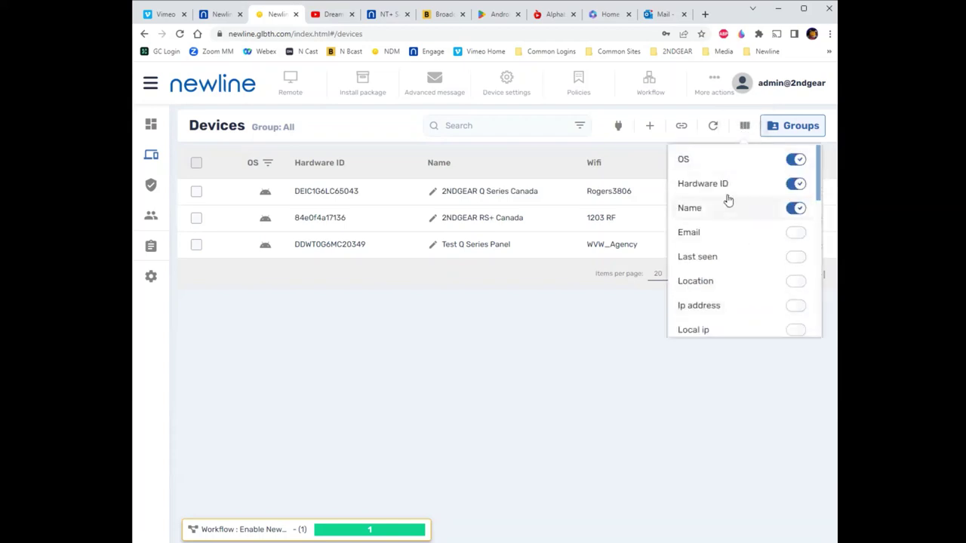
pyautogui.click(796, 160)
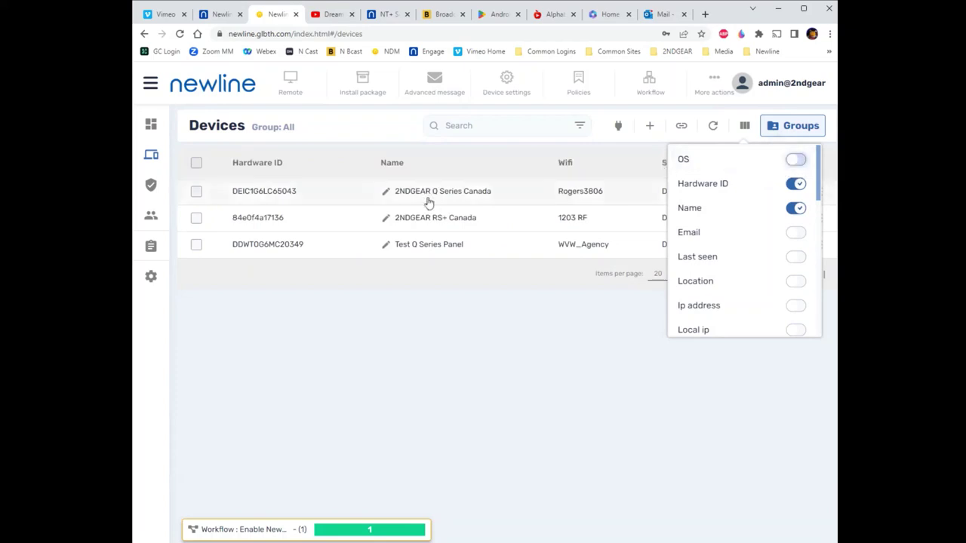
pyautogui.click(794, 160)
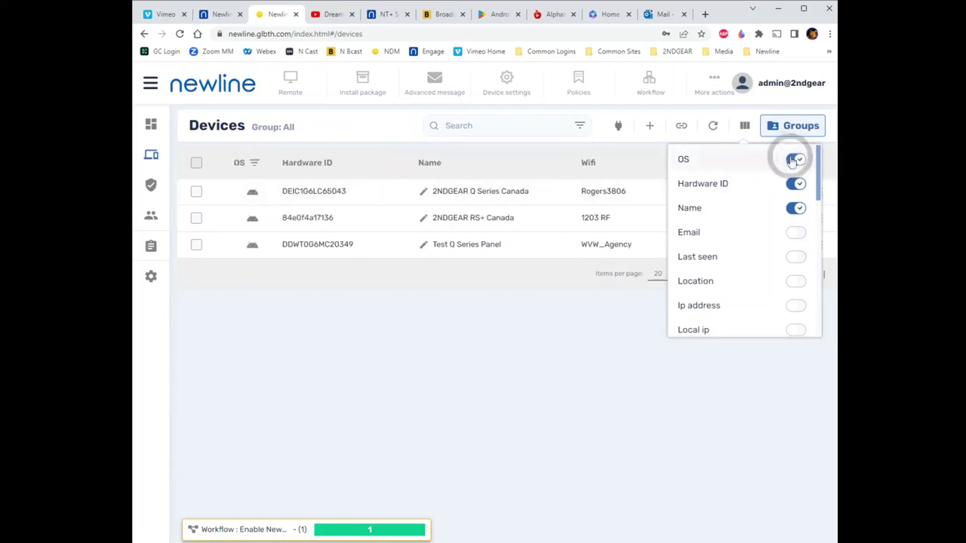
pyautogui.click(793, 161)
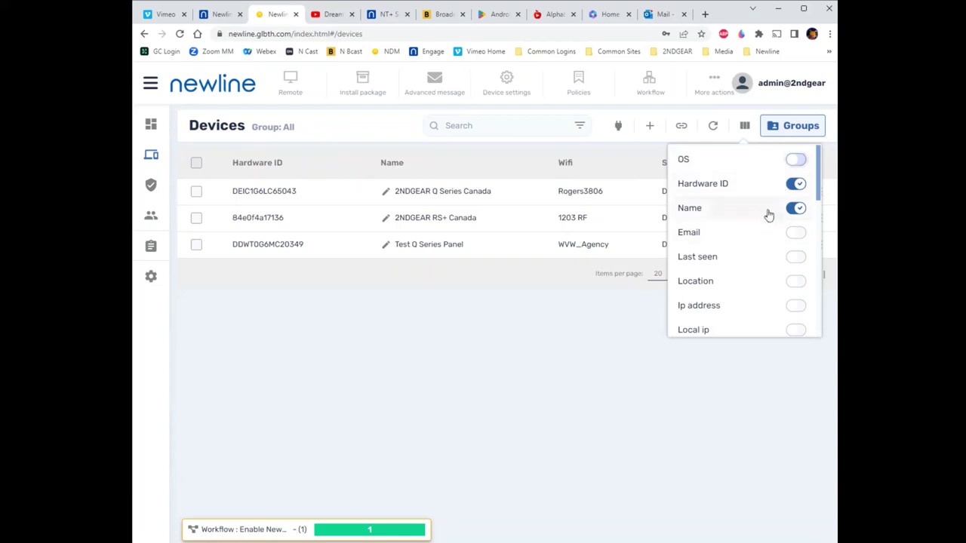
pyautogui.scroll(-3, 769, 216)
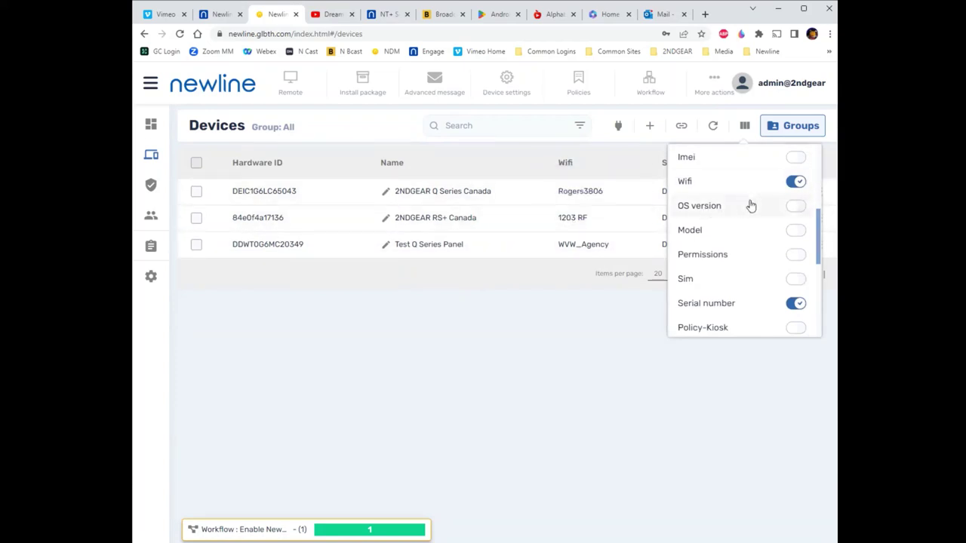
pyautogui.click(793, 233)
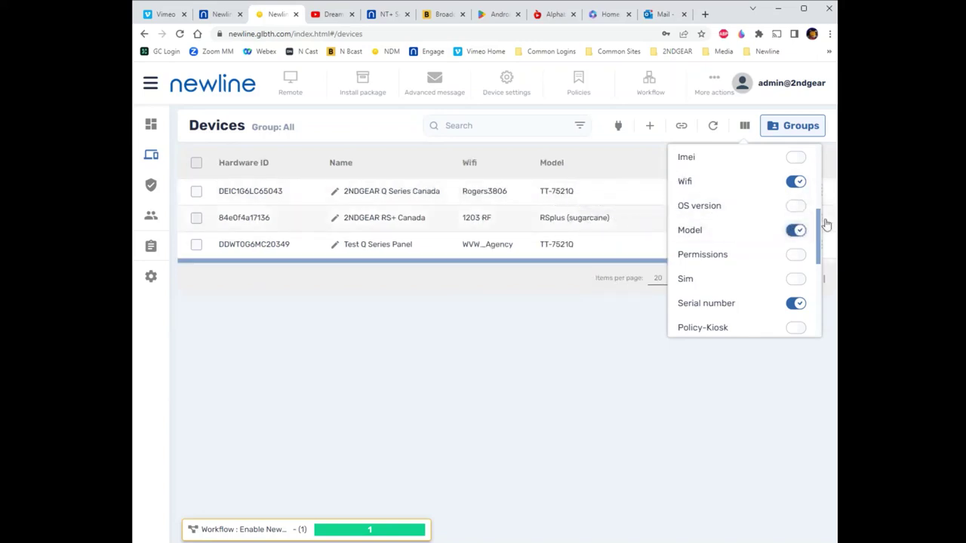
pyautogui.click(788, 233)
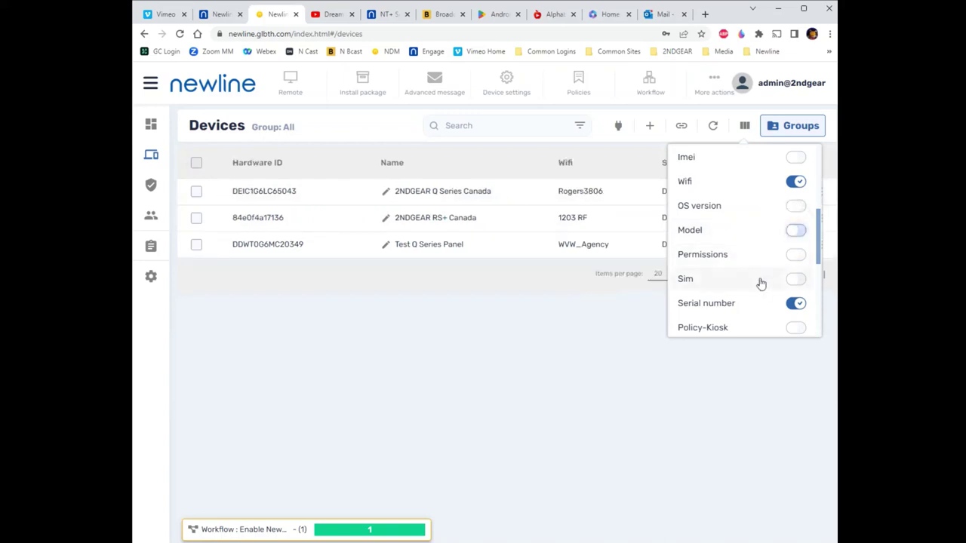
# - Show the Newline FW column, then hide it again
pyautogui.scroll(-1, 759, 280)
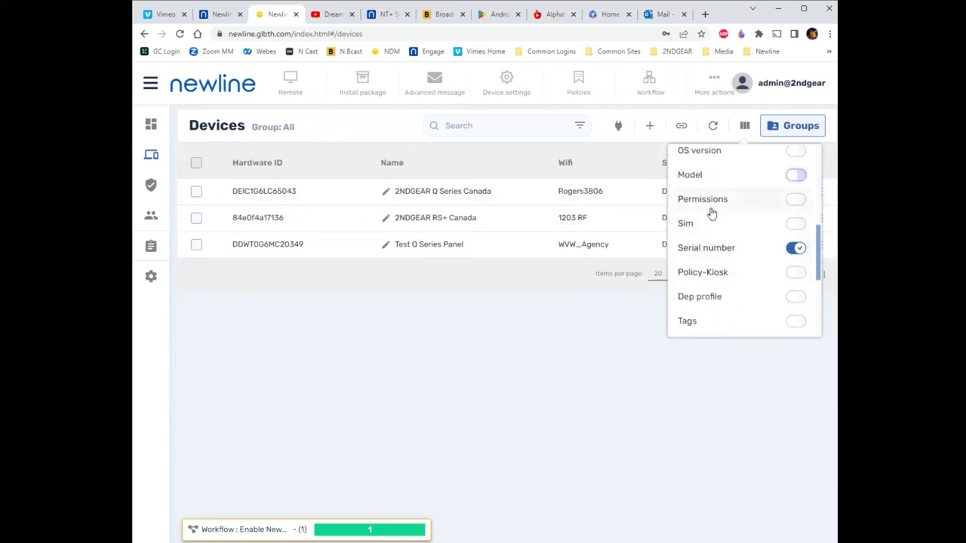
pyautogui.scroll(-3, 767, 320)
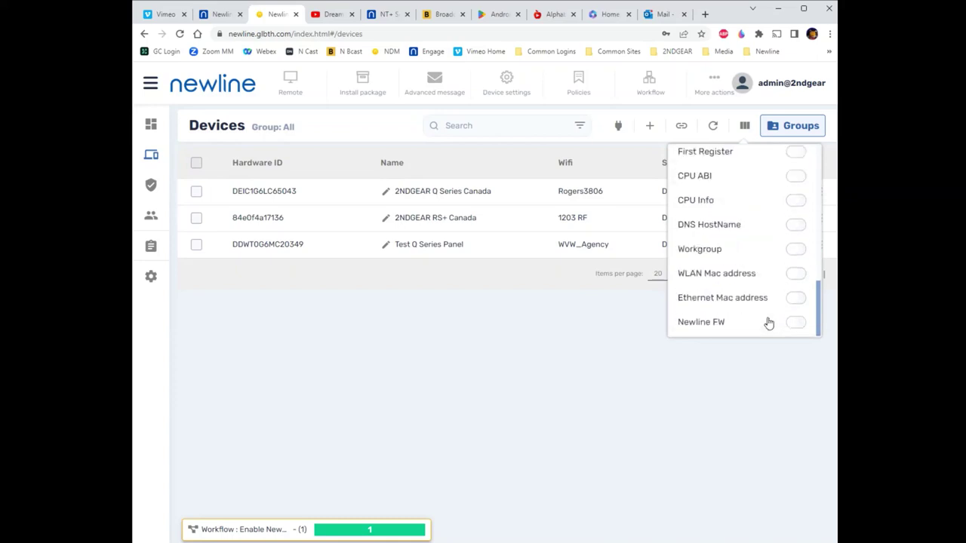
pyautogui.click(789, 321)
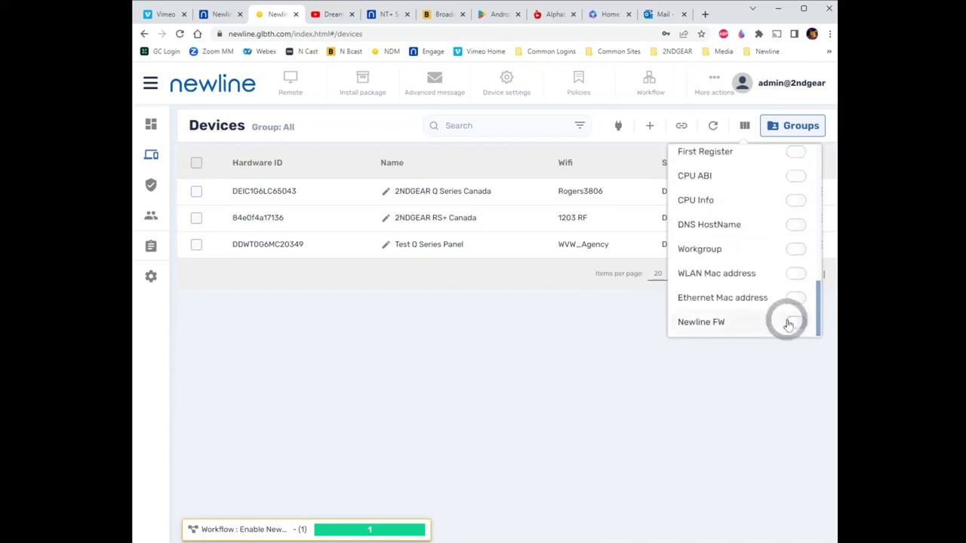
pyautogui.click(666, 344)
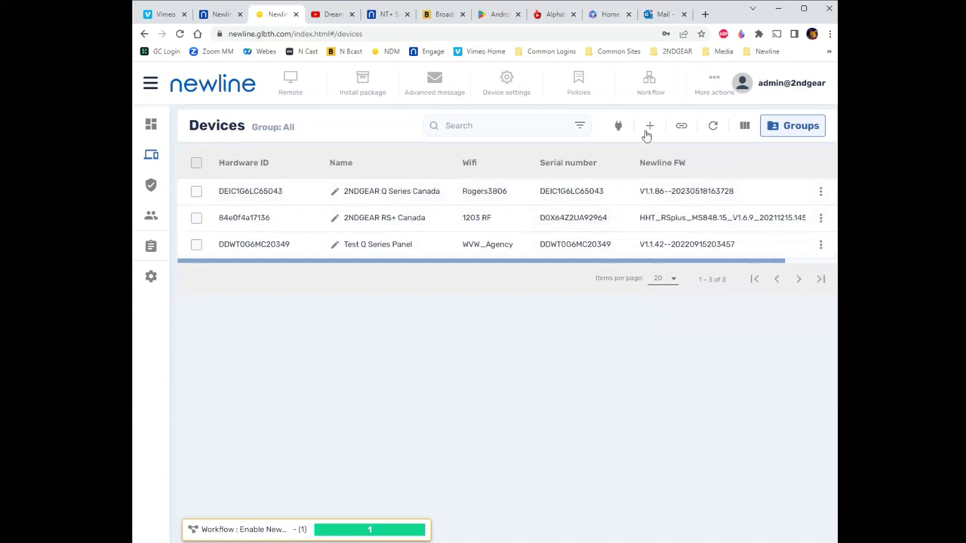
pyautogui.click(743, 127)
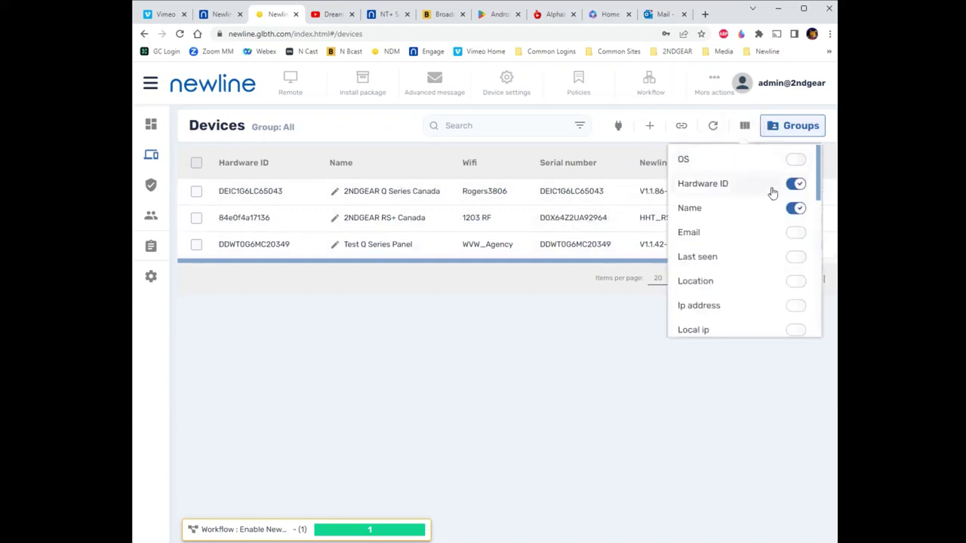
pyautogui.scroll(-6, 758, 322)
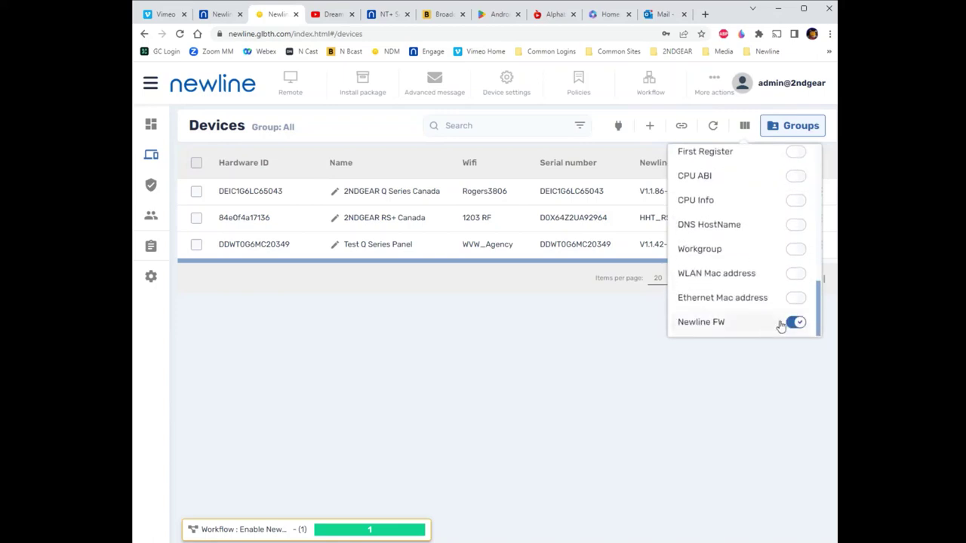
pyautogui.click(789, 326)
pyautogui.click(694, 397)
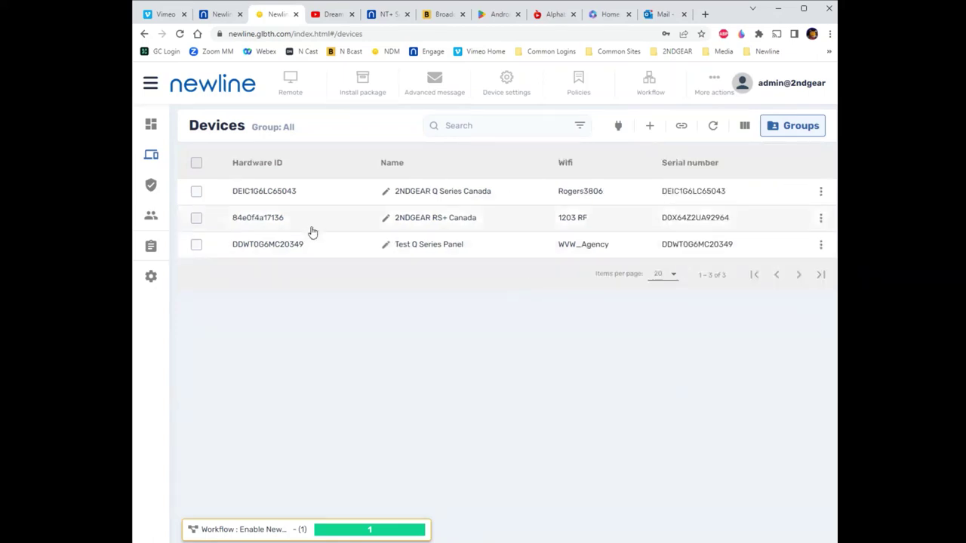
# - View the Commands history page, then go to the Users page
pyautogui.click(152, 187)
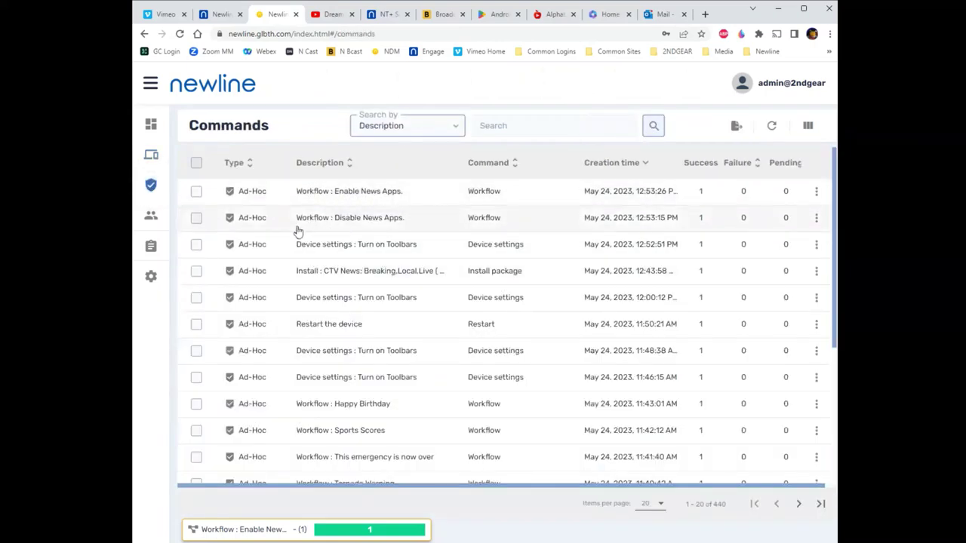
pyautogui.click(150, 217)
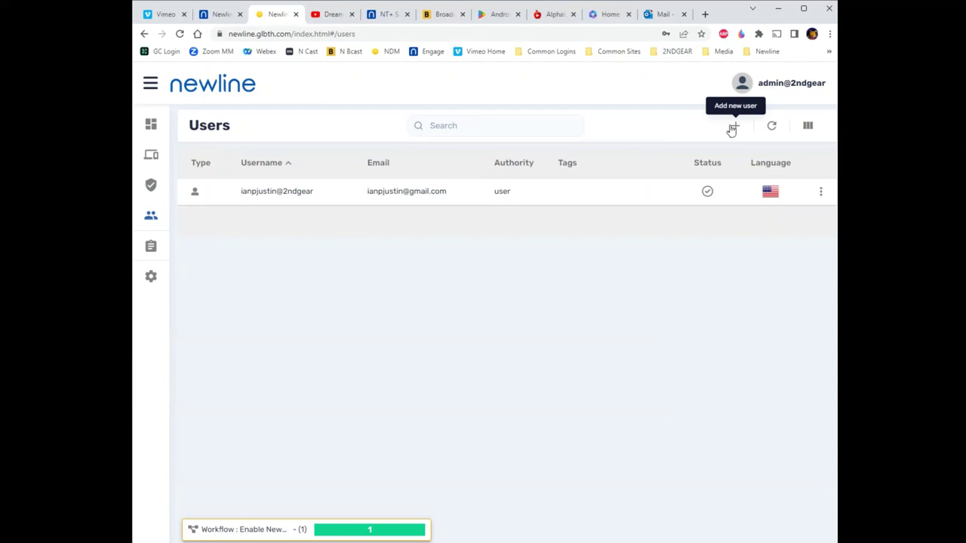
pyautogui.click(731, 128)
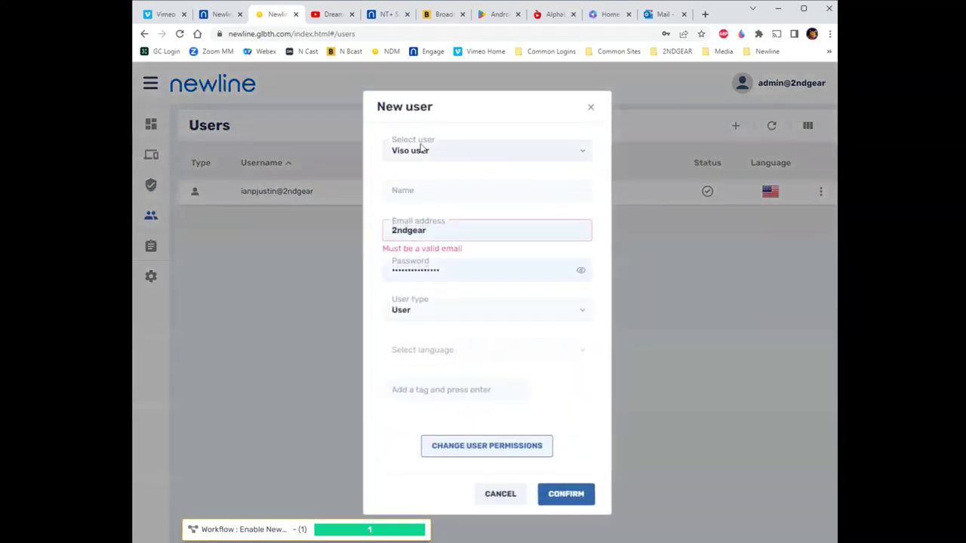
pyautogui.doubleClick(417, 233)
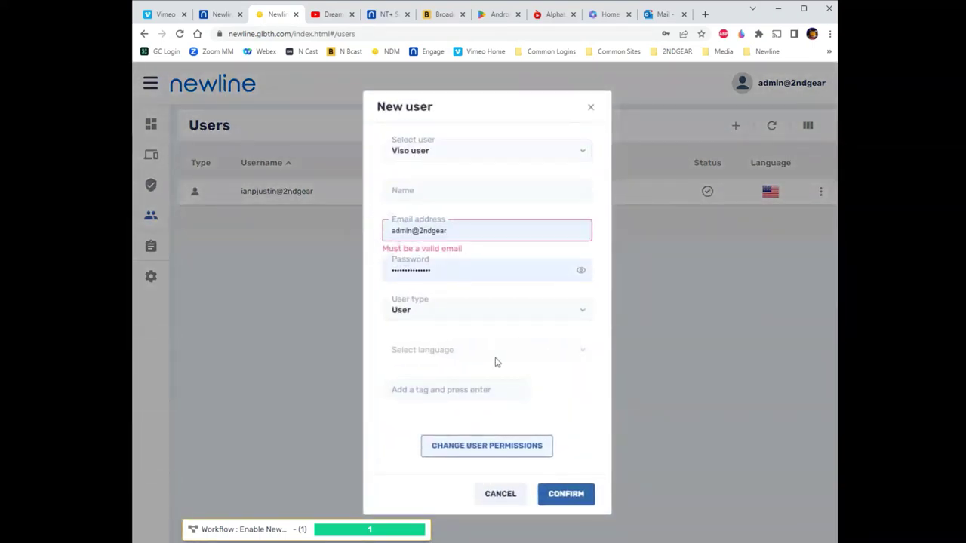
pyautogui.click(502, 495)
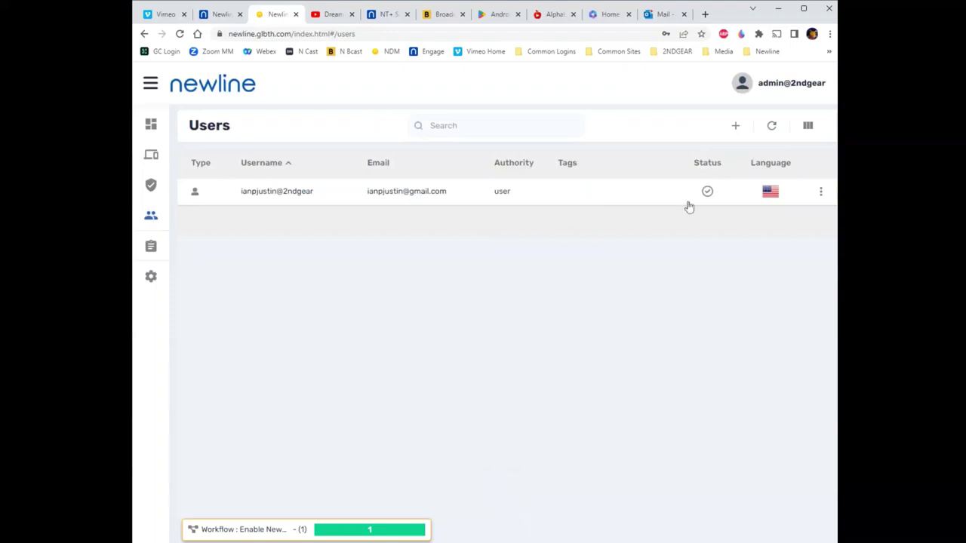
pyautogui.click(425, 192)
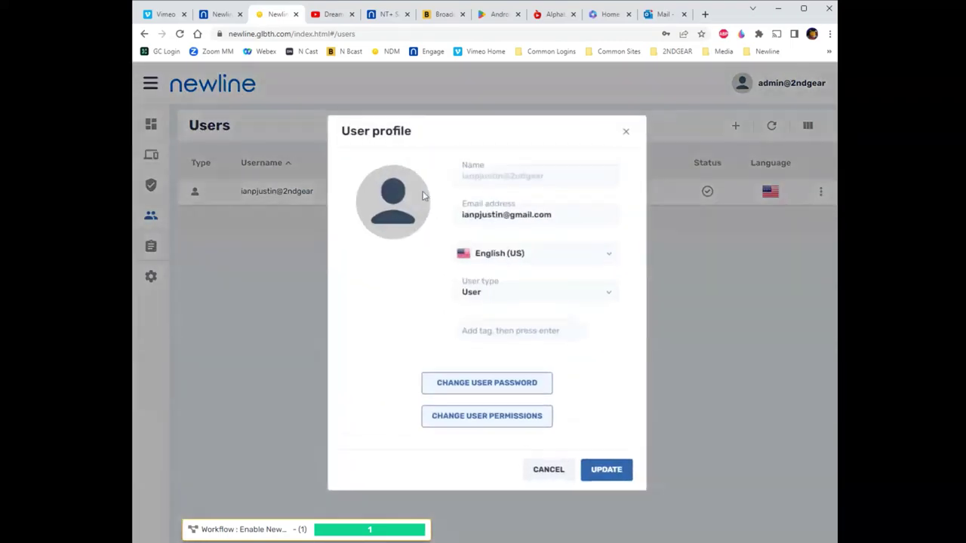
pyautogui.click(469, 426)
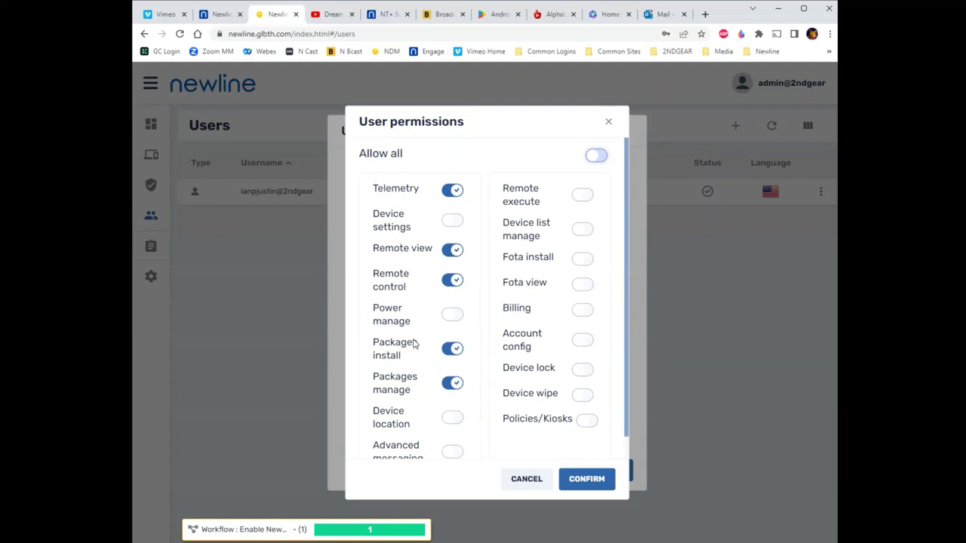
pyautogui.scroll(-1, 414, 344)
pyautogui.scroll(1, 414, 344)
pyautogui.scroll(-1, 414, 345)
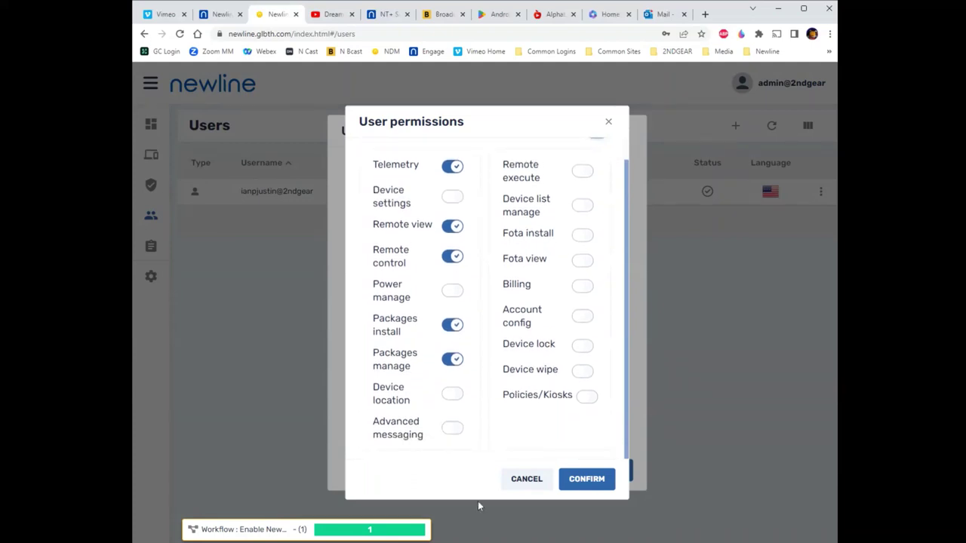
pyautogui.click(526, 480)
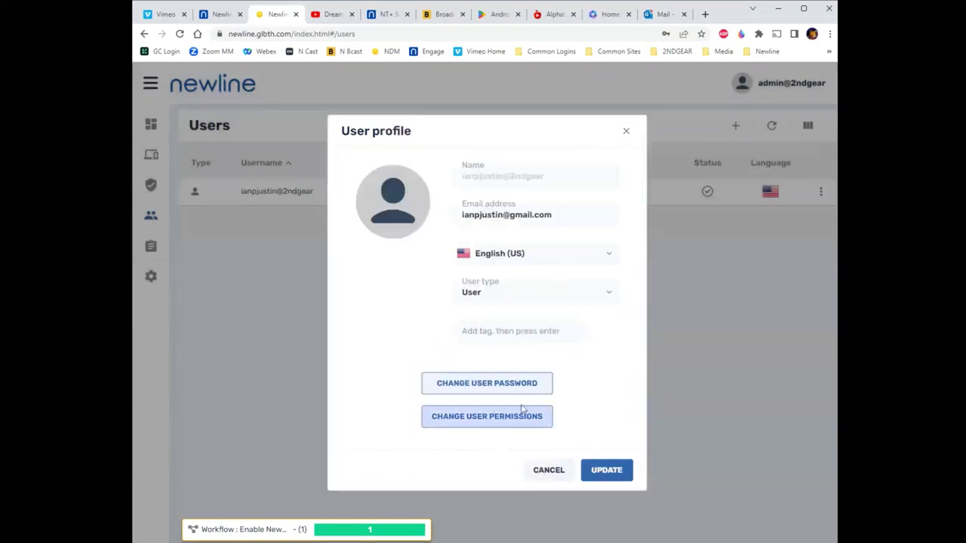
pyautogui.click(540, 471)
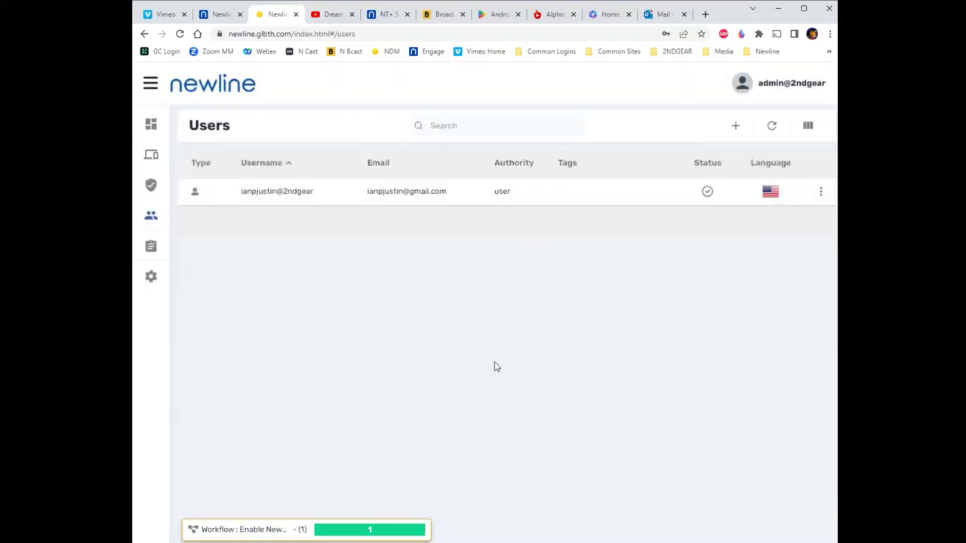
# - View the 2NDGEAR Q Series Canada details via Total devices, then select device DEIC1G6LC65043
pyautogui.click(151, 125)
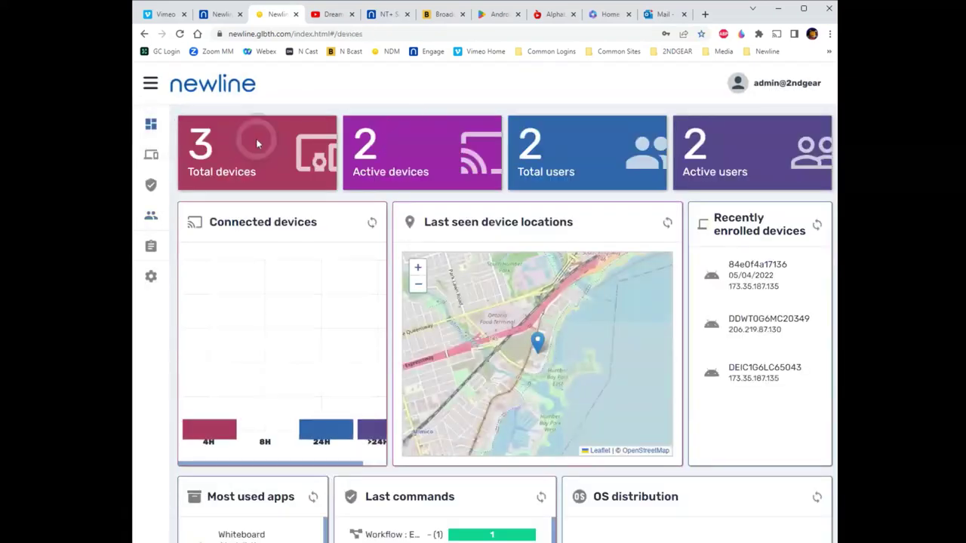
pyautogui.click(259, 141)
pyautogui.click(664, 191)
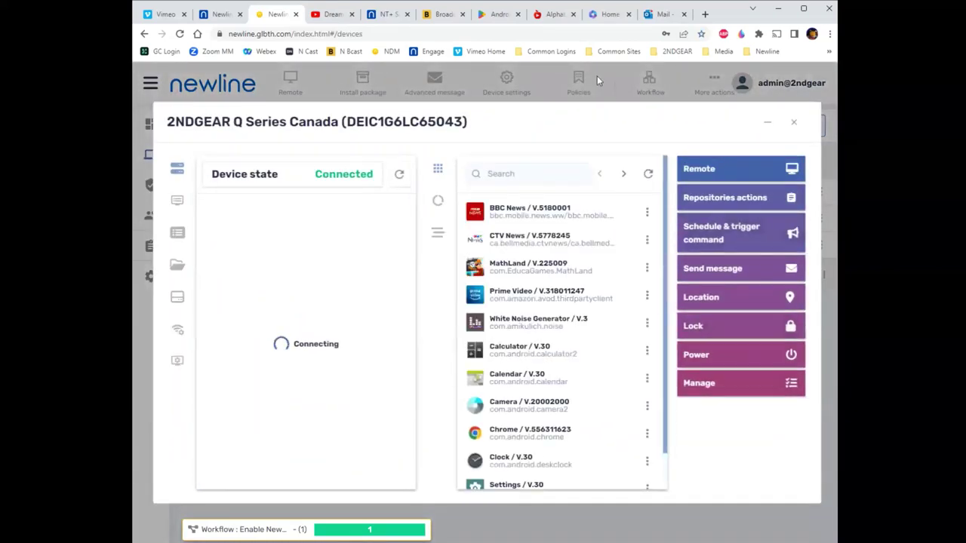
pyautogui.click(791, 124)
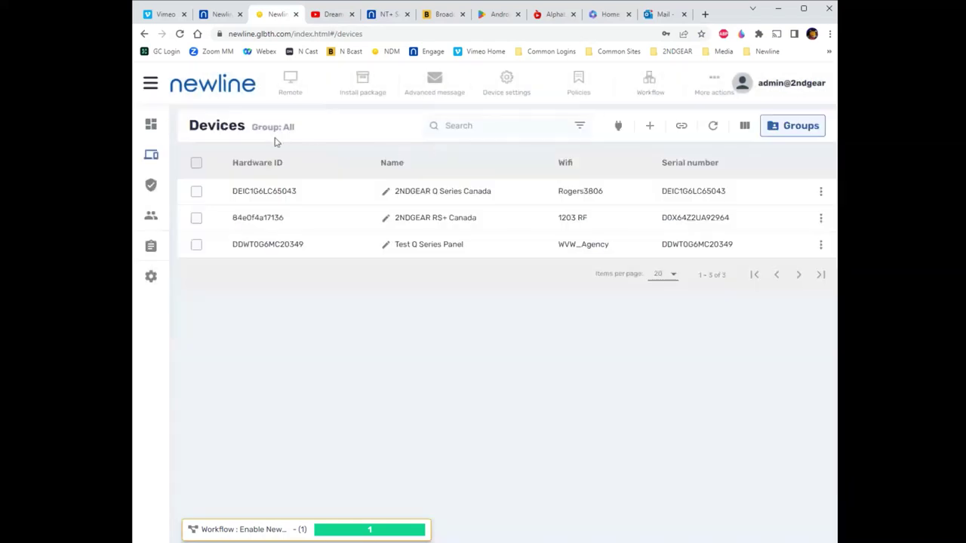
pyautogui.click(197, 191)
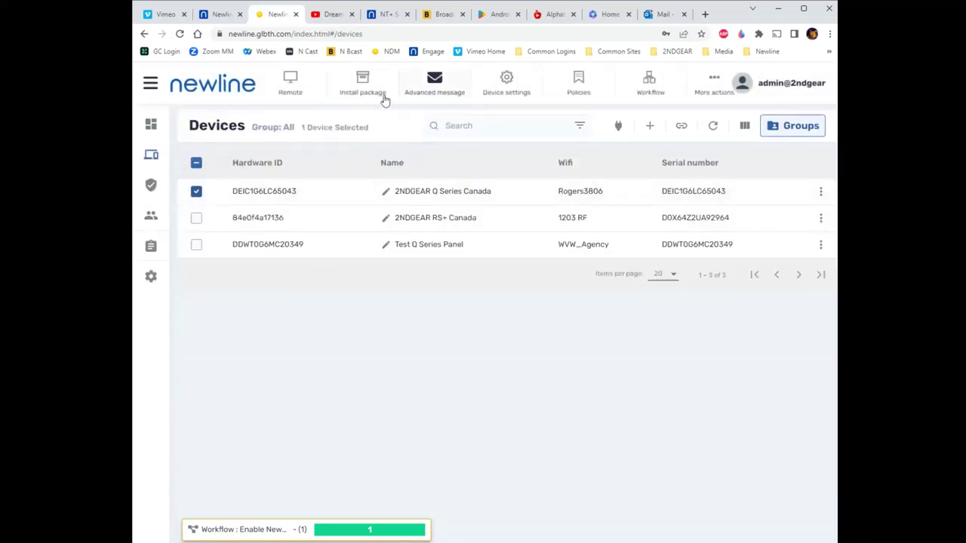
pyautogui.click(774, 89)
# - Log out of the administrator account and sign in as the saved regular user
pyautogui.click(766, 249)
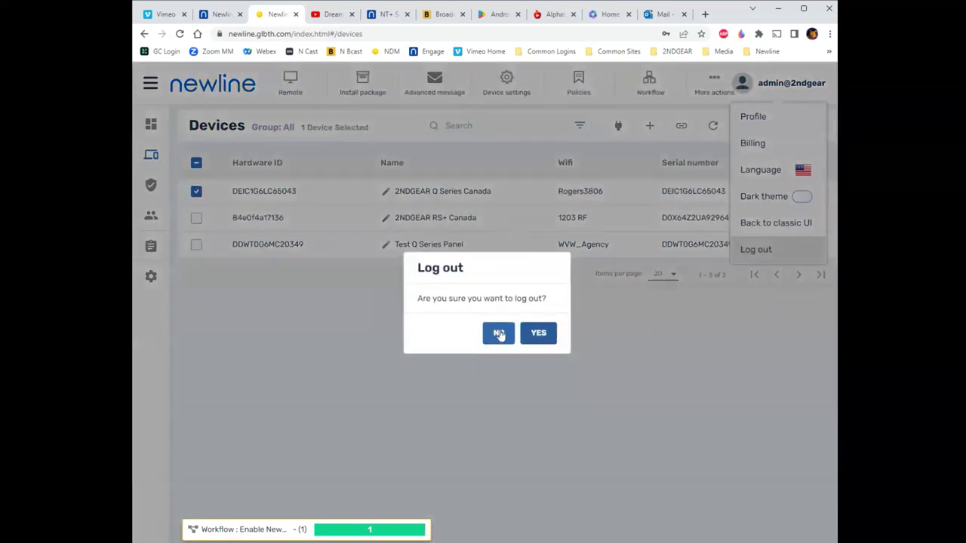
pyautogui.click(536, 333)
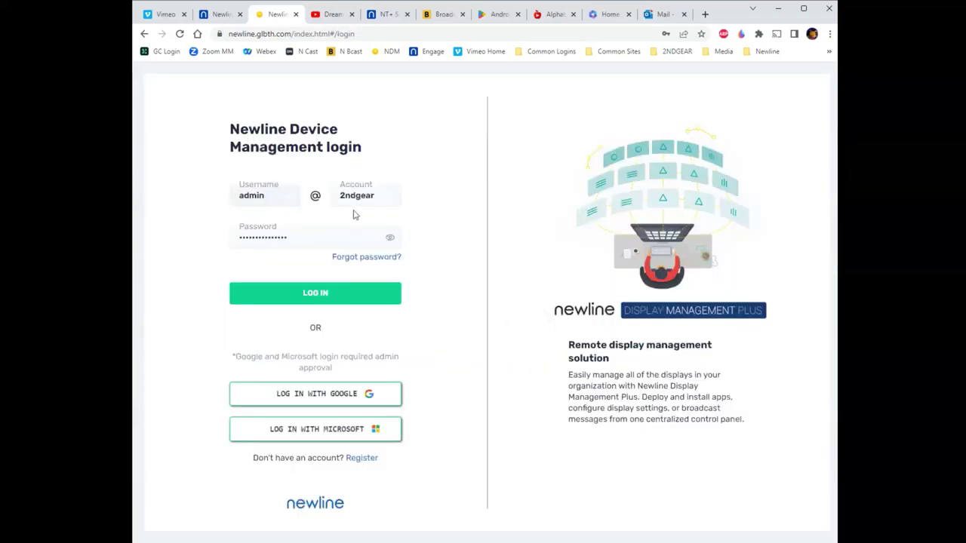
pyautogui.moveTo(372, 194); pyautogui.dragTo(342, 195)
pyautogui.press('BackSpace')
pyautogui.press('BackSpace')
pyautogui.press('BackSpace')
pyautogui.click(264, 198)
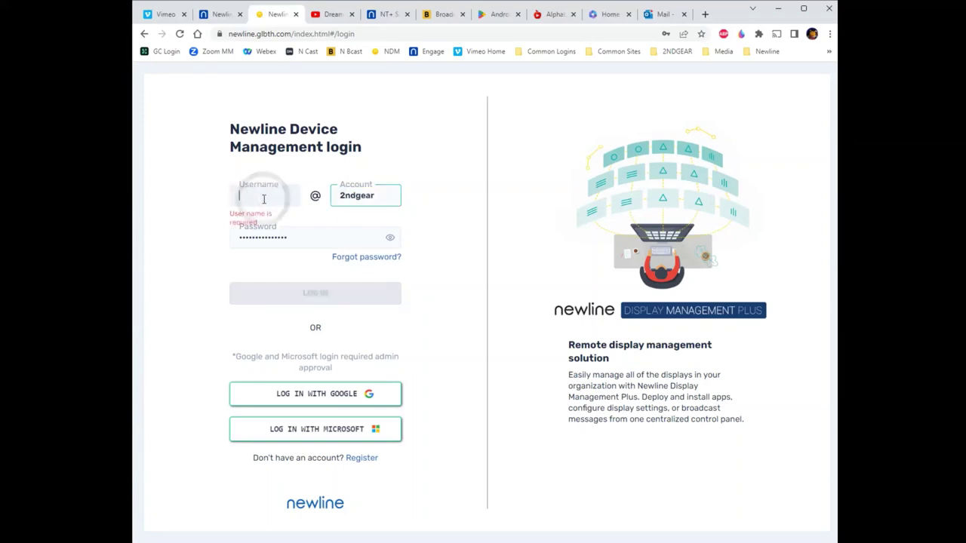
pyautogui.click(271, 247)
pyautogui.click(277, 297)
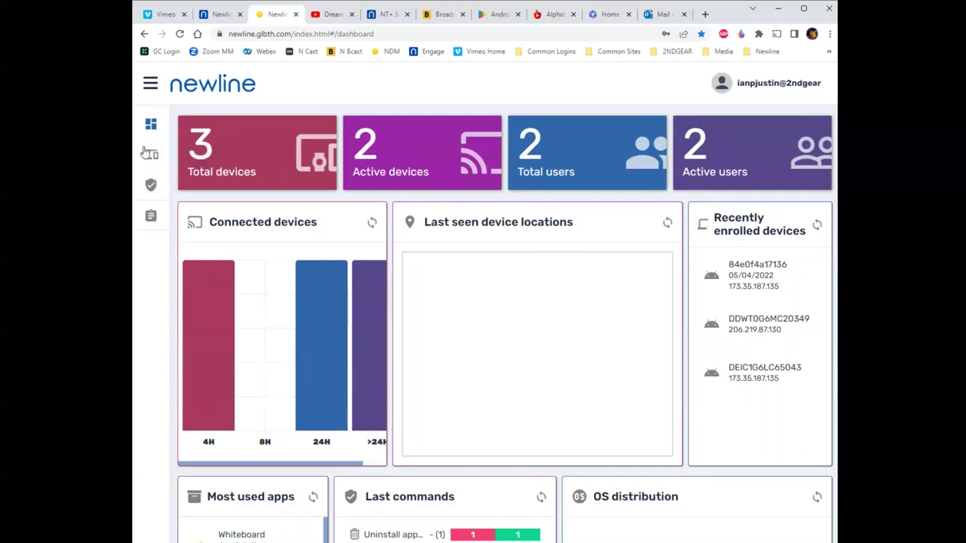
# - Open the Q Series Canada display's details, check its Repositories actions, then close them
pyautogui.click(219, 178)
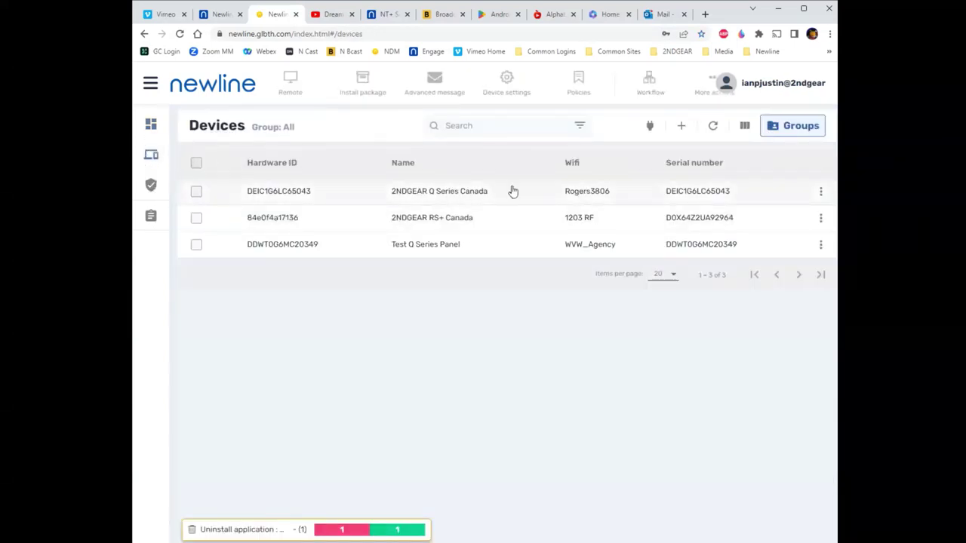
pyautogui.click(457, 195)
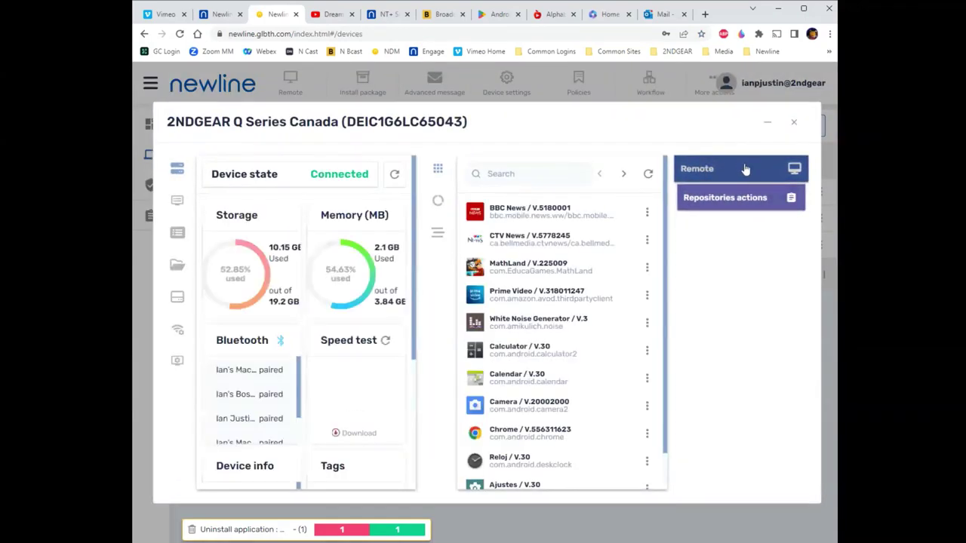
pyautogui.click(711, 197)
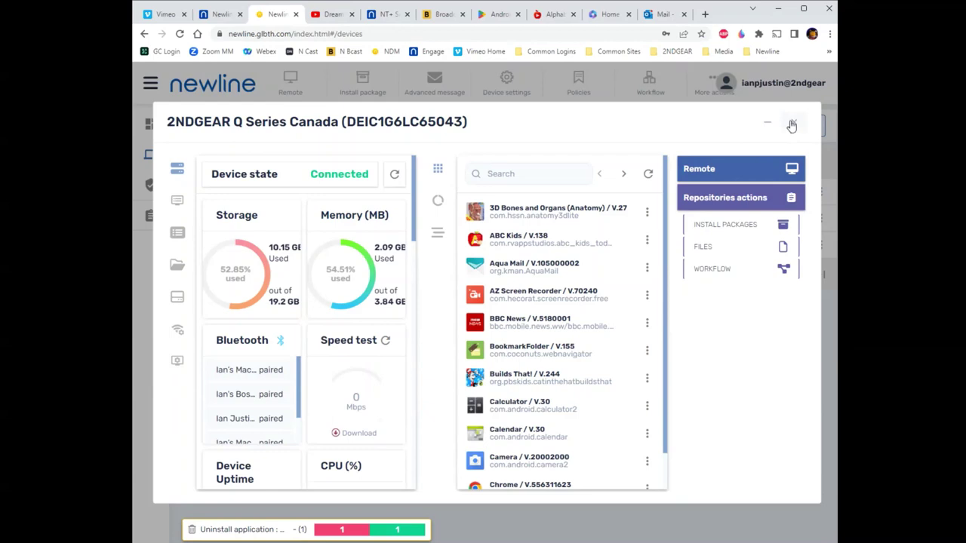
pyautogui.click(791, 126)
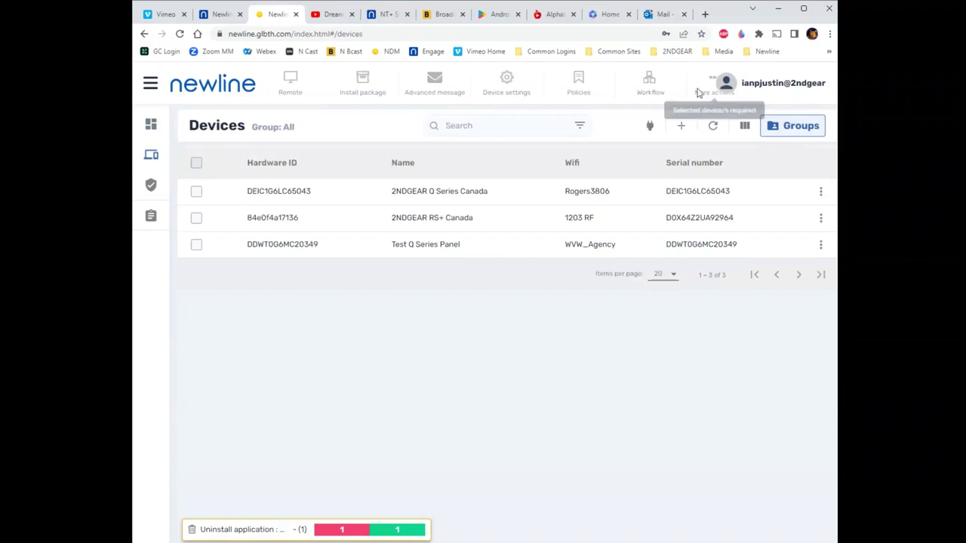
# - Start logging out from the account menu, then cancel it
pyautogui.click(726, 83)
pyautogui.click(767, 223)
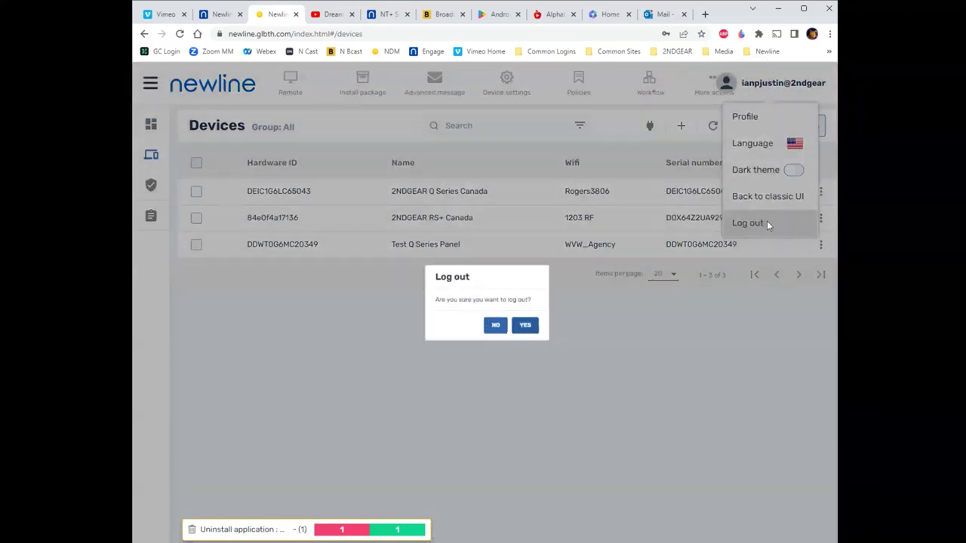
pyautogui.click(524, 327)
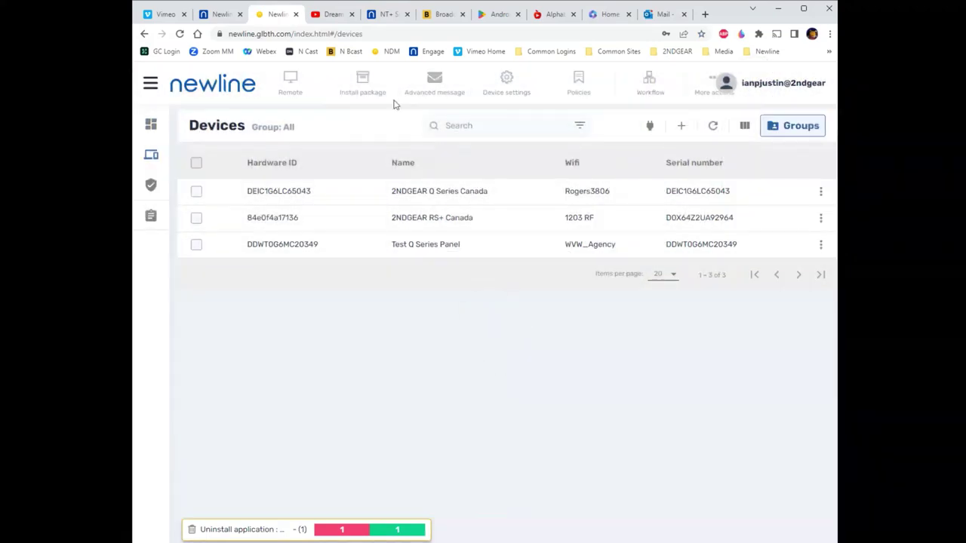
# - Select device DEIC1G6LC65043 and apply the Sports Scores workflow to it
pyautogui.click(196, 190)
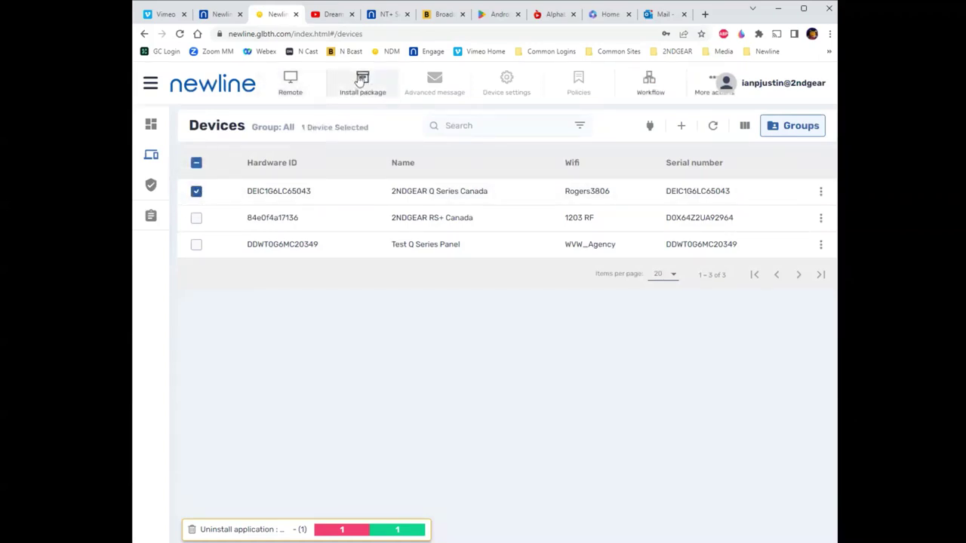
pyautogui.click(647, 83)
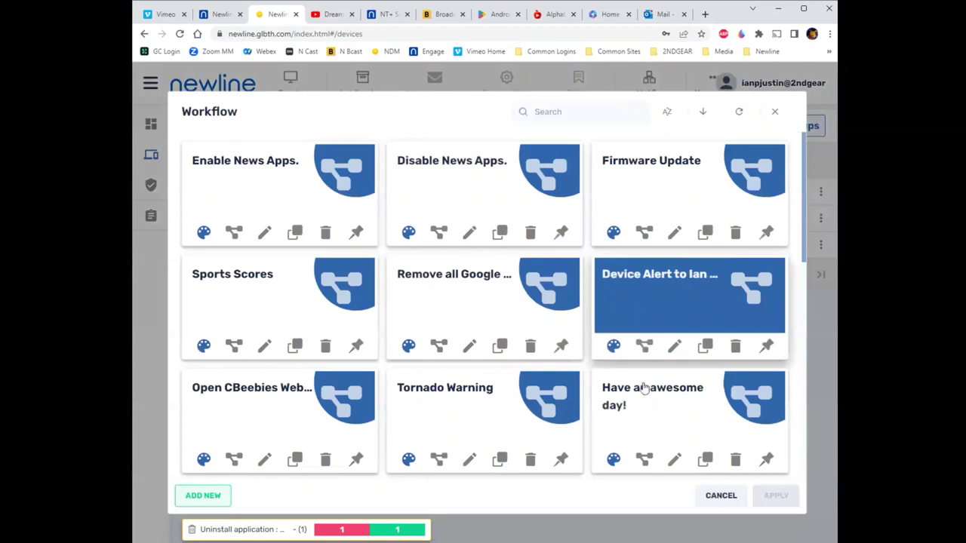
pyautogui.click(501, 391)
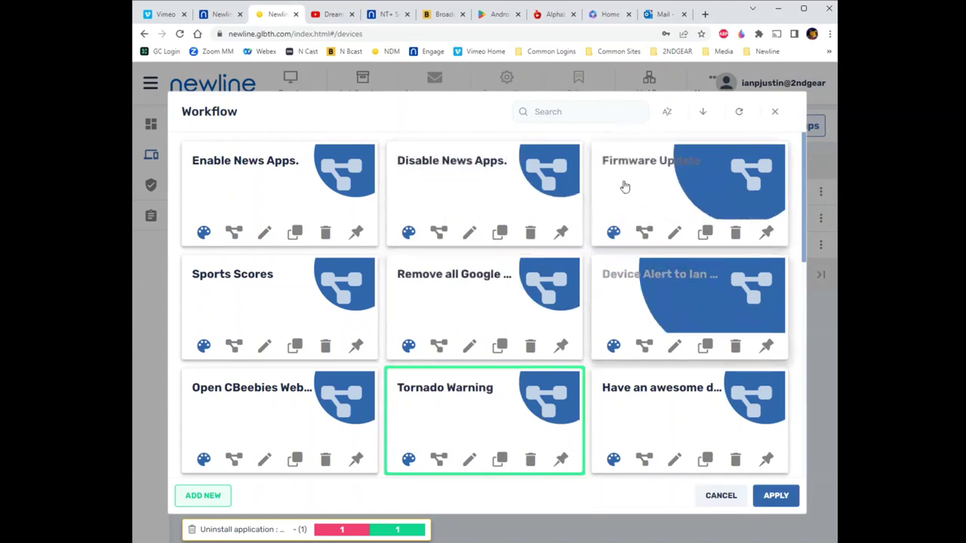
pyautogui.click(289, 294)
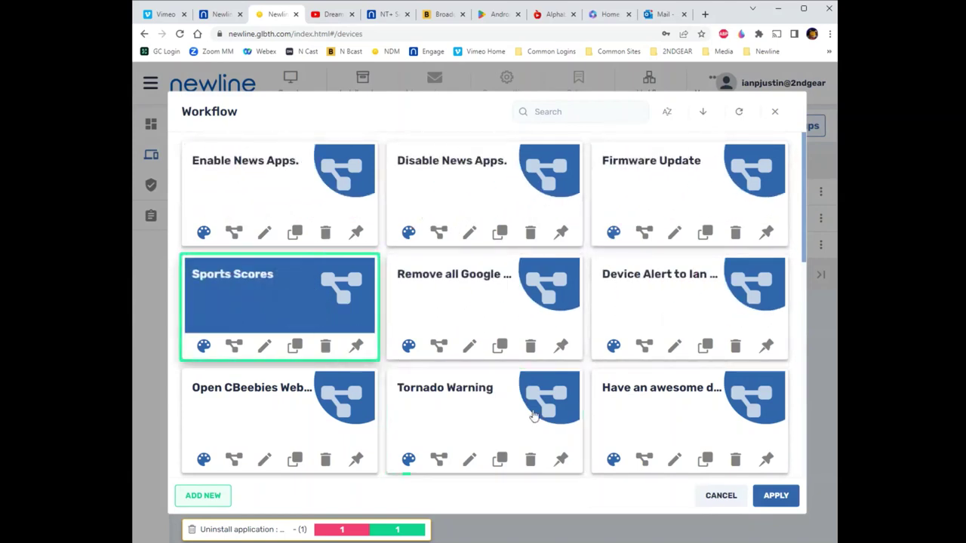
pyautogui.click(775, 496)
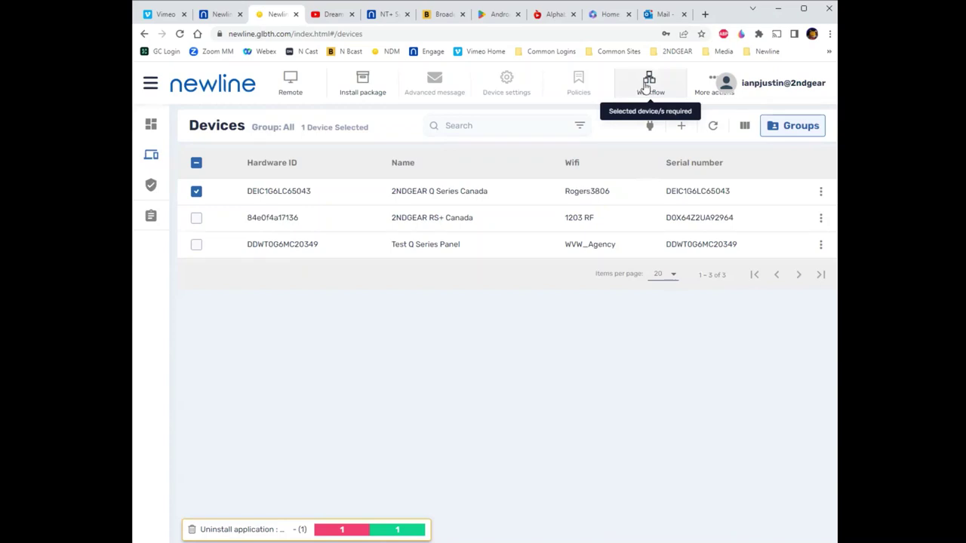
# - Log out of the regular user and sign back in as admin
pyautogui.click(781, 83)
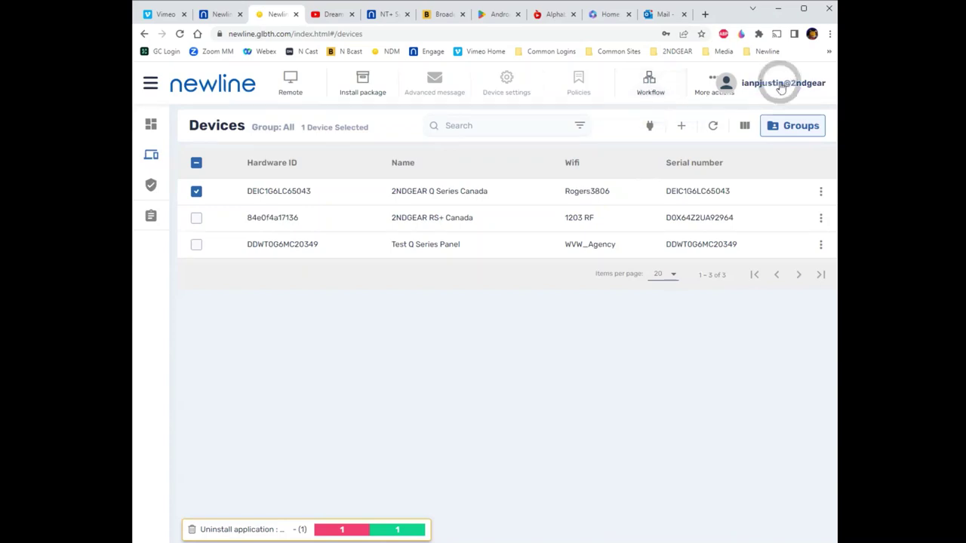
pyautogui.click(762, 224)
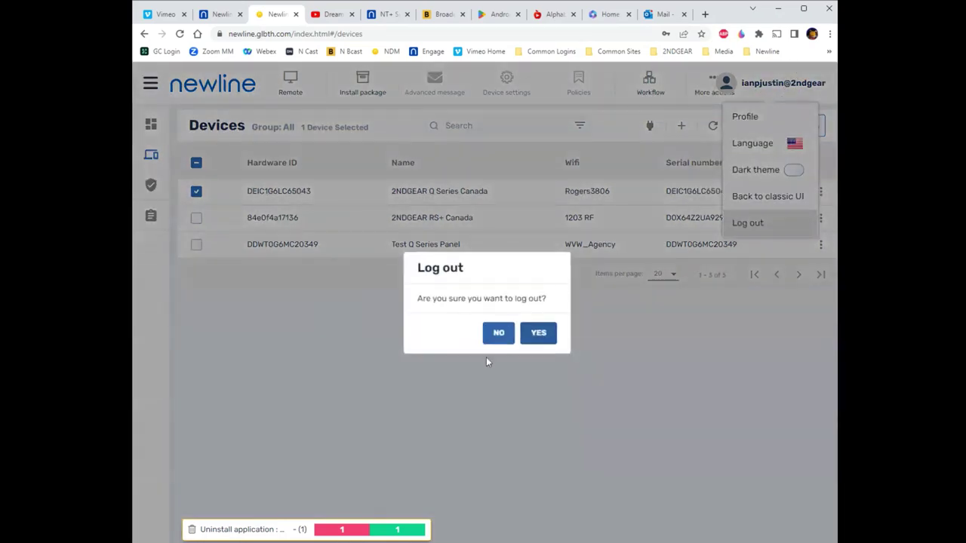
pyautogui.click(531, 334)
pyautogui.doubleClick(260, 196)
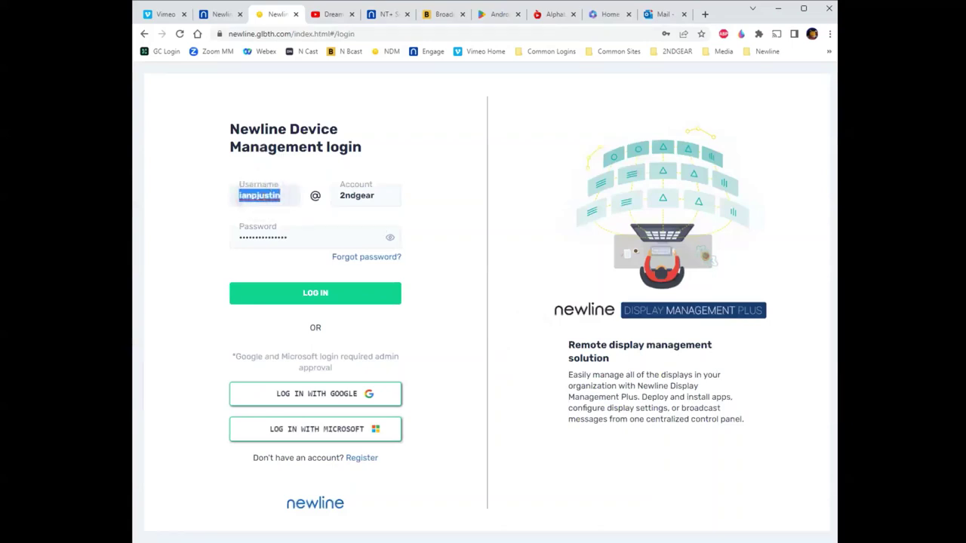
pyautogui.press('BackSpace')
pyautogui.click(260, 195)
pyautogui.write('admin')
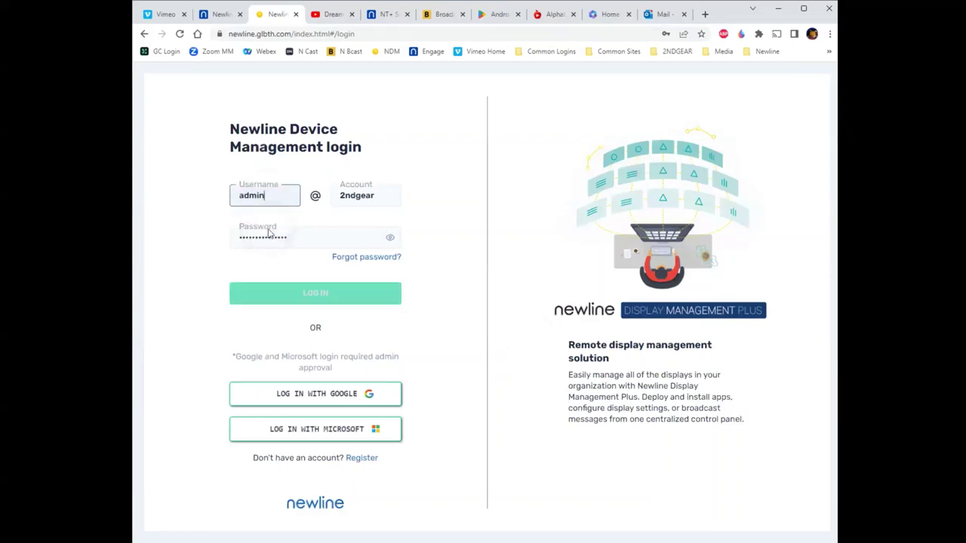
pyautogui.click(270, 292)
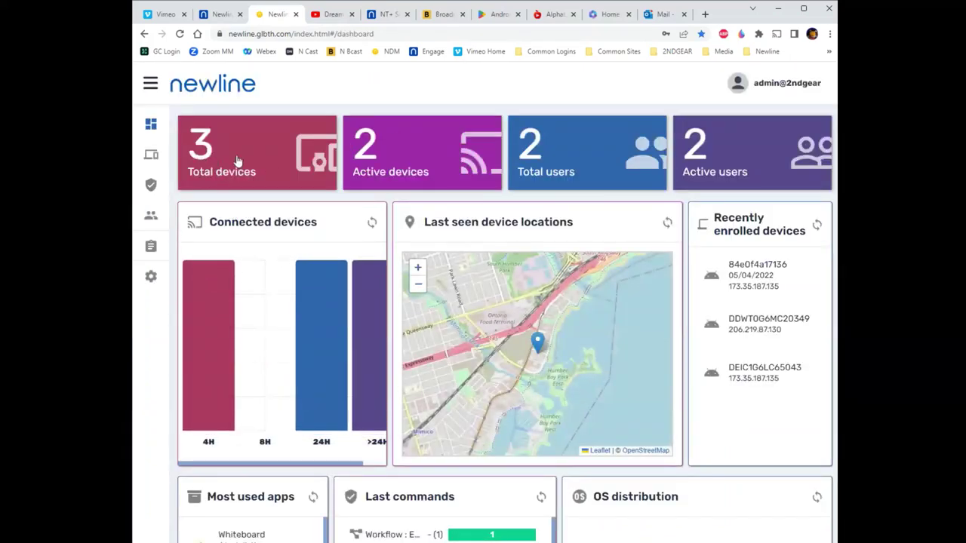
# - Select the 2NDGEAR Q Series Canada device and open the Assets library
pyautogui.click(205, 155)
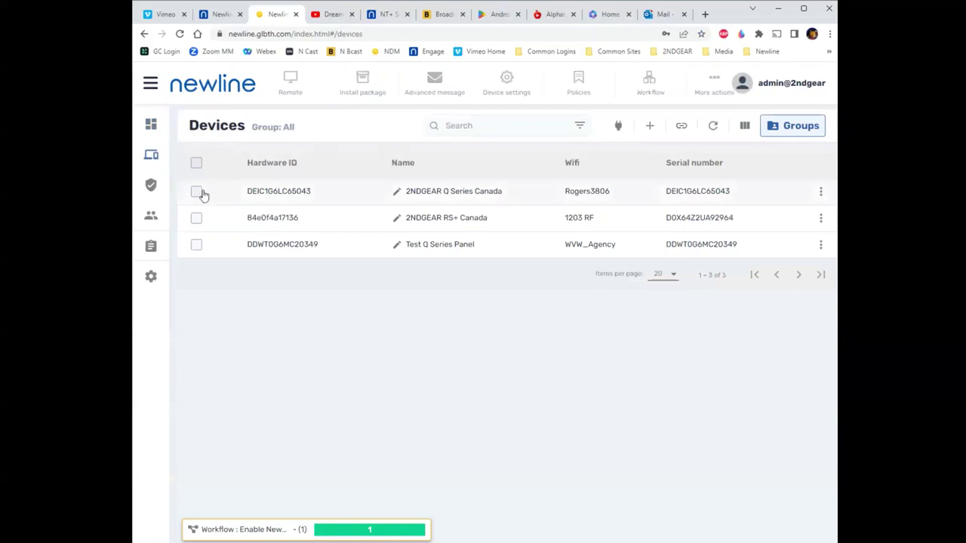
pyautogui.click(199, 193)
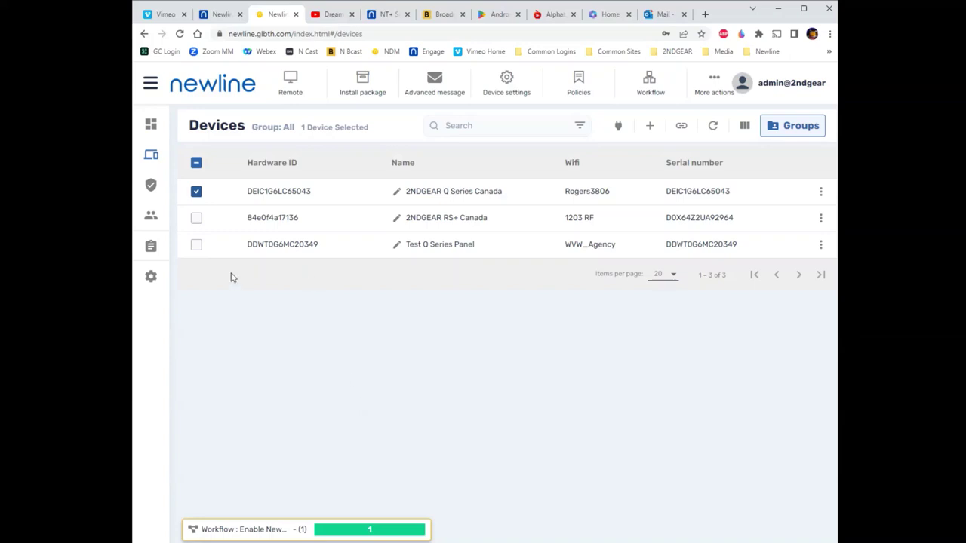
pyautogui.click(143, 246)
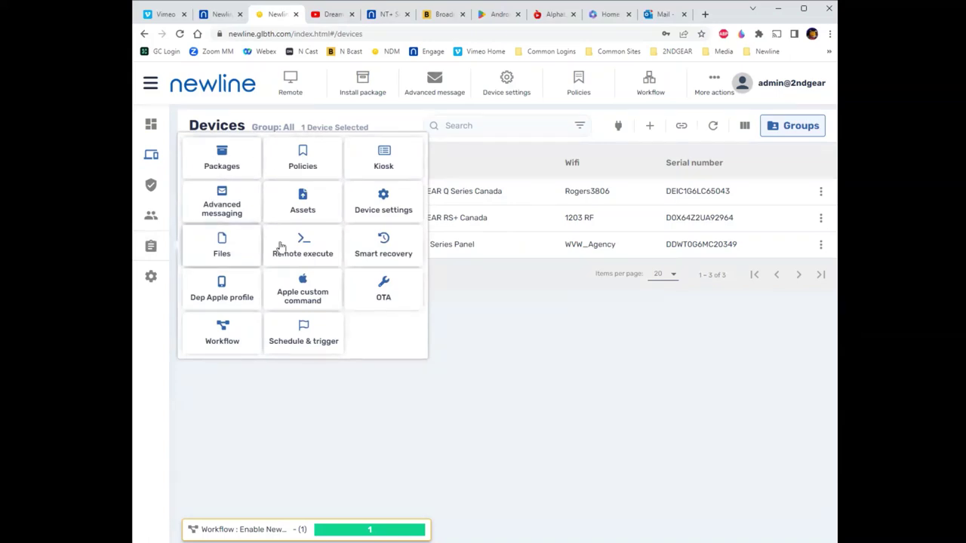
pyautogui.click(302, 202)
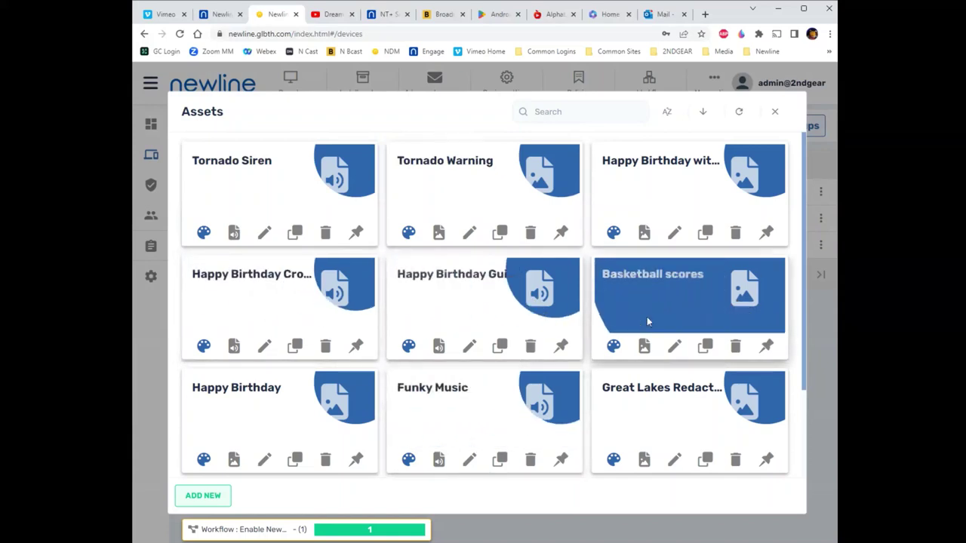
# - Preview the Happy Birthday Guitar audio, cancel without changes, and close Assets
pyautogui.click(469, 346)
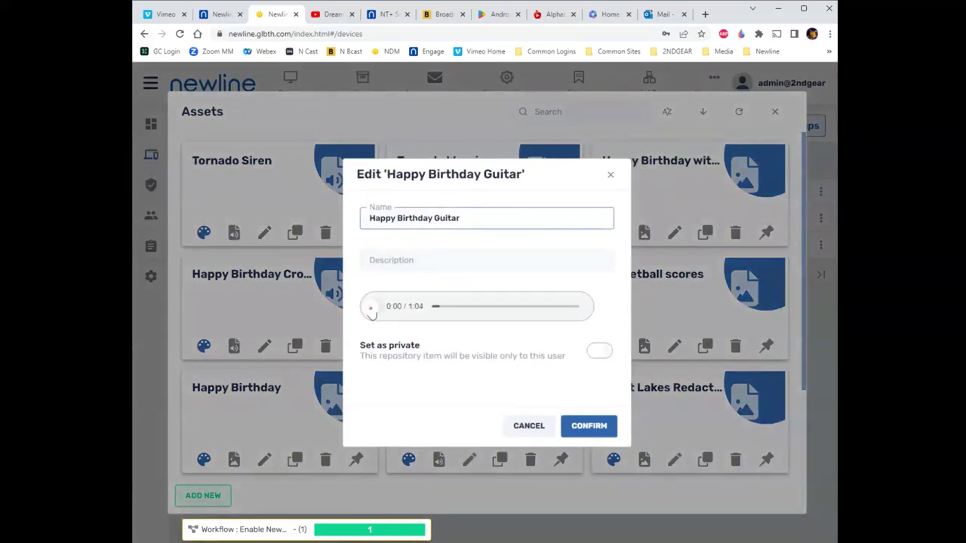
pyautogui.click(374, 307)
pyautogui.click(373, 308)
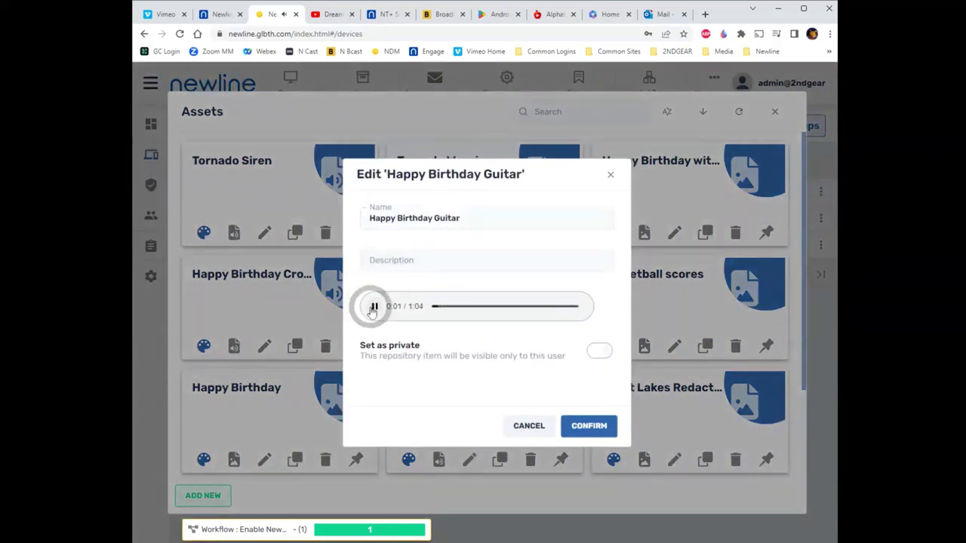
pyautogui.click(523, 435)
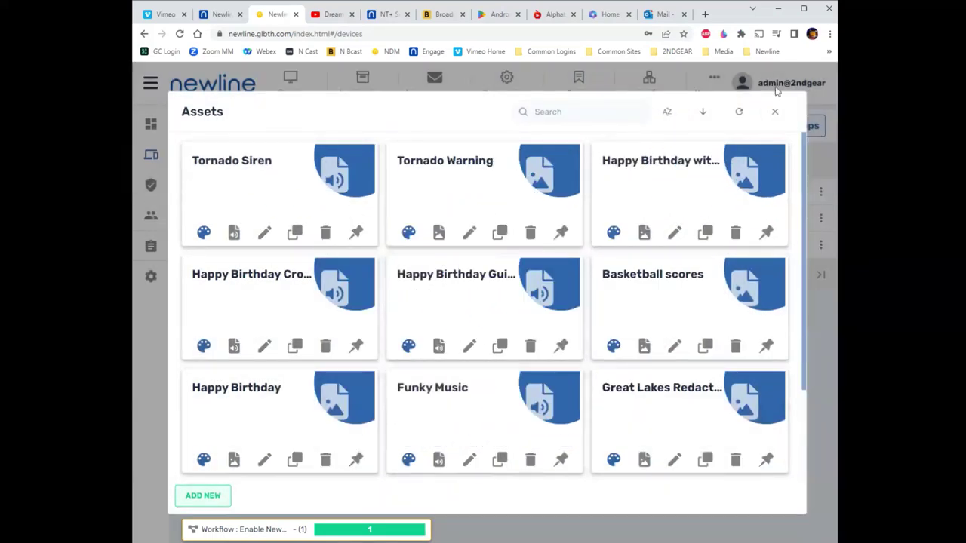
pyautogui.click(774, 112)
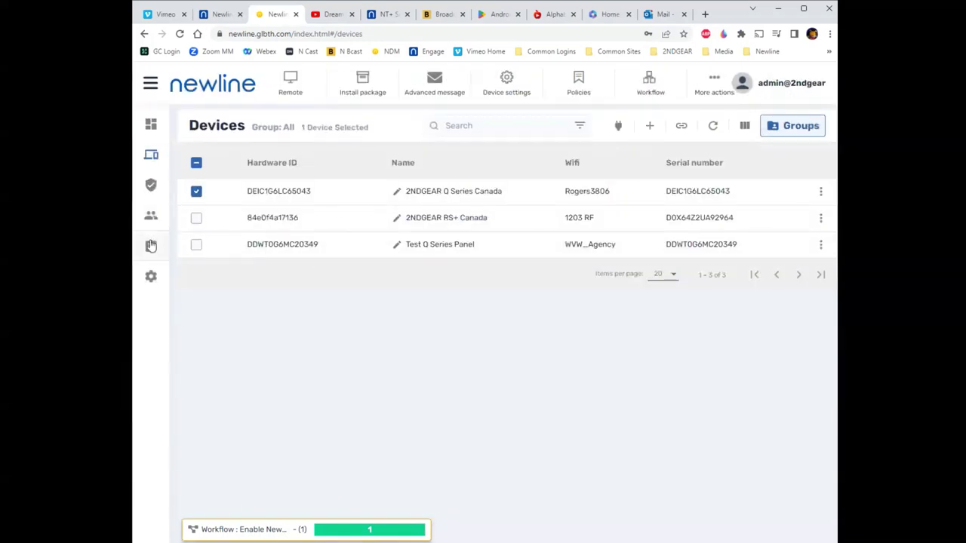
# - Require users' permission for remote control in the account settings and save it
pyautogui.moveTo(151, 246)
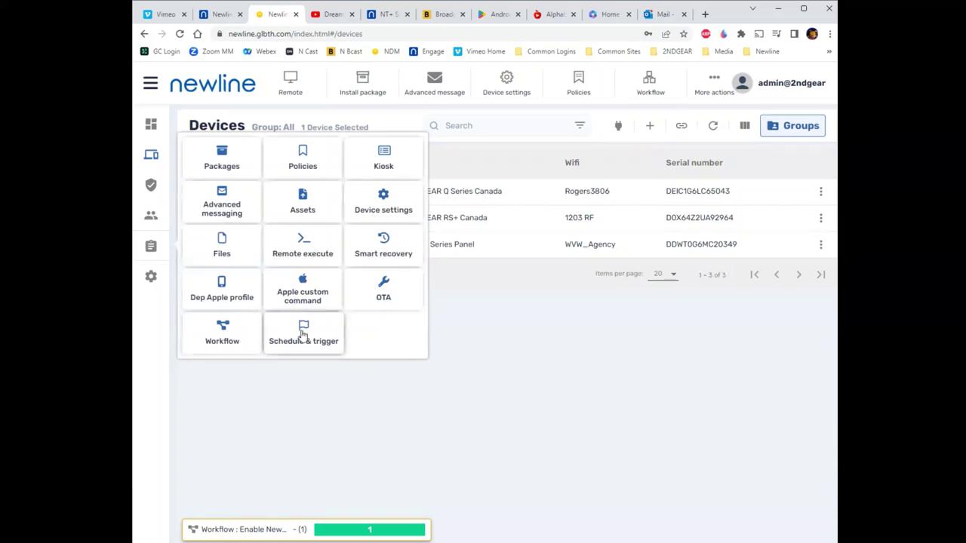
pyautogui.click(150, 278)
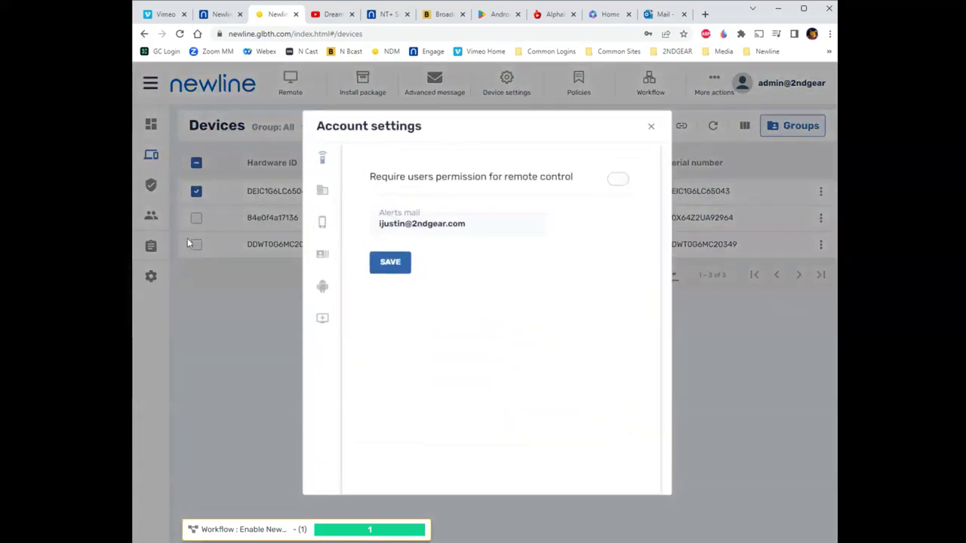
pyautogui.click(322, 160)
pyautogui.click(616, 180)
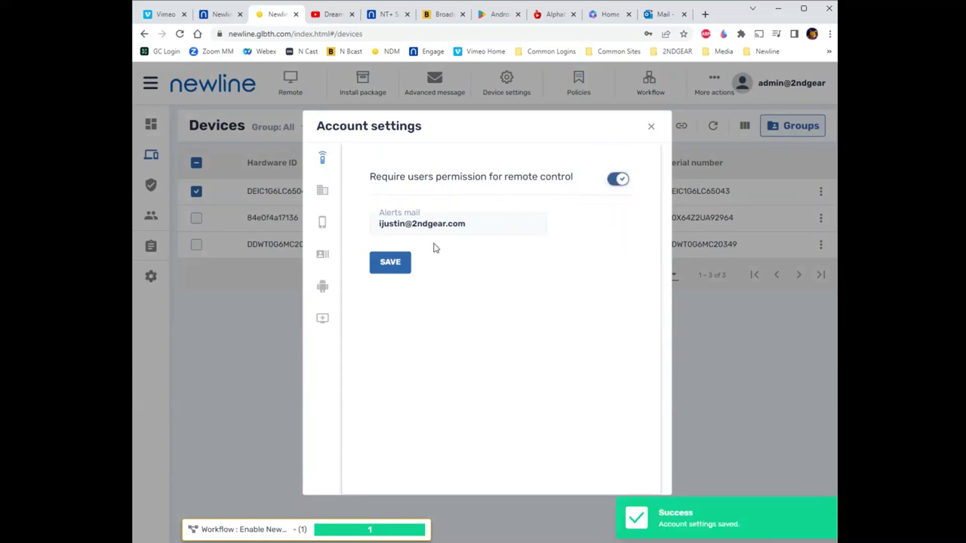
pyautogui.click(387, 264)
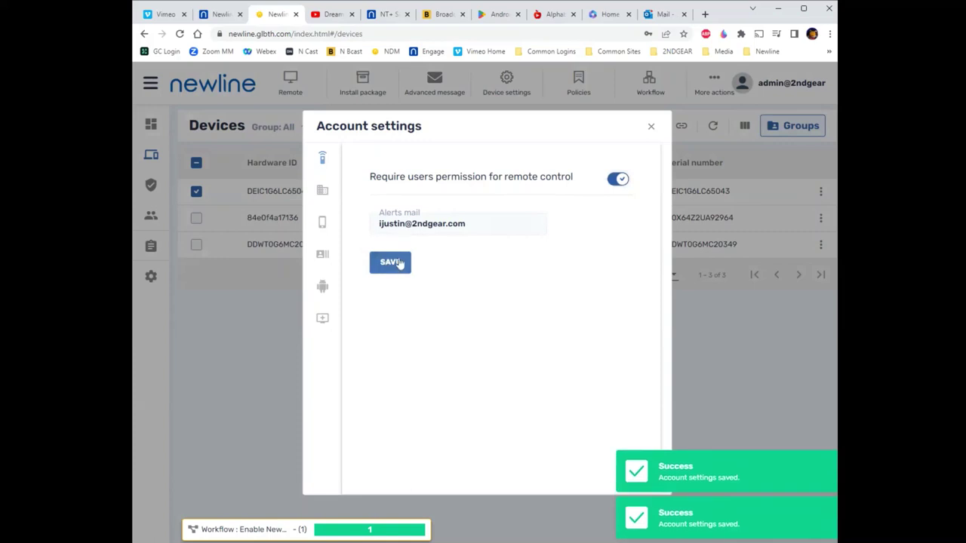
pyautogui.click(386, 264)
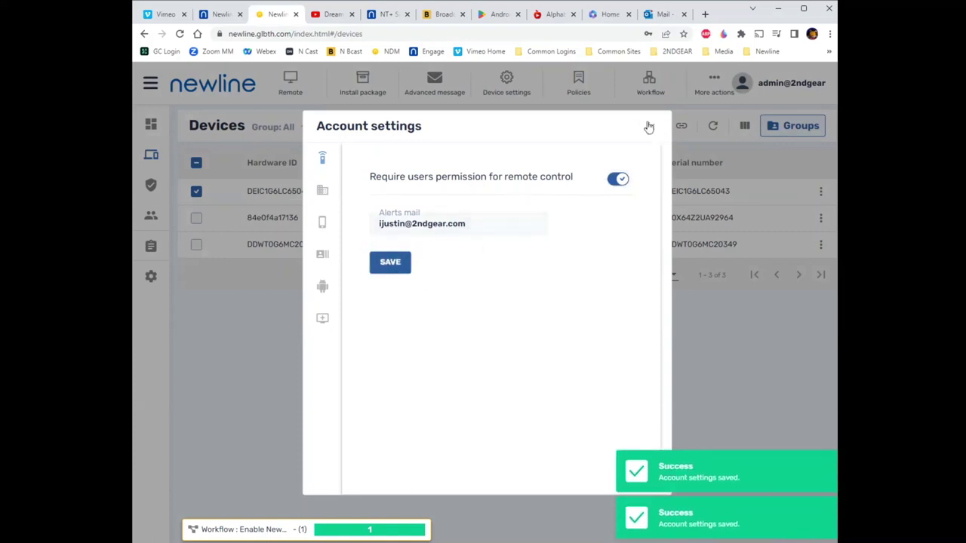
# - Close the settings and bring up the action menu for 2NDGEAR Q Series Canada
pyautogui.click(651, 126)
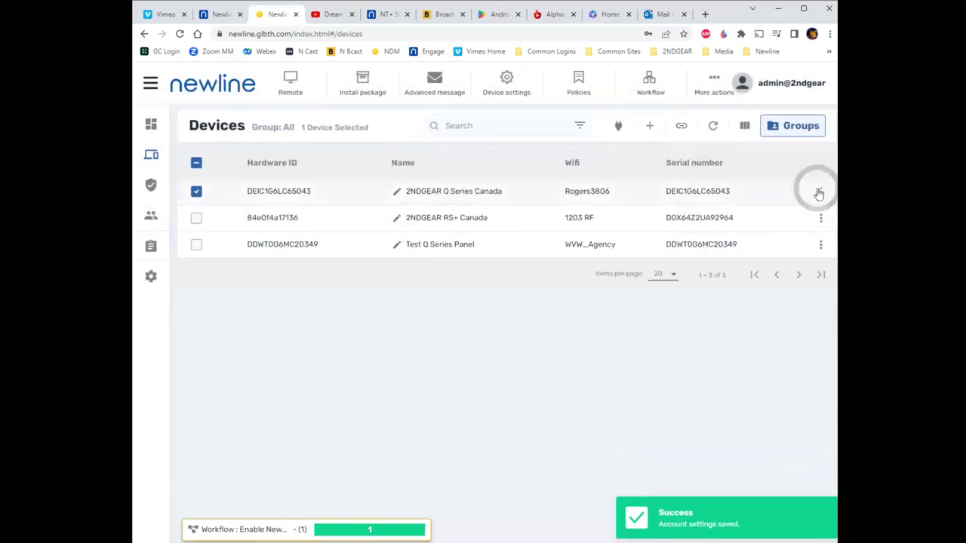
pyautogui.click(820, 191)
pyautogui.scroll(-2, 746, 407)
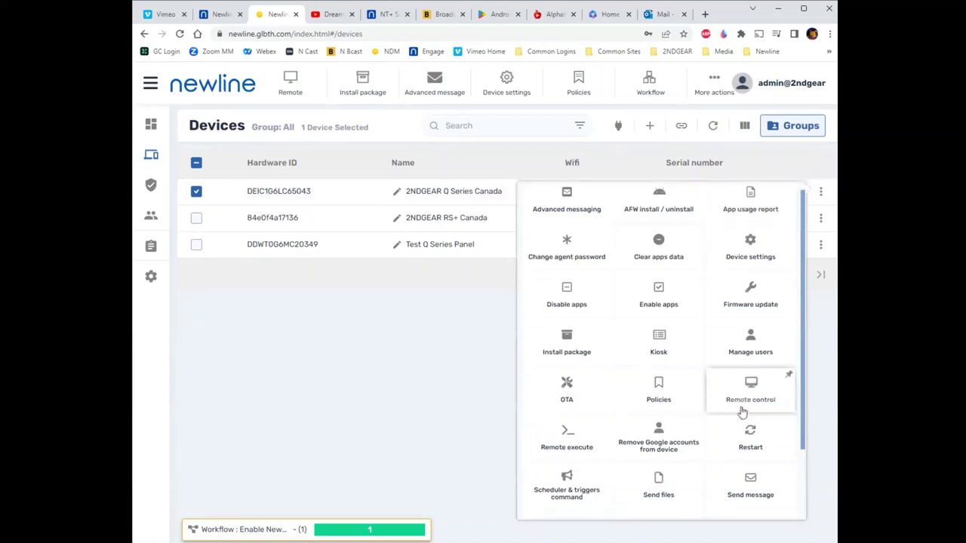
# - Open a remote-control view of the 2NDGEAR Q Series Canada screen, then end the session
pyautogui.click(744, 351)
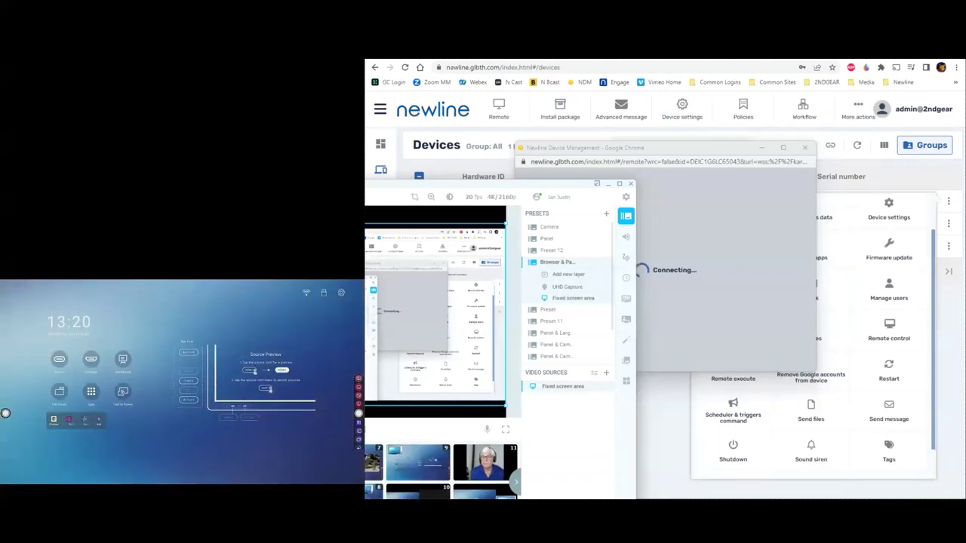
pyautogui.click(564, 148)
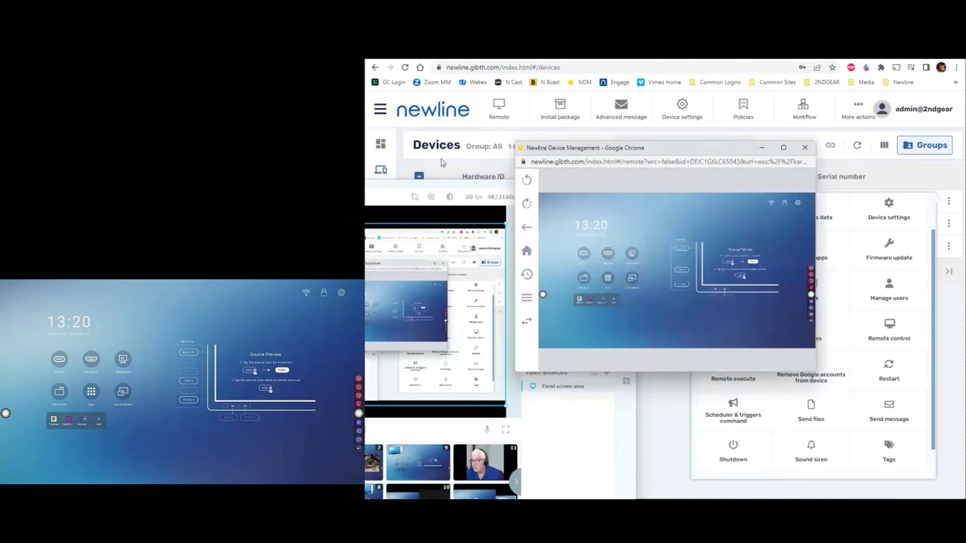
pyautogui.click(442, 163)
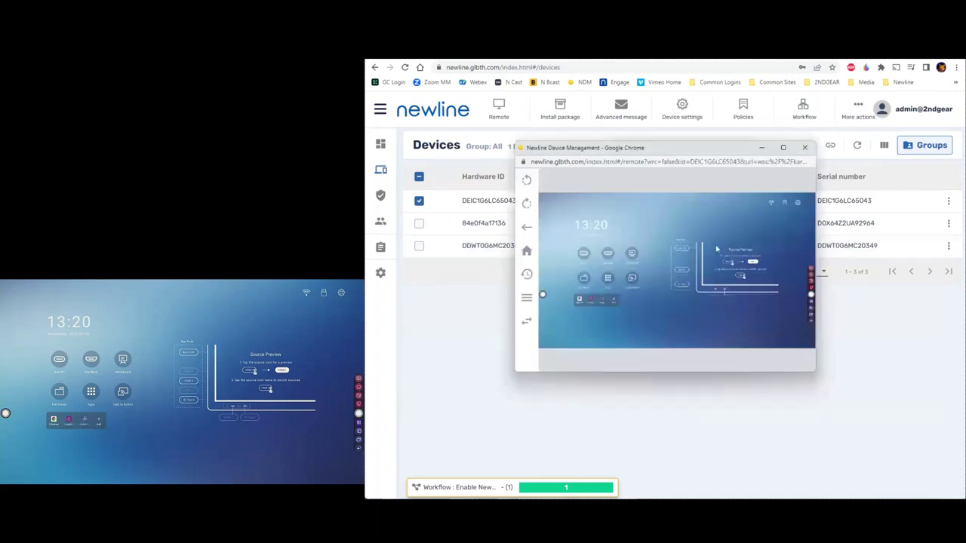
pyautogui.click(804, 147)
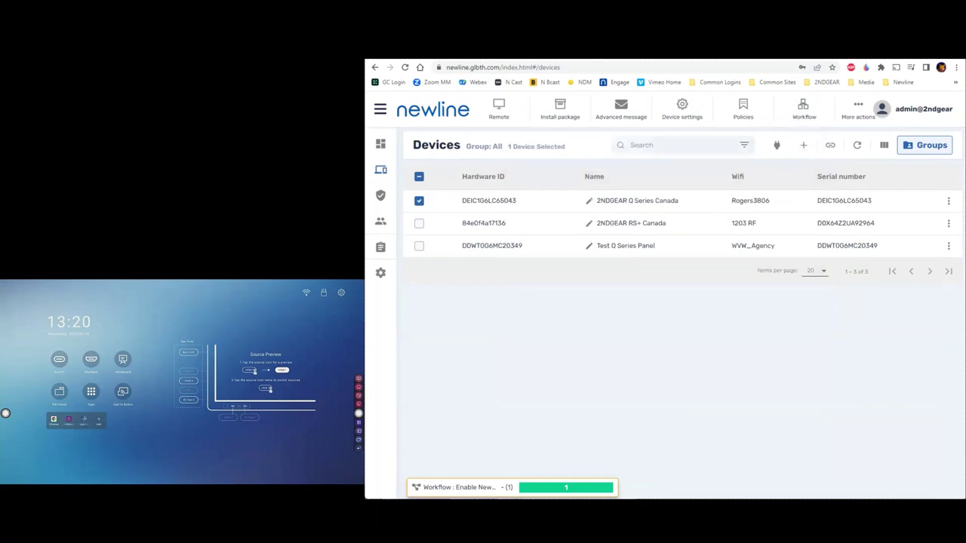
# - Turn off the remote-control permission requirement and uncheck the 2NDGEAR Q Series Canada device
pyautogui.click(380, 273)
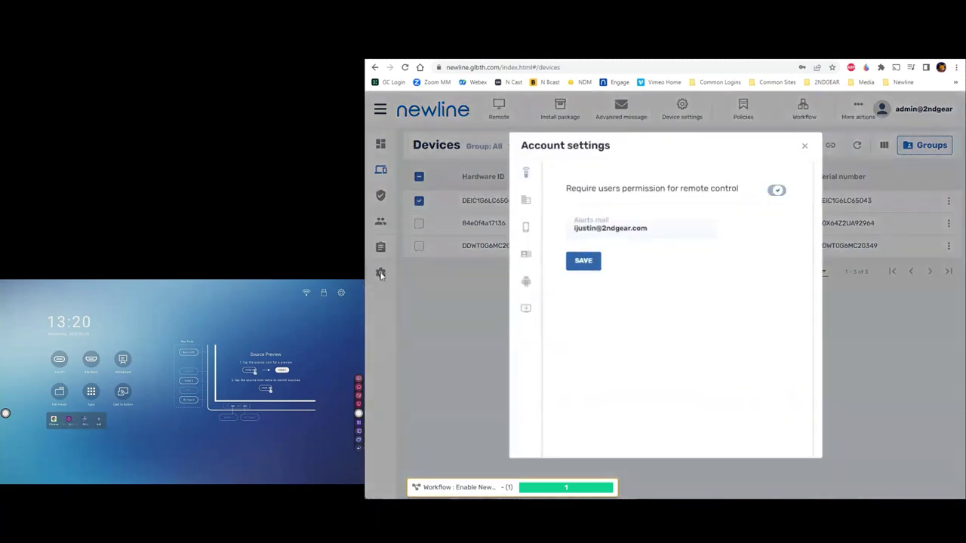
pyautogui.click(777, 190)
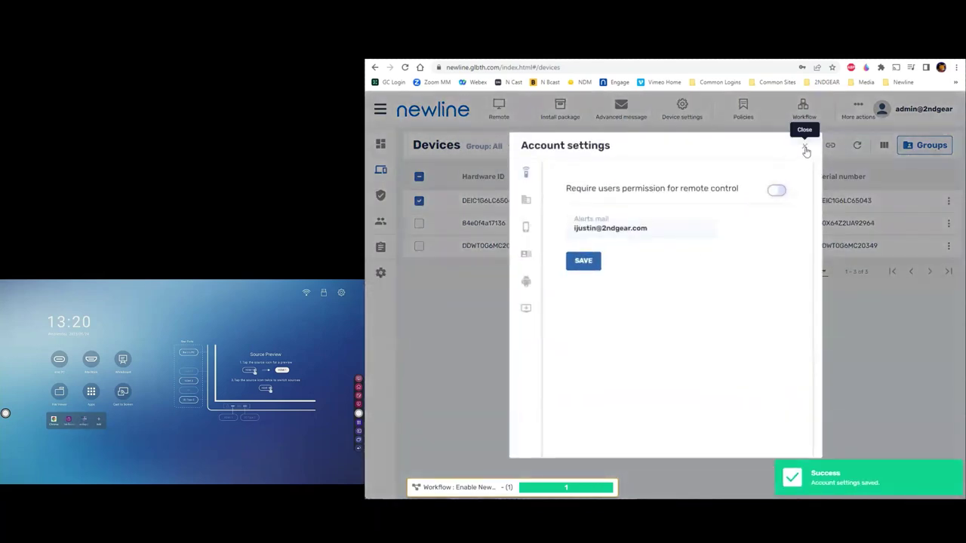
pyautogui.click(805, 146)
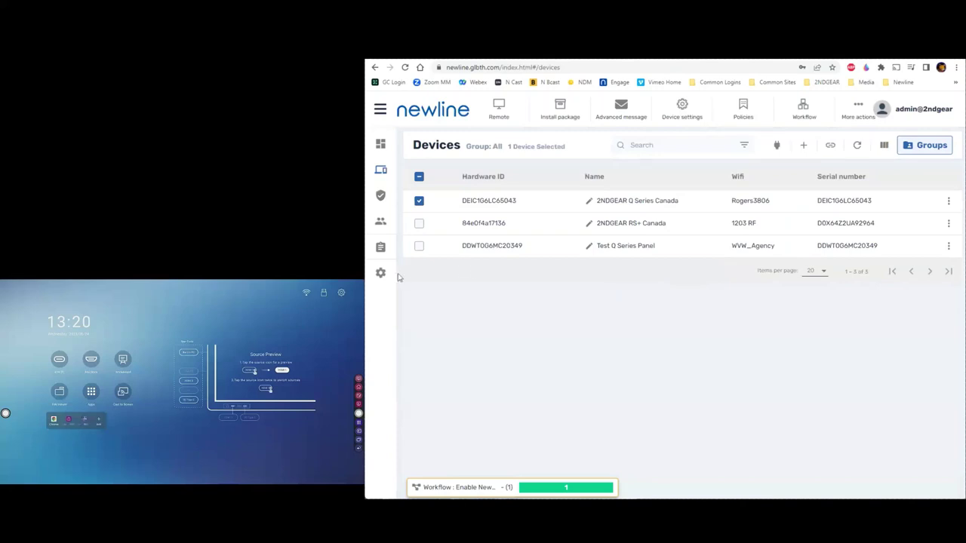
pyautogui.click(419, 202)
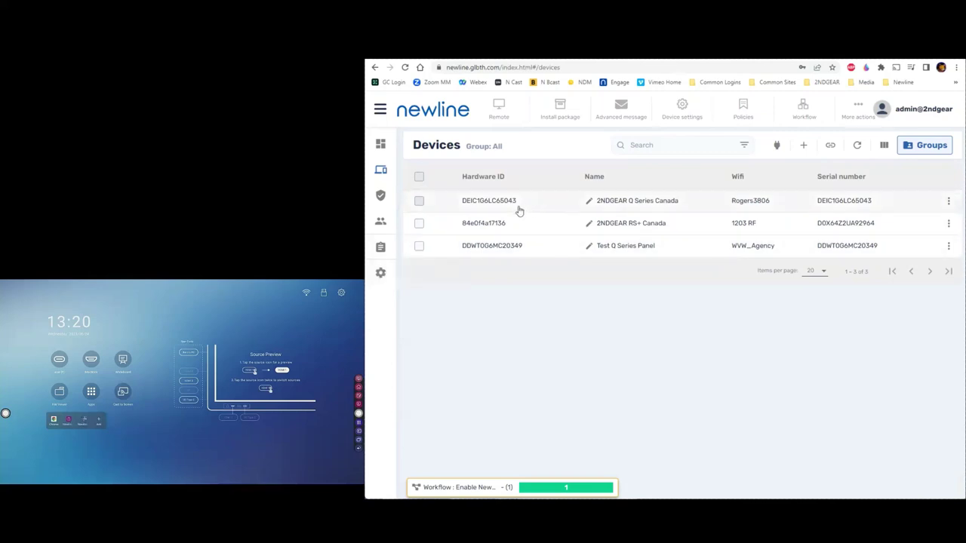
# - Re-save the current device pairing code in the account settings
pyautogui.click(381, 275)
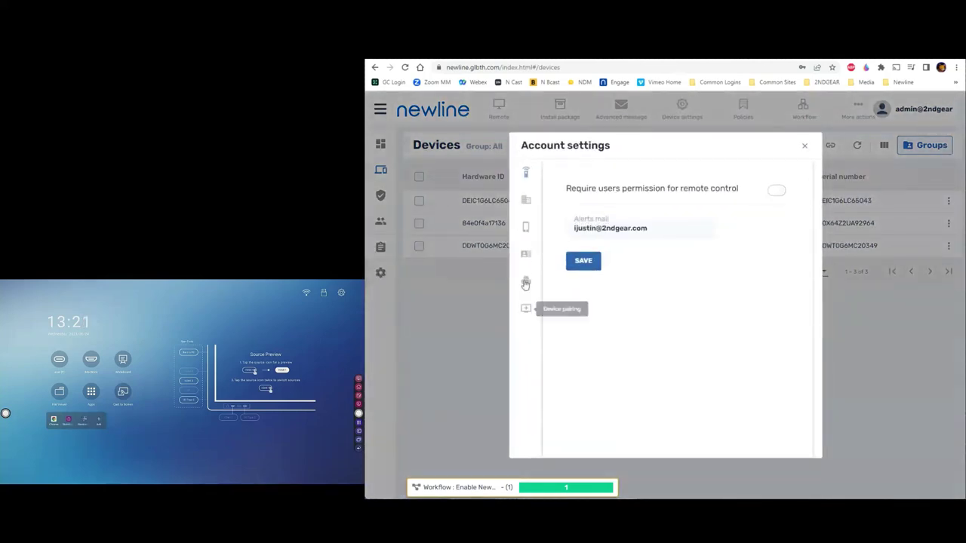
pyautogui.click(529, 314)
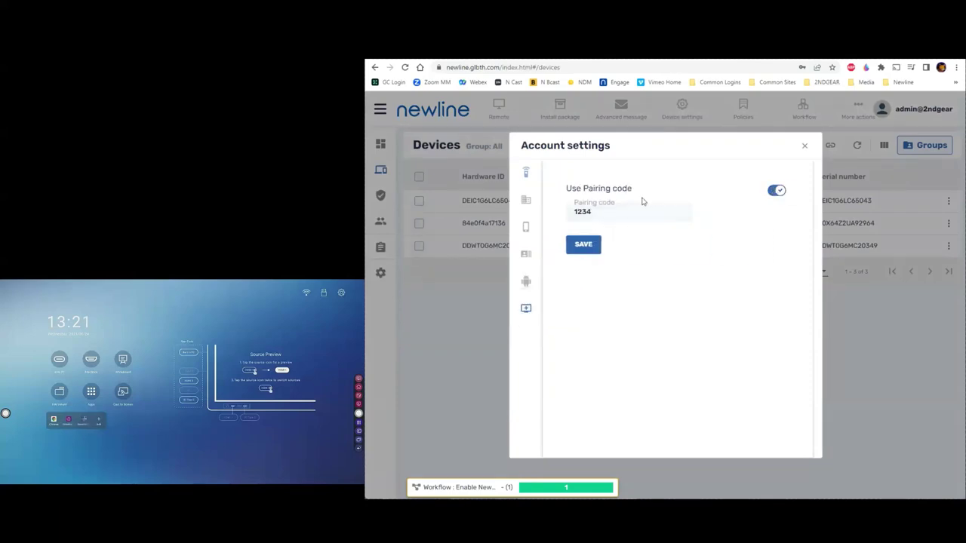
pyautogui.doubleClick(577, 211)
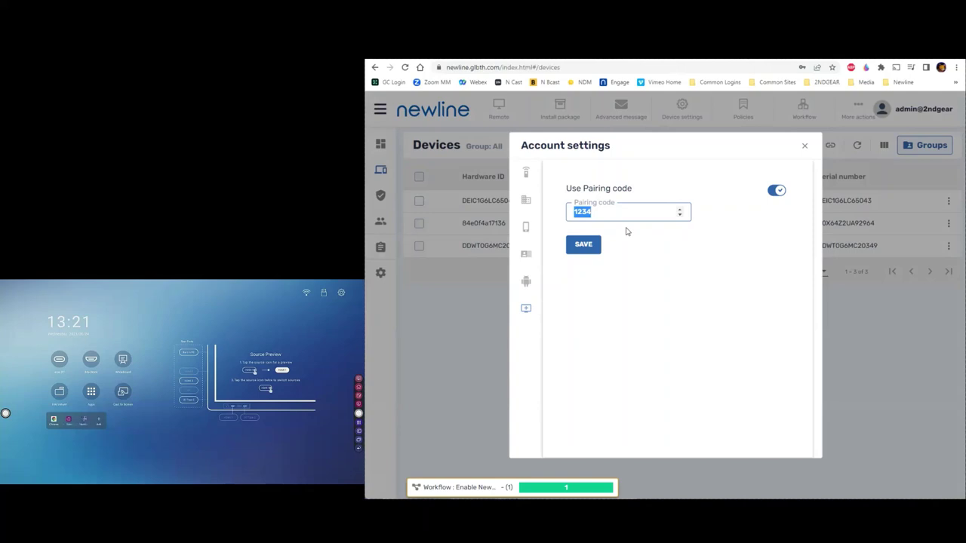
pyautogui.click(593, 248)
pyautogui.click(804, 145)
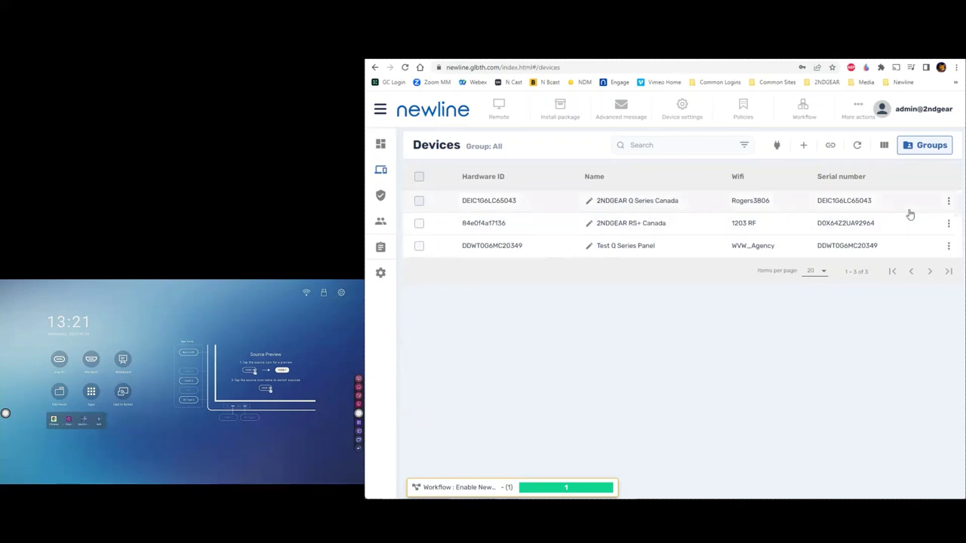
pyautogui.click(920, 147)
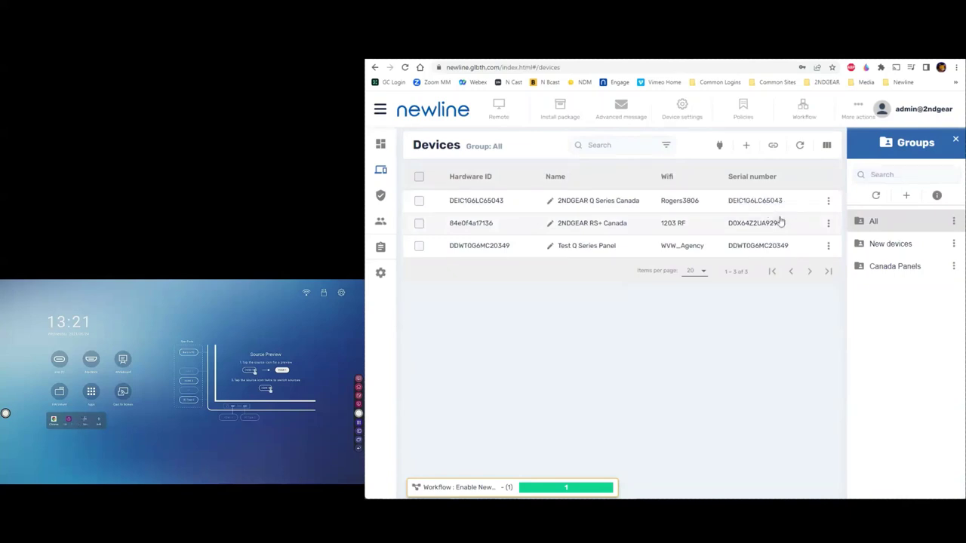
pyautogui.click(955, 138)
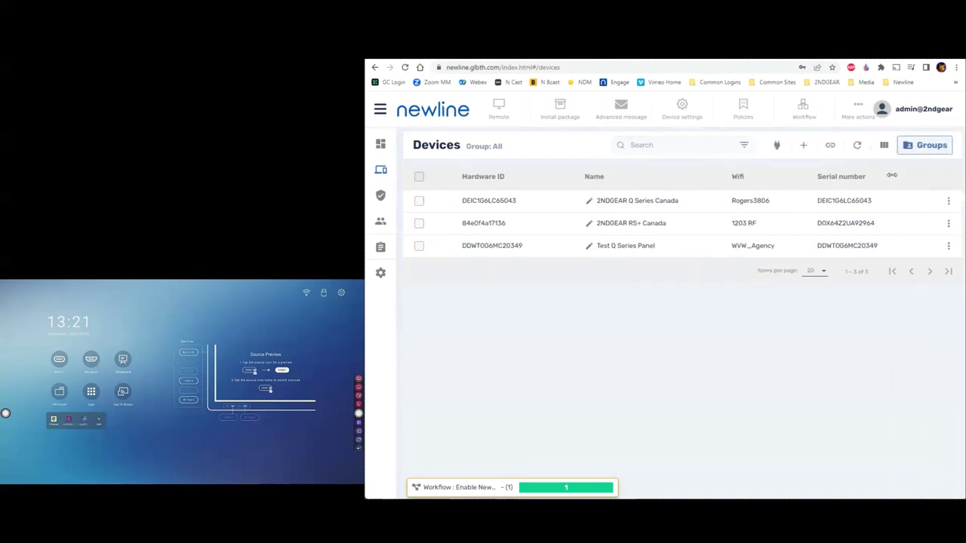
pyautogui.click(949, 201)
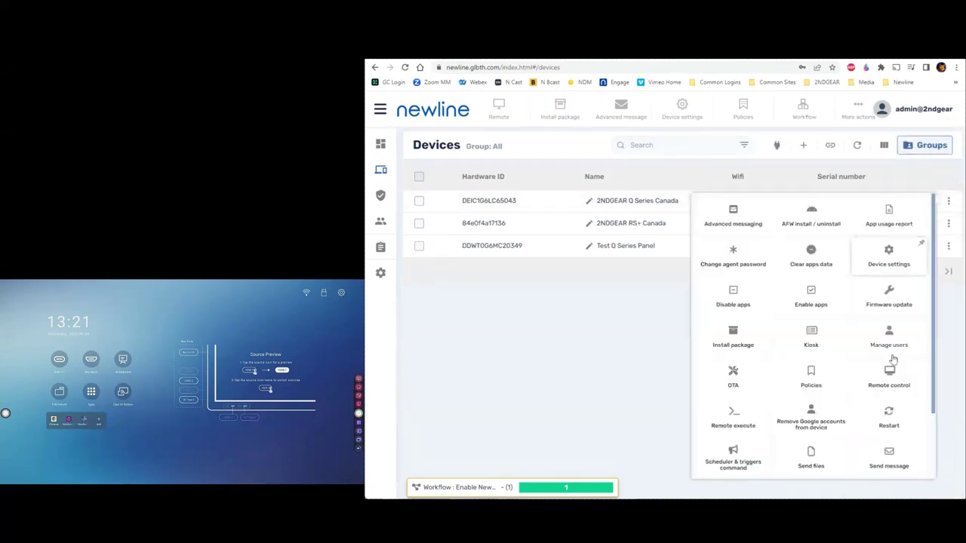
pyautogui.scroll(-3, 893, 369)
pyautogui.click(891, 411)
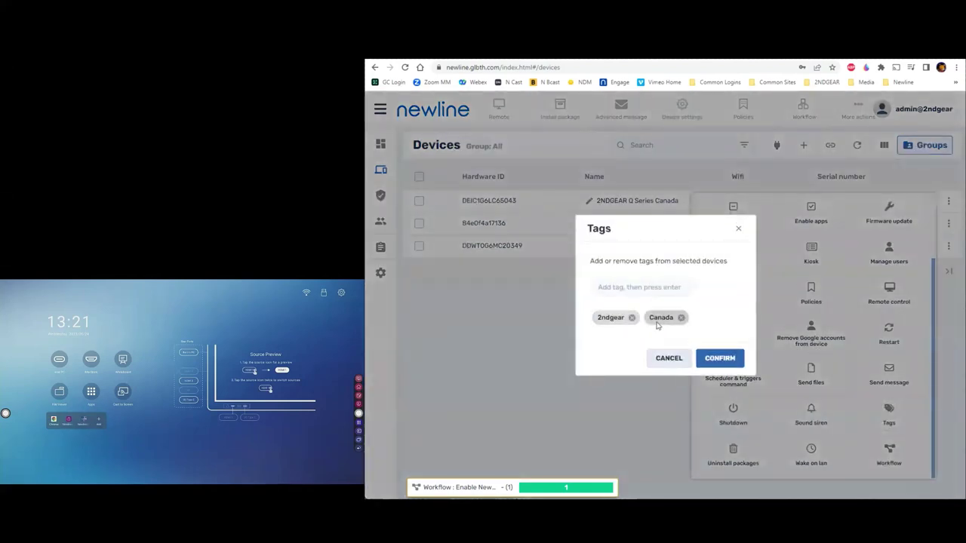
pyautogui.click(667, 359)
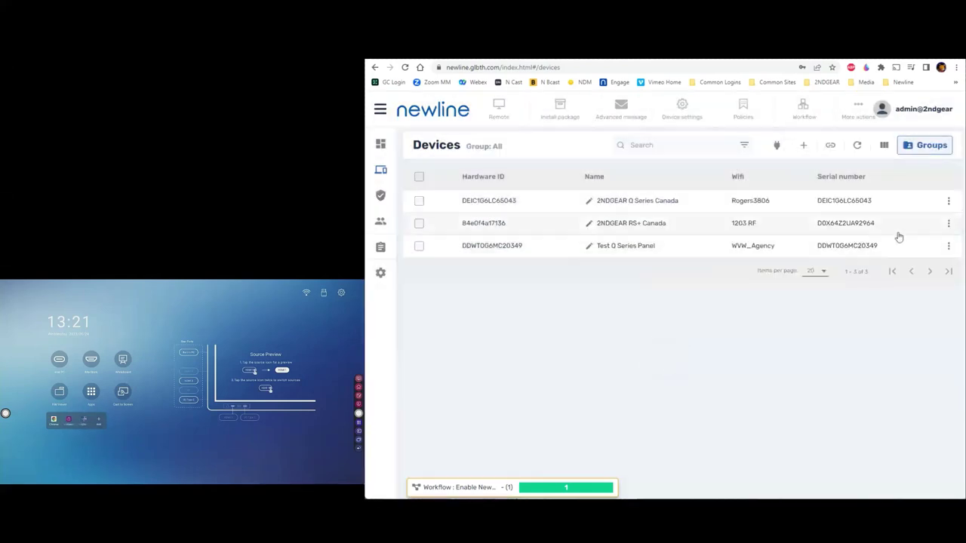
pyautogui.click(948, 246)
pyautogui.scroll(-2, 888, 321)
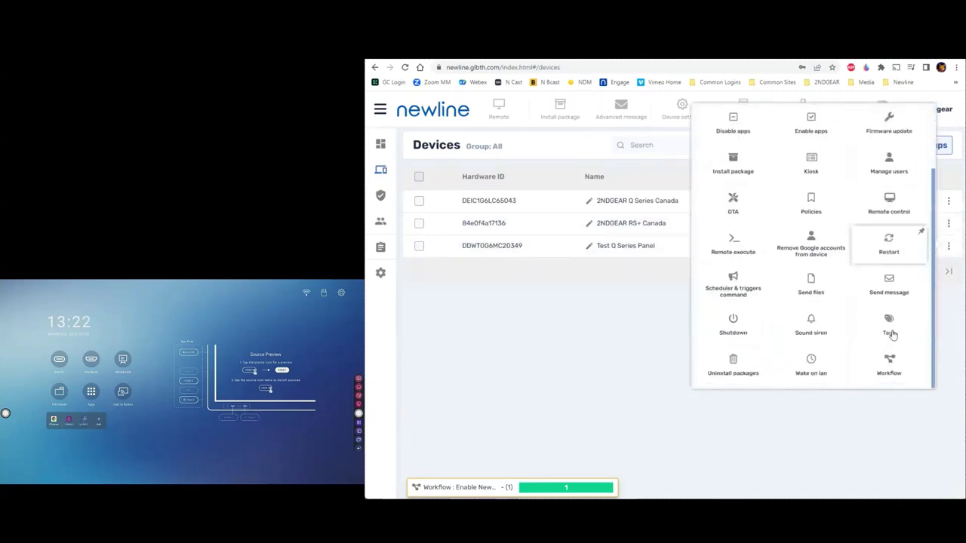
pyautogui.click(880, 331)
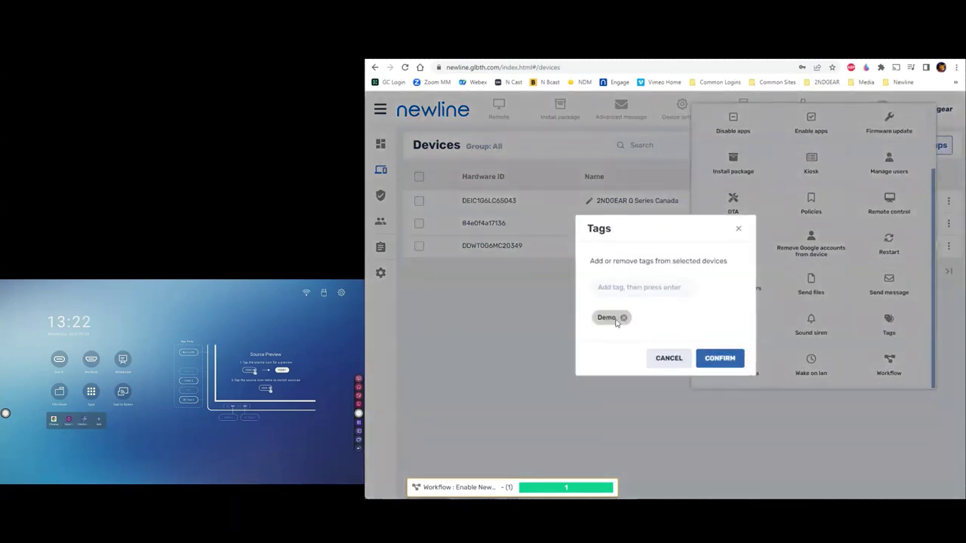
pyautogui.click(672, 360)
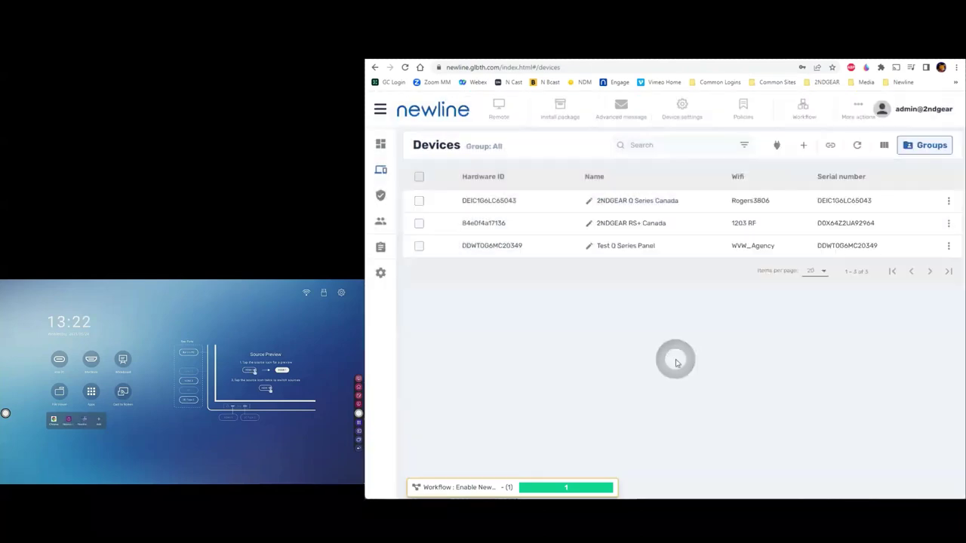
# - Show the device groups, filter the list to Canada Panels, then return to All devices
pyautogui.click(935, 145)
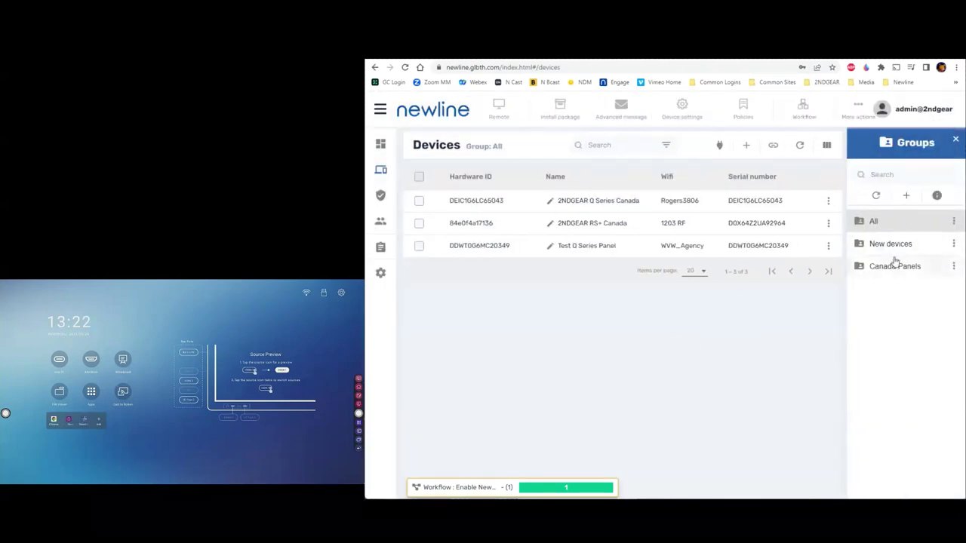
pyautogui.click(898, 268)
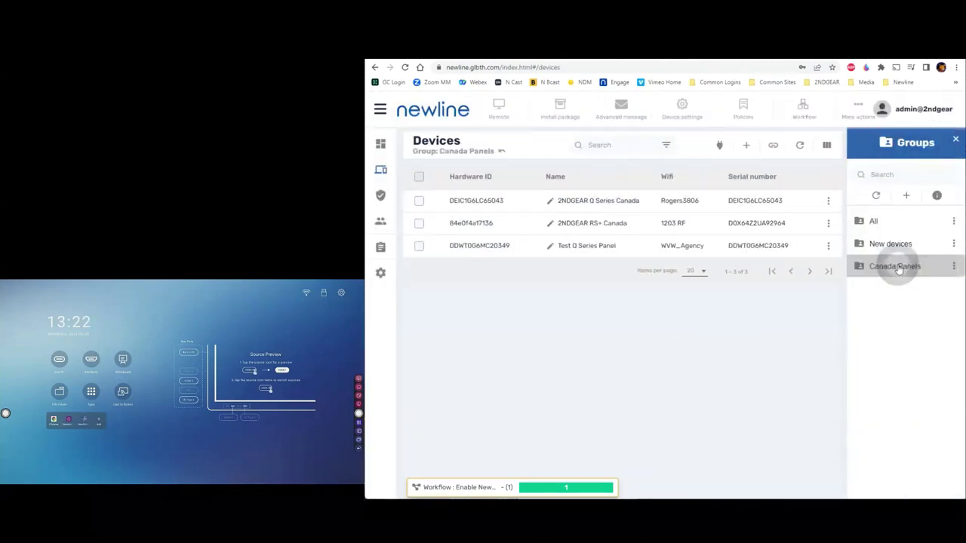
pyautogui.click(875, 223)
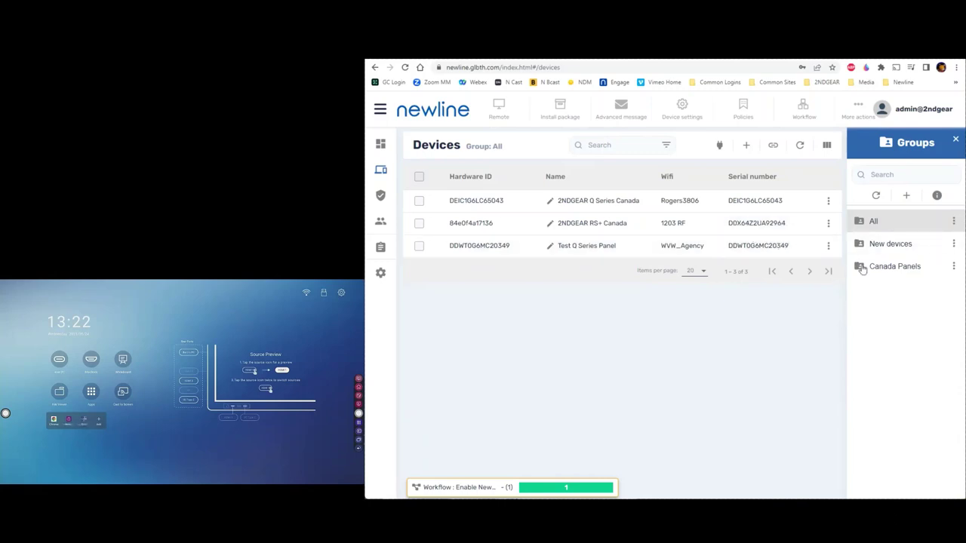
pyautogui.click(889, 268)
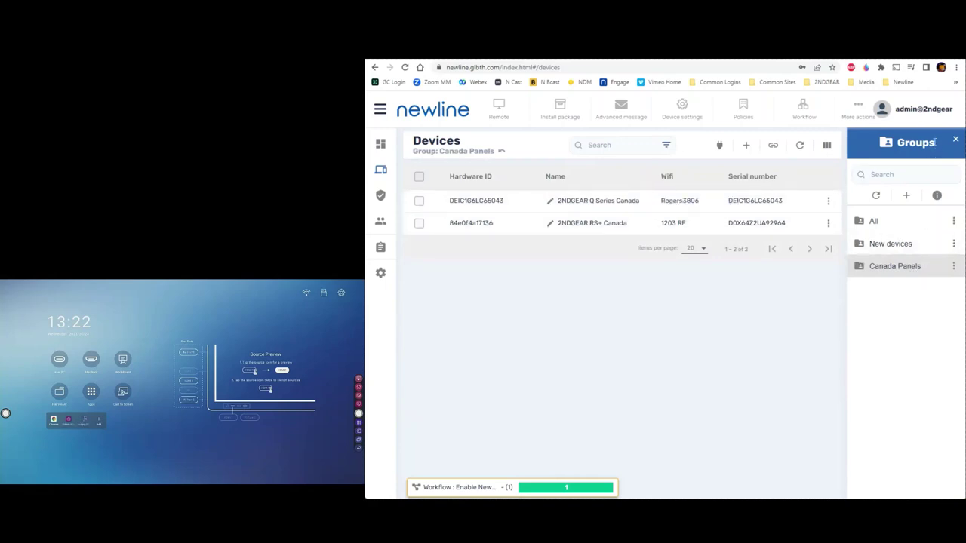
pyautogui.moveTo(937, 195)
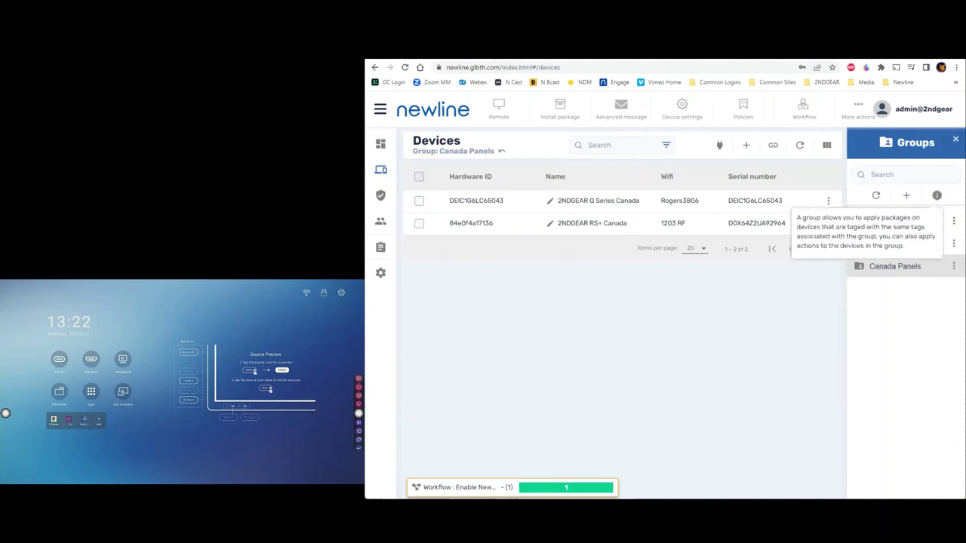
pyautogui.click(868, 221)
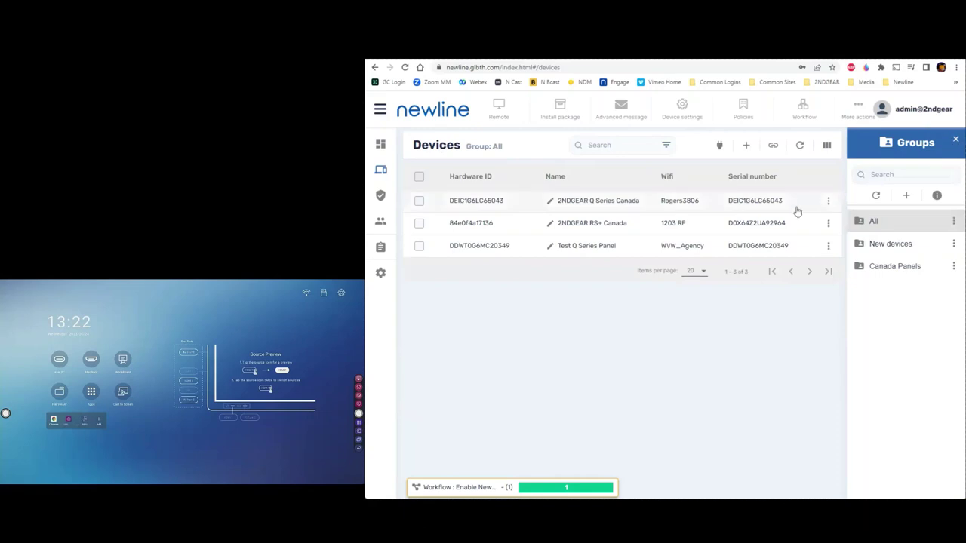
# - Look over the action menu for the first device, then dismiss it
pyautogui.click(828, 203)
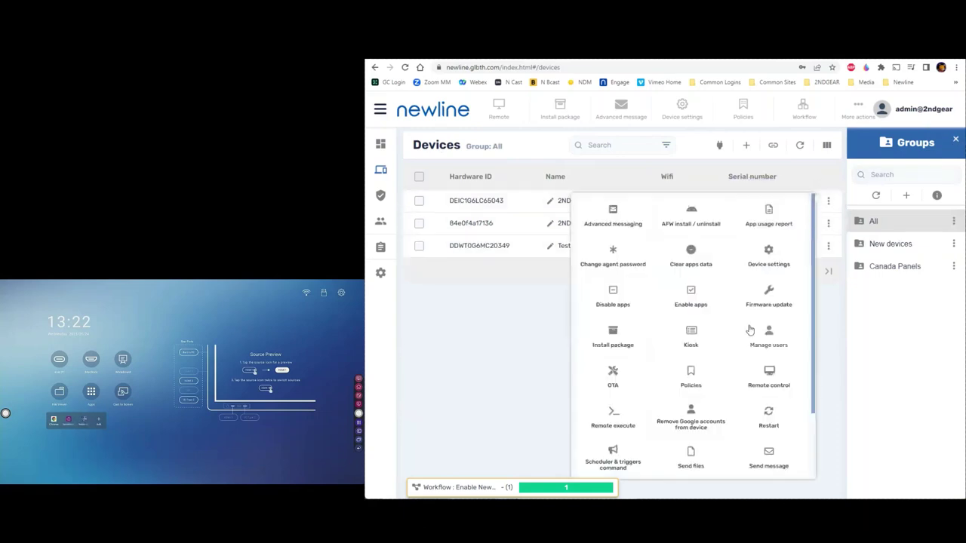
pyautogui.scroll(-2, 768, 408)
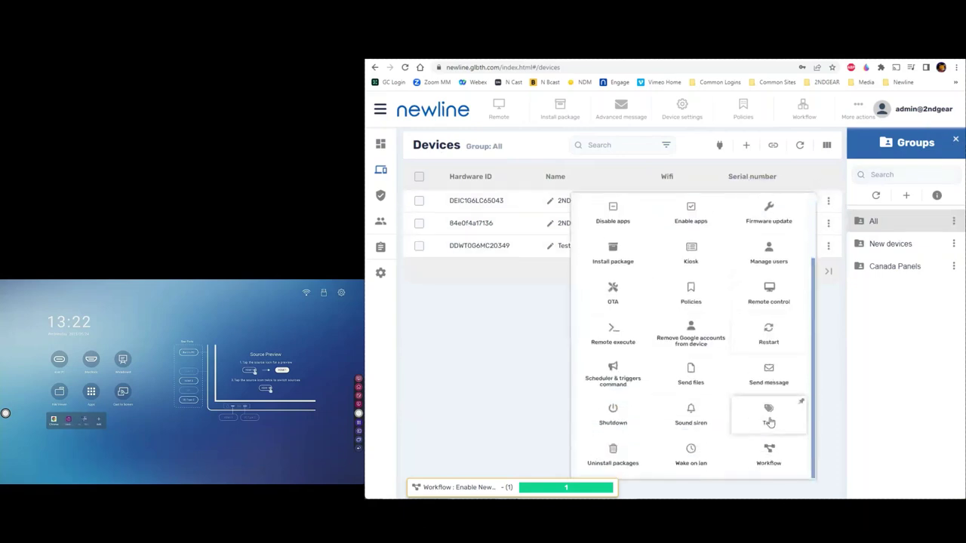
pyautogui.click(492, 312)
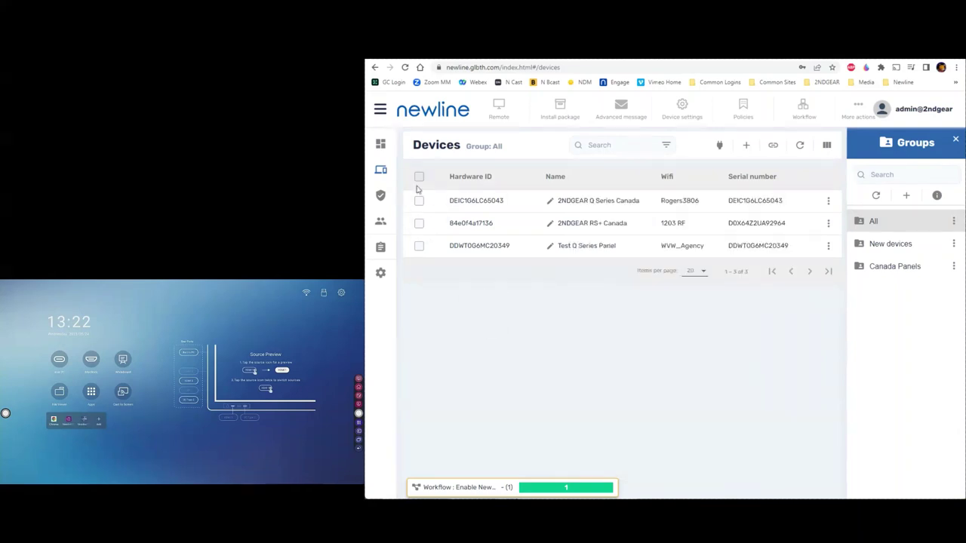
# - Check the bulk actions for all three devices, deselect them, and begin a new group
pyautogui.click(419, 176)
pyautogui.click(828, 201)
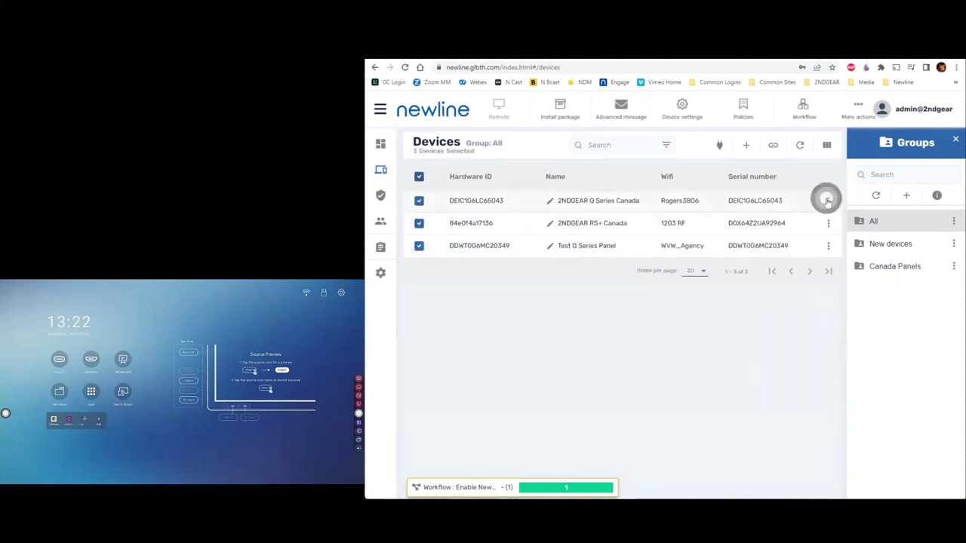
pyautogui.scroll(-4, 749, 411)
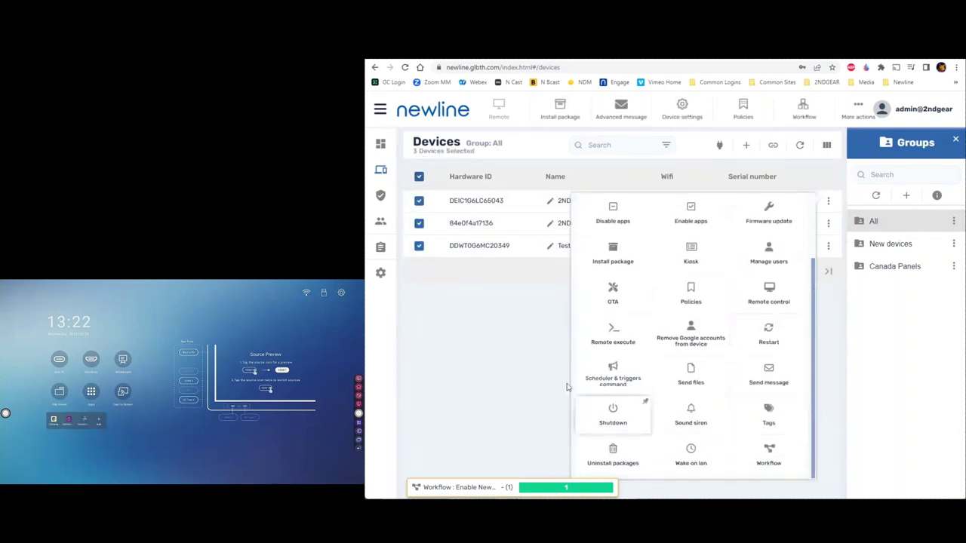
pyautogui.click(532, 349)
pyautogui.click(419, 176)
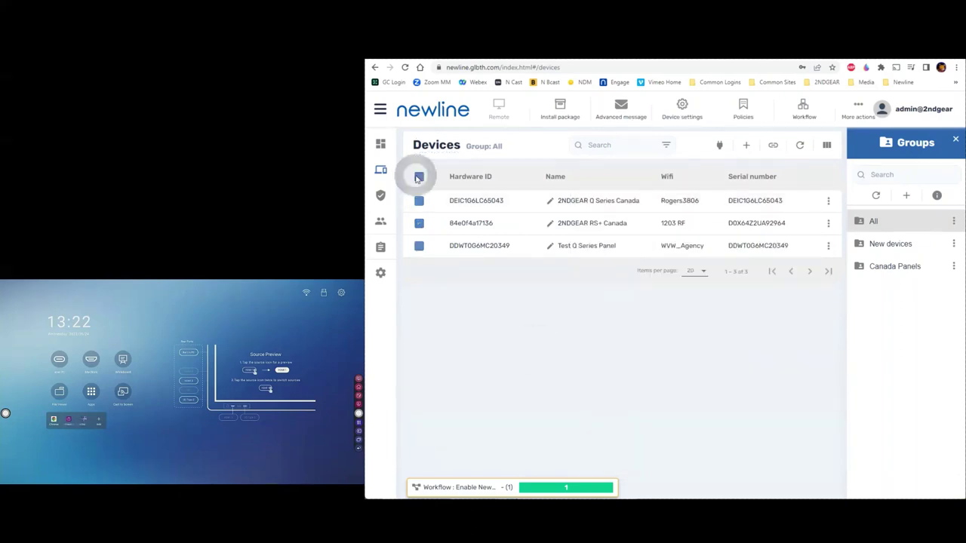
pyautogui.click(906, 196)
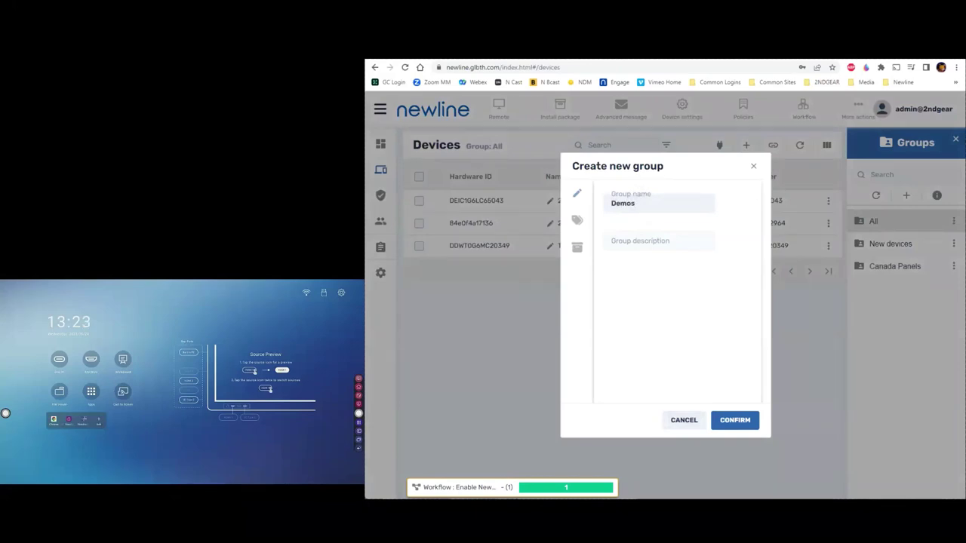
# - Confirm the Demos group with tag demo, view its devices, then return to All
pyautogui.click(652, 238)
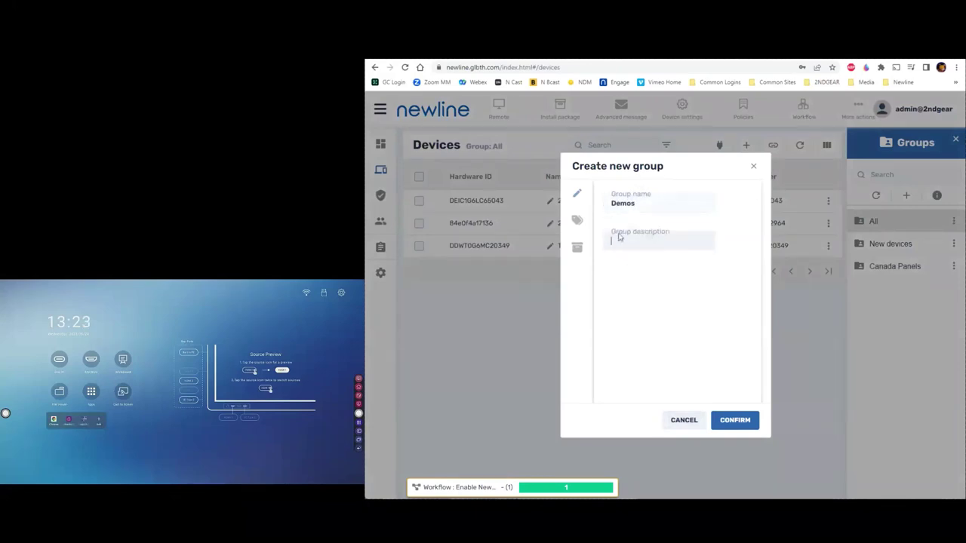
pyautogui.click(578, 220)
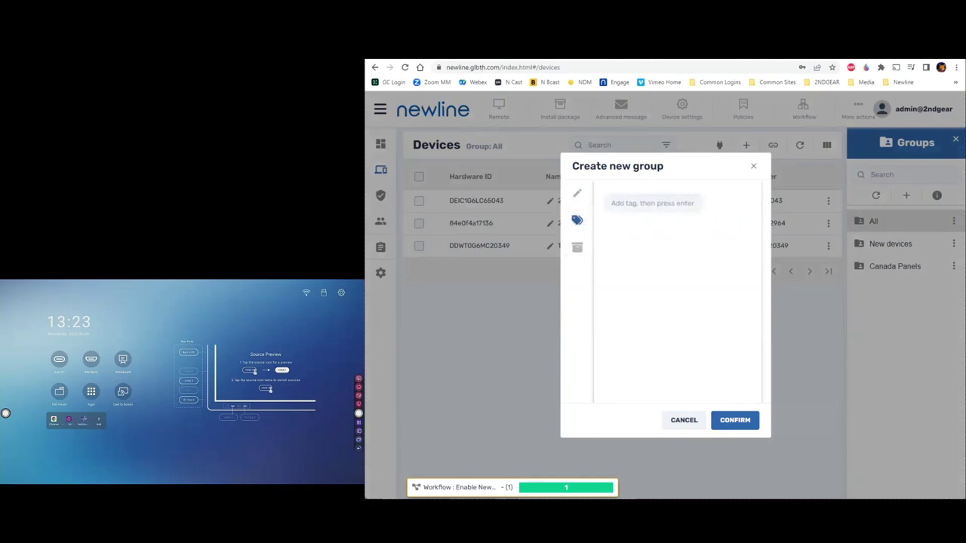
pyautogui.click(652, 202)
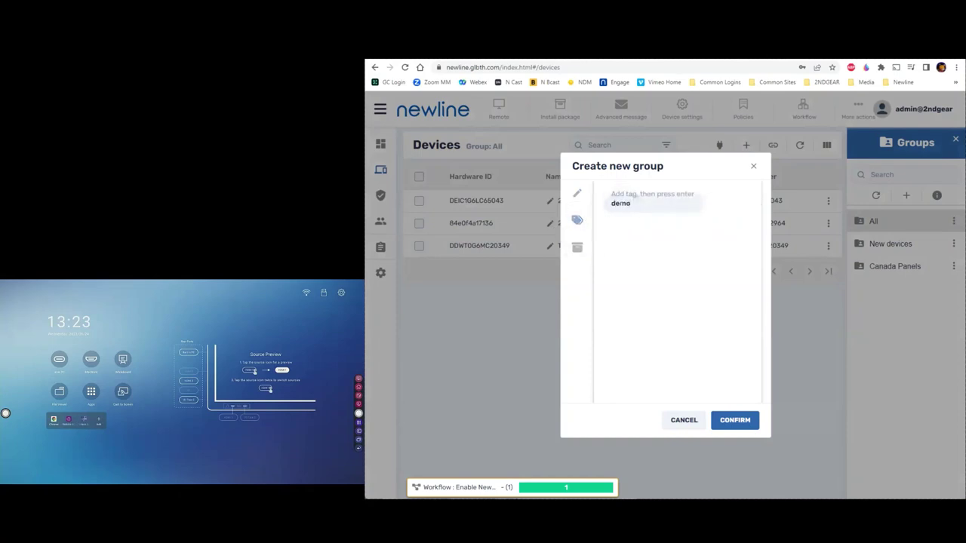
pyautogui.click(729, 419)
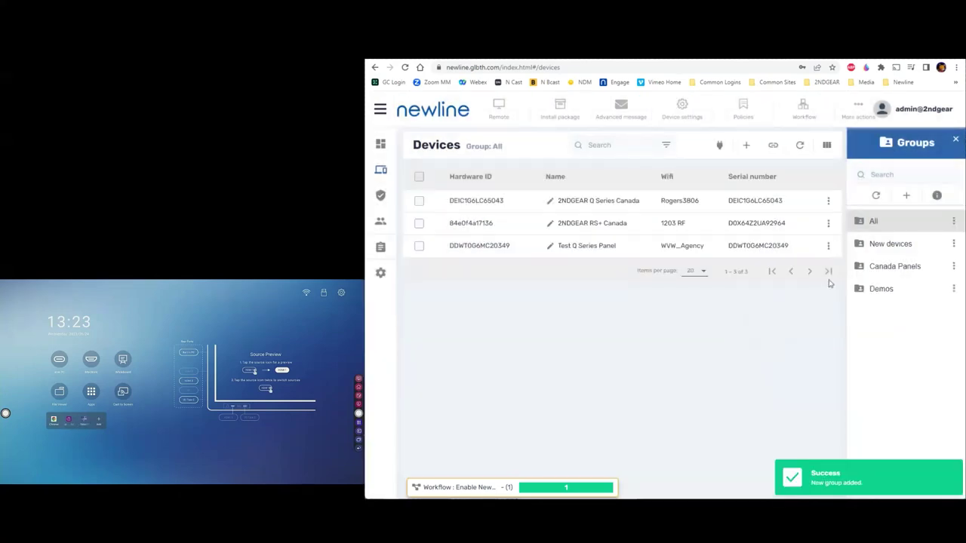
pyautogui.click(875, 288)
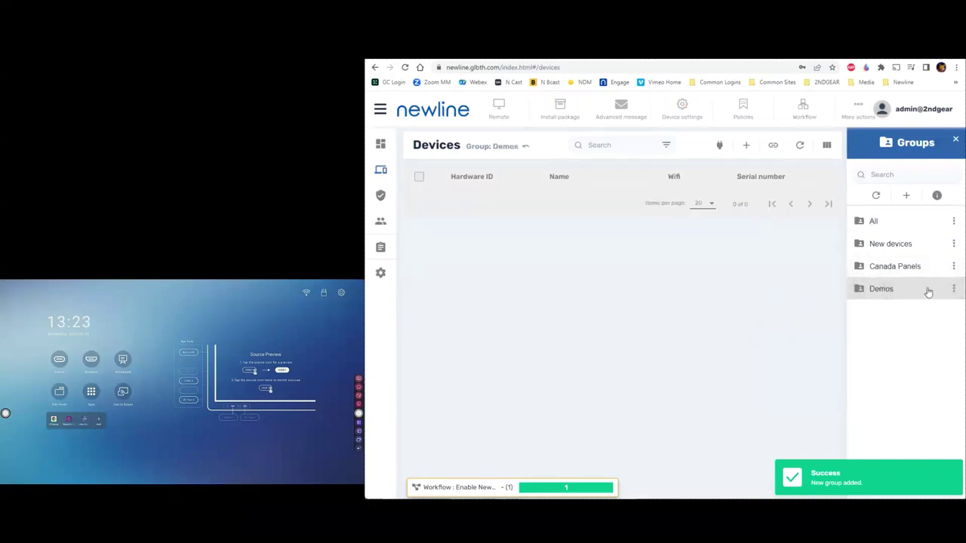
pyautogui.click(877, 221)
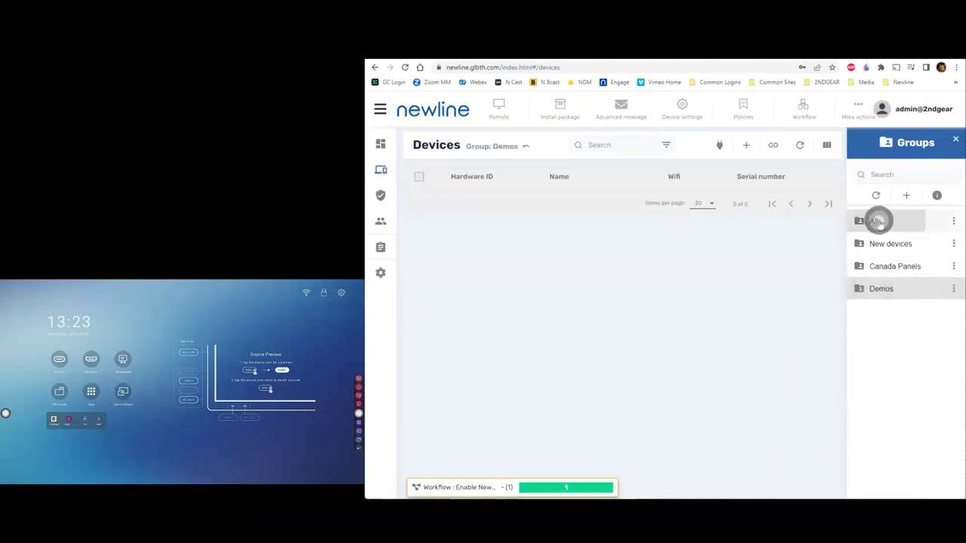
# - View the third device's tags without changes, then close the device groups list
pyautogui.click(829, 245)
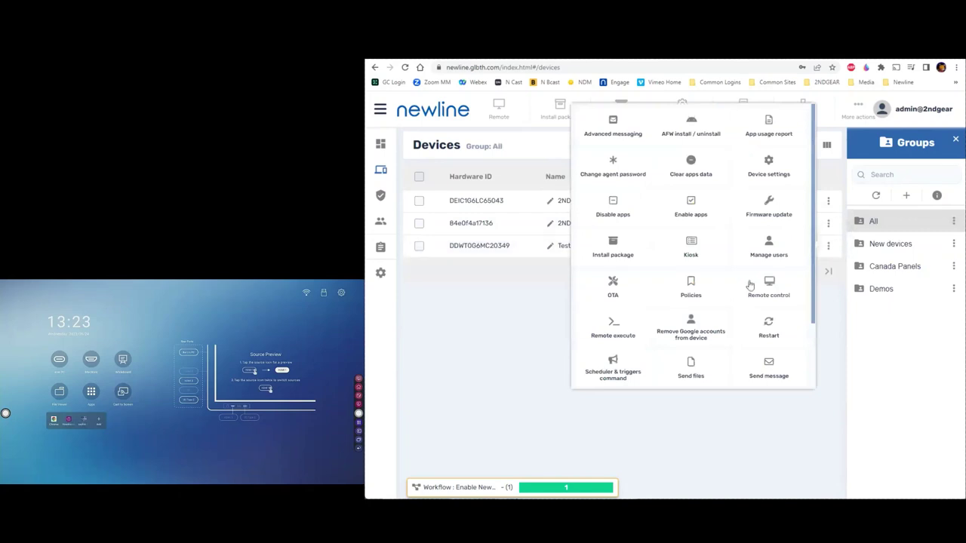
pyautogui.scroll(-2, 777, 309)
pyautogui.click(768, 321)
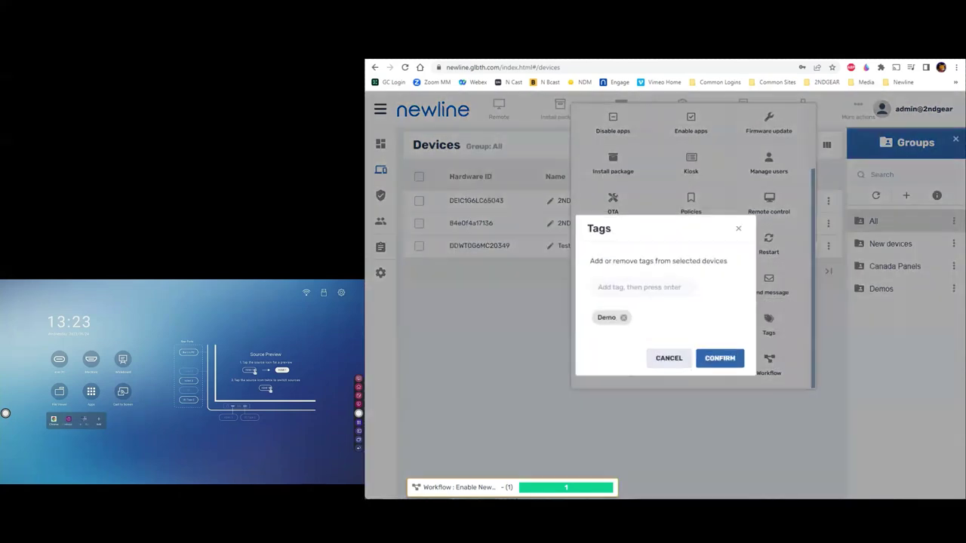
pyautogui.click(667, 362)
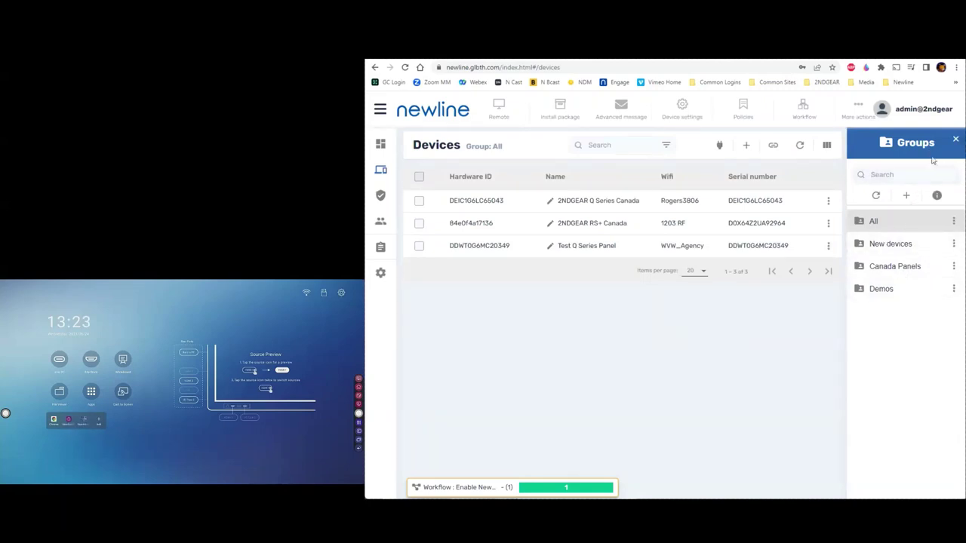
pyautogui.click(956, 139)
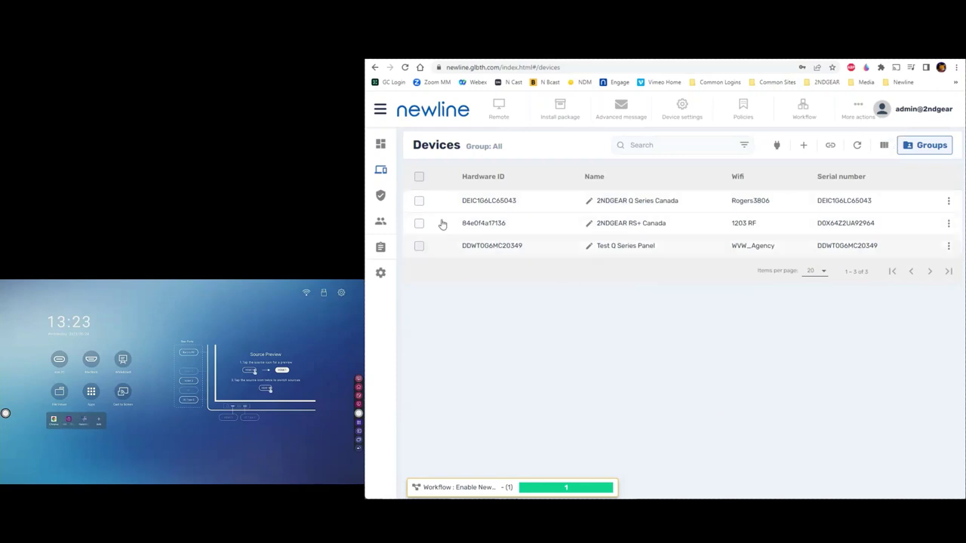
# - Glance at command history, users and account settings, then open all devices from the dashboard
pyautogui.click(381, 194)
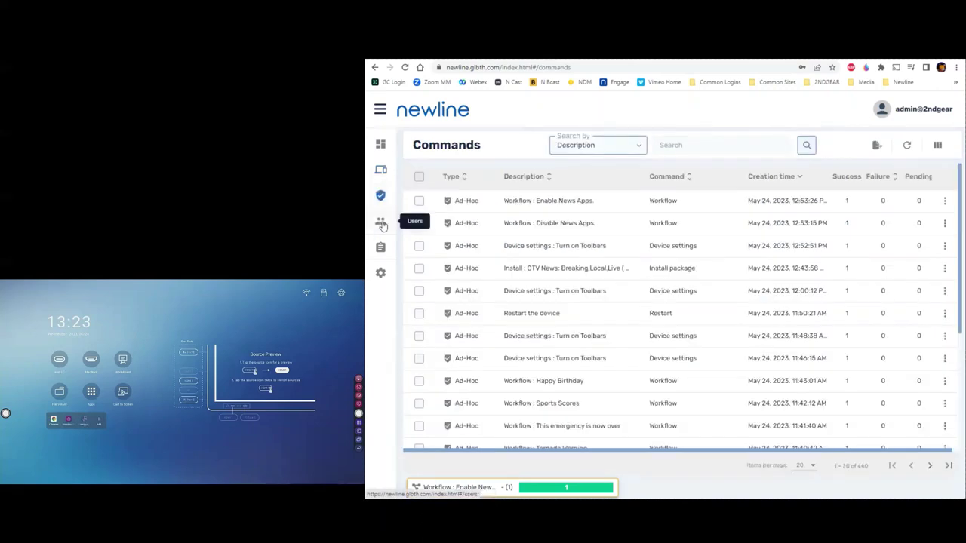
pyautogui.click(381, 220)
pyautogui.moveTo(382, 248)
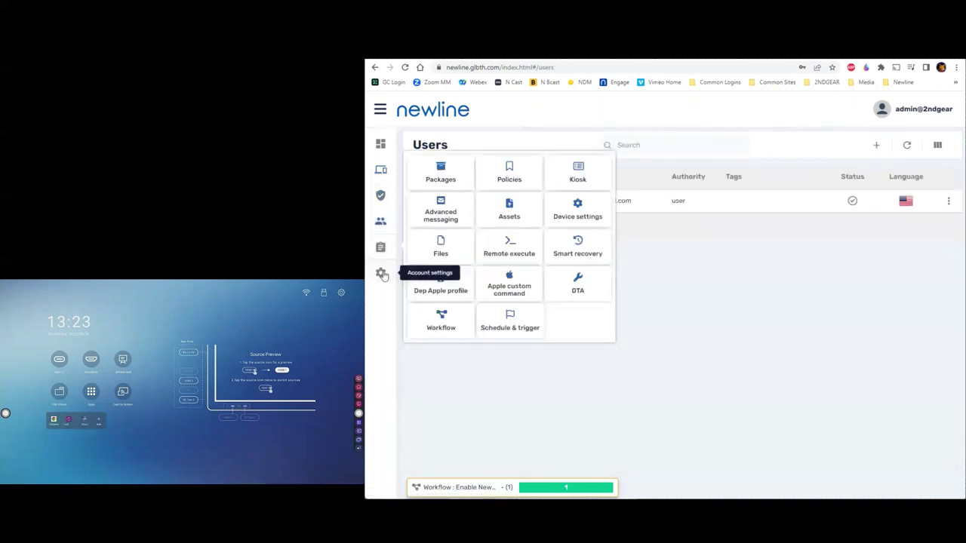
pyautogui.click(380, 272)
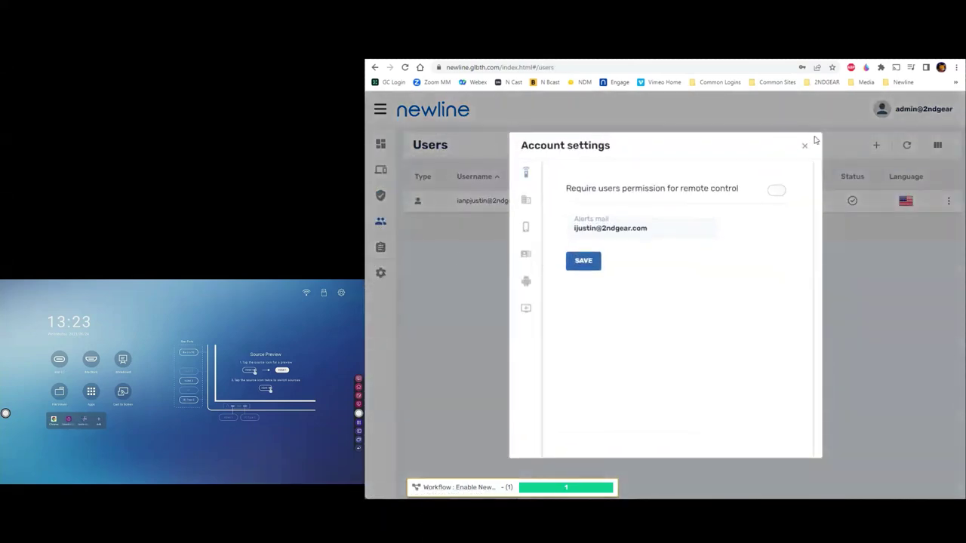
pyautogui.click(804, 145)
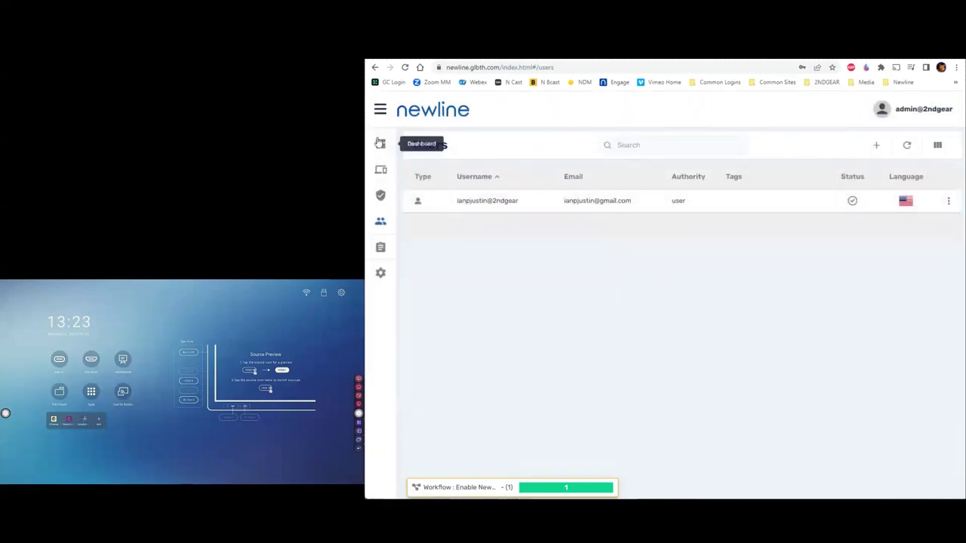
pyautogui.click(380, 144)
pyautogui.click(441, 168)
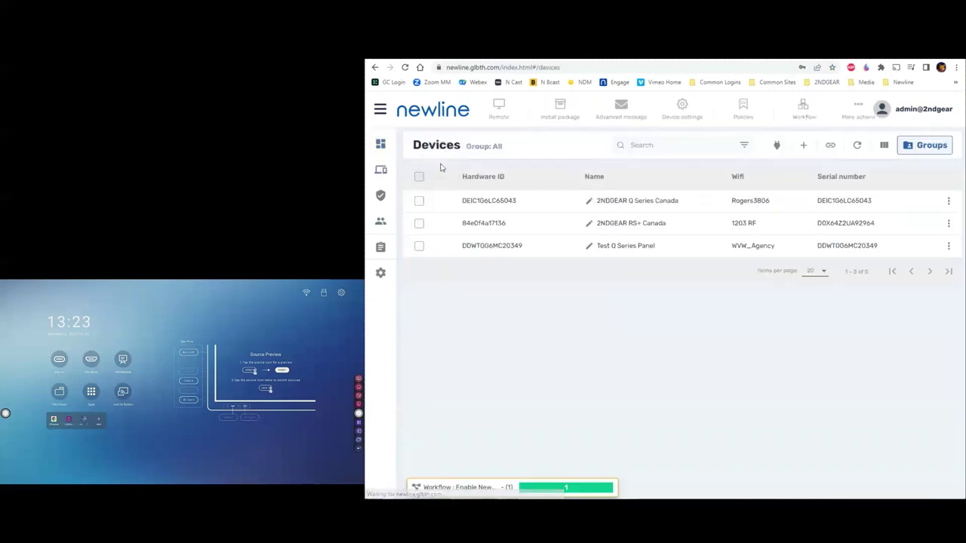
# - Open 2NDGEAR Q Series Canada details, run a speed test, and browse info, properties, files and storage
pyautogui.click(472, 202)
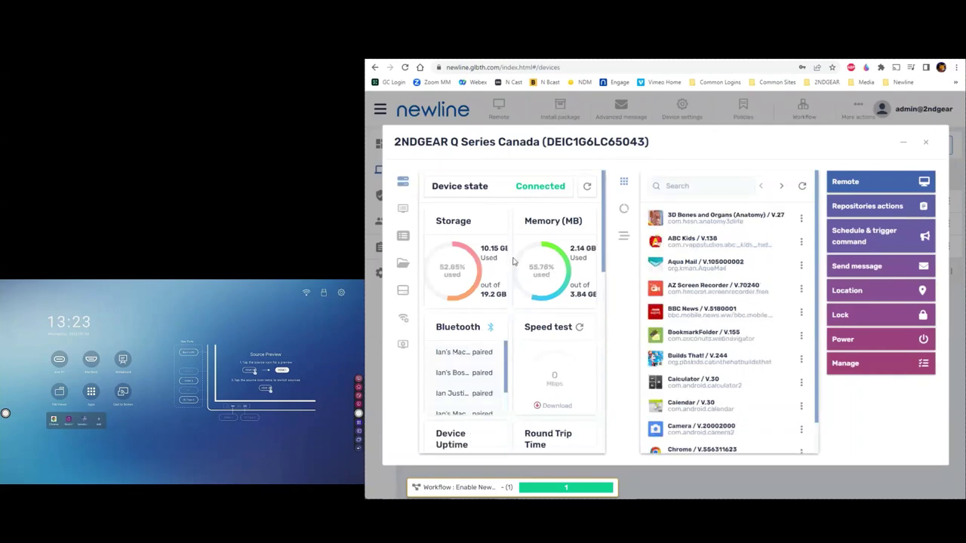
pyautogui.click(580, 329)
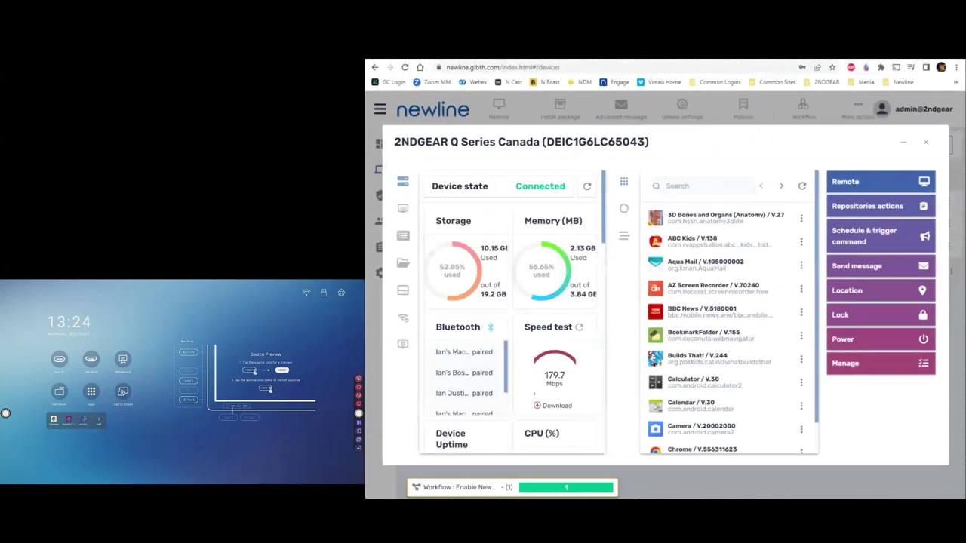
pyautogui.click(404, 218)
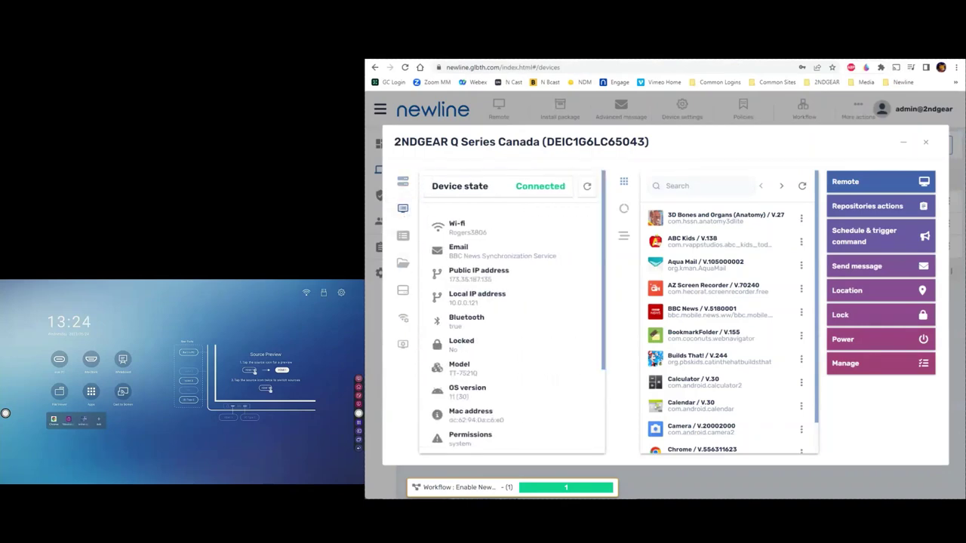
pyautogui.scroll(-3, 513, 313)
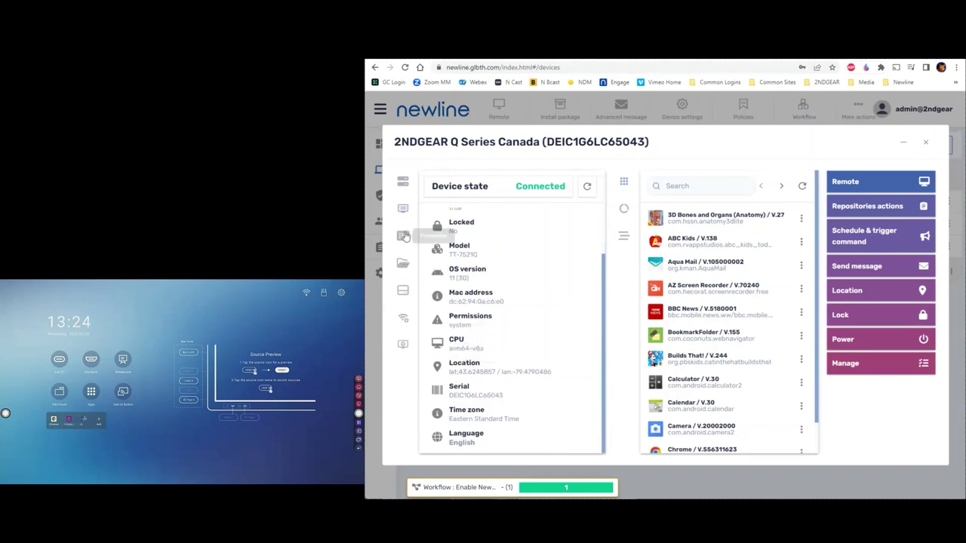
pyautogui.click(403, 236)
pyautogui.click(403, 264)
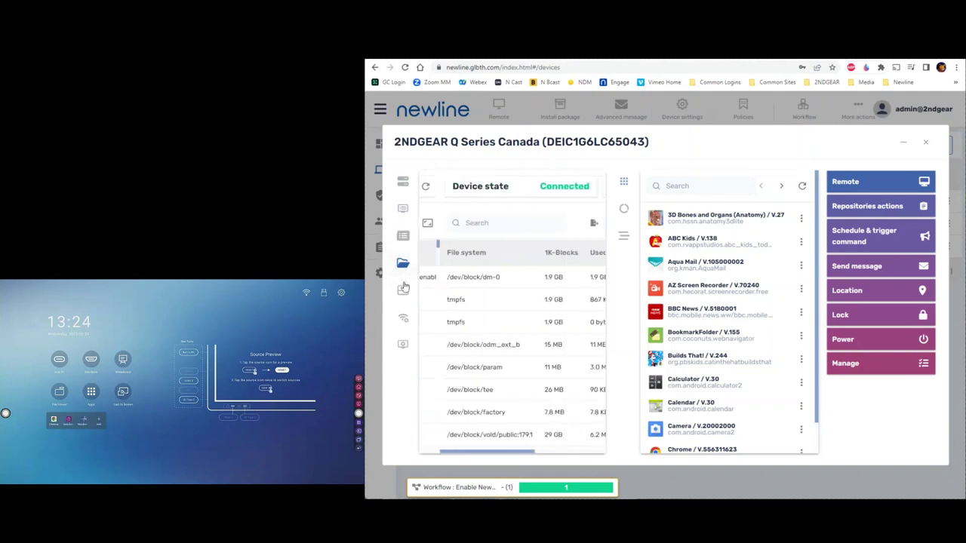
pyautogui.click(403, 291)
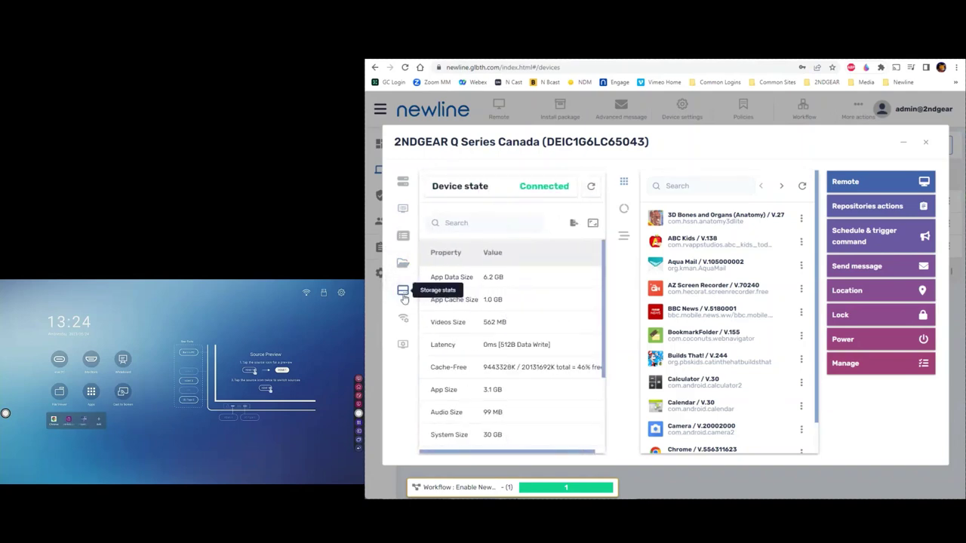
# - Review the panel's network details
pyautogui.click(401, 318)
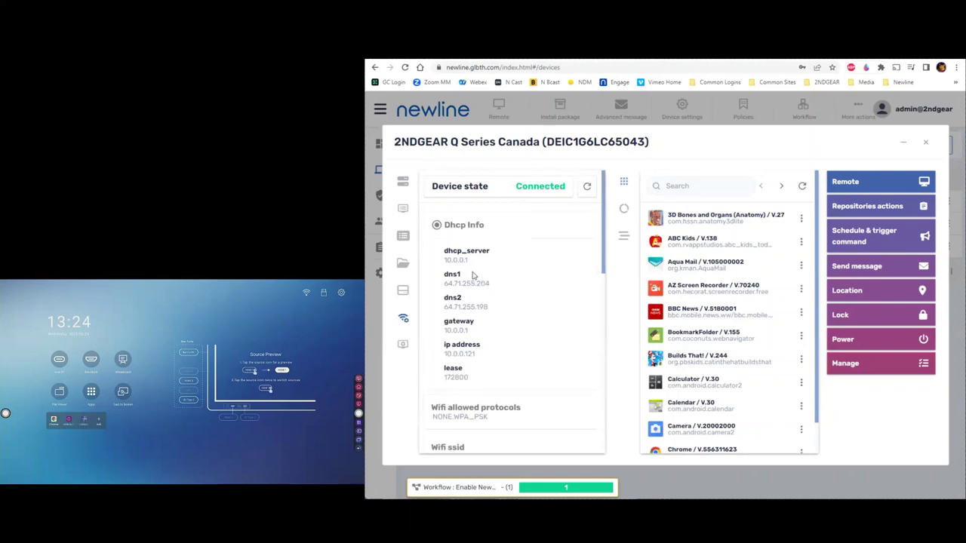
pyautogui.scroll(-1, 473, 275)
pyautogui.scroll(1, 473, 273)
pyautogui.scroll(-3, 473, 272)
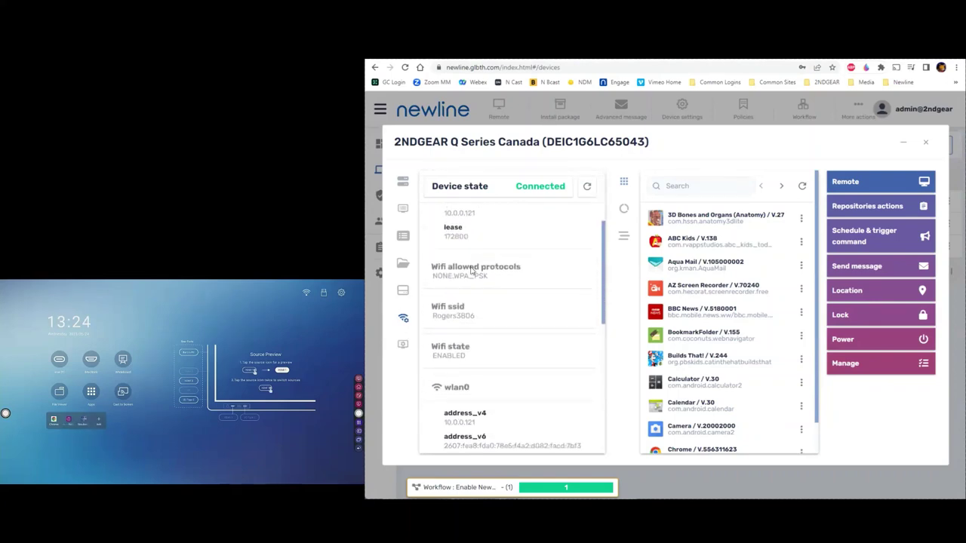
pyautogui.scroll(-5, 472, 270)
pyautogui.scroll(8, 471, 270)
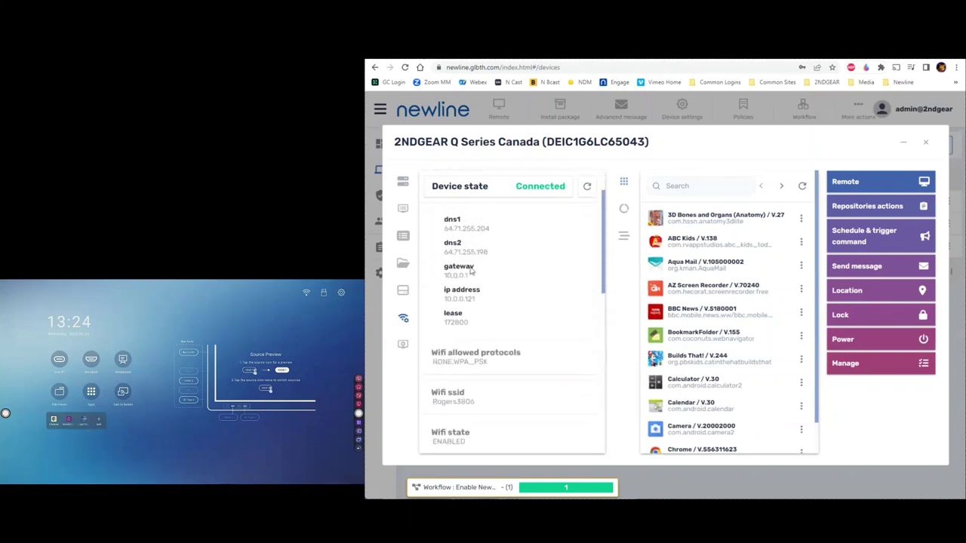
pyautogui.scroll(-10, 471, 270)
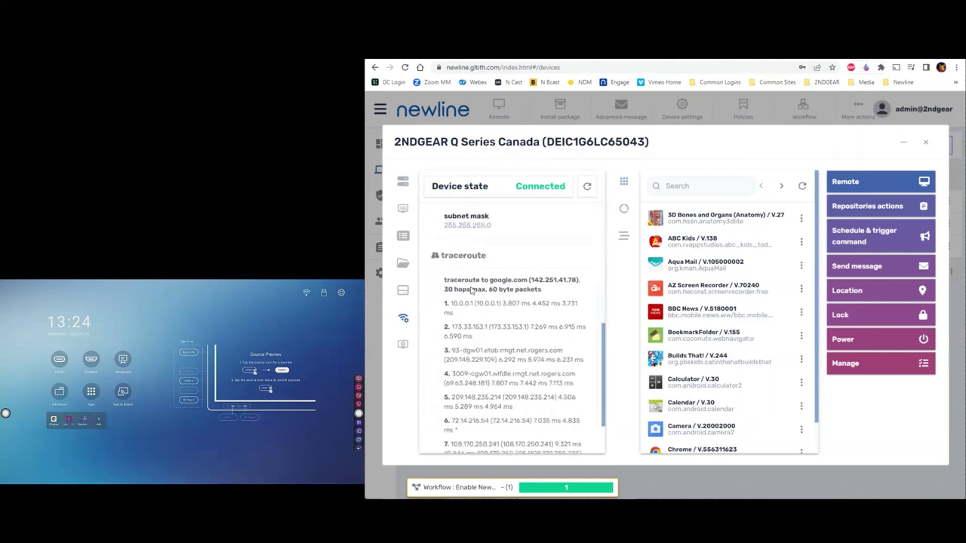
# - Review the display and power settings and select the firmware version V1.1.86
pyautogui.click(402, 344)
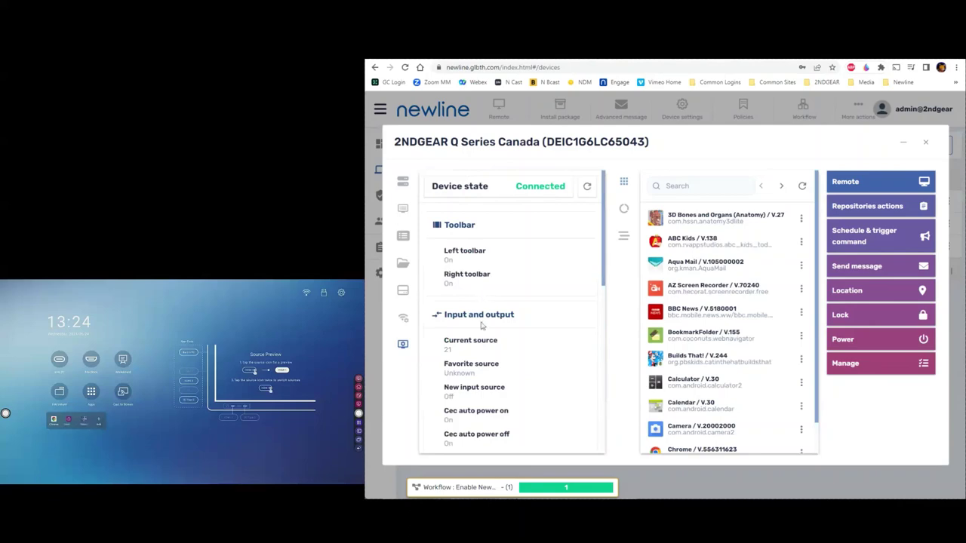
pyautogui.scroll(-1, 480, 296)
pyautogui.scroll(1, 477, 294)
pyautogui.scroll(-4, 479, 285)
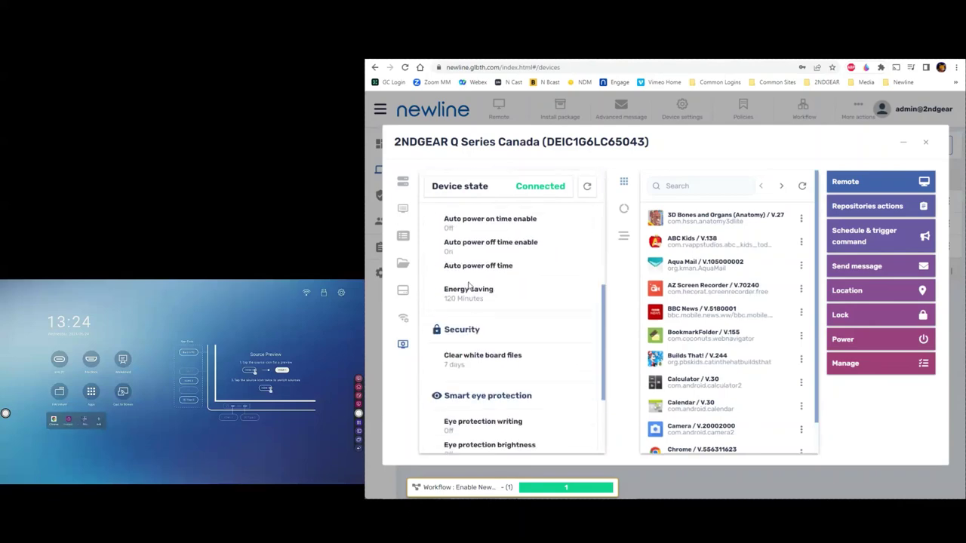
pyautogui.scroll(1, 469, 285)
pyautogui.scroll(-3, 476, 355)
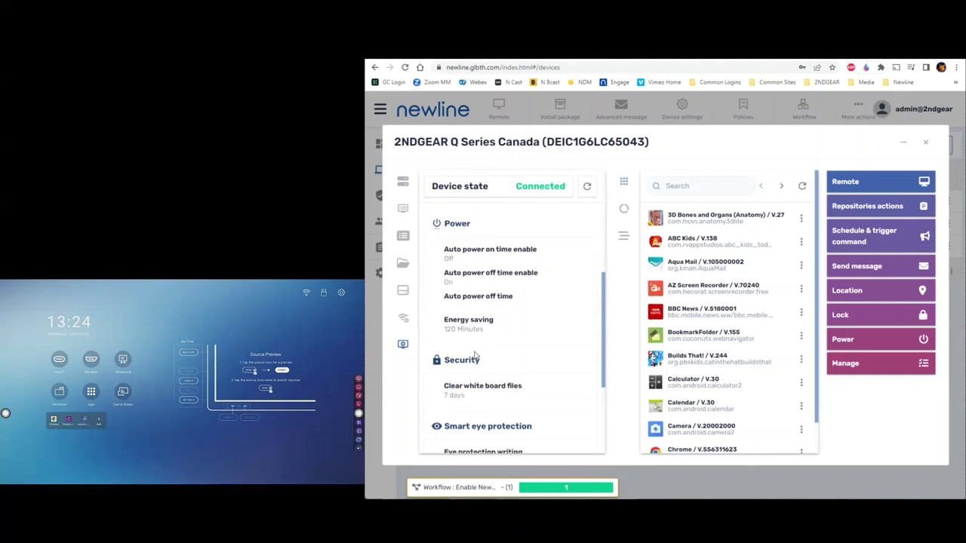
pyautogui.scroll(-1, 489, 413)
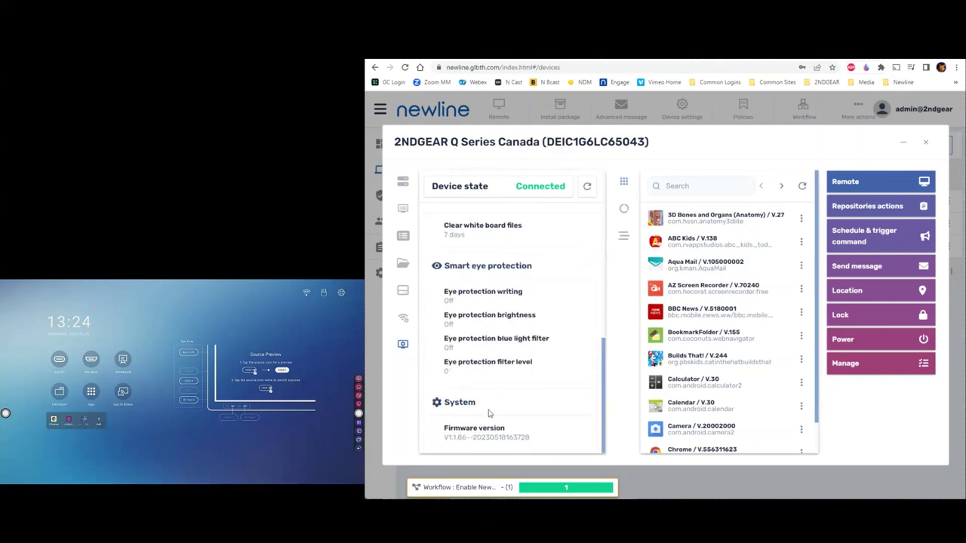
pyautogui.moveTo(444, 438); pyautogui.dragTo(460, 438)
# - Filter the panel's apps by 'ctv', then stop and disable CTV News
pyautogui.click(494, 415)
pyautogui.click(666, 186)
pyautogui.write('ctv')
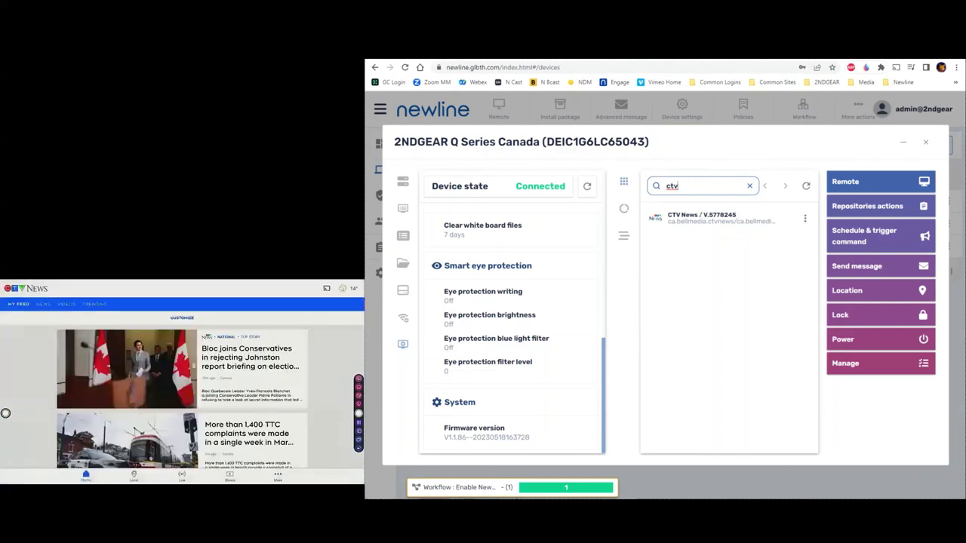
pyautogui.click(805, 219)
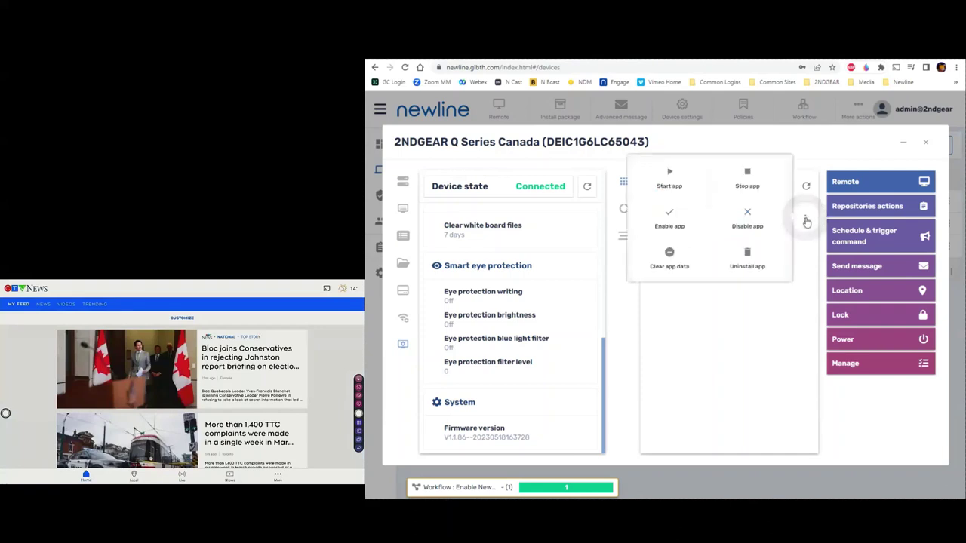
pyautogui.click(744, 181)
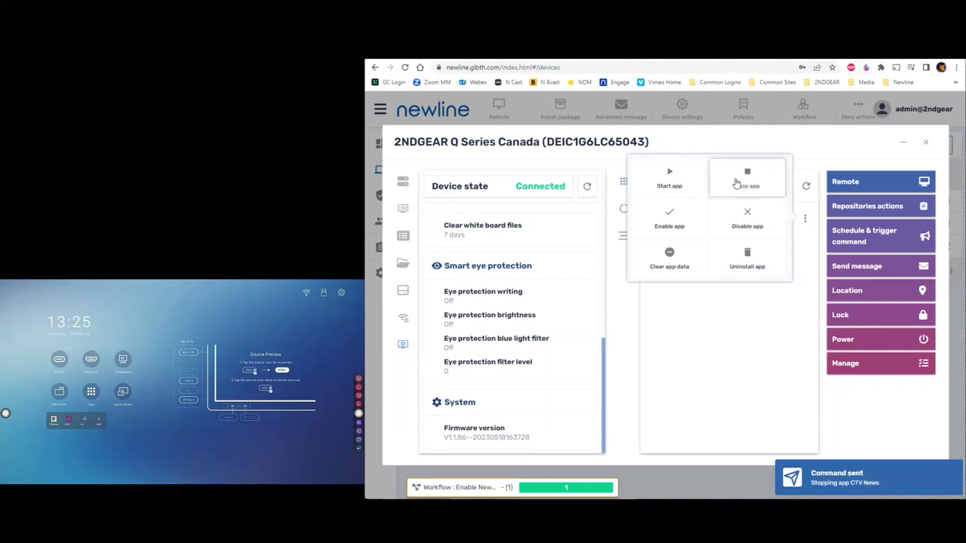
pyautogui.click(745, 216)
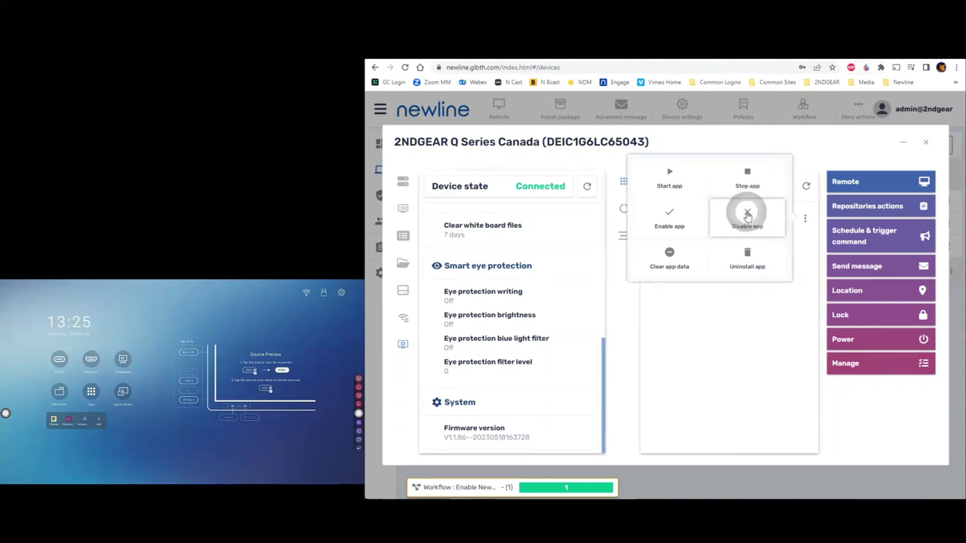
# - Uninstall CTV News with confirmation, then clear the 'ctv' app search
pyautogui.click(739, 341)
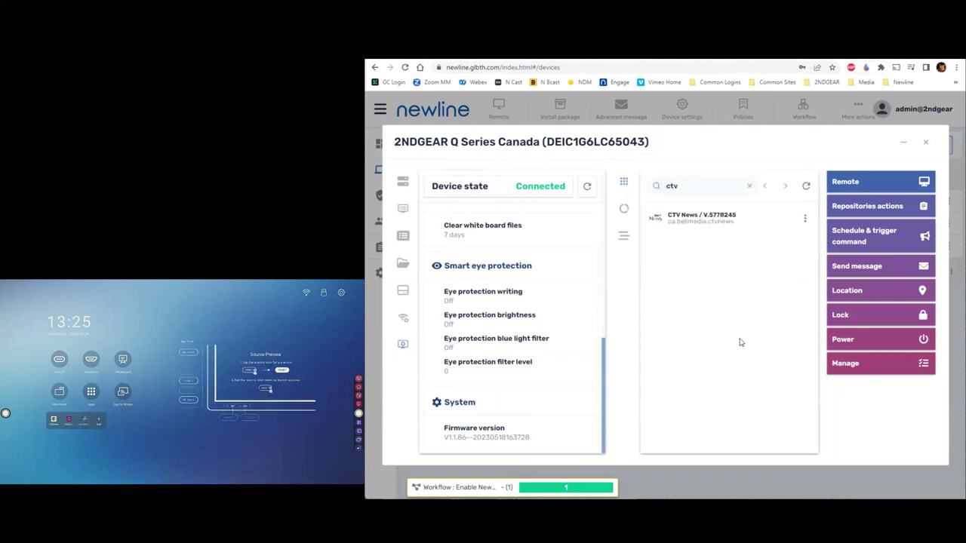
pyautogui.click(805, 218)
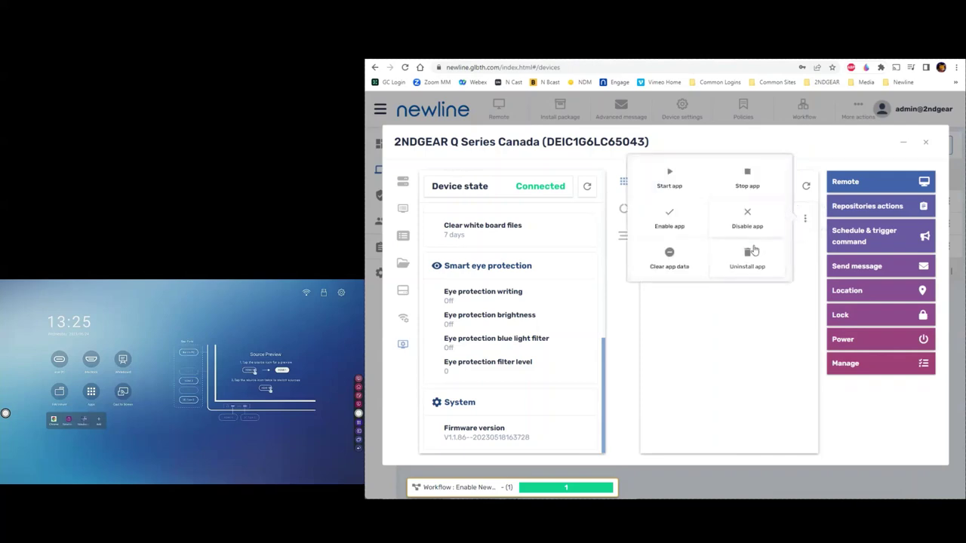
pyautogui.click(747, 255)
pyautogui.click(722, 323)
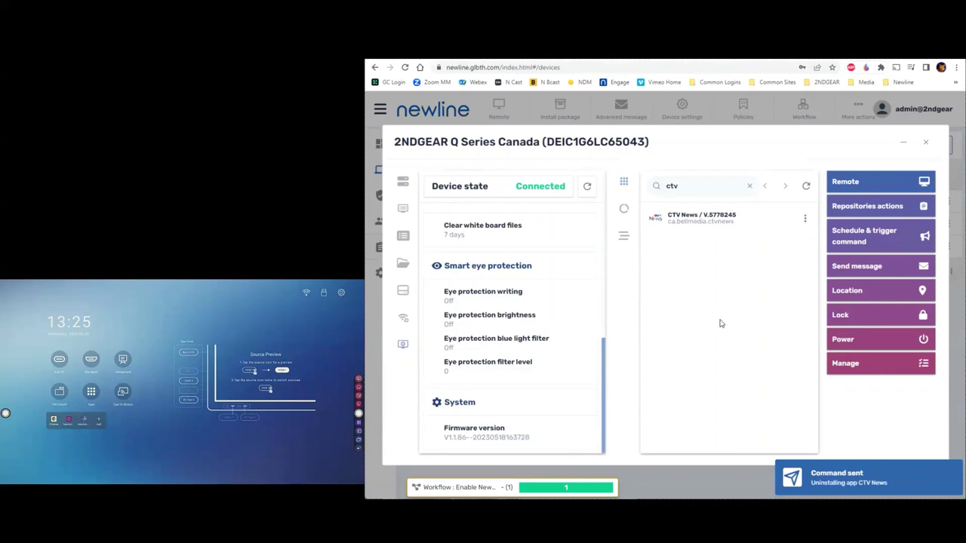
pyautogui.click(752, 186)
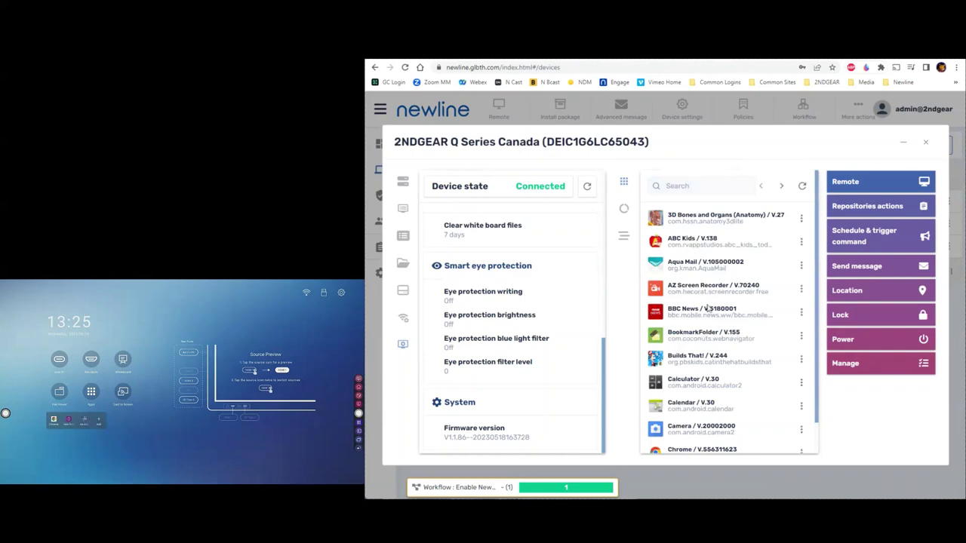
pyautogui.scroll(-1, 708, 307)
pyautogui.scroll(1, 707, 308)
pyautogui.scroll(-1, 708, 307)
pyautogui.scroll(1, 708, 307)
# - Start remote control of the panel in an enlarged window and open its apps list
pyautogui.click(878, 184)
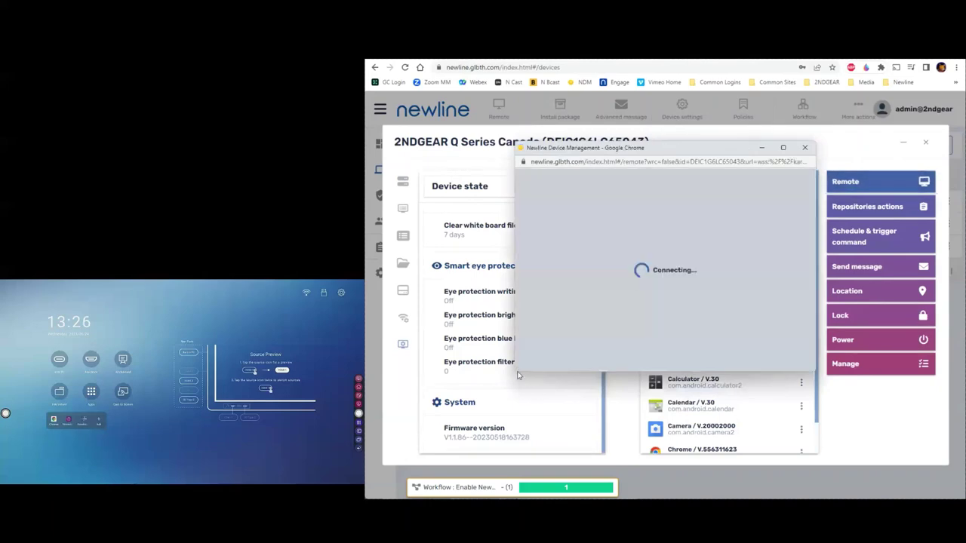
pyautogui.moveTo(516, 372); pyautogui.dragTo(381, 474)
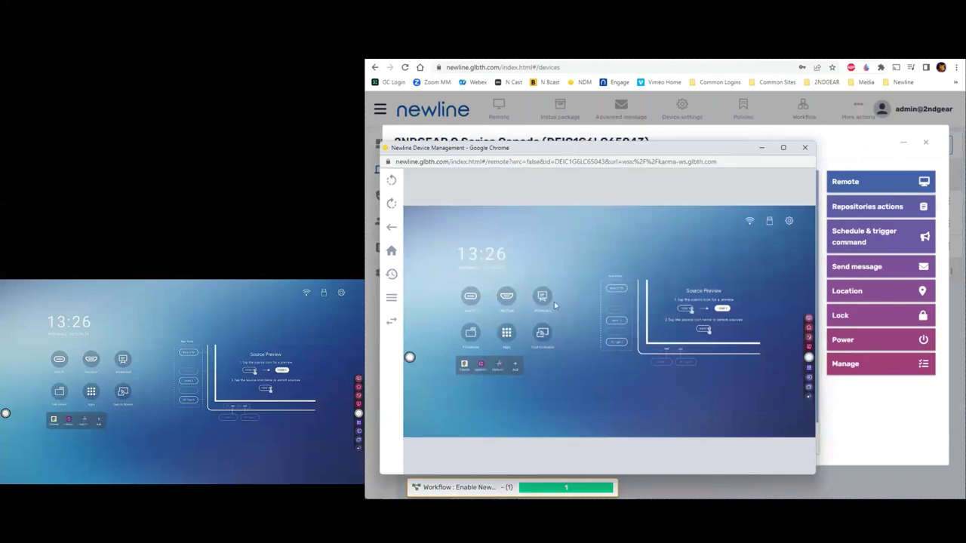
pyautogui.click(789, 221)
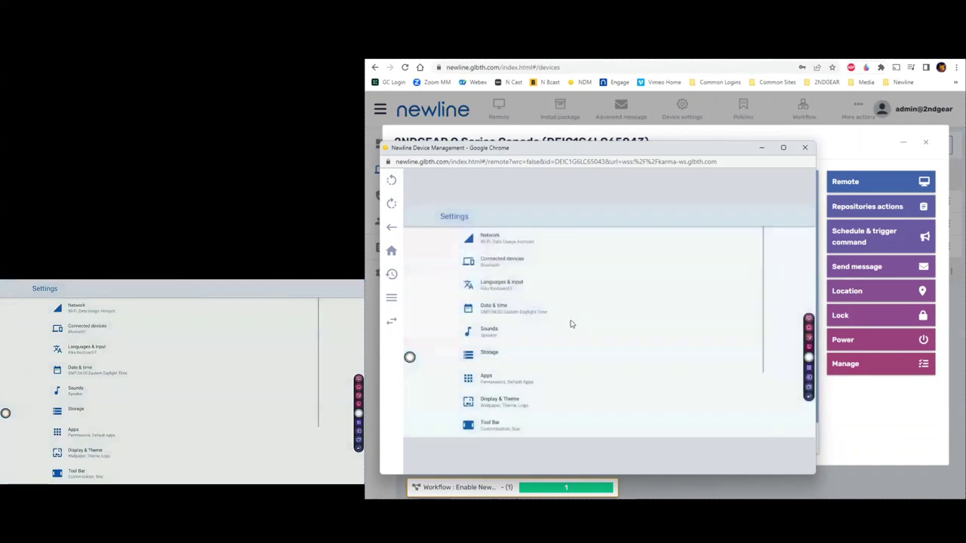
pyautogui.click(391, 254)
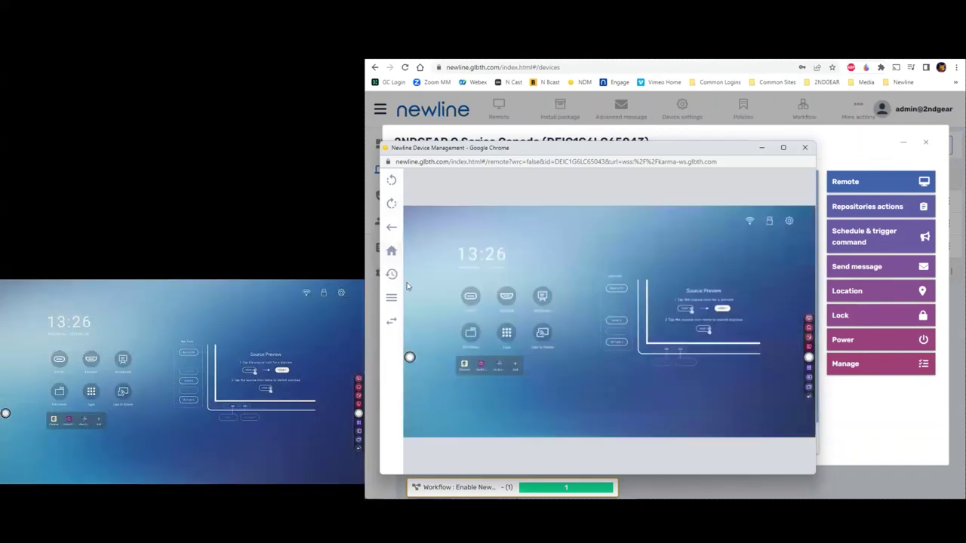
pyautogui.click(507, 333)
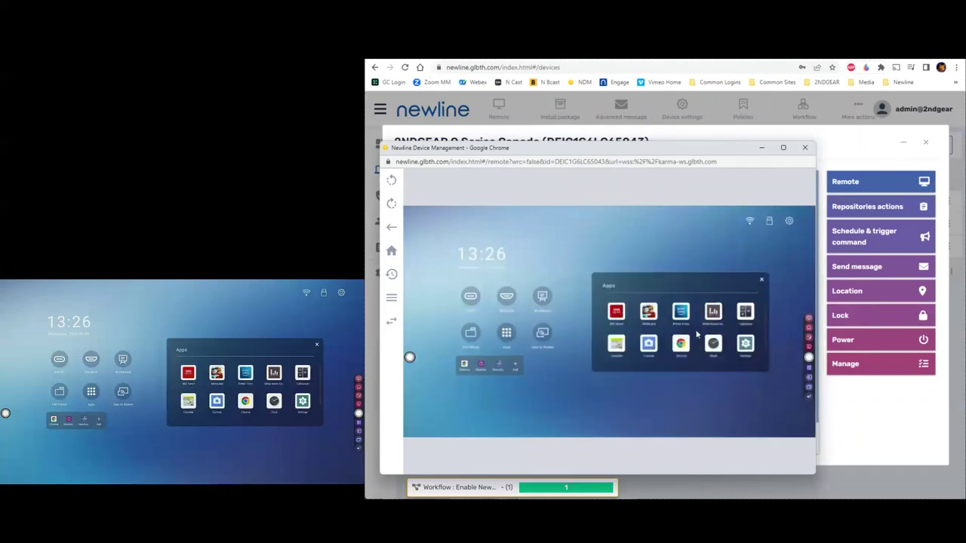
# - Scroll through the installed apps, then close the app list and the remote view
pyautogui.scroll(-2, 697, 353)
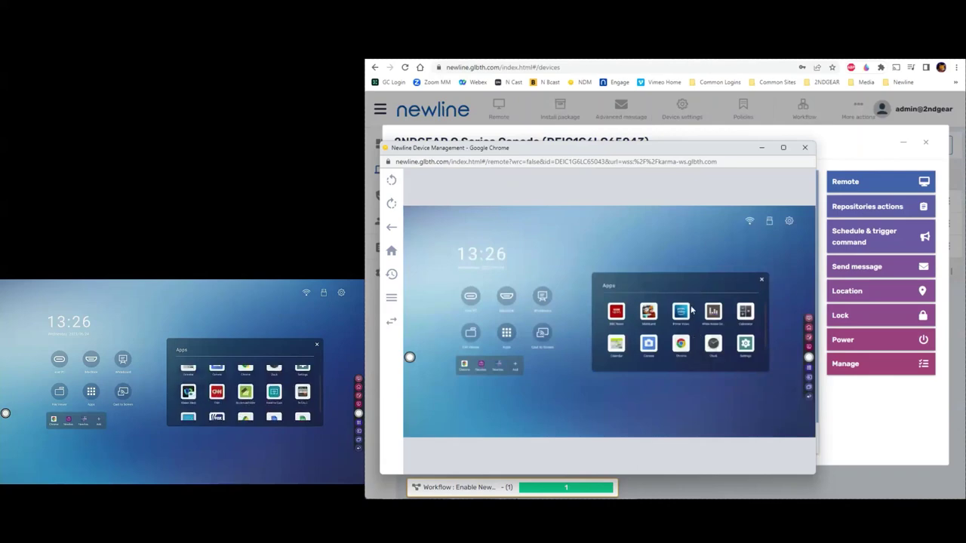
pyautogui.scroll(-2, 697, 352)
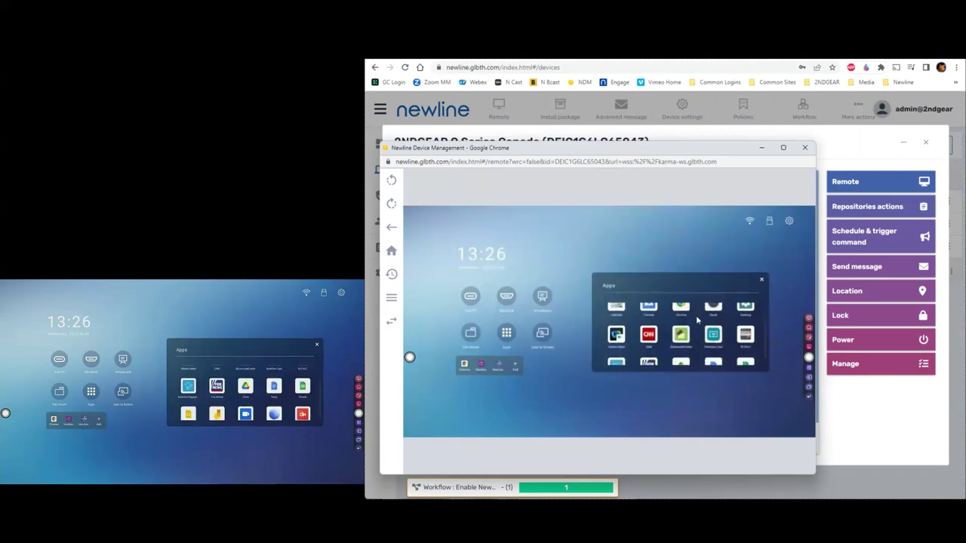
pyautogui.scroll(-2, 699, 344)
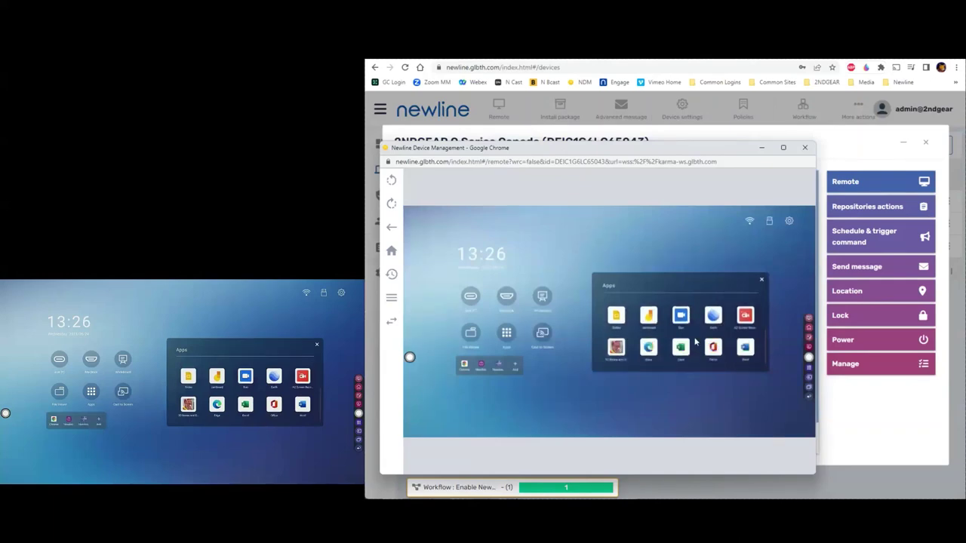
pyautogui.scroll(2, 696, 339)
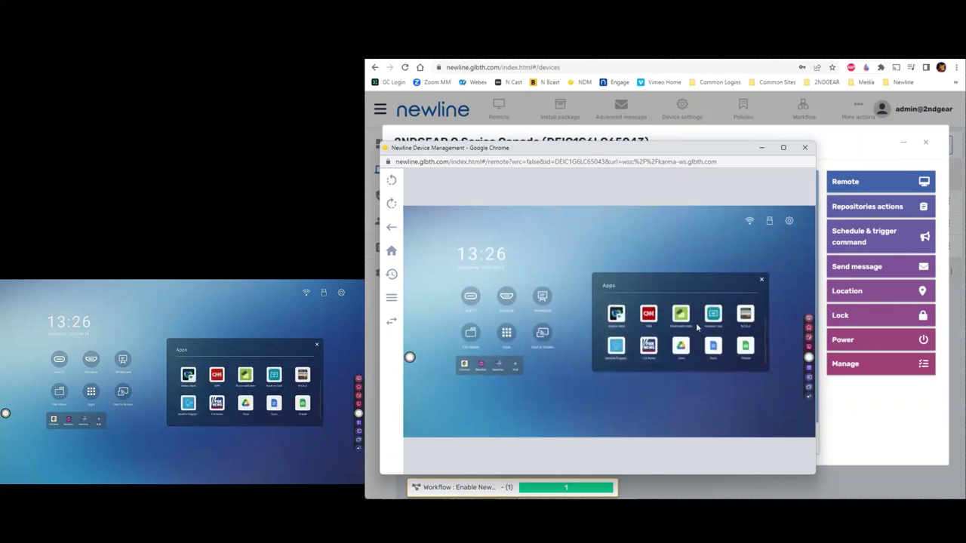
pyautogui.scroll(2, 699, 339)
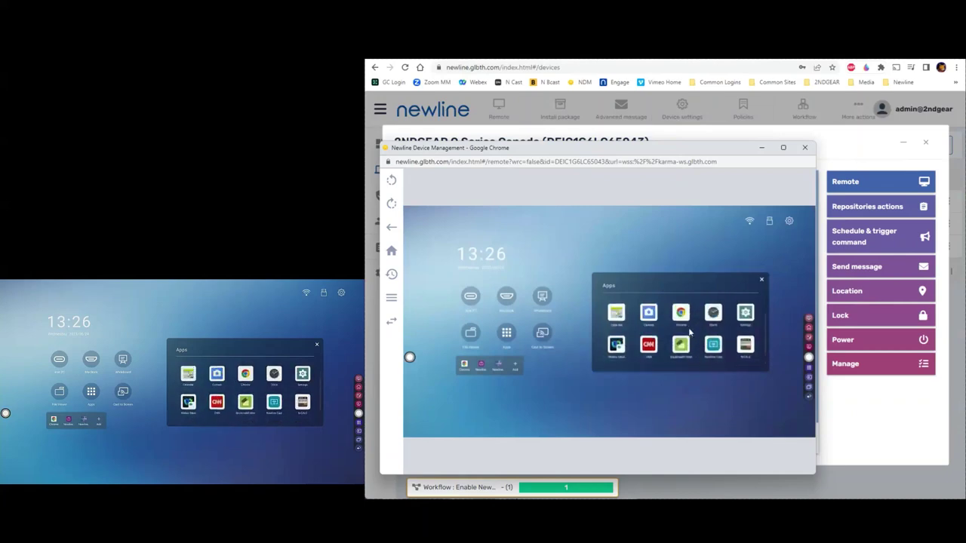
pyautogui.click(761, 281)
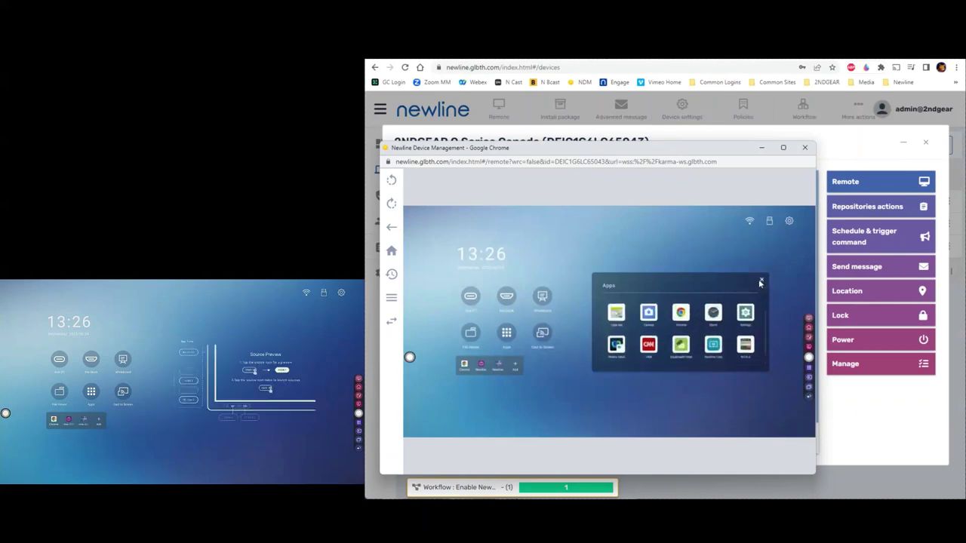
pyautogui.click(805, 147)
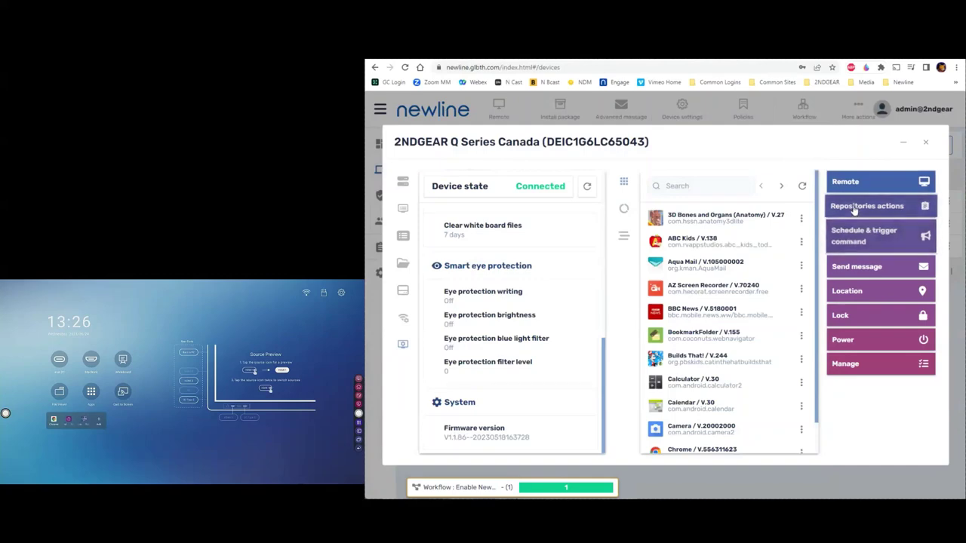
# - Send a 'Happy Birthday!' pop-up whose body is a birthday greeting ending '25 years old again!'
pyautogui.click(860, 266)
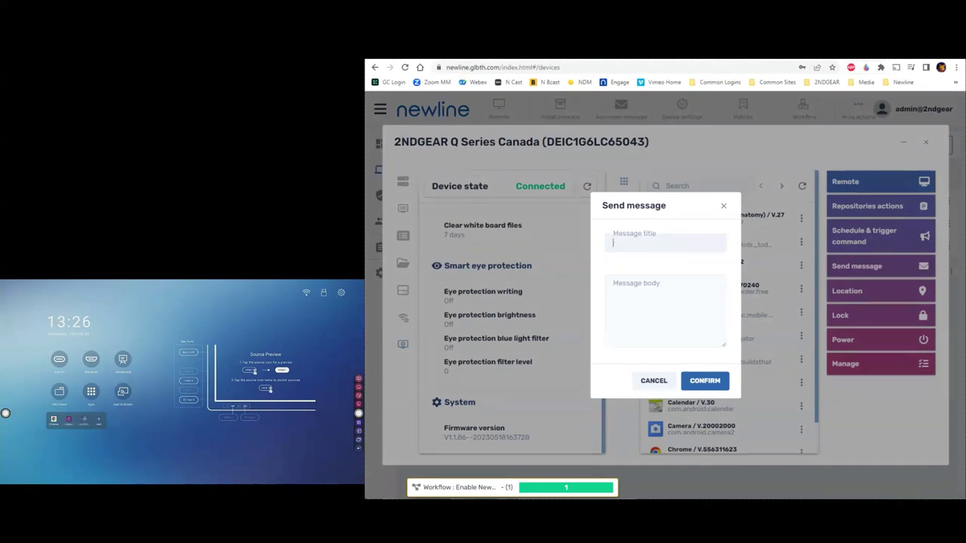
pyautogui.write('ppy Birthday!')
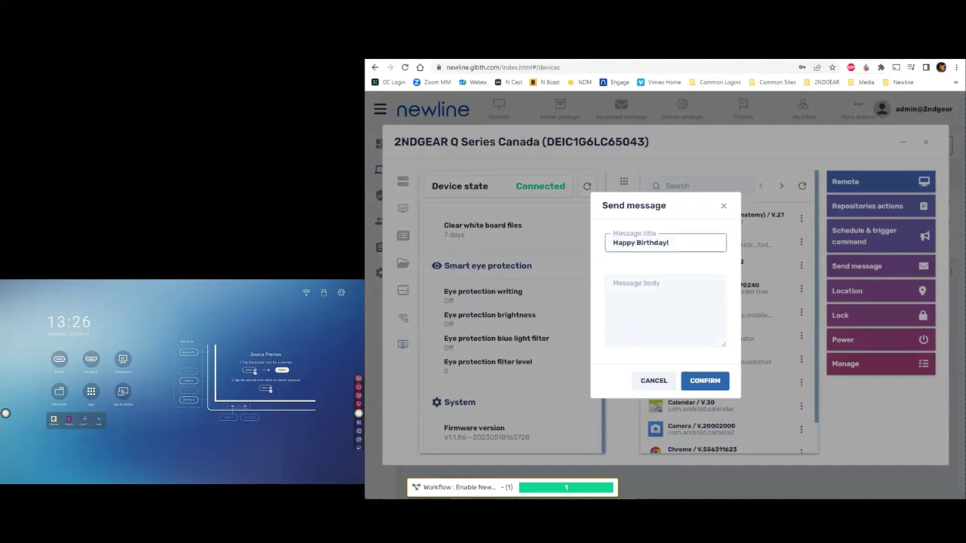
pyautogui.click(686, 287)
pyautogui.write('M')
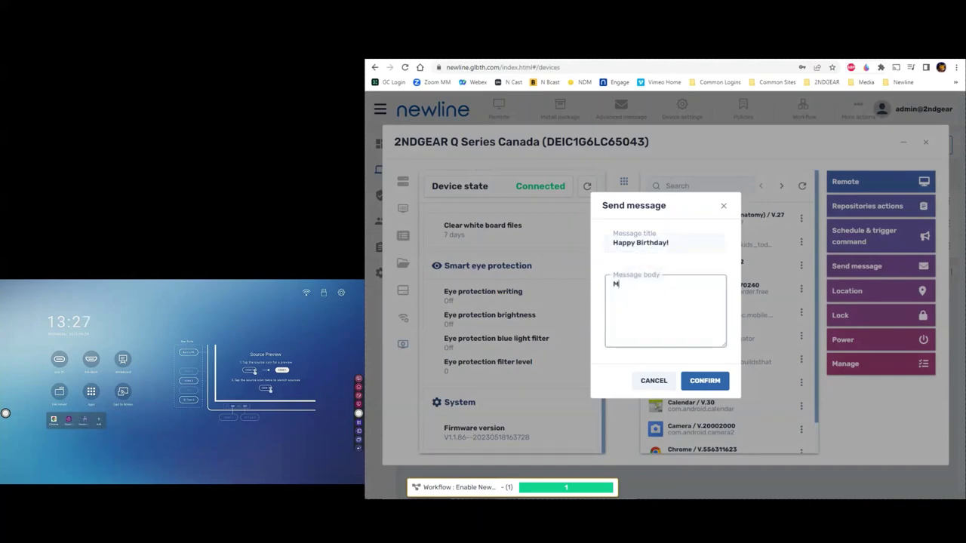
pyautogui.write('R. Lawre')
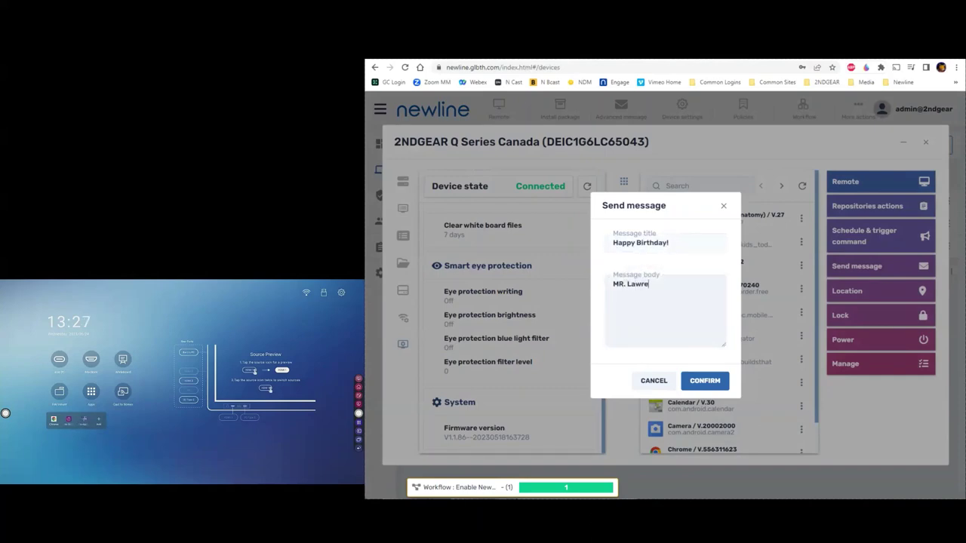
pyautogui.write('nce...25 years old again!')
pyautogui.click(623, 284)
pyautogui.press('BackSpace')
pyautogui.write('r')
pyautogui.click(705, 381)
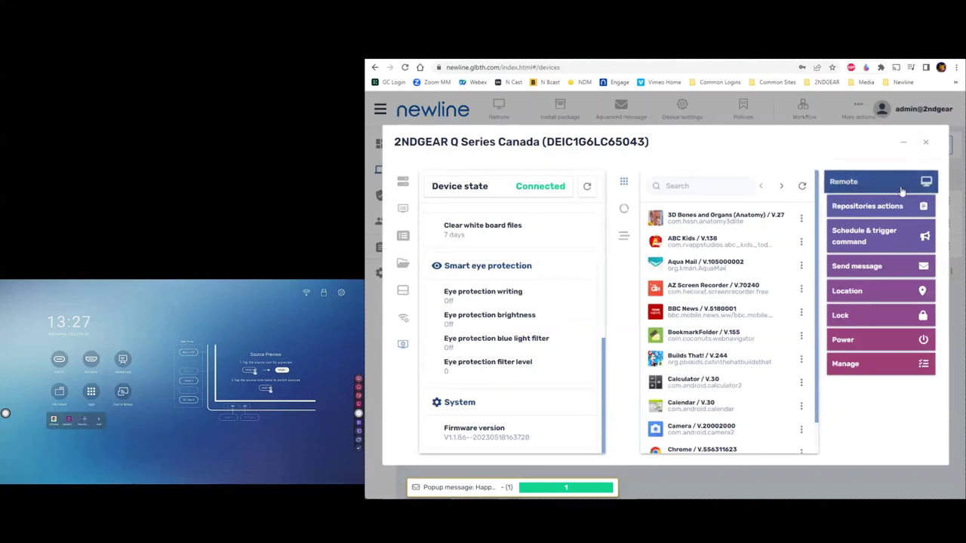
pyautogui.click(872, 291)
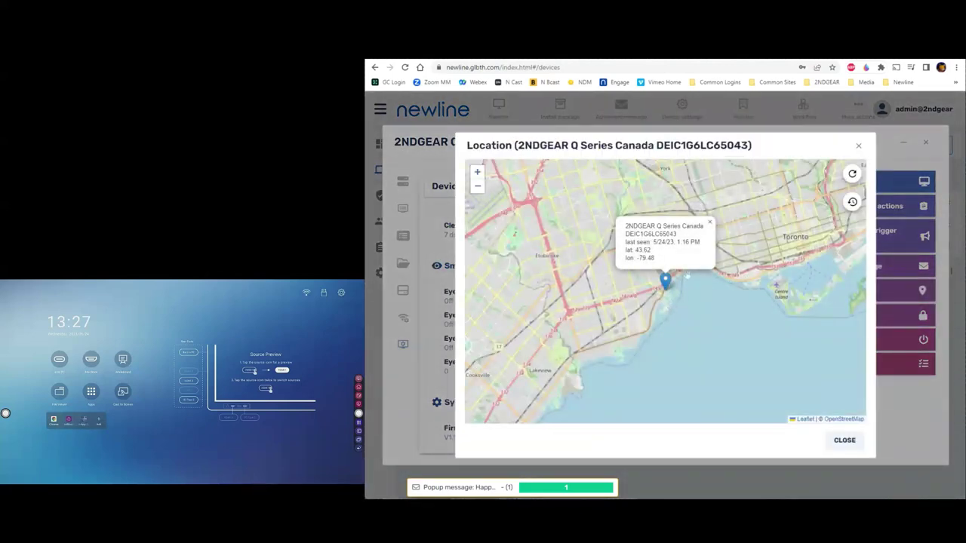
pyautogui.scroll(2, 654, 304)
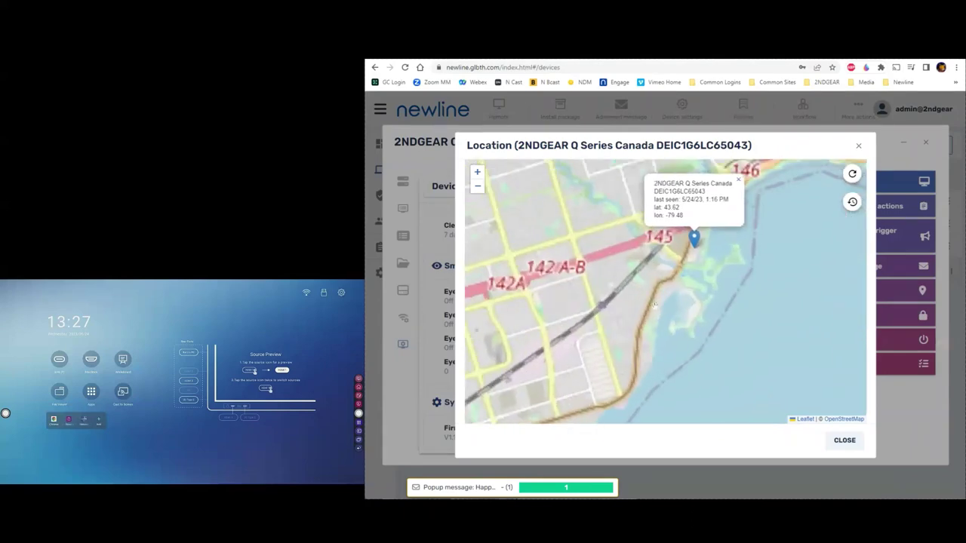
pyautogui.scroll(1, 655, 305)
pyautogui.scroll(1, 654, 304)
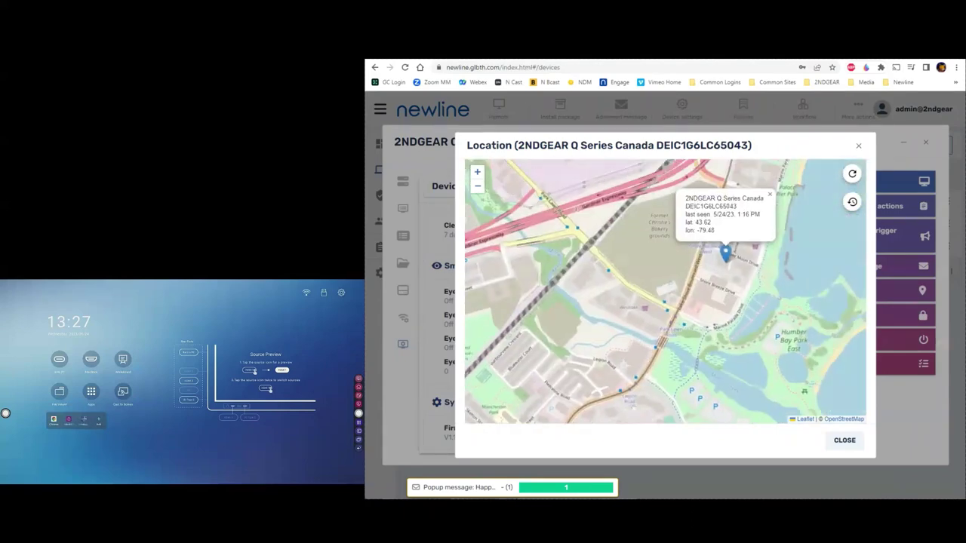
pyautogui.moveTo(654, 305); pyautogui.dragTo(639, 351)
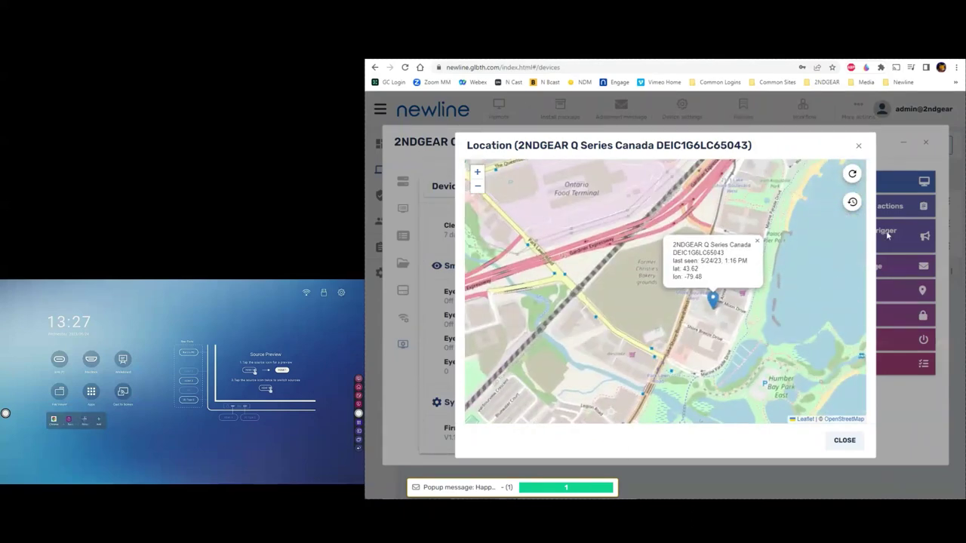
pyautogui.click(858, 146)
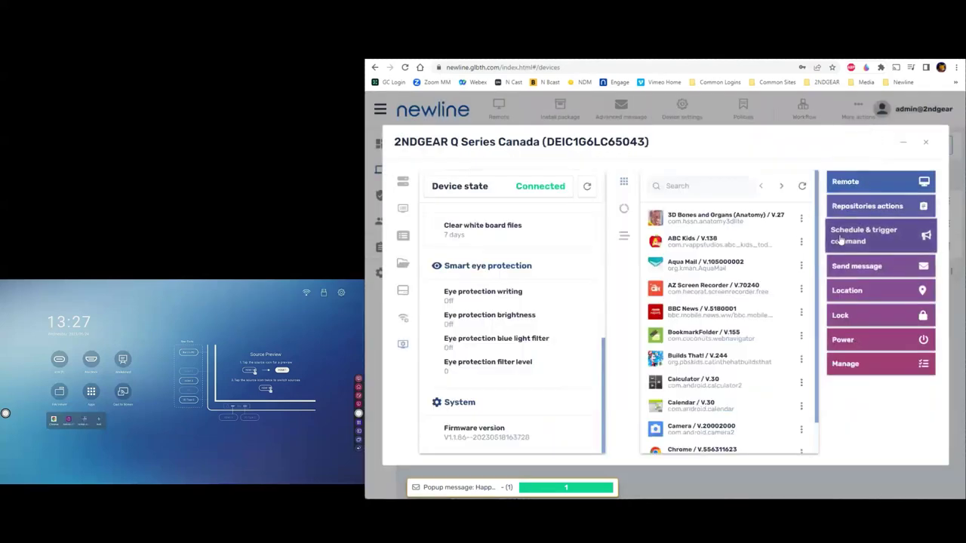
# - Lock the display and retrieve its lock password
pyautogui.click(850, 317)
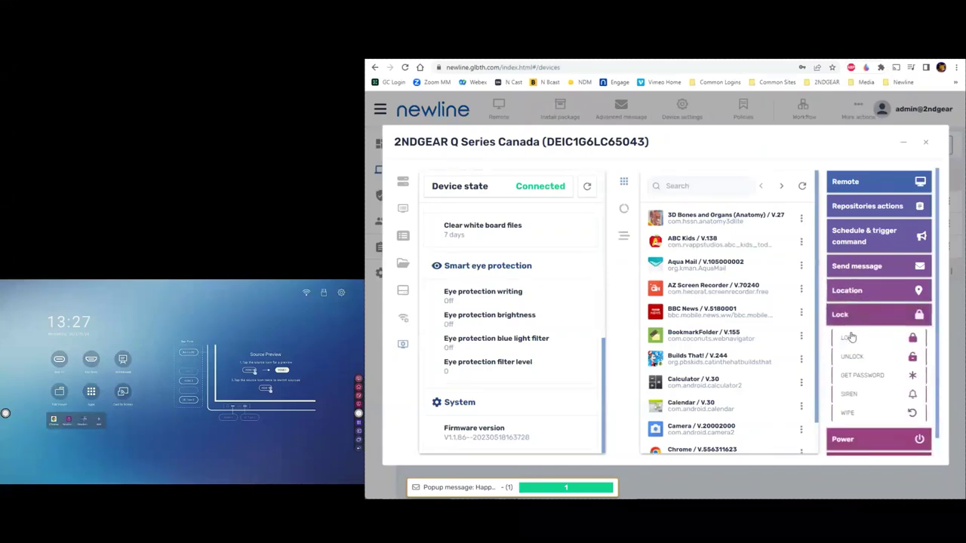
pyautogui.click(849, 337)
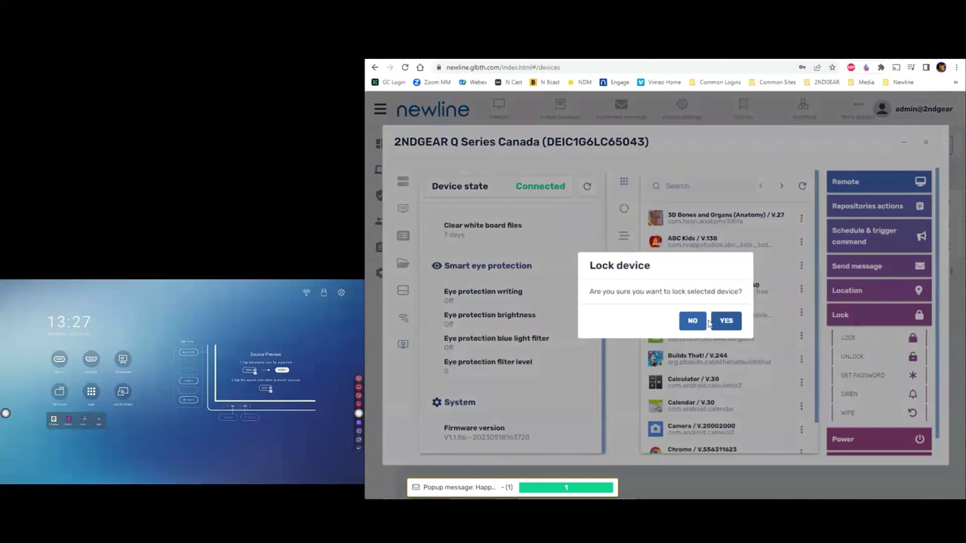
pyautogui.click(725, 321)
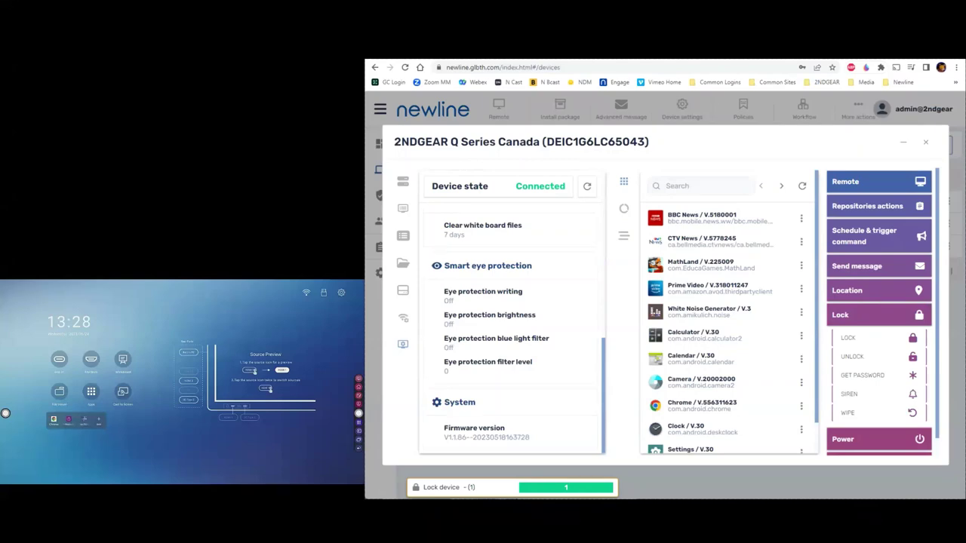
pyautogui.click(840, 377)
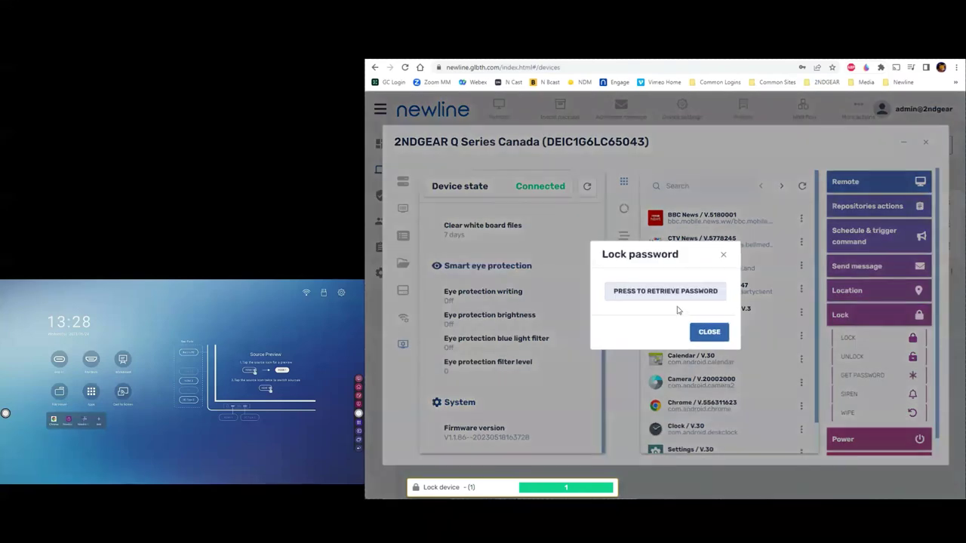
pyautogui.click(653, 282)
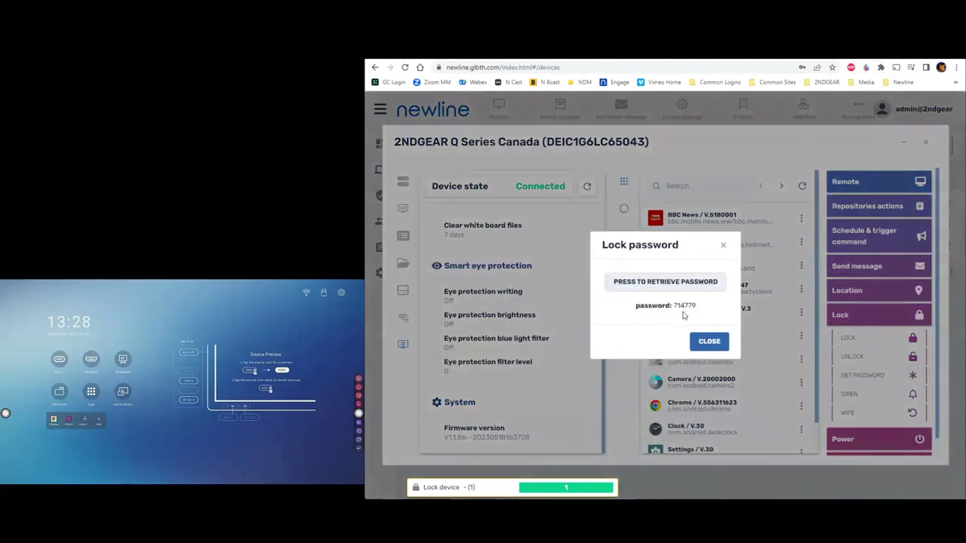
pyautogui.click(707, 343)
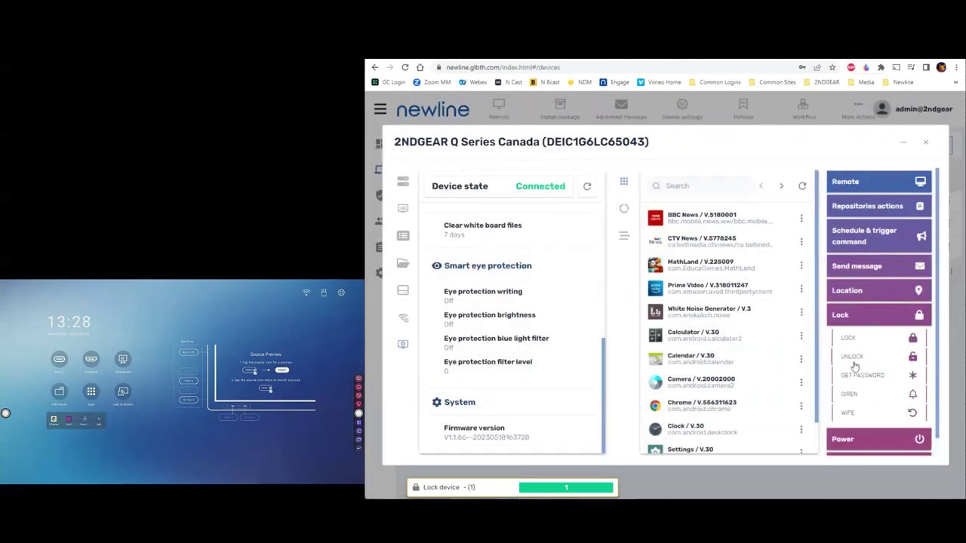
# - Lock the display again, then send and confirm the unlock command
pyautogui.click(849, 338)
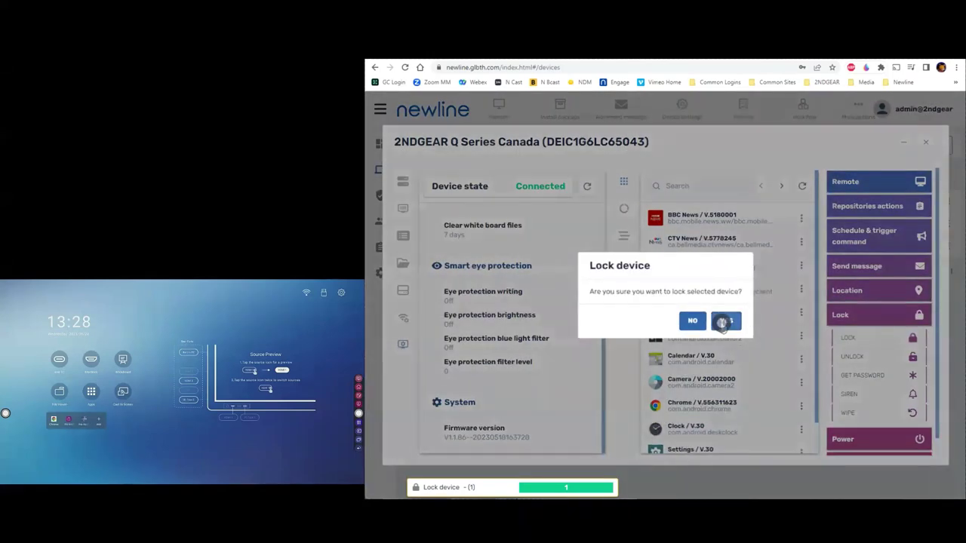
pyautogui.click(725, 320)
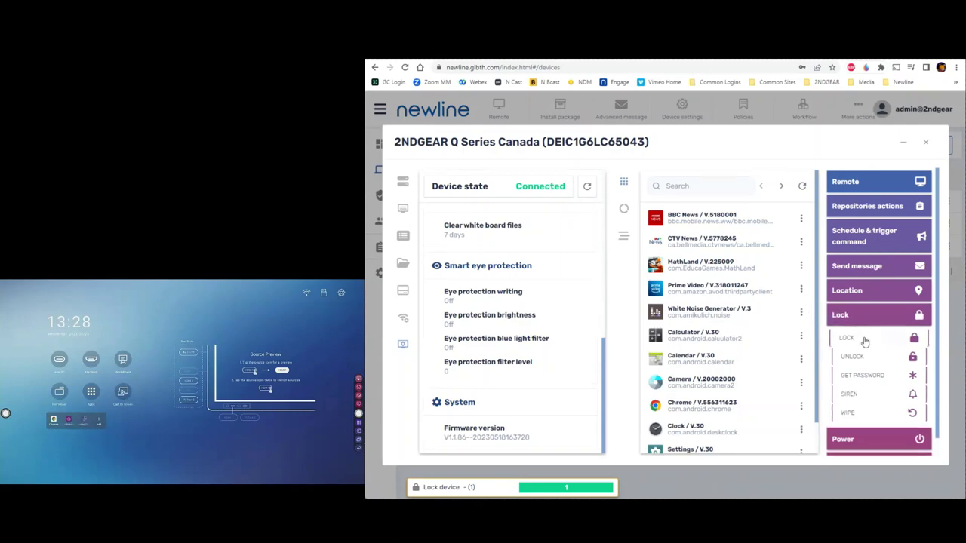
pyautogui.click(863, 340)
pyautogui.click(724, 320)
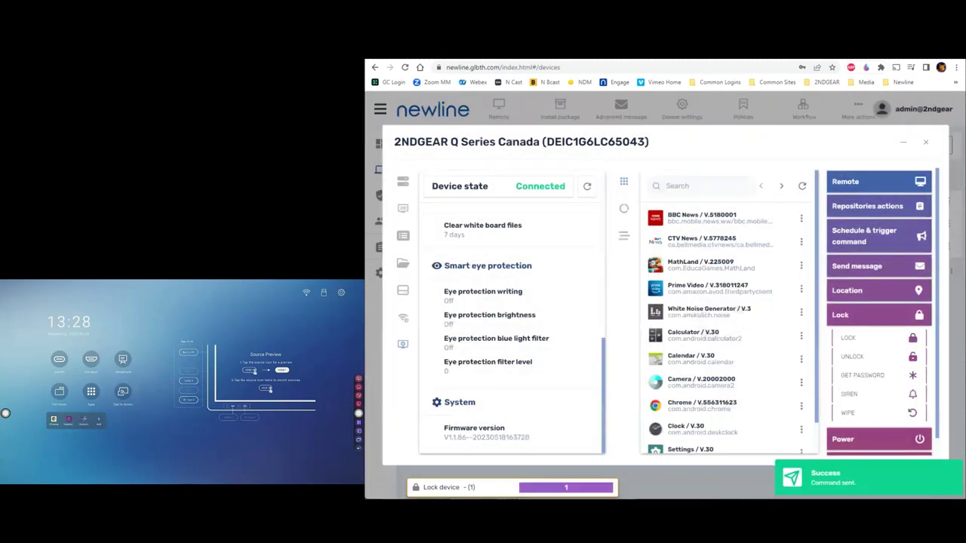
pyautogui.click(855, 357)
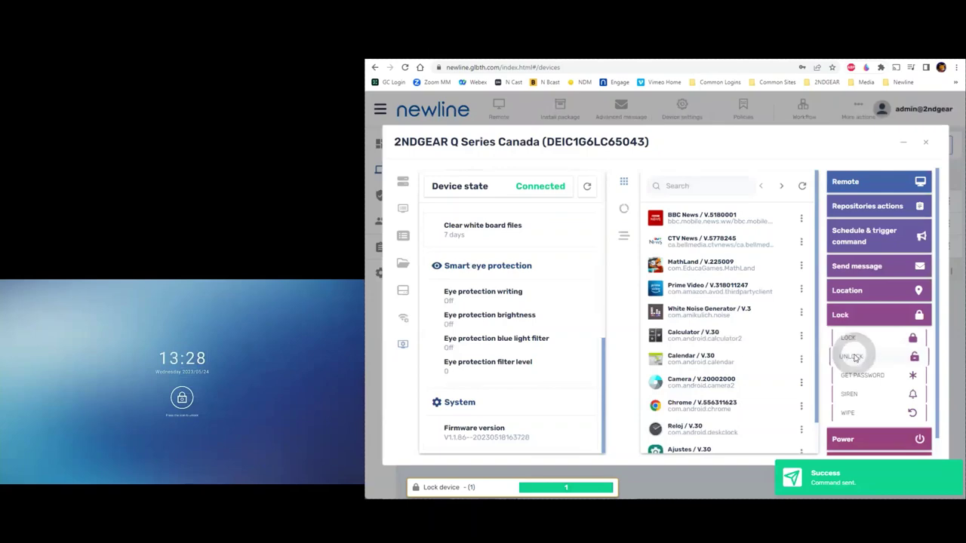
pyautogui.click(725, 321)
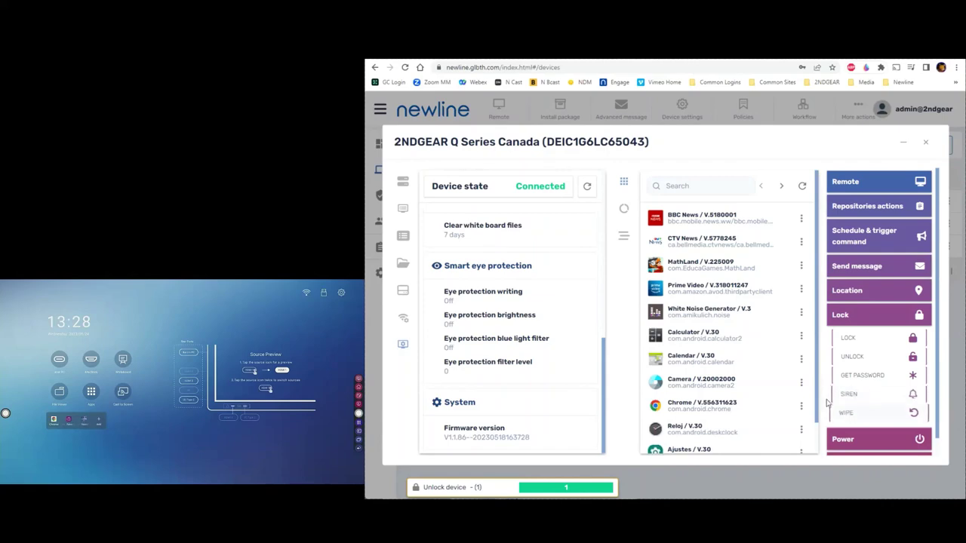
# - Show the display's Restart, Shutdown and Wake on LAN power actions, then expand Manage
pyautogui.scroll(-1, 817, 372)
pyautogui.scroll(1, 817, 372)
pyautogui.scroll(-1, 853, 370)
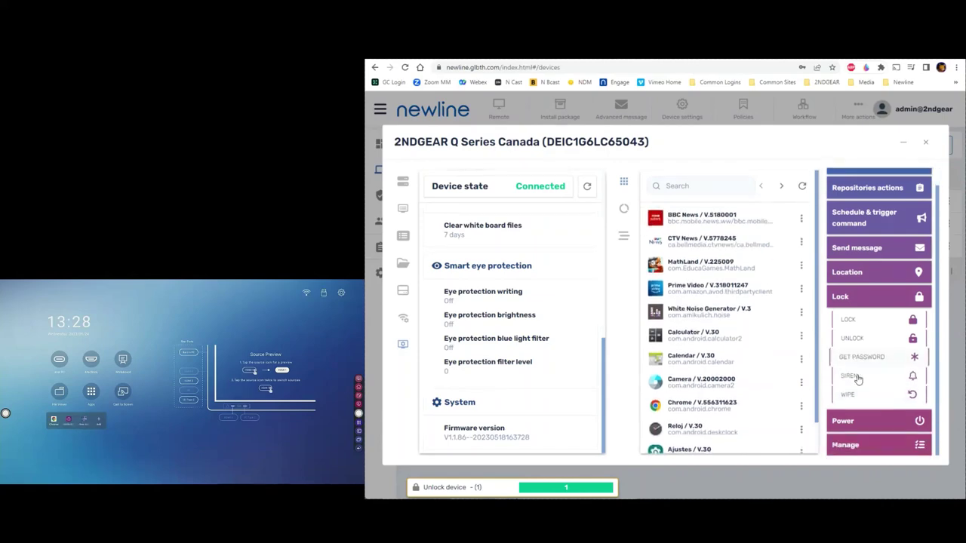
pyautogui.click(851, 419)
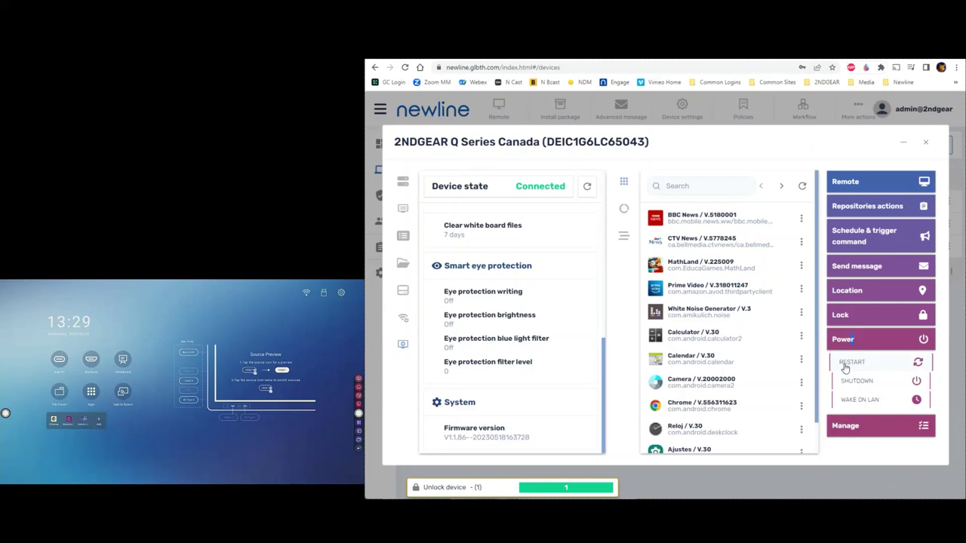
pyautogui.click(849, 425)
pyautogui.scroll(-1, 850, 398)
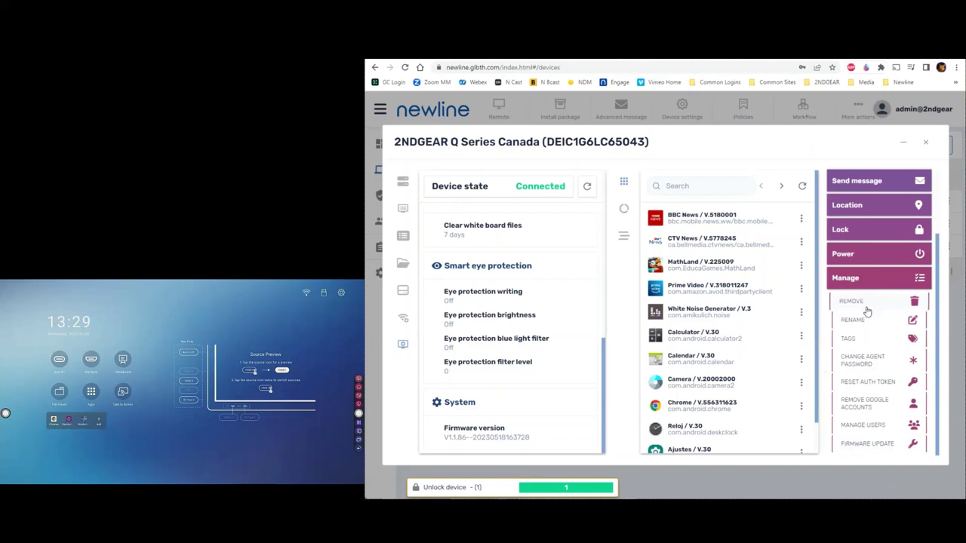
# - Open Remove Google Accounts for the Canada display and select 'Keep one account'
pyautogui.click(852, 258)
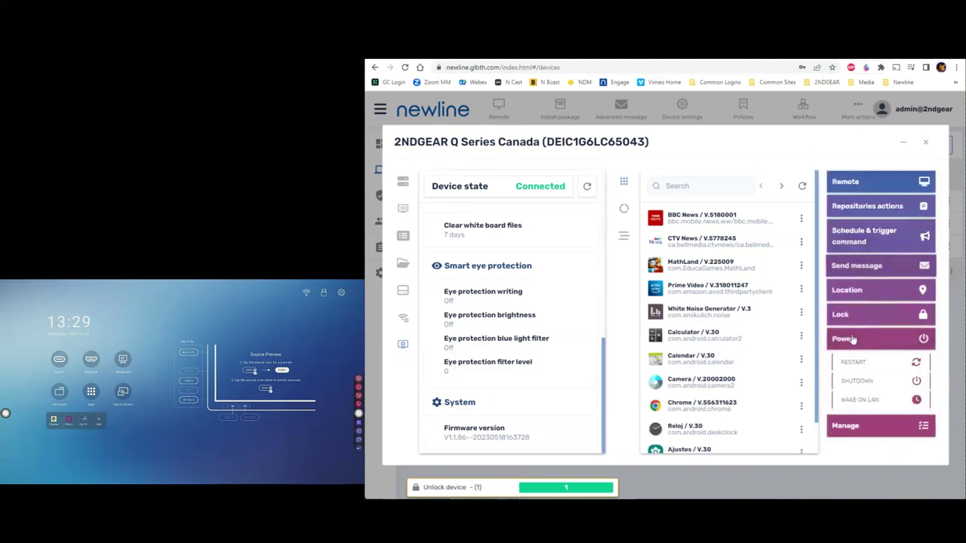
pyautogui.click(859, 424)
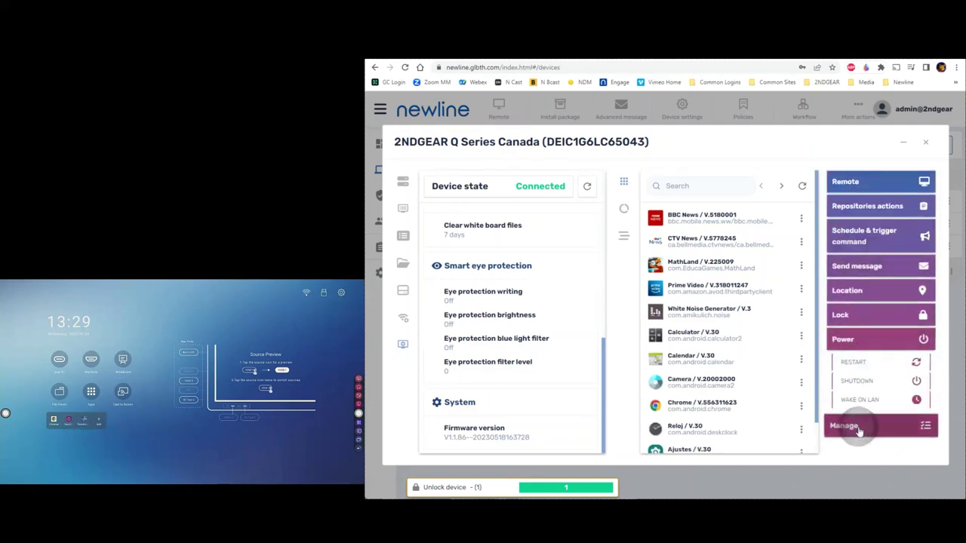
pyautogui.scroll(-1, 855, 378)
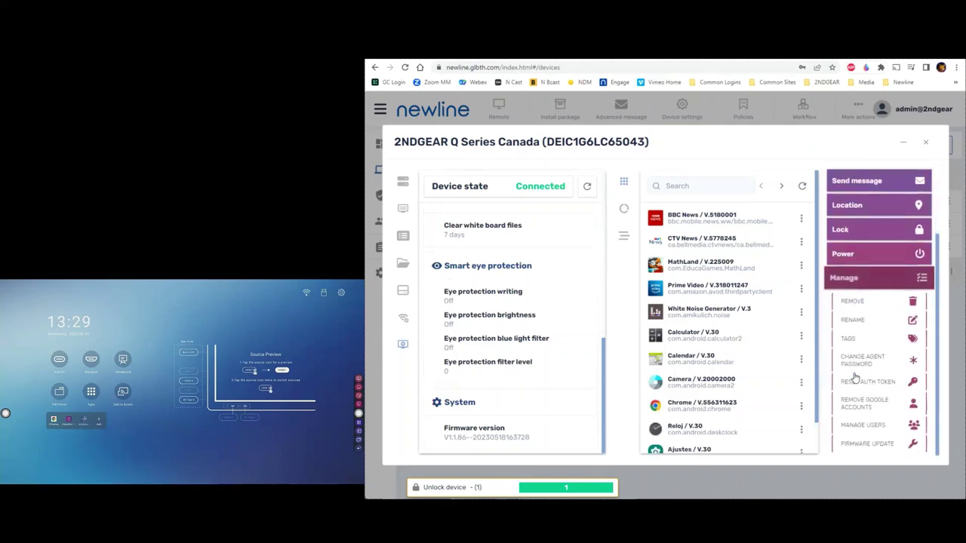
pyautogui.click(855, 302)
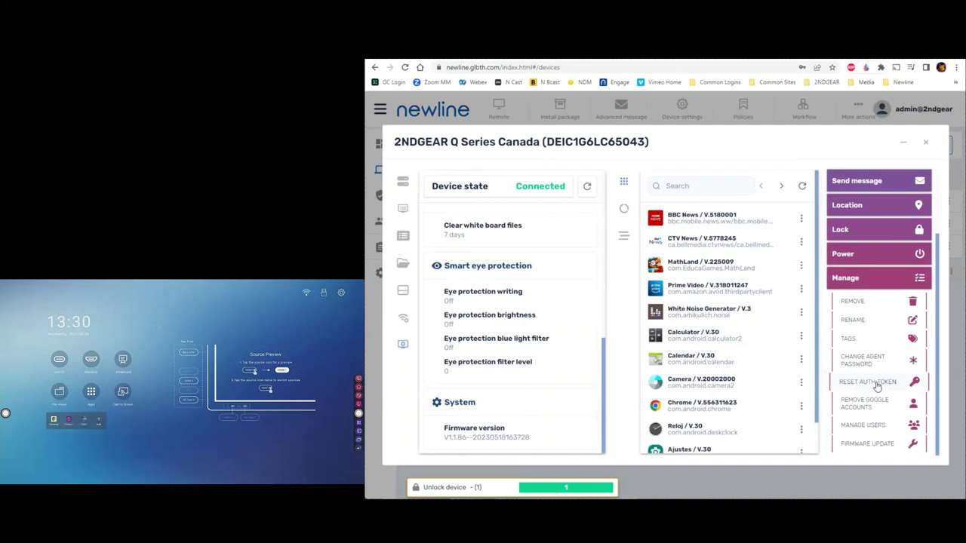
pyautogui.click(881, 401)
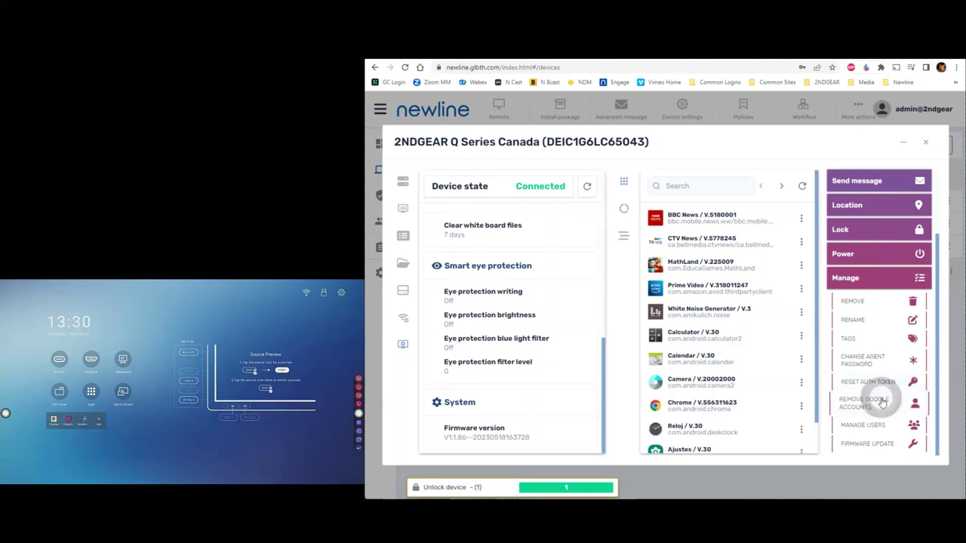
pyautogui.click(614, 316)
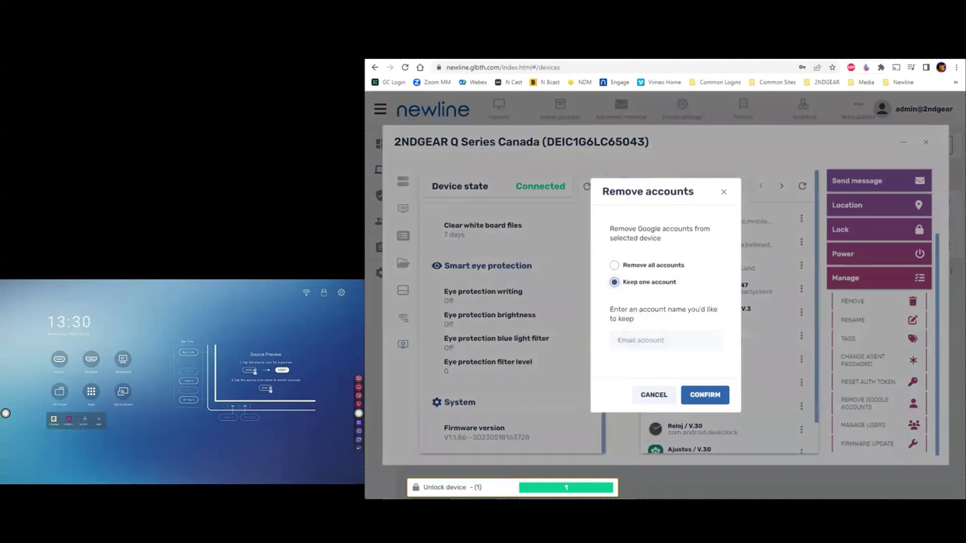
# - Cancel the Remove accounts dialog without removing any Google accounts
pyautogui.click(647, 394)
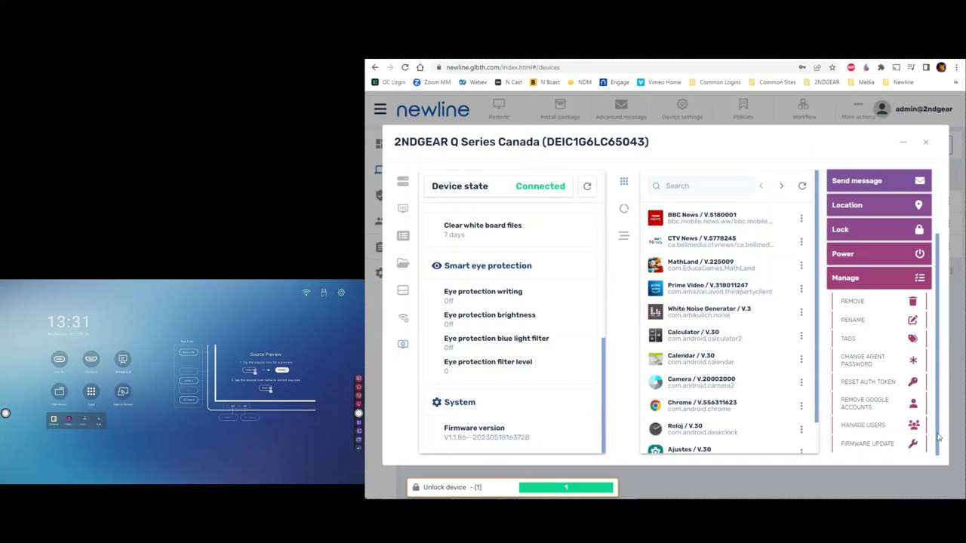
# - Confirm a Firmware Update for the Canada display, then collapse the Manage options
pyautogui.click(881, 443)
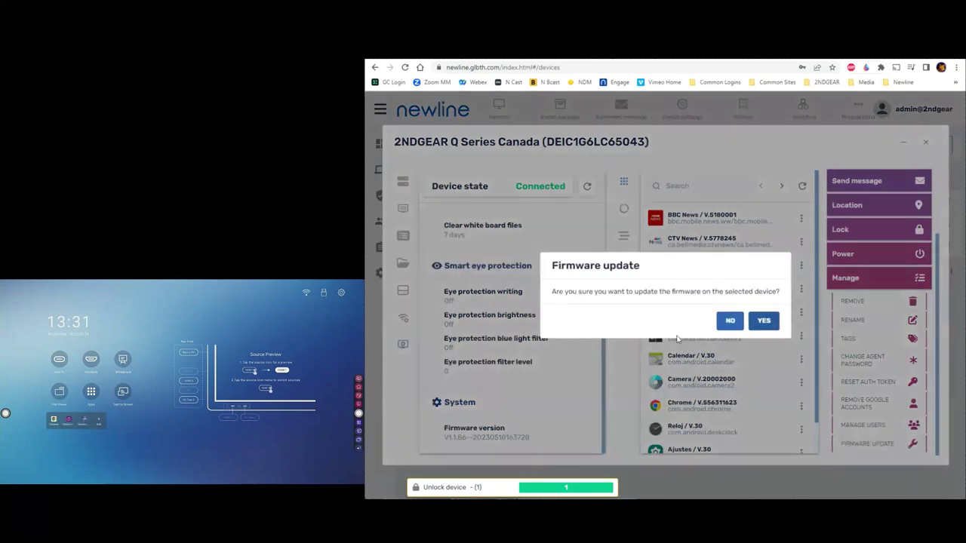
pyautogui.click(764, 321)
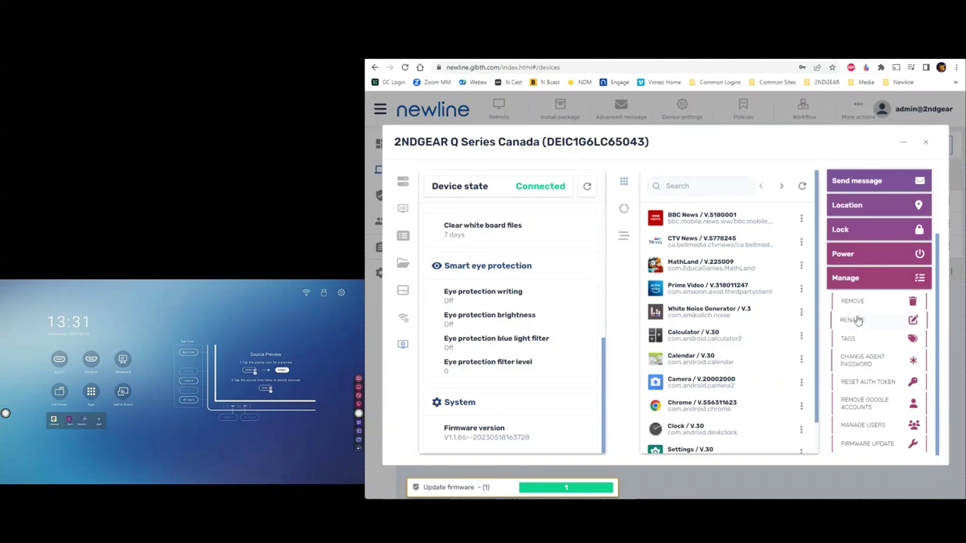
pyautogui.click(846, 277)
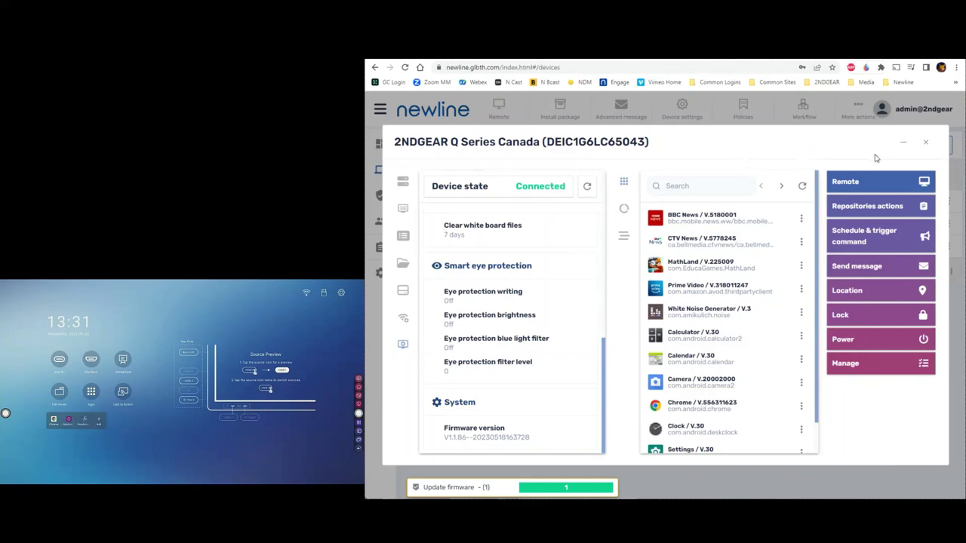
# - Close the device details, tick only the 2NDGEAR Q Series Canada row, and open Workflow
pyautogui.click(926, 143)
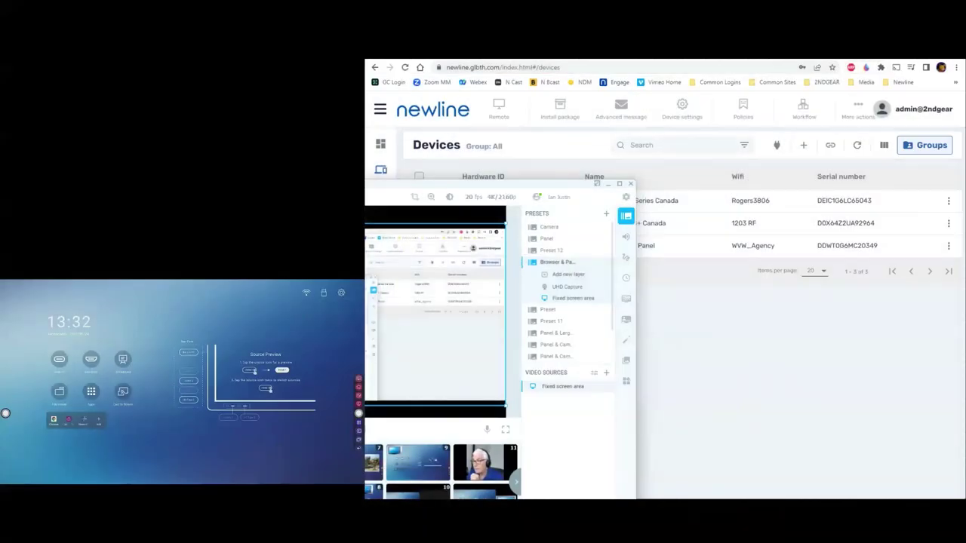
pyautogui.click(598, 146)
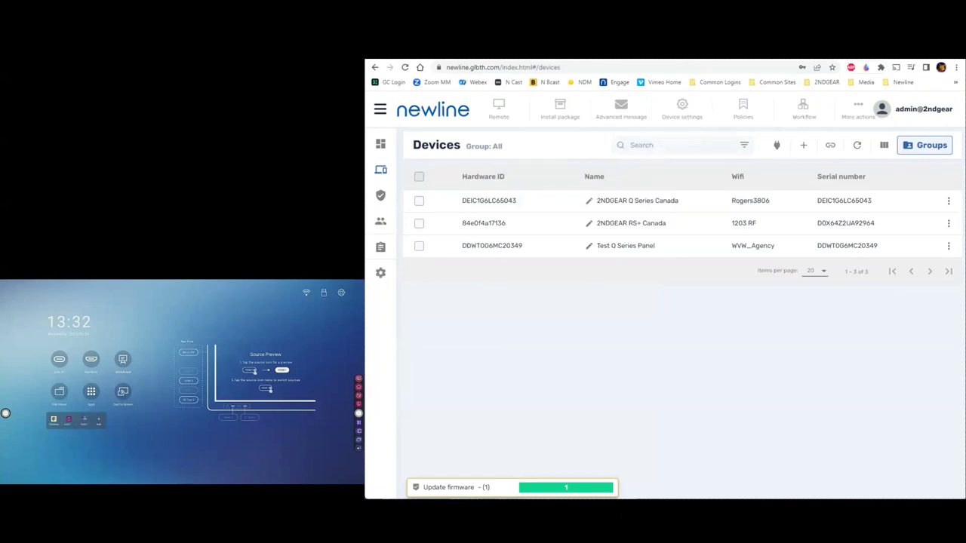
pyautogui.click(419, 178)
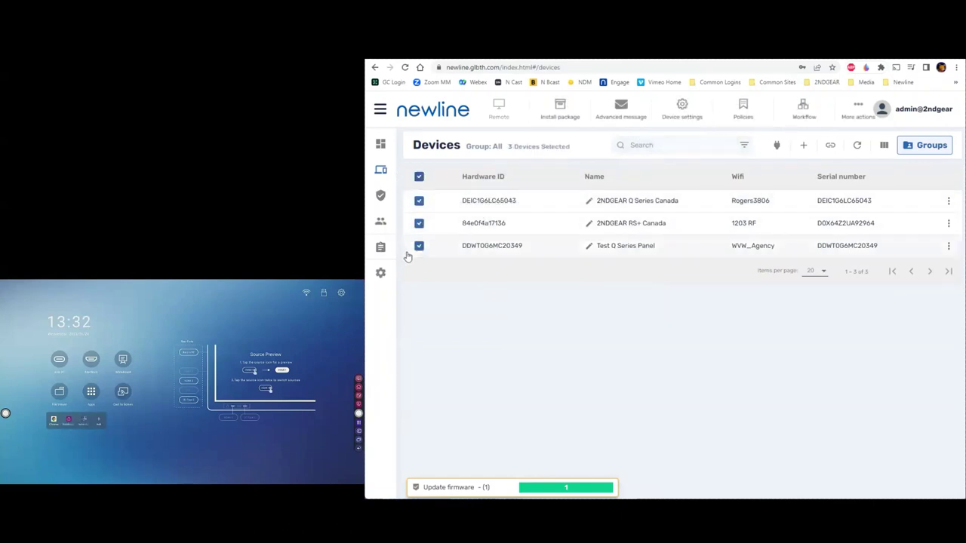
pyautogui.click(419, 178)
pyautogui.click(419, 200)
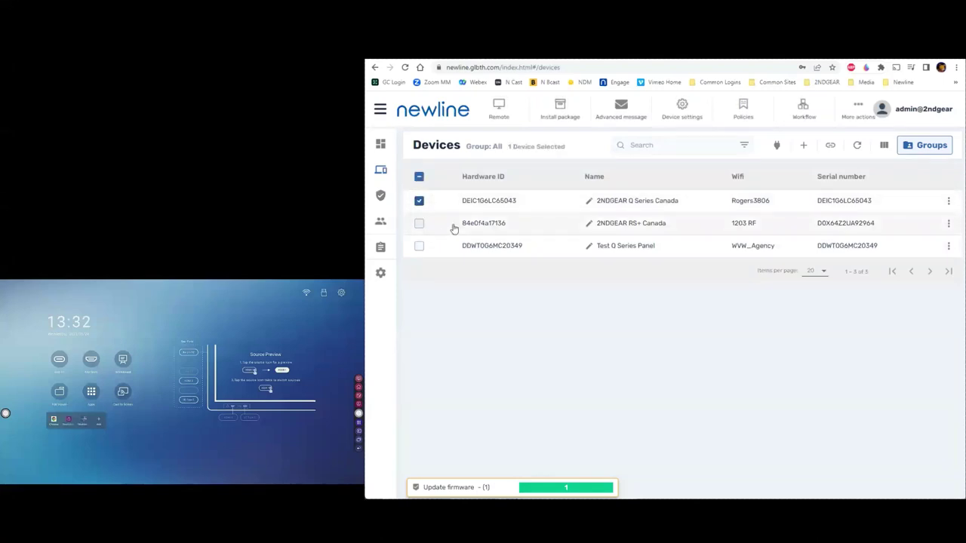
pyautogui.click(804, 111)
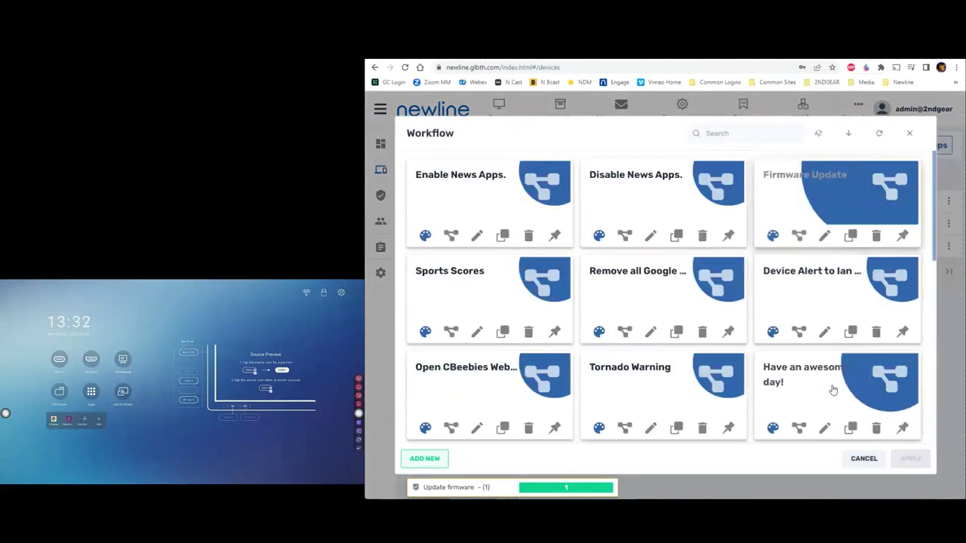
pyautogui.click(864, 459)
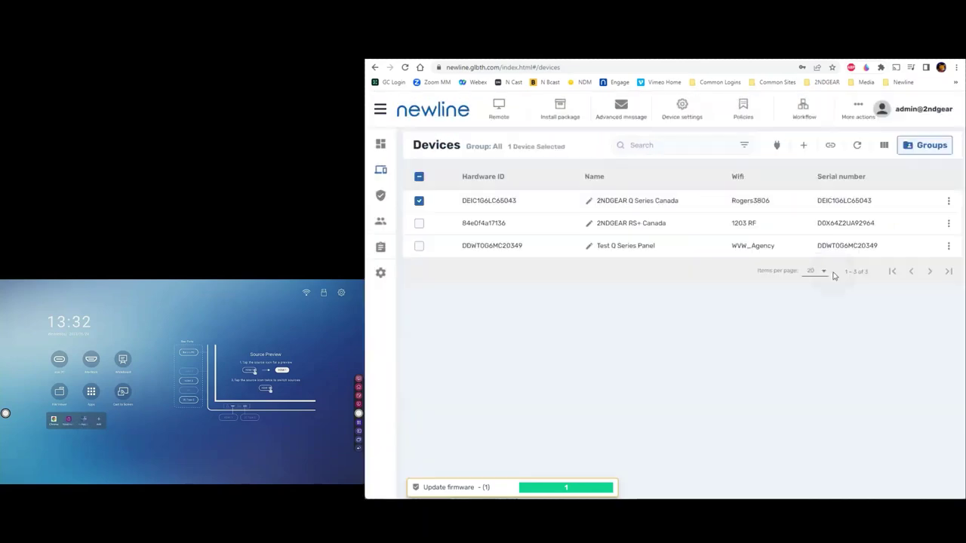
pyautogui.click(804, 111)
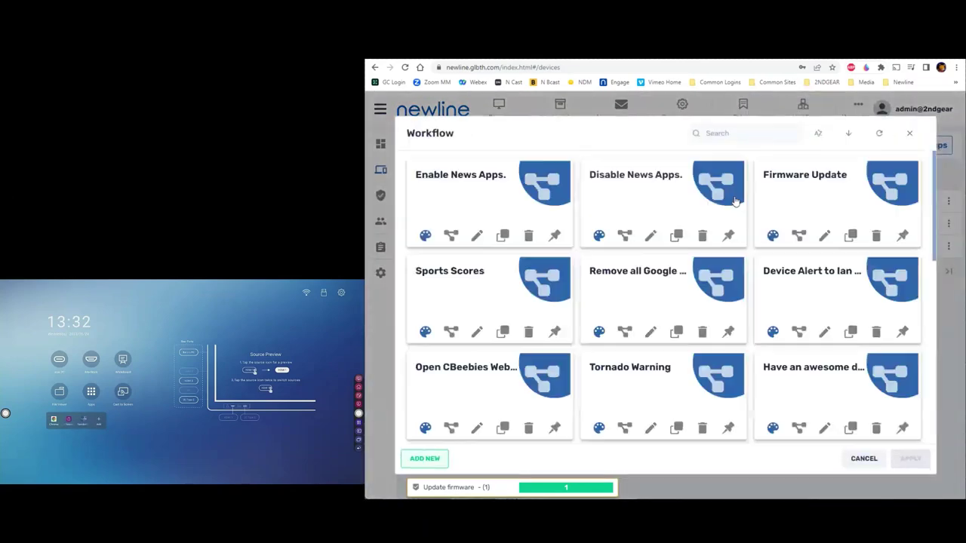
pyautogui.click(823, 236)
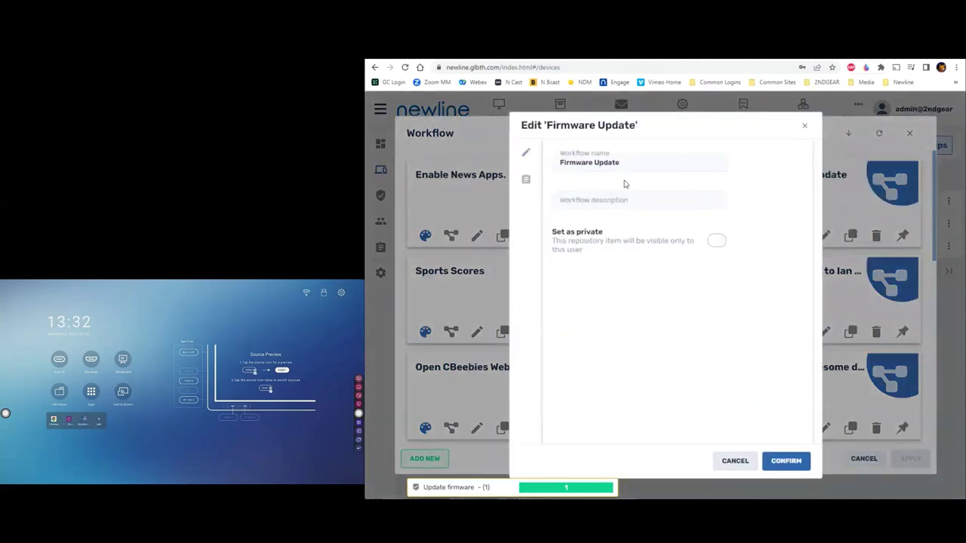
pyautogui.click(526, 179)
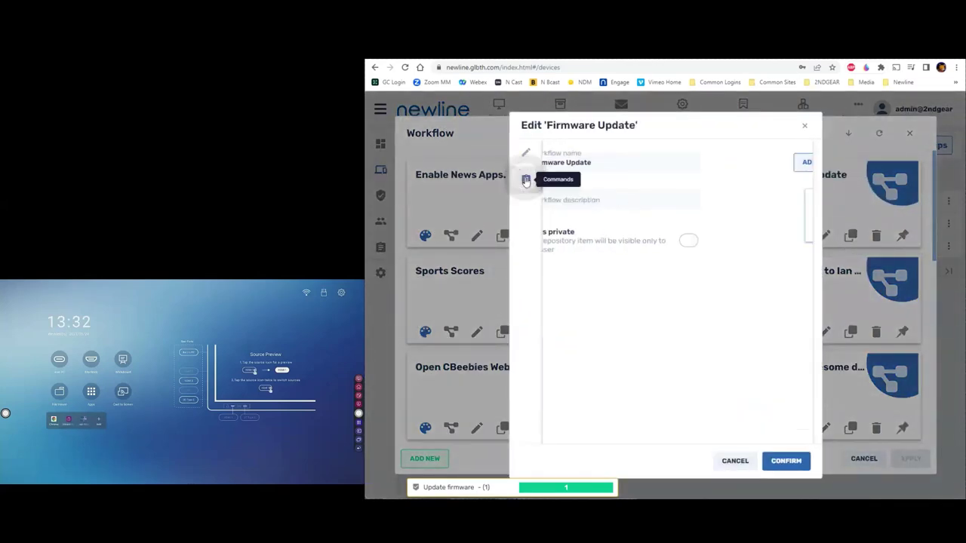
pyautogui.click(574, 165)
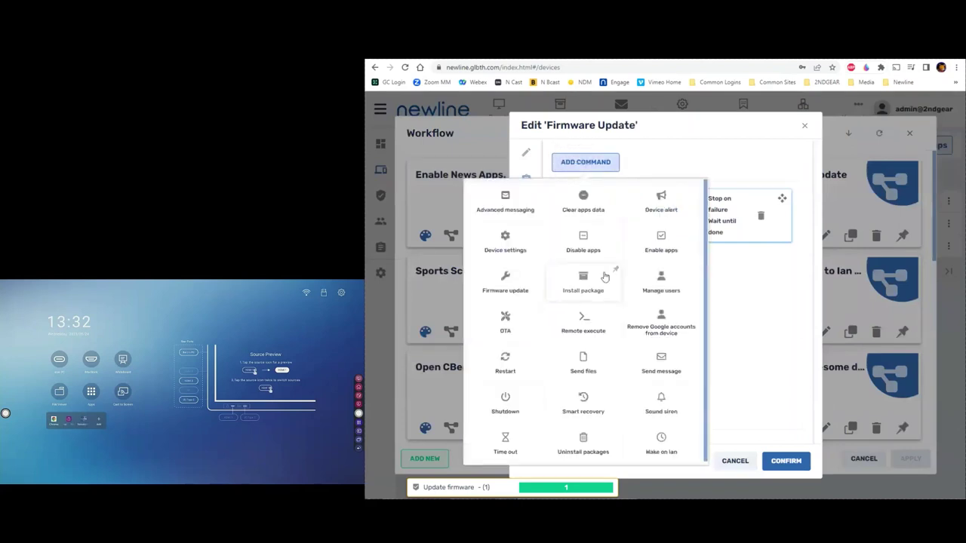
pyautogui.scroll(-1, 654, 399)
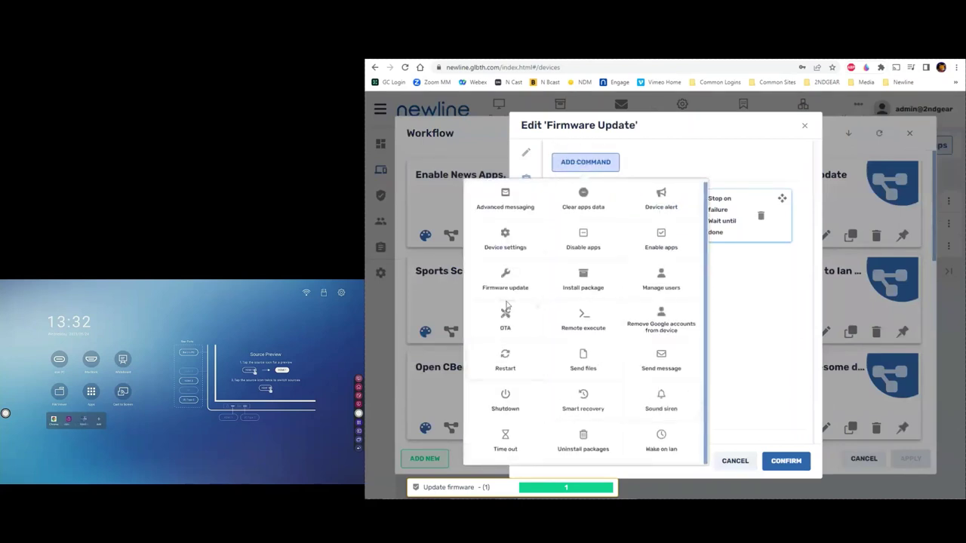
pyautogui.click(733, 460)
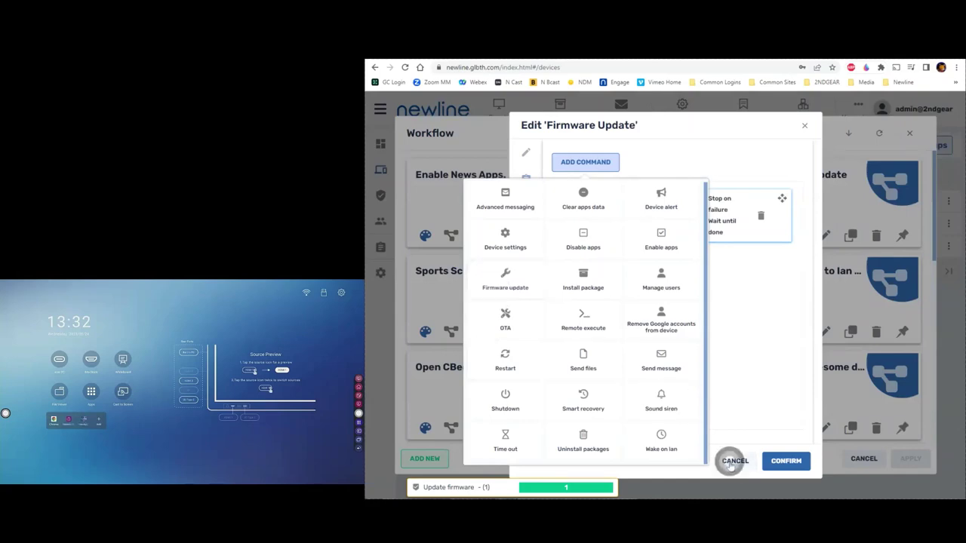
pyautogui.click(425, 458)
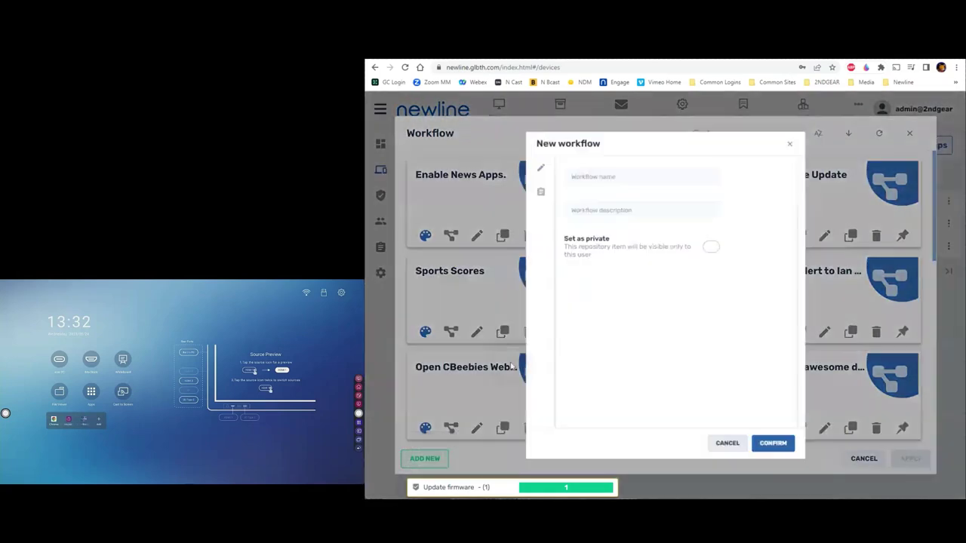
pyautogui.click(526, 179)
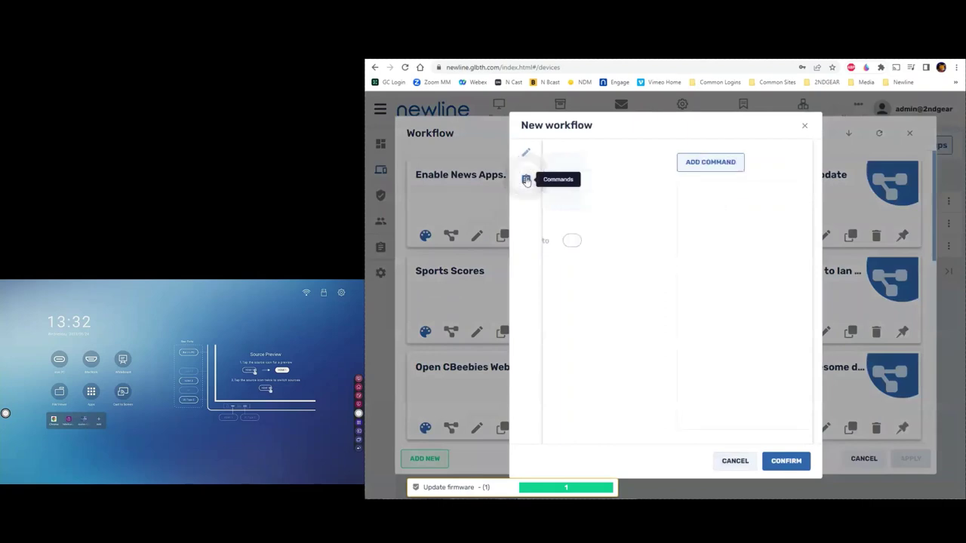
pyautogui.click(596, 164)
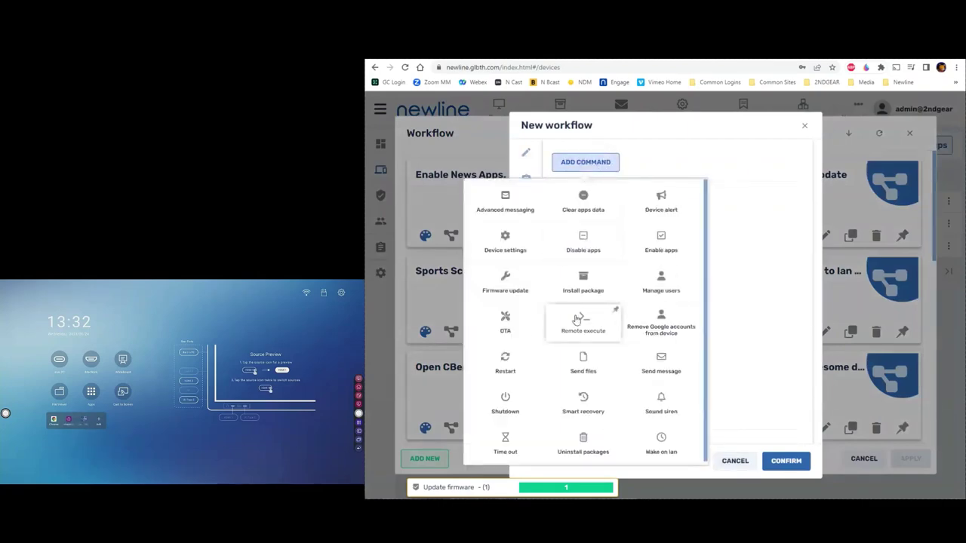
pyautogui.click(512, 278)
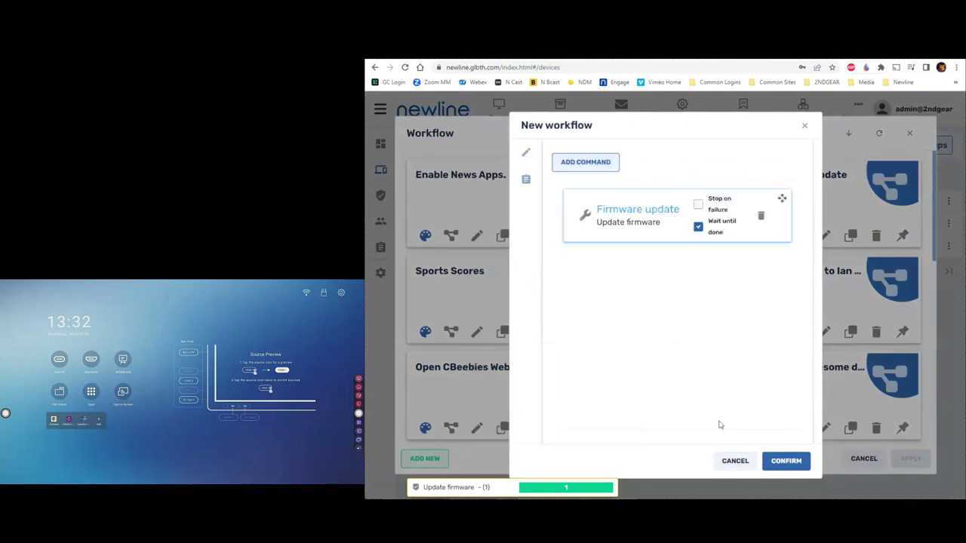
pyautogui.click(726, 461)
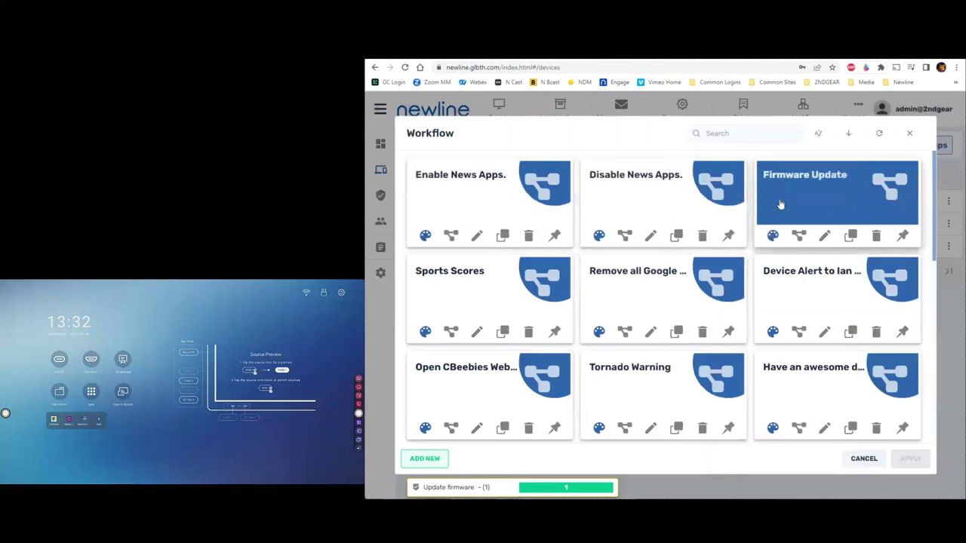
# - Cancel out of the Firmware Update workflow and untick the Canada device row
pyautogui.click(830, 200)
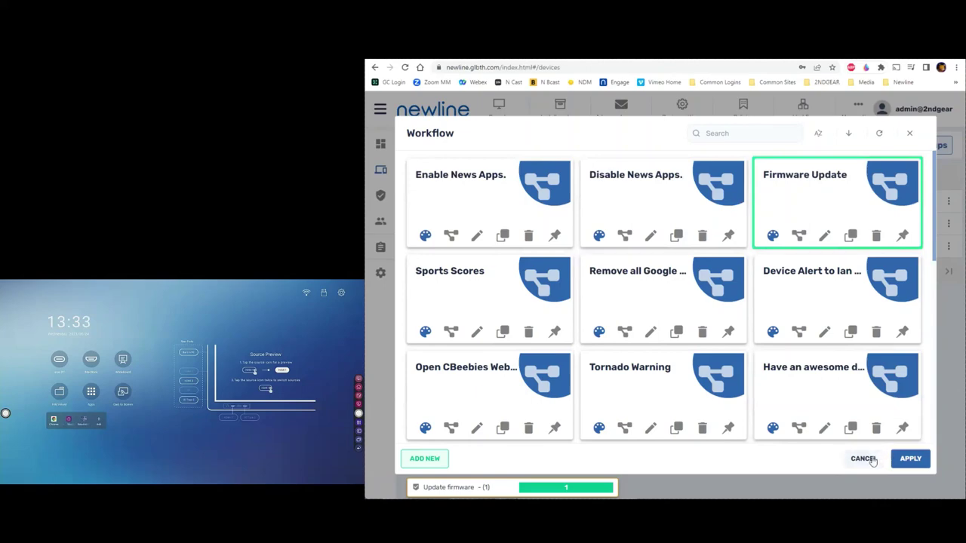
pyautogui.click(863, 459)
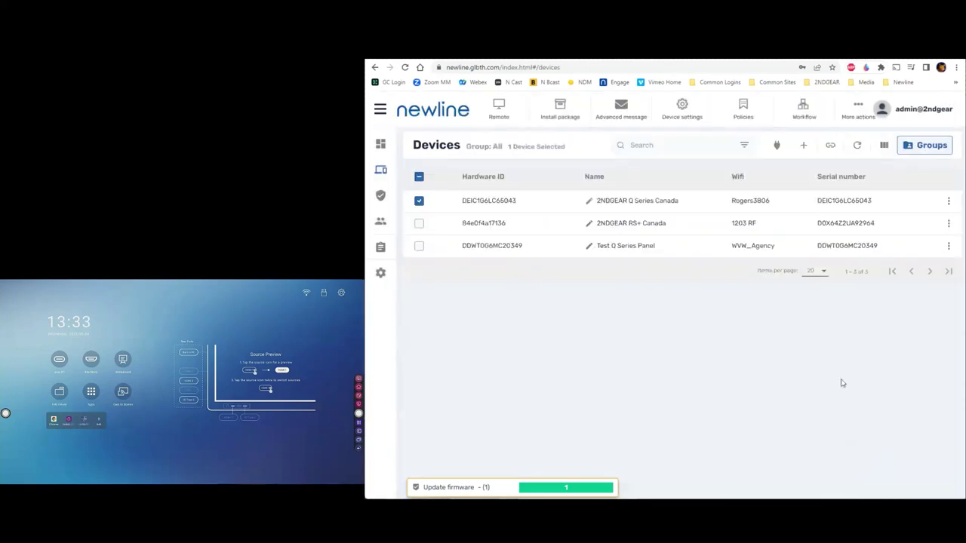
pyautogui.click(419, 201)
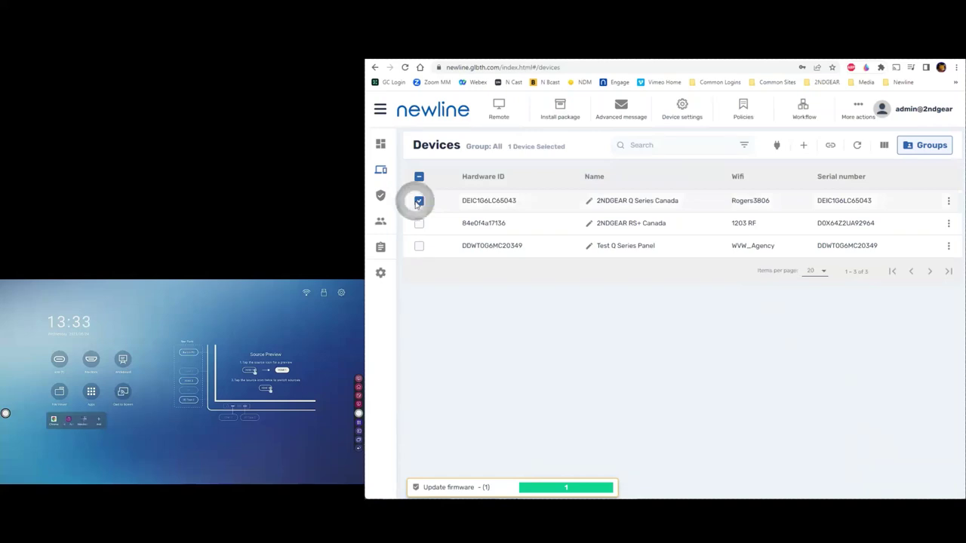
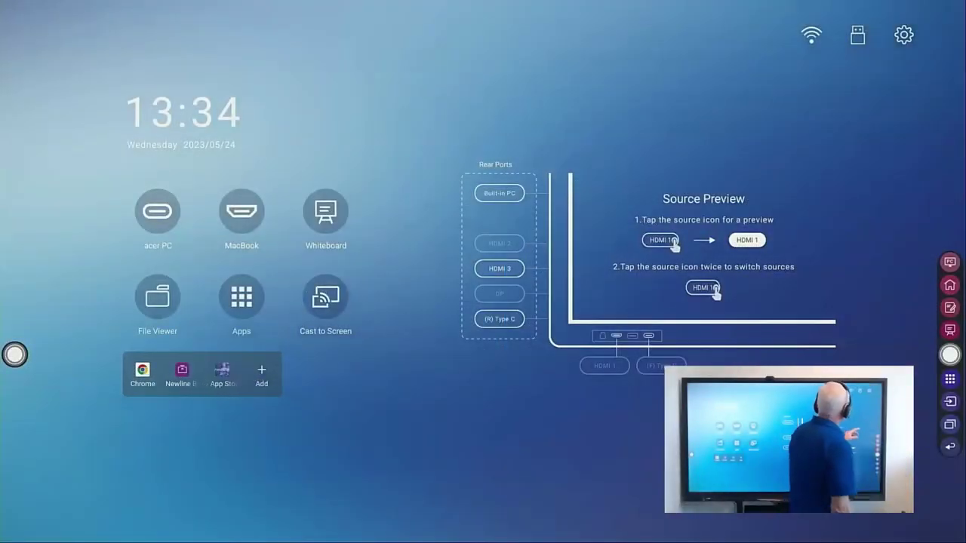
# - Collapse the side toolbar and view the panel's About page under Settings > System
pyautogui.click(950, 354)
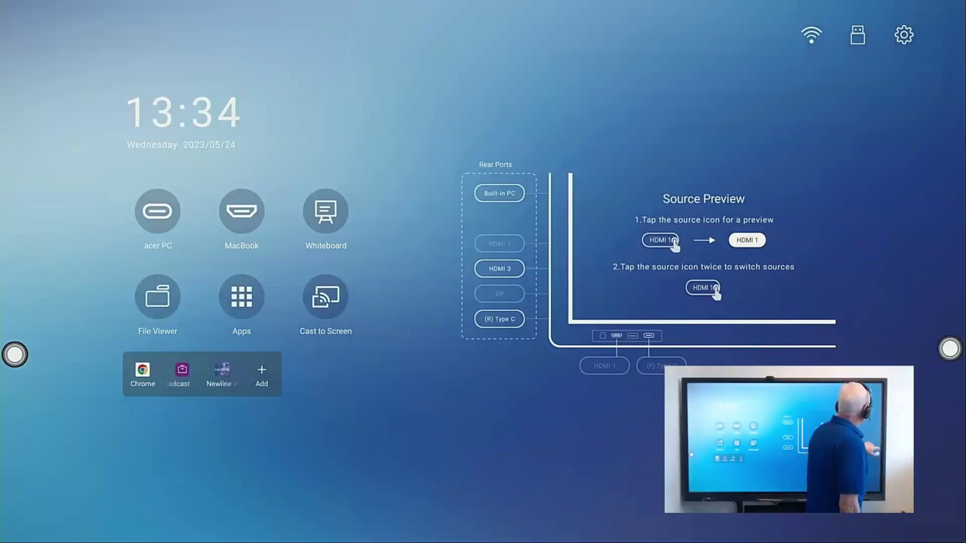
pyautogui.click(904, 35)
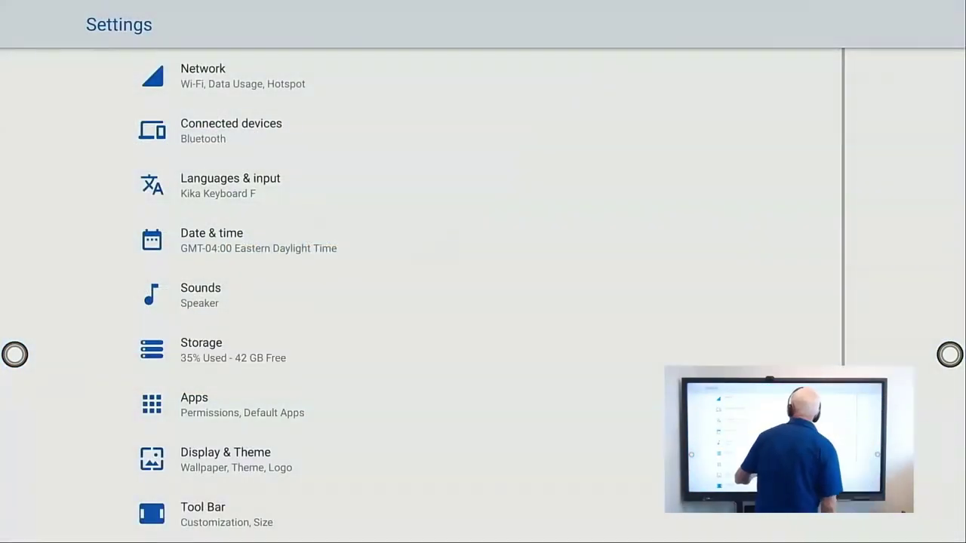
pyautogui.scroll(-5, 483, 302)
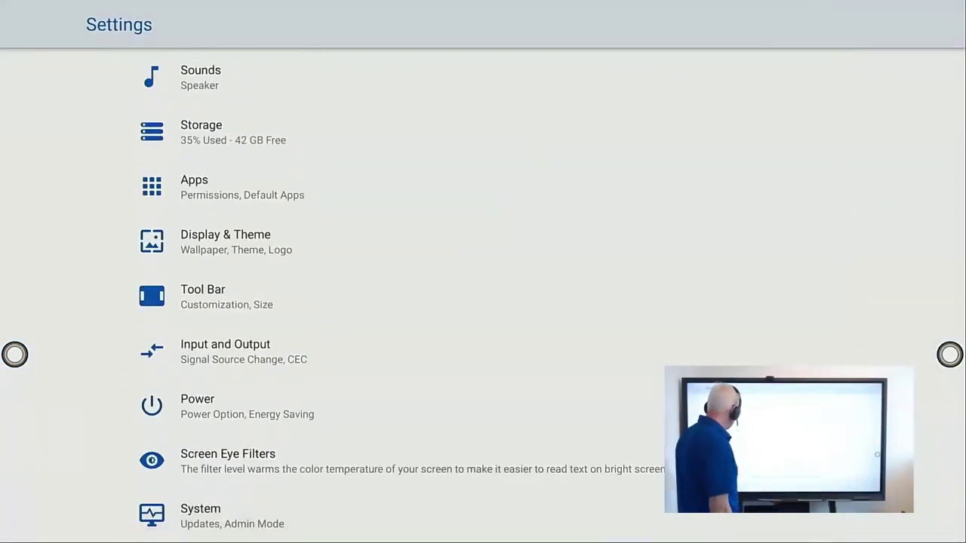
pyautogui.click(200, 516)
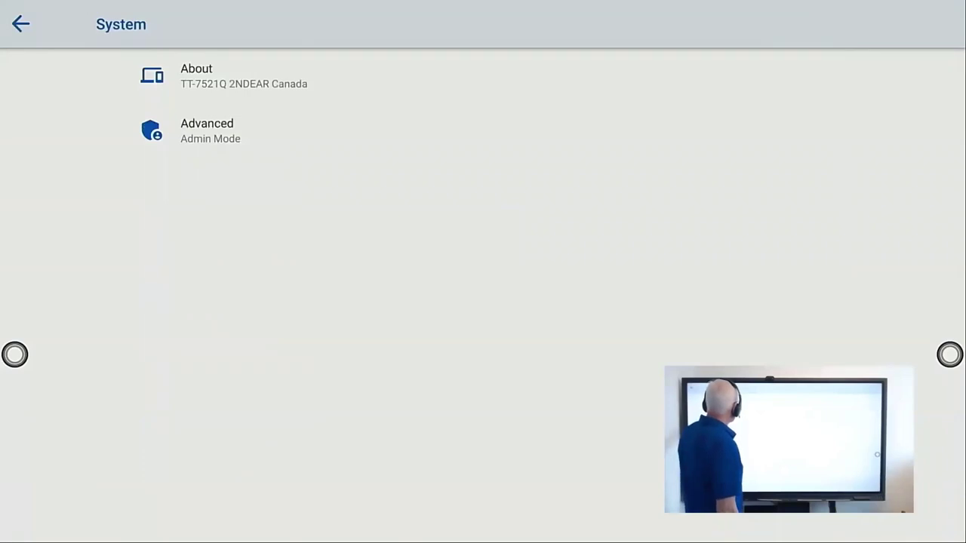
pyautogui.click(196, 76)
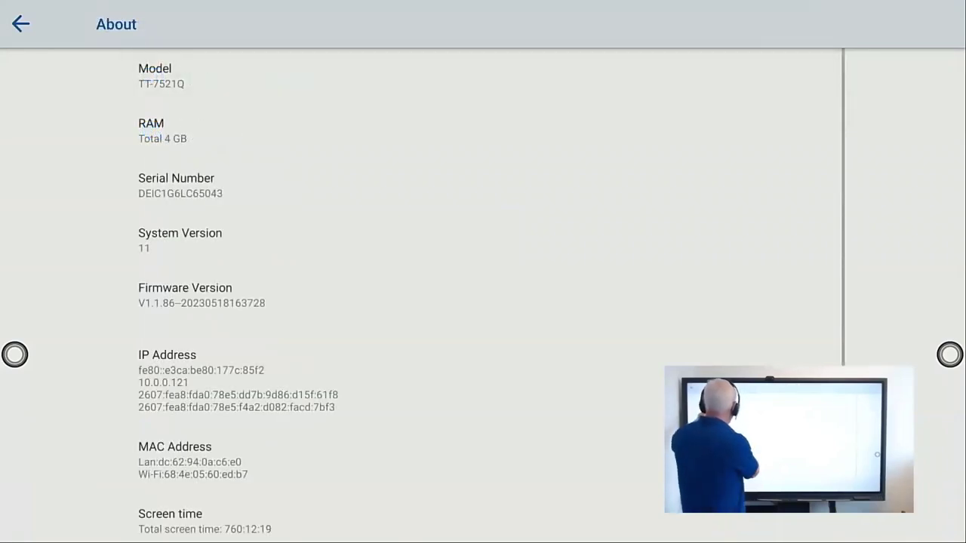
pyautogui.click(21, 23)
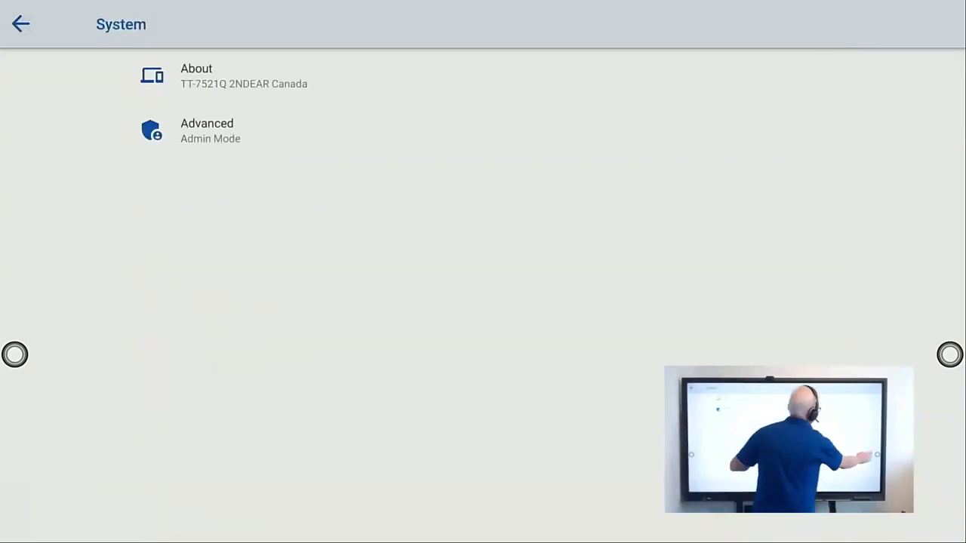
# - Go home, reopen Settings > System > About, and tap Model to reveal the USB firmware update screen
pyautogui.click(950, 354)
pyautogui.click(949, 285)
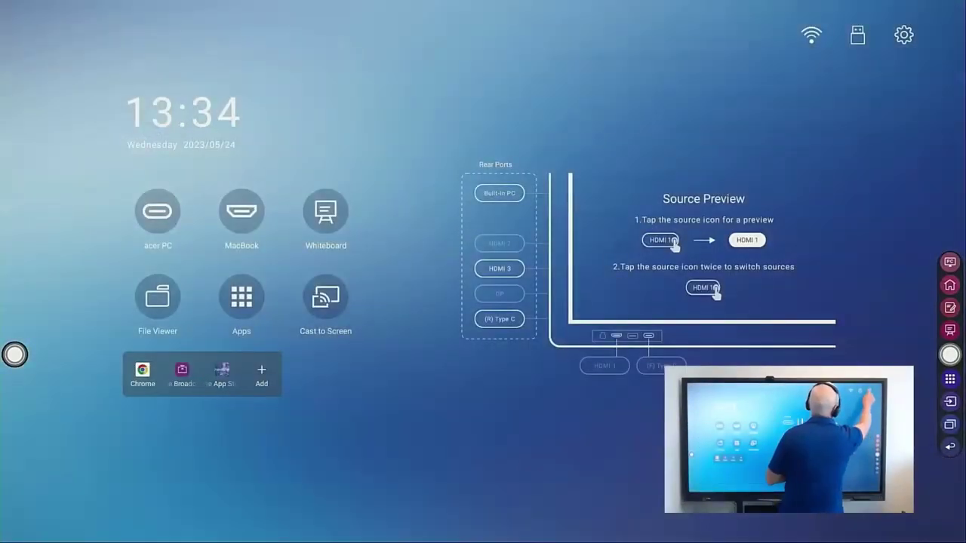
pyautogui.click(901, 35)
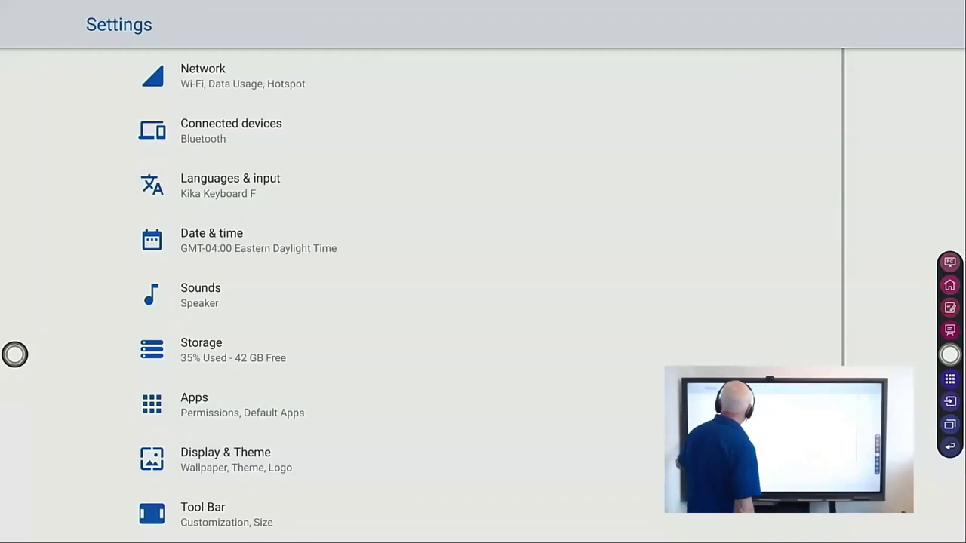
pyautogui.scroll(-4, 423, 294)
pyautogui.click(226, 516)
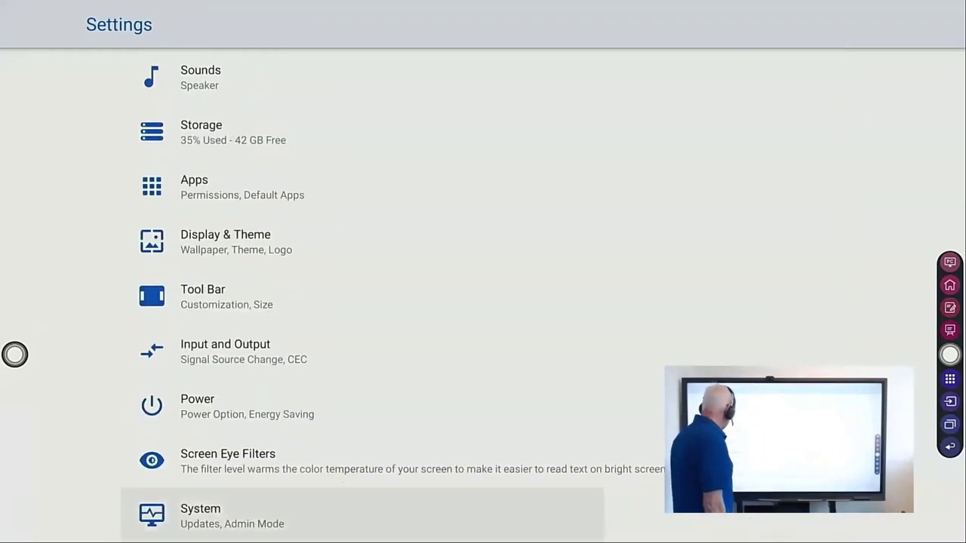
pyautogui.click(196, 76)
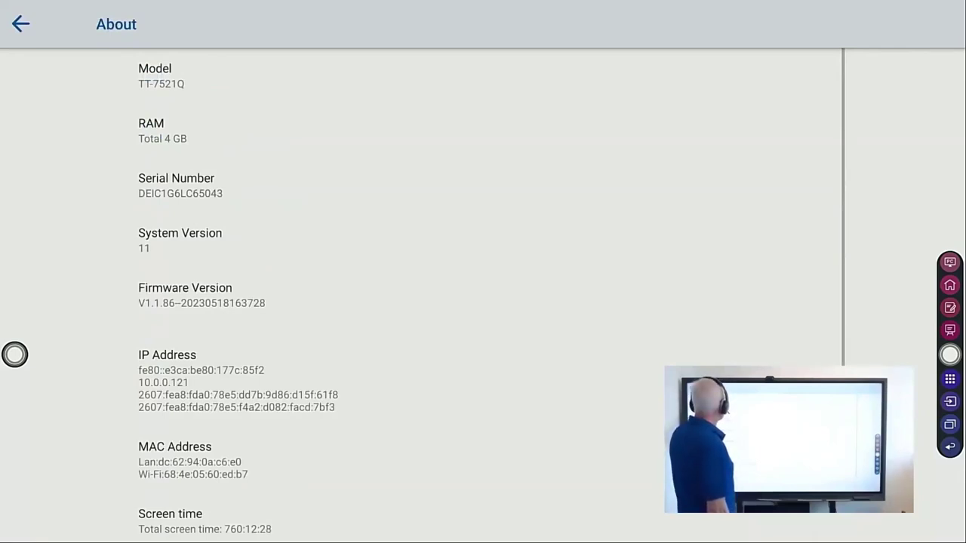
pyautogui.click(161, 75)
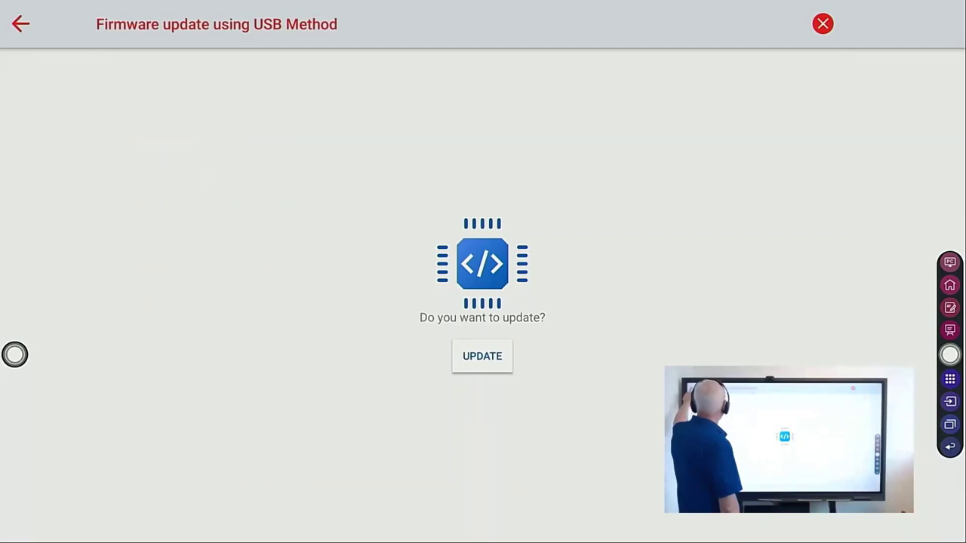
# - Re-unlock the firmware screen by tapping Model five times, then close it and return to the home screen
pyautogui.click(21, 24)
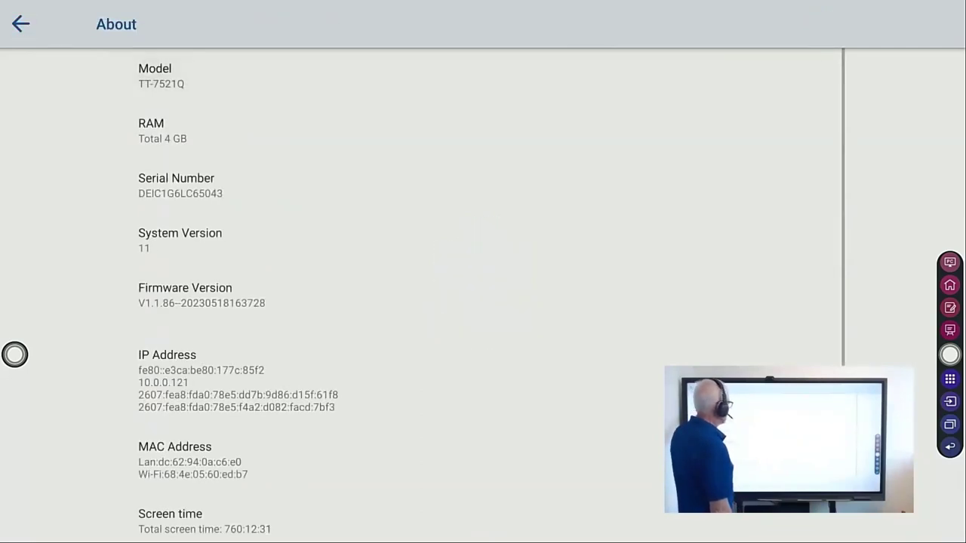
pyautogui.click(161, 76)
pyautogui.click(160, 76)
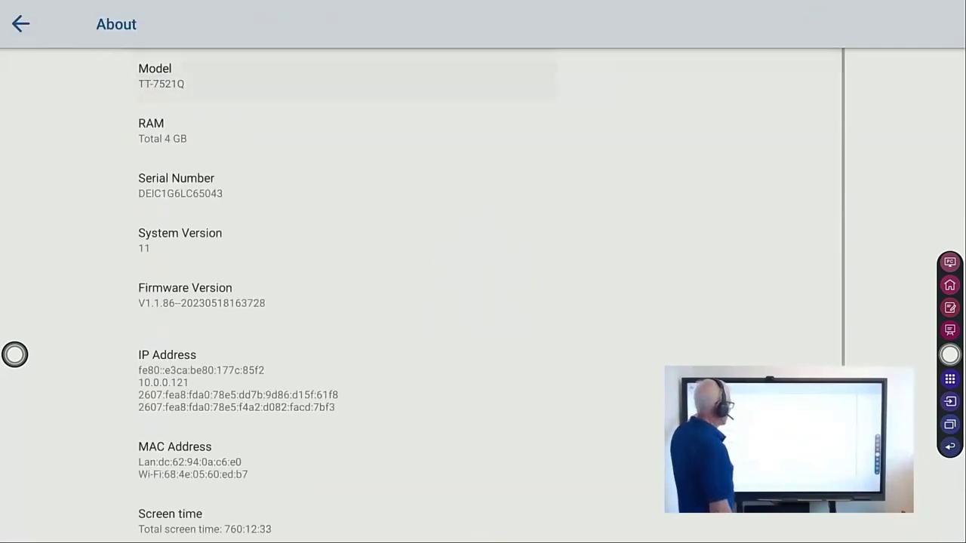
pyautogui.click(160, 75)
pyautogui.click(161, 76)
pyautogui.click(161, 75)
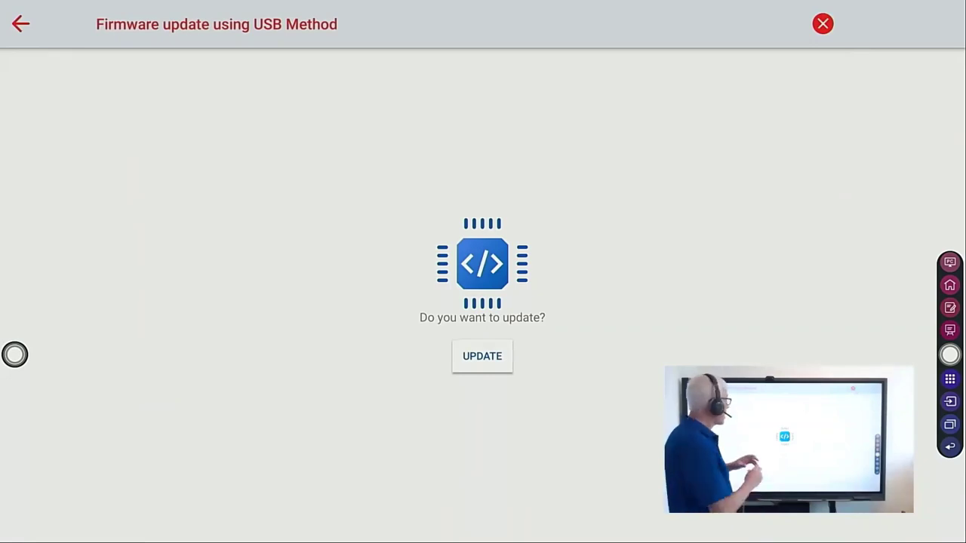
pyautogui.click(21, 23)
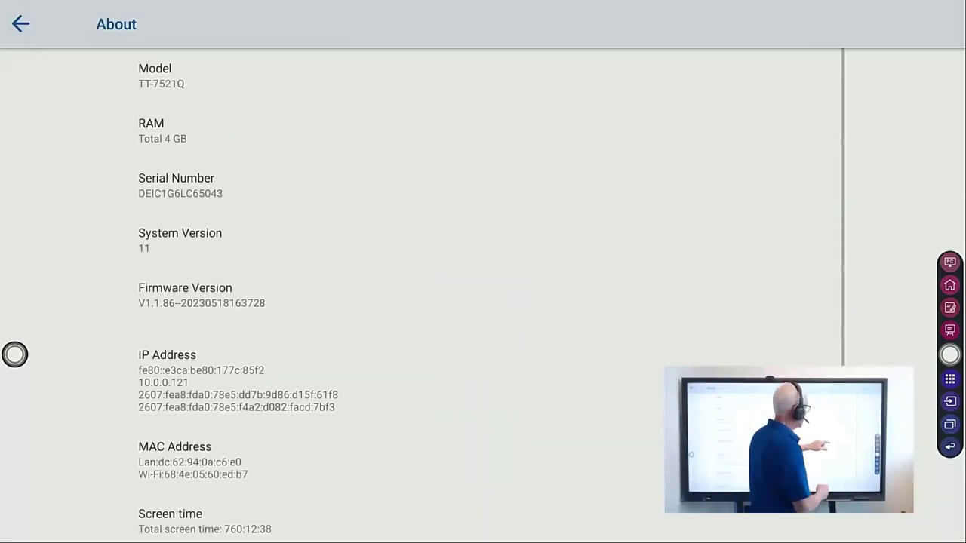
pyautogui.click(950, 284)
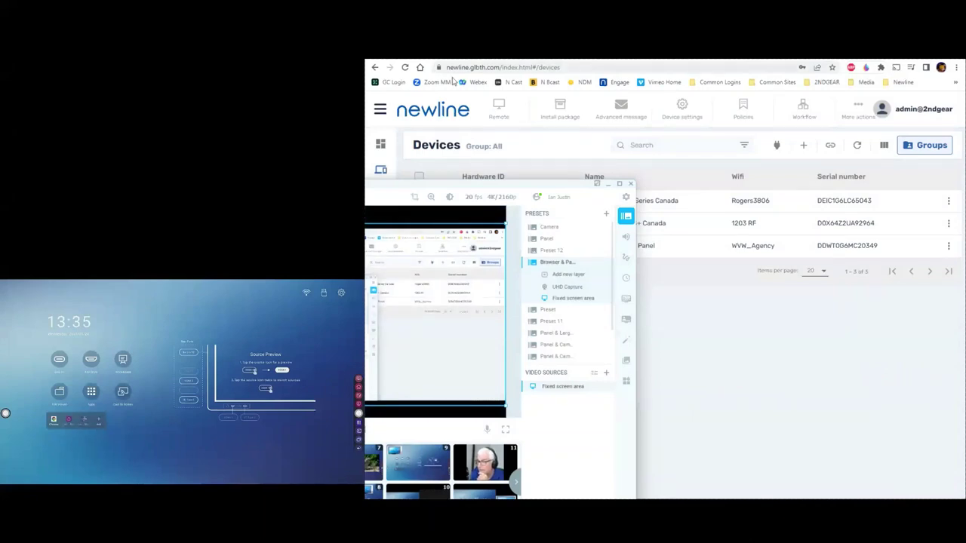
# - On the Devices page, open the 2NDGEAR Q Series Canada panel's action menu for a firmware update
pyautogui.click(523, 151)
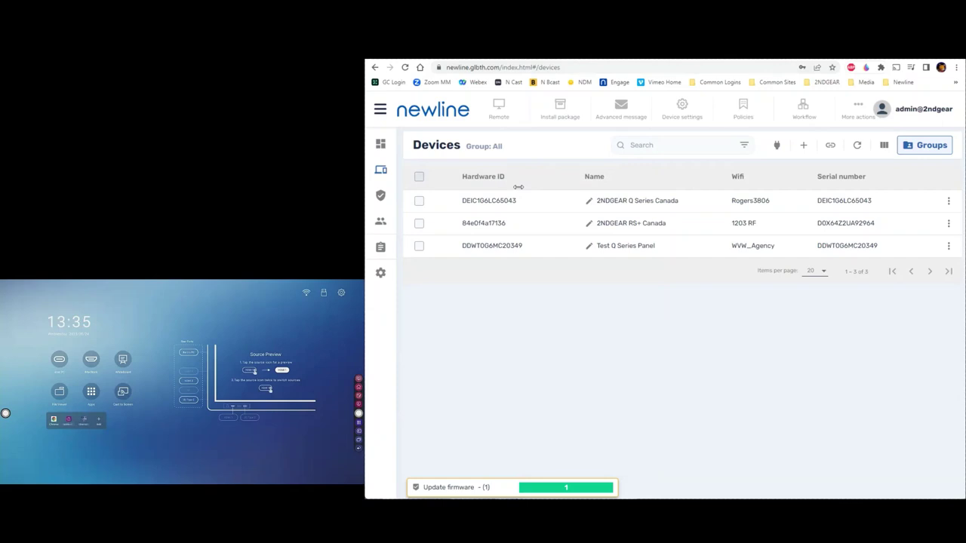
pyautogui.click(949, 201)
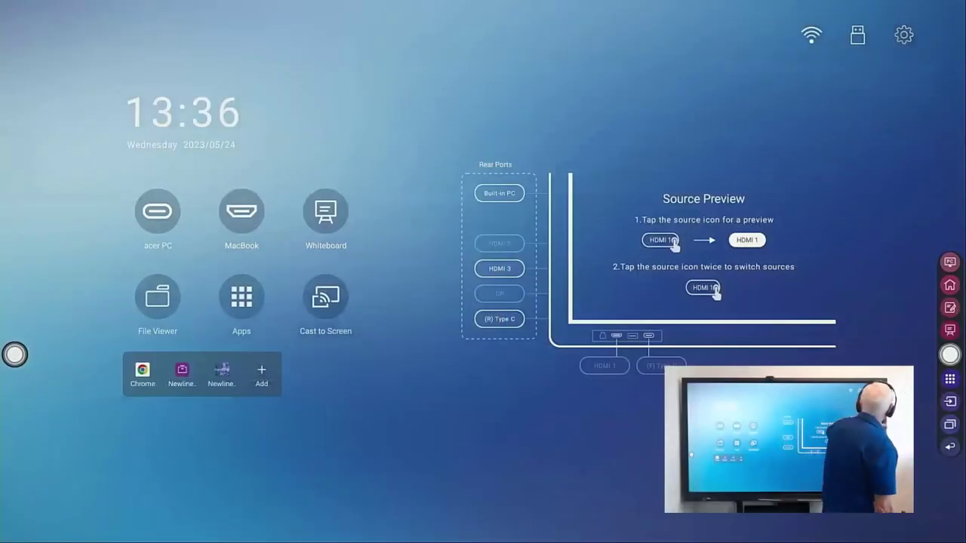
# - View the BBC News app's details in the panel's installed apps list
pyautogui.click(903, 34)
pyautogui.scroll(-1, 483, 302)
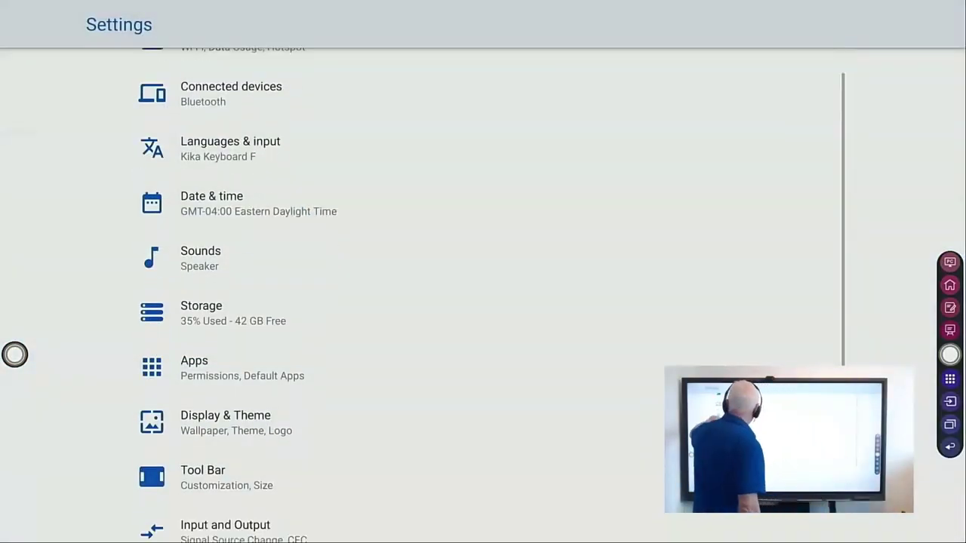
pyautogui.scroll(-3, 483, 302)
pyautogui.click(226, 241)
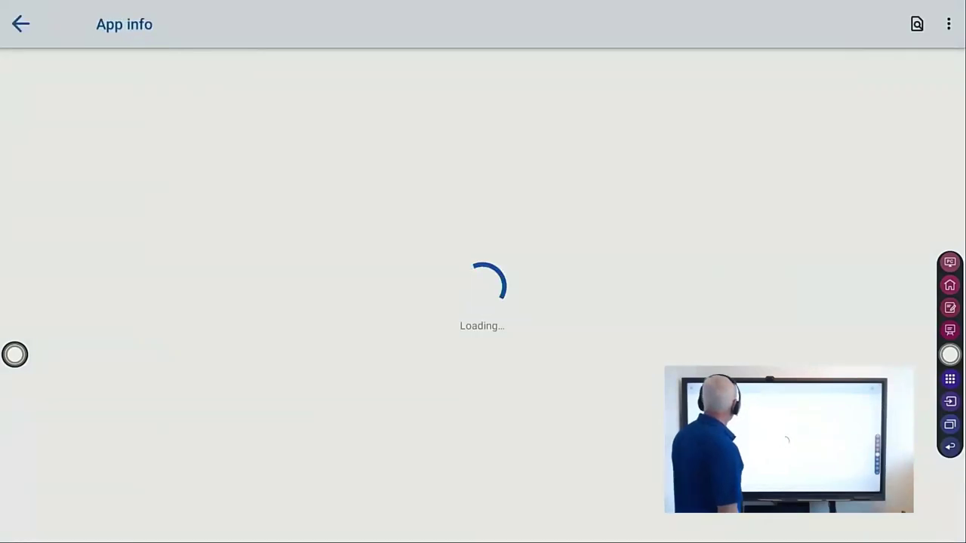
pyautogui.scroll(-1, 483, 302)
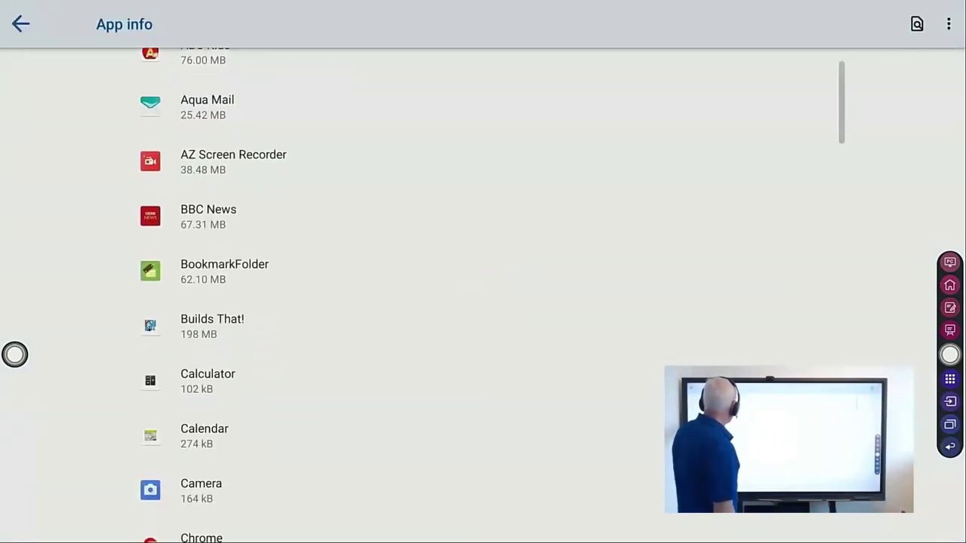
pyautogui.click(208, 217)
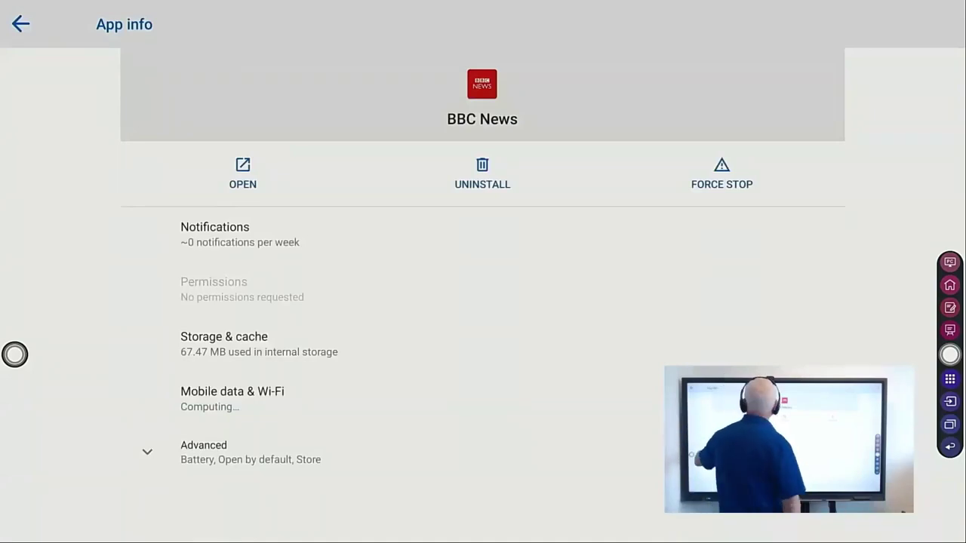
# - Back out to the main settings list and open the System page
pyautogui.click(21, 24)
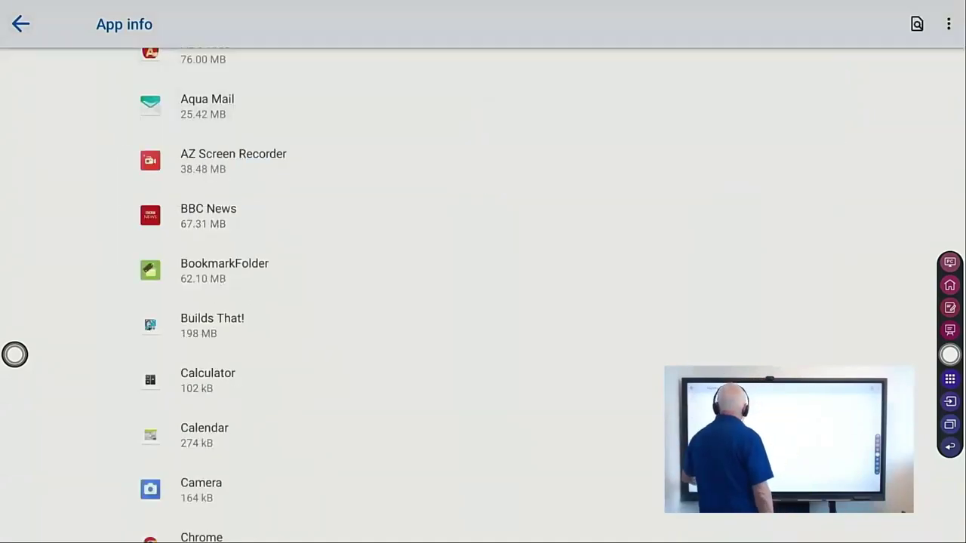
pyautogui.click(20, 23)
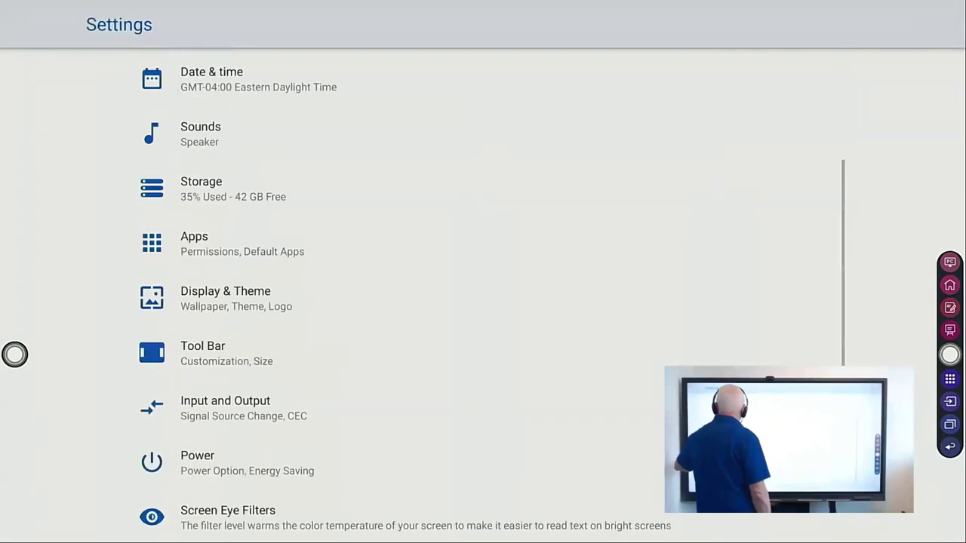
pyautogui.scroll(-1, 490, 294)
pyautogui.click(201, 516)
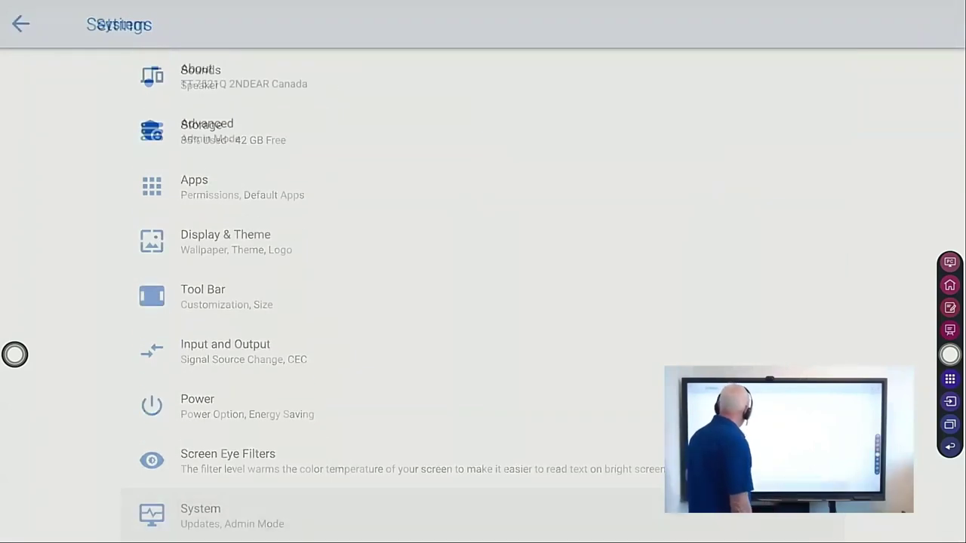
# - Enter admin mode with the admin passcode and open Security > Gadgets lock
pyautogui.click(206, 130)
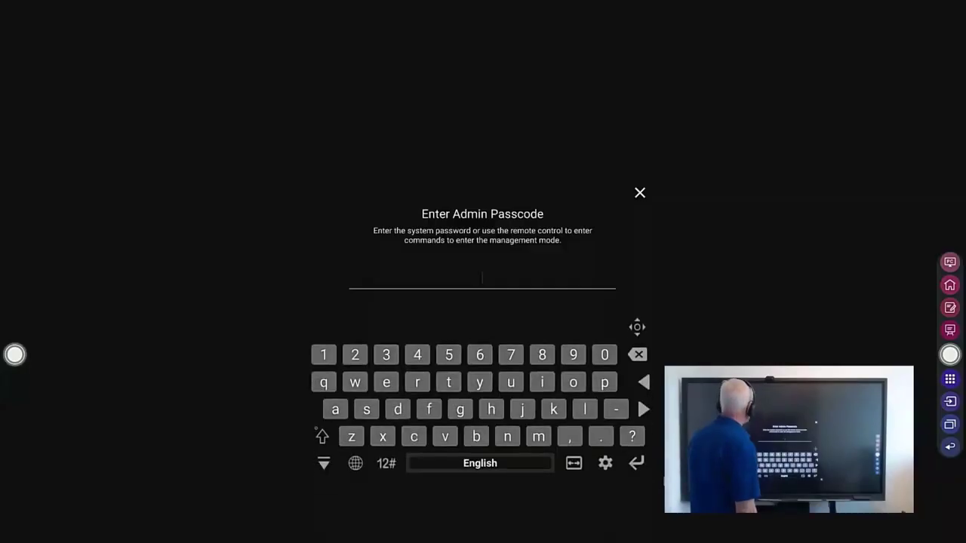
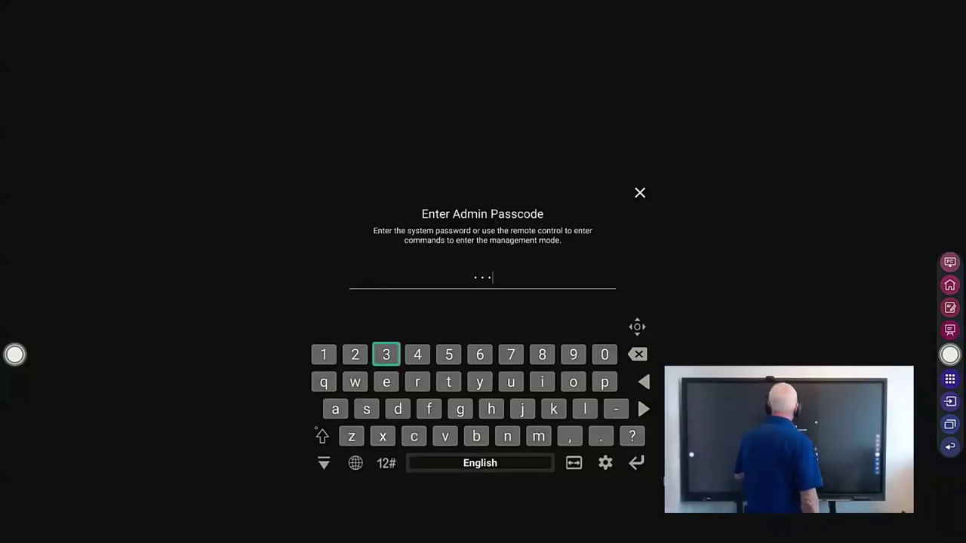
pyautogui.press('Return')
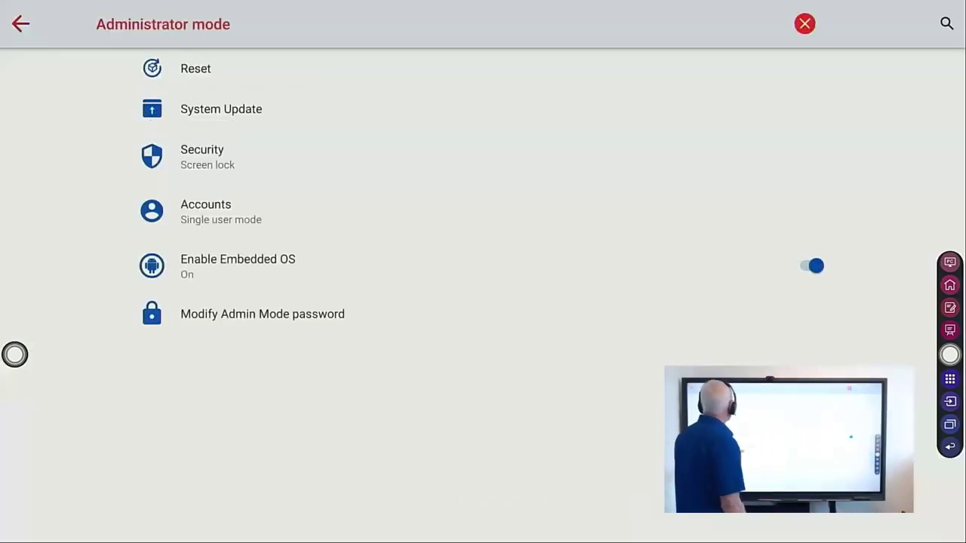
pyautogui.click(203, 156)
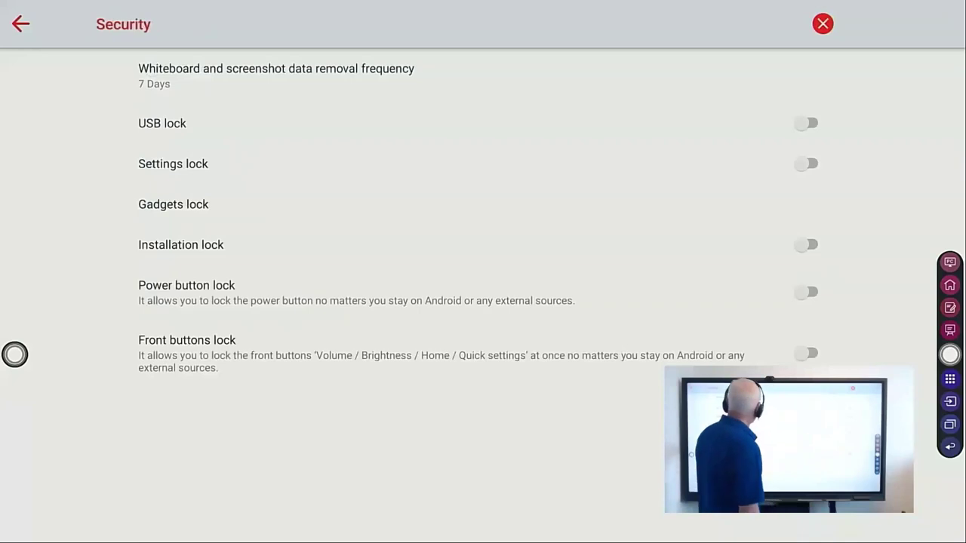
pyautogui.click(173, 204)
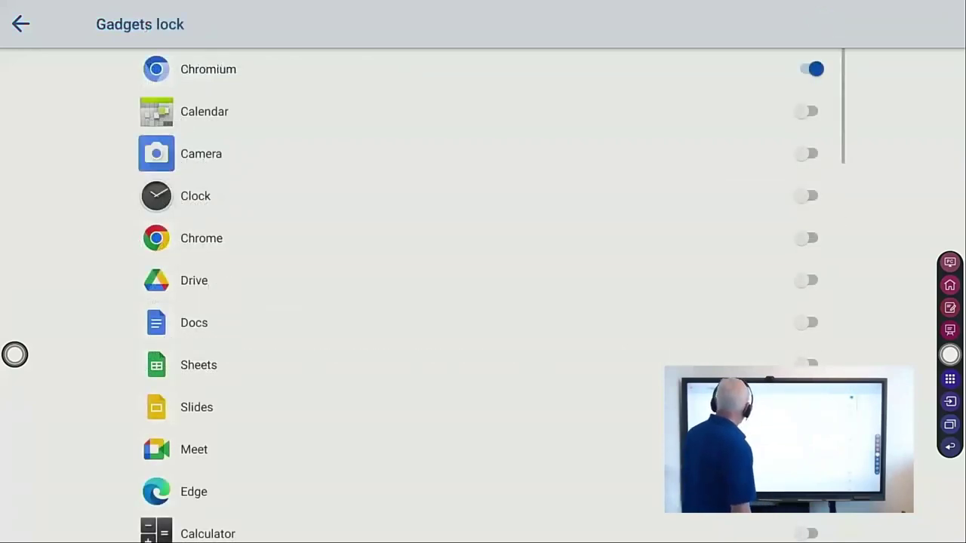
# - Leave BBC News unlocked after toggling it, and switch on the Jamboard gadgets lock
pyautogui.scroll(-10, 483, 294)
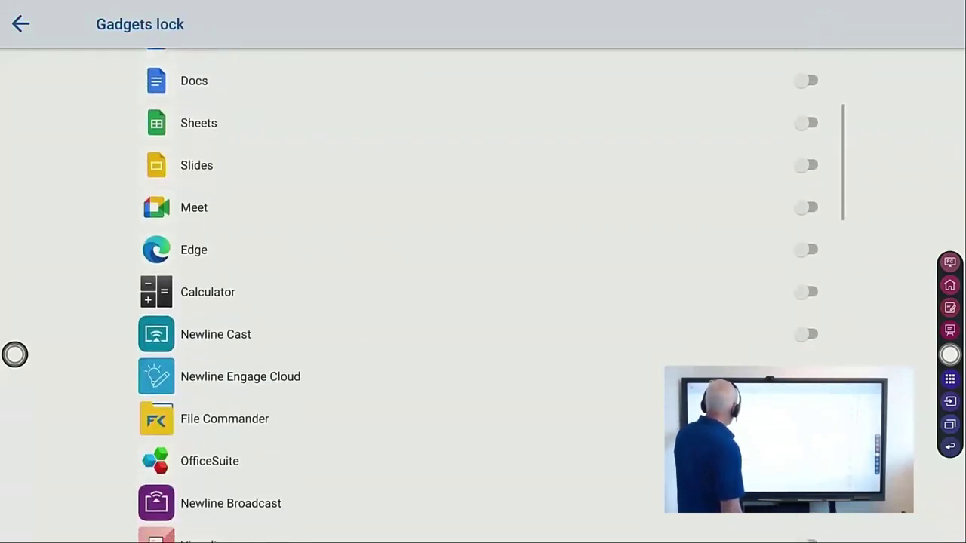
pyautogui.scroll(-7, 483, 294)
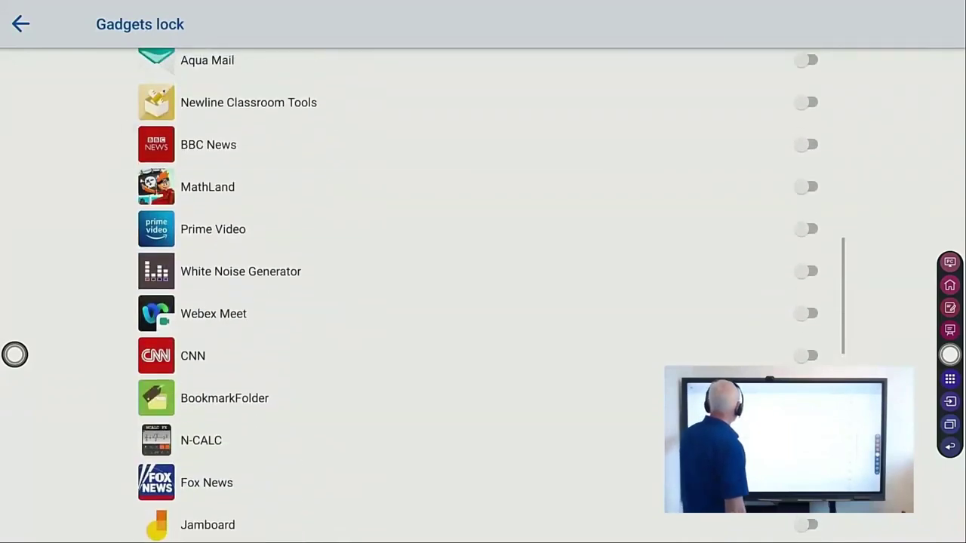
pyautogui.click(812, 145)
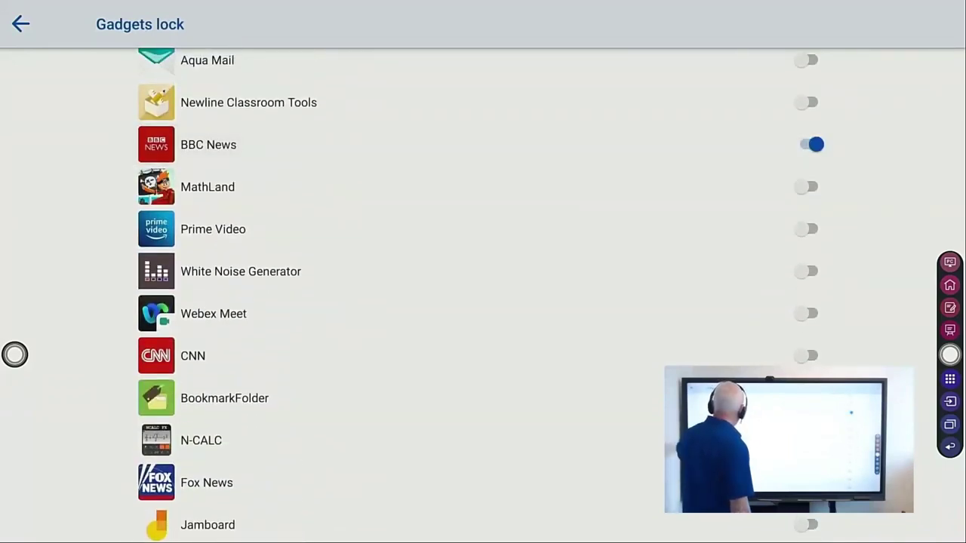
pyautogui.click(812, 144)
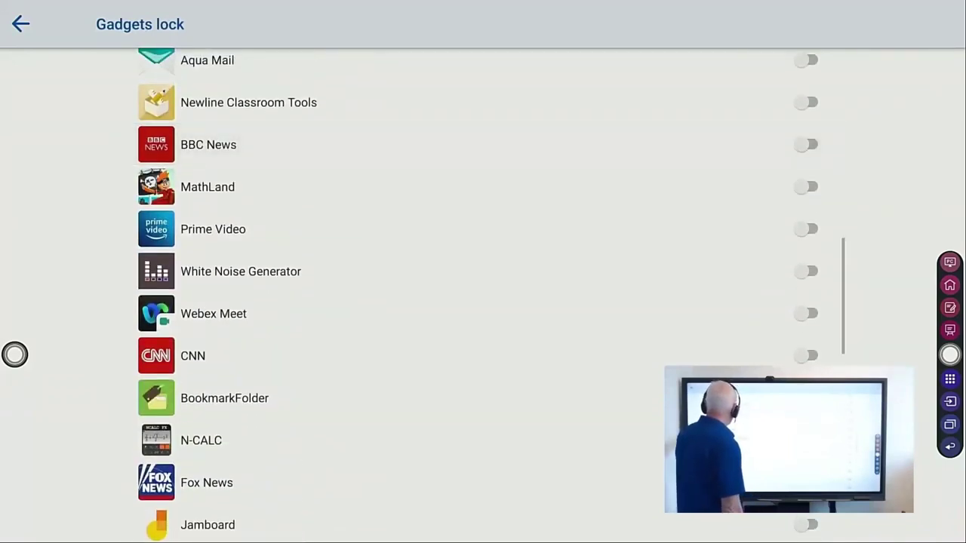
pyautogui.scroll(-5, 483, 295)
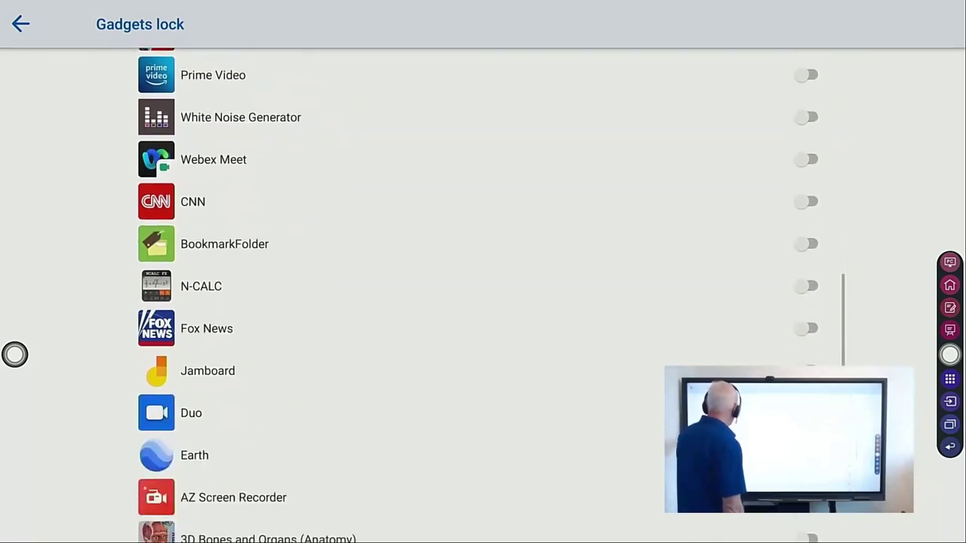
pyautogui.click(812, 260)
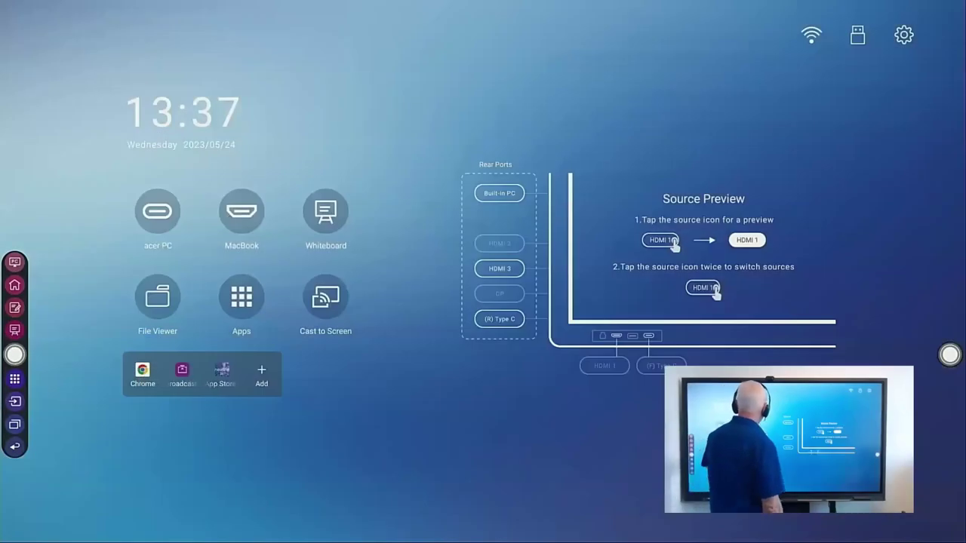
# - Scroll through the home screen's app grid to confirm Jamboard is missing, then close it
pyautogui.click(241, 298)
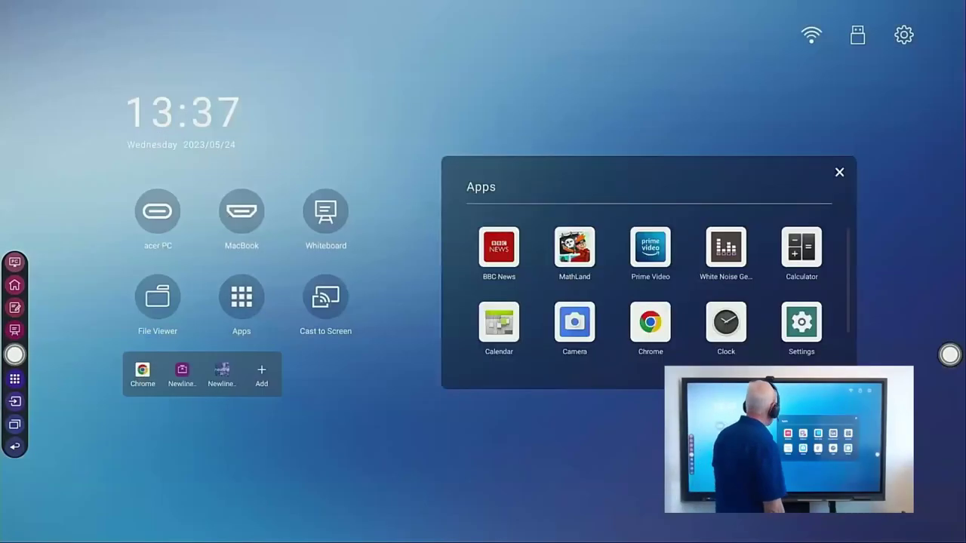
pyautogui.scroll(-10, 649, 294)
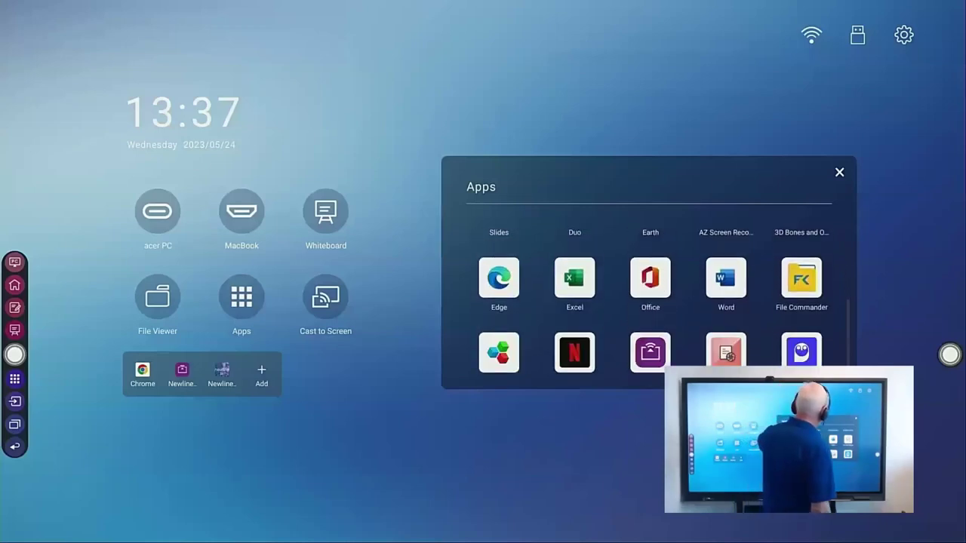
pyautogui.scroll(-5, 649, 295)
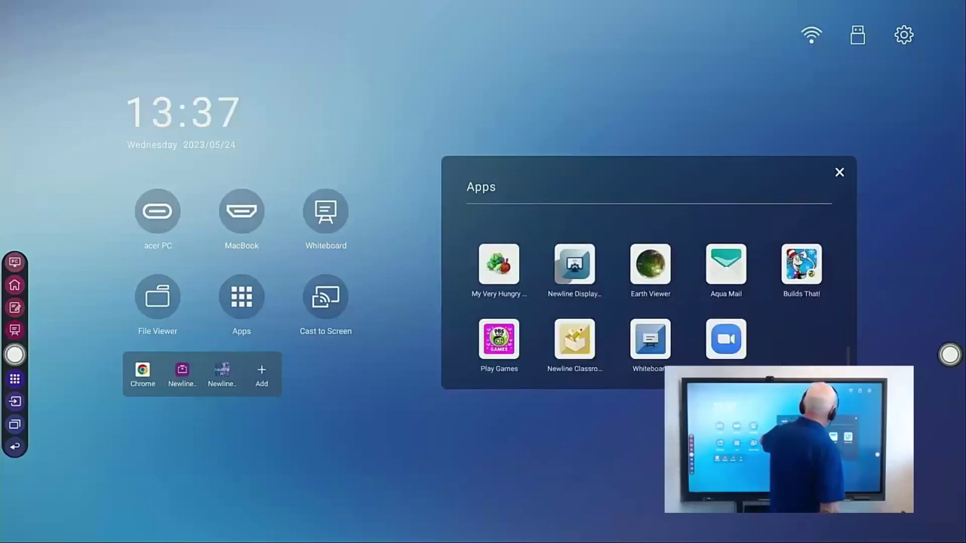
pyautogui.scroll(10, 649, 294)
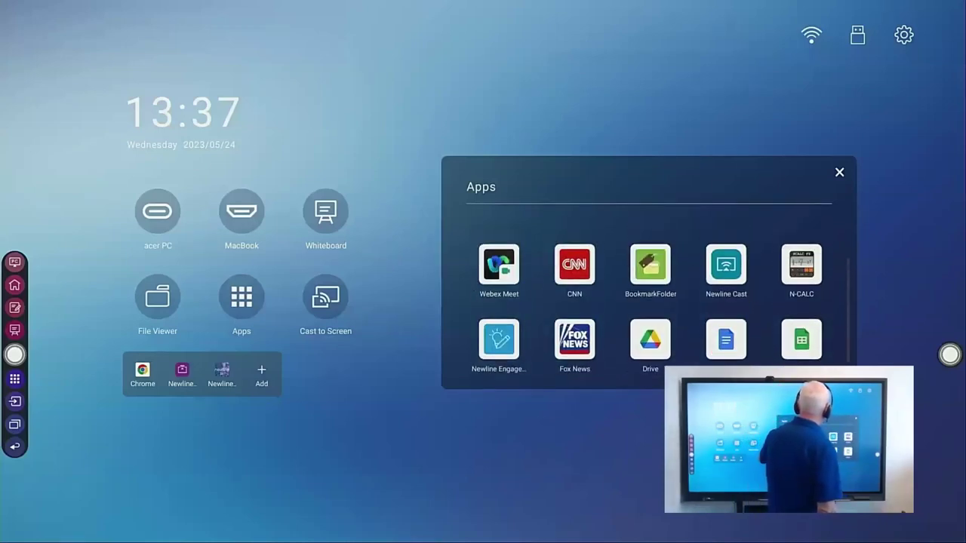
pyautogui.scroll(-3, 649, 294)
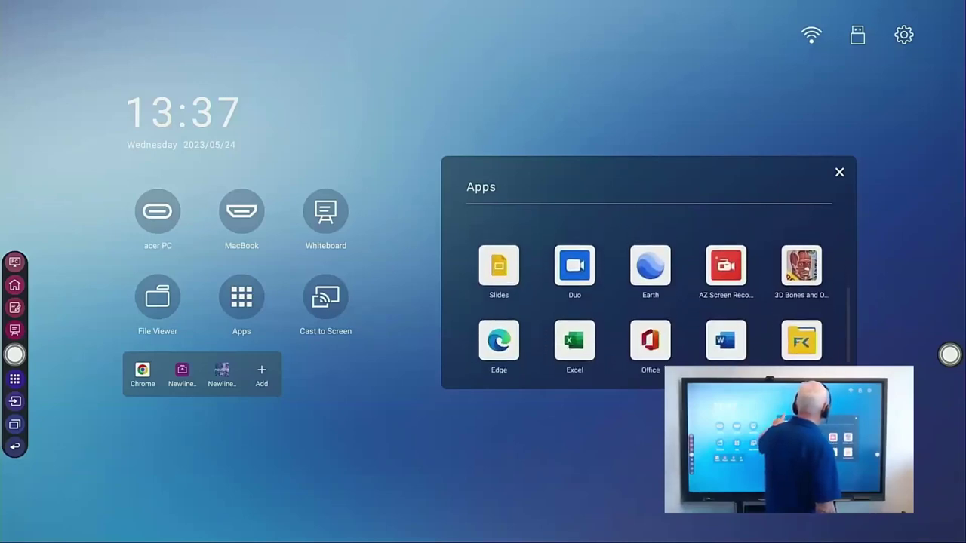
pyautogui.scroll(4, 649, 294)
pyautogui.scroll(3, 649, 294)
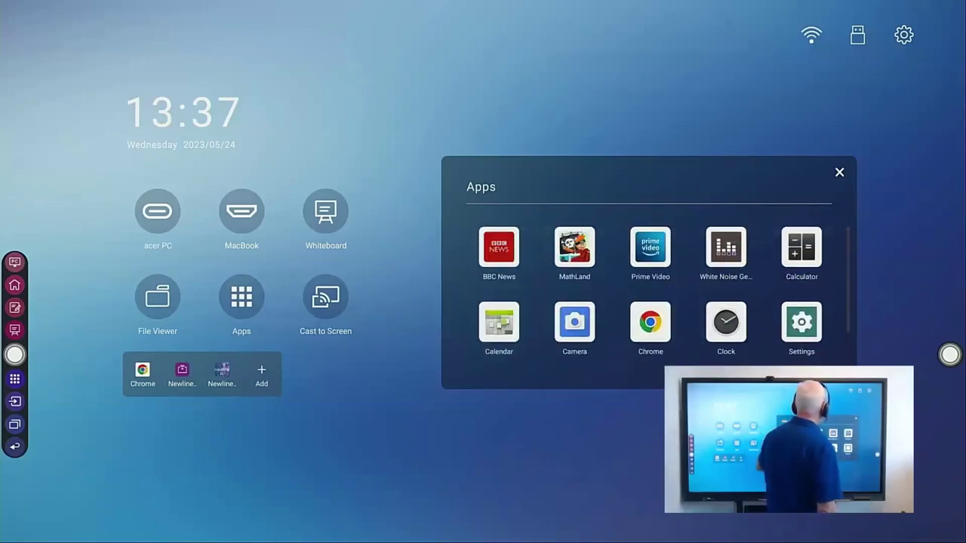
pyautogui.click(839, 172)
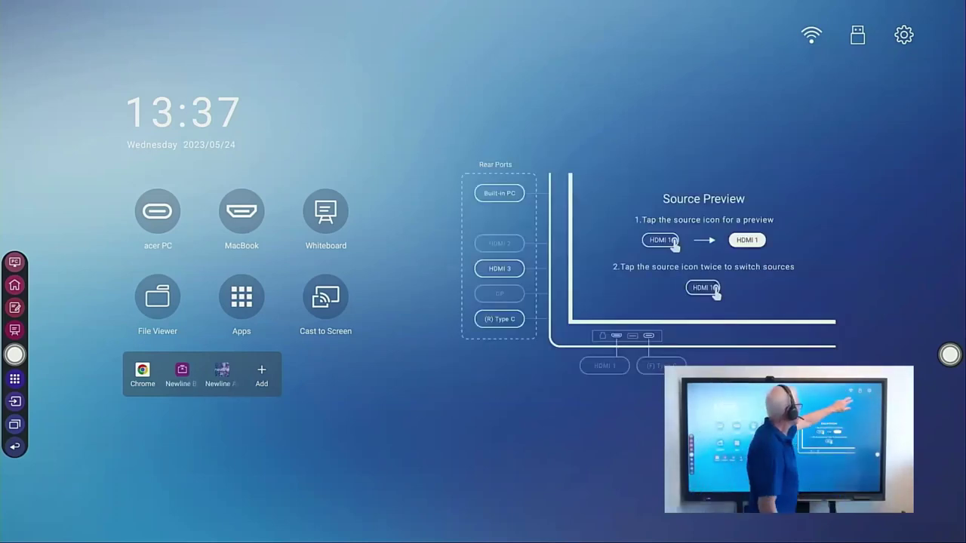
# - Unlock Administrator mode under System > Advanced with the admin passcode and open Security settings
pyautogui.click(904, 35)
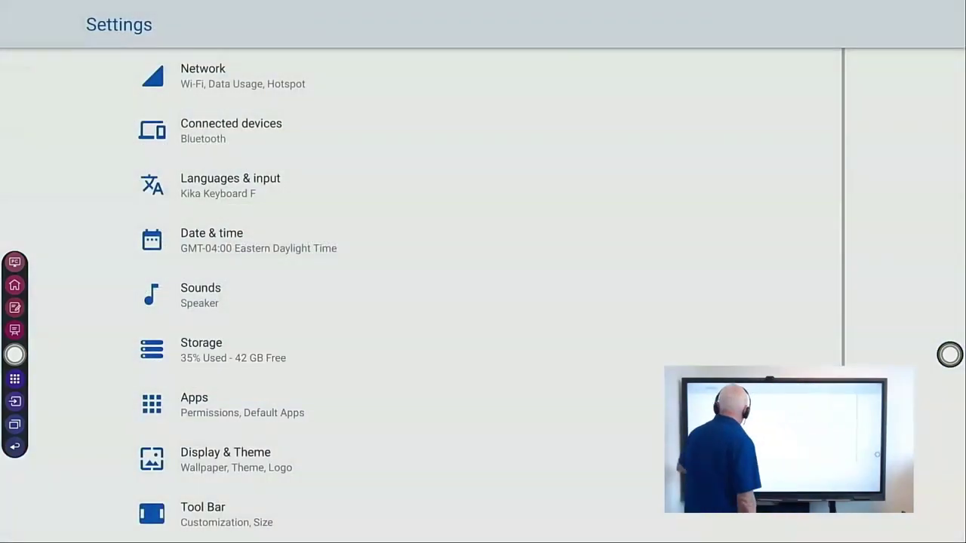
pyautogui.scroll(-3, 483, 302)
pyautogui.click(199, 513)
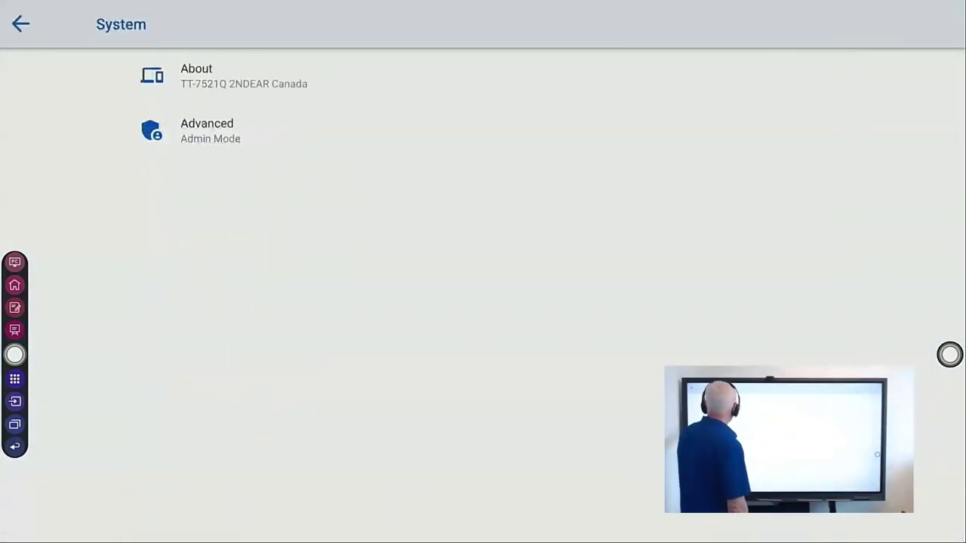
pyautogui.click(206, 131)
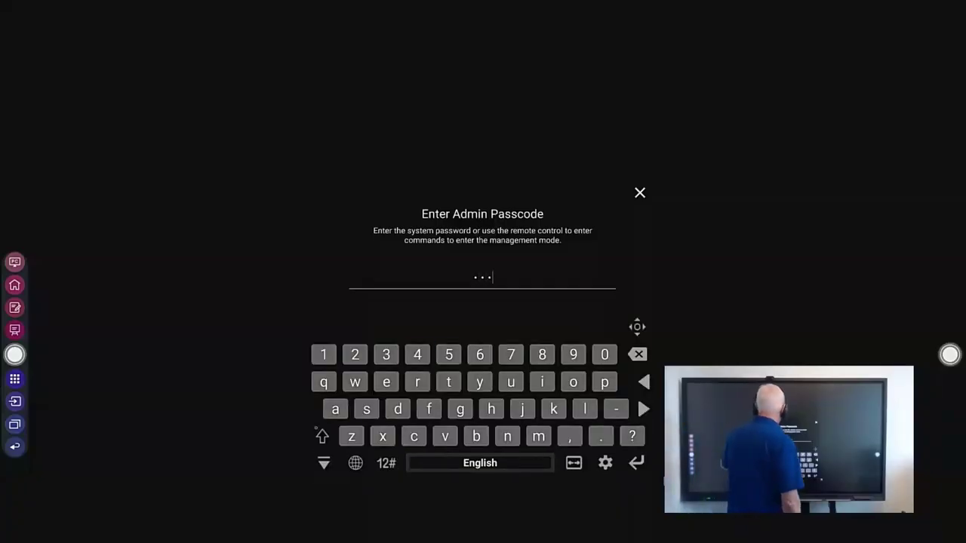
pyautogui.press('Return')
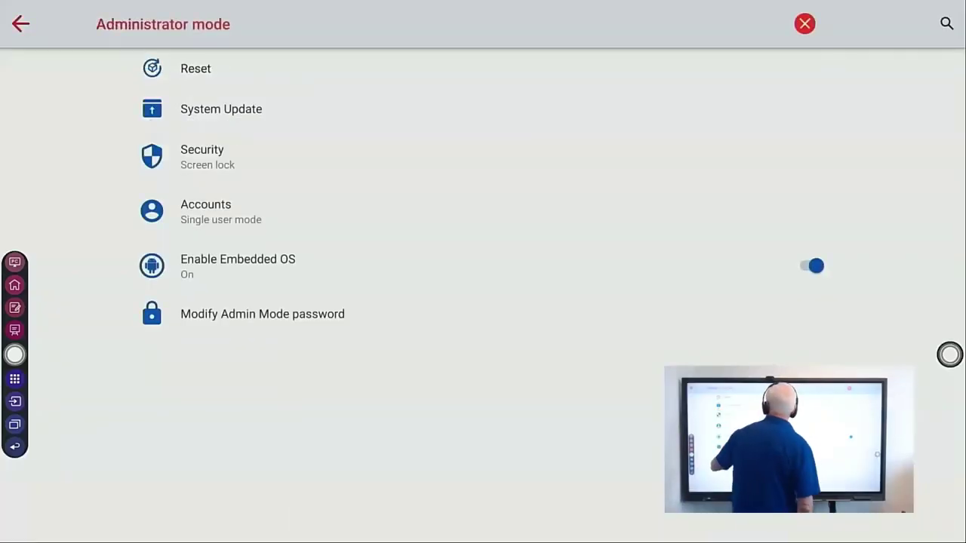
pyautogui.click(202, 156)
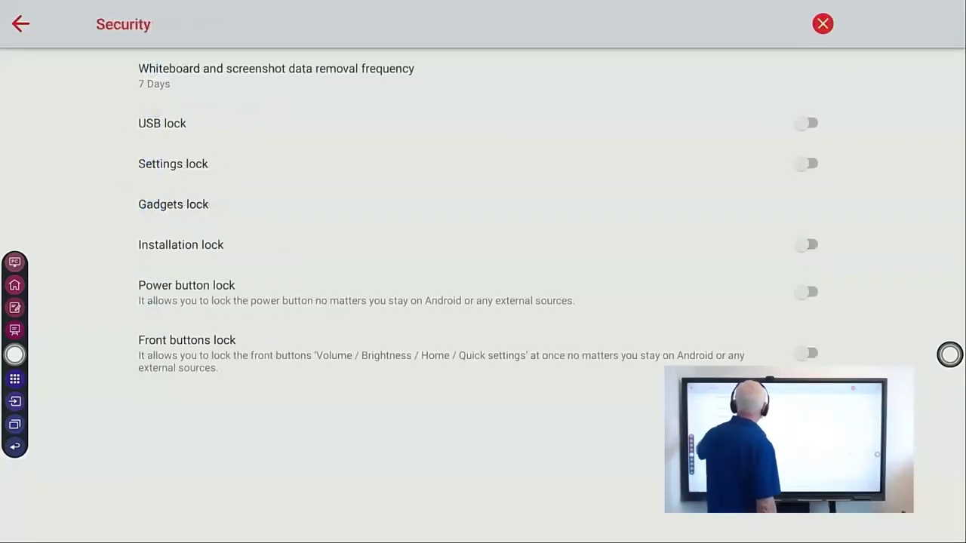
# - Switch off Jamboard's Gadgets lock, leaving only Chromium locked, and go back to Security
pyautogui.click(173, 205)
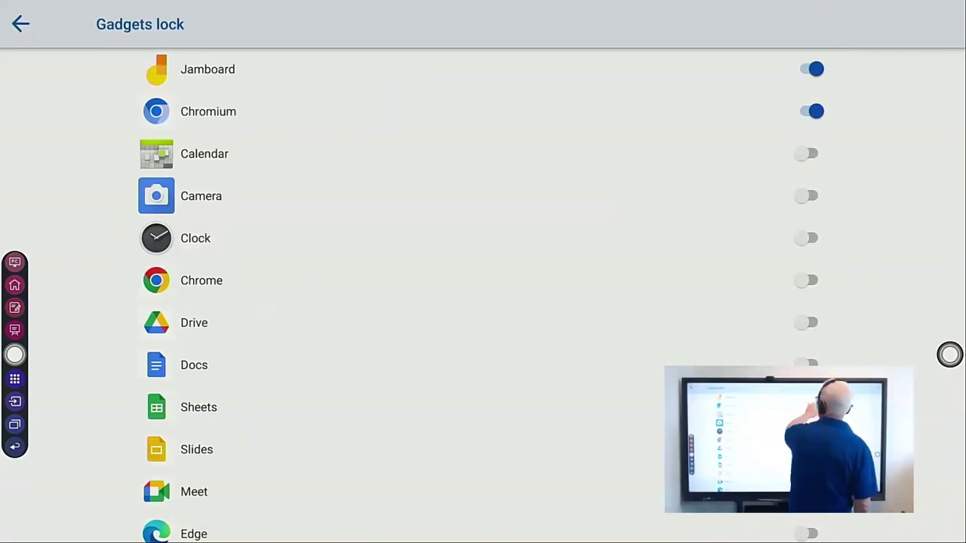
pyautogui.click(811, 69)
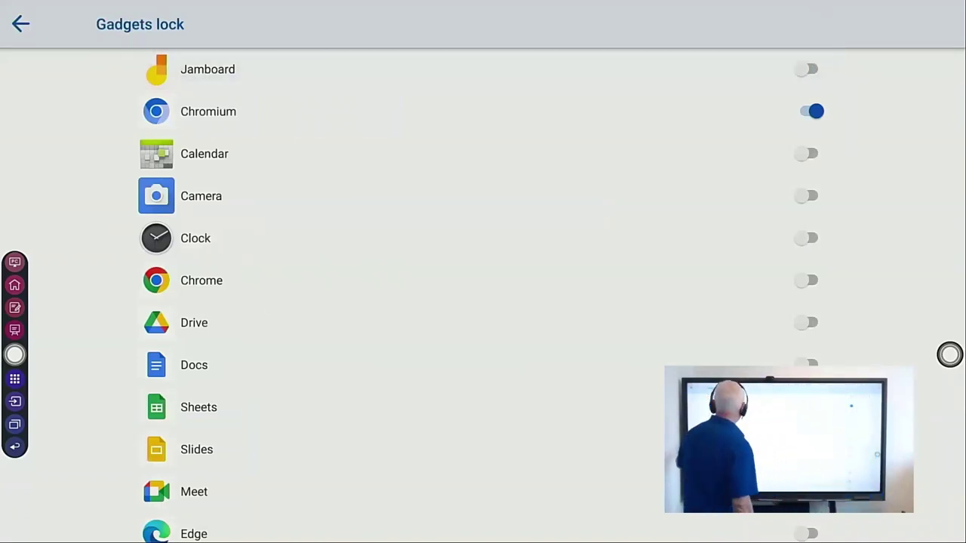
pyautogui.click(20, 24)
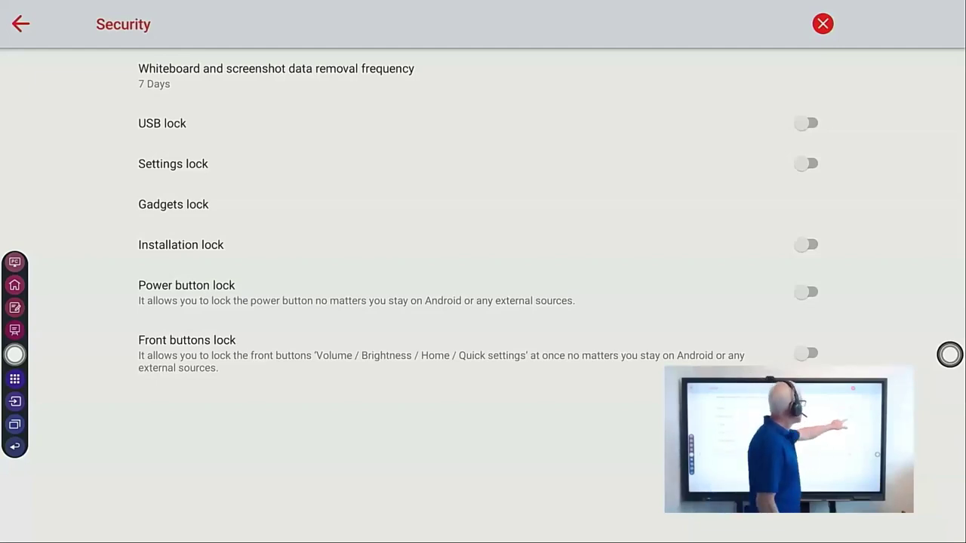
# - Leave Settings lock off, enable Installation lock, and return to the home screen
pyautogui.click(806, 163)
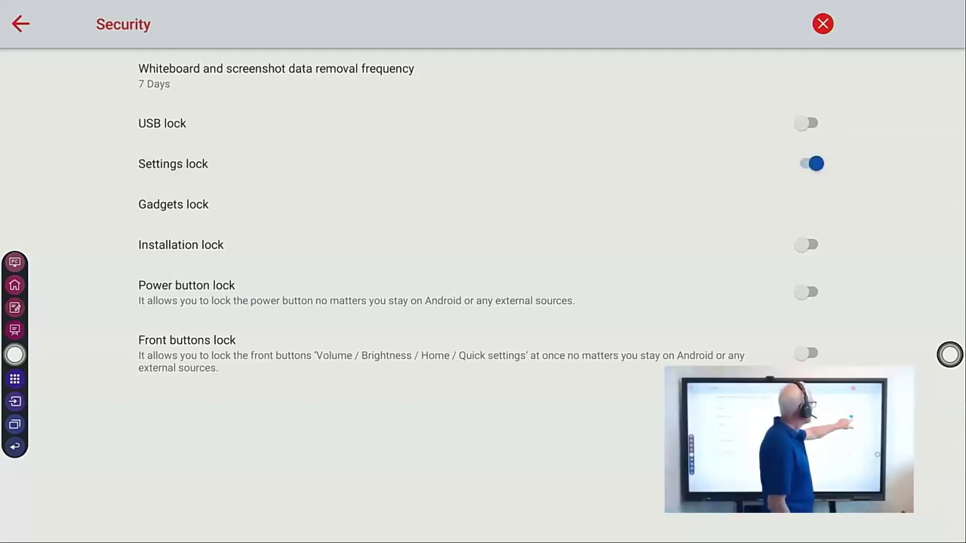
pyautogui.click(806, 163)
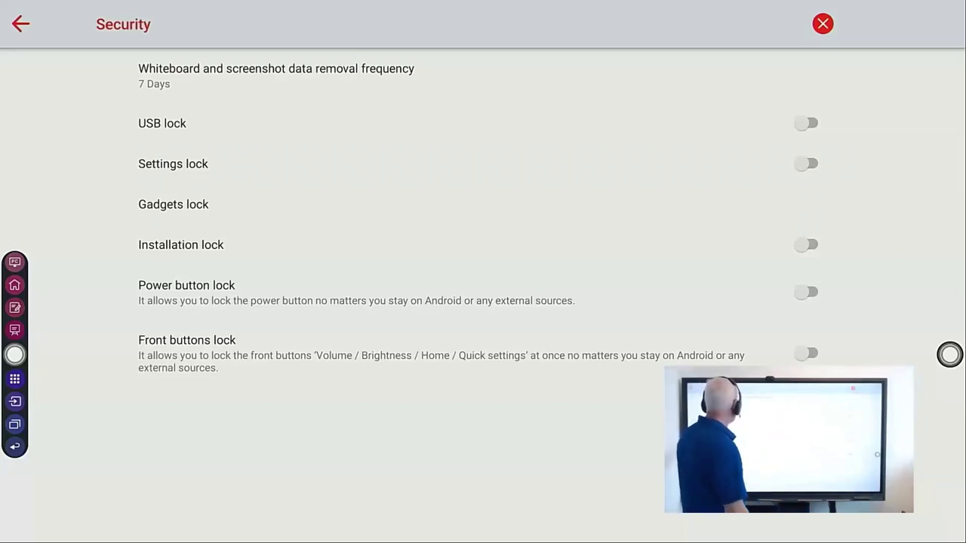
pyautogui.click(807, 244)
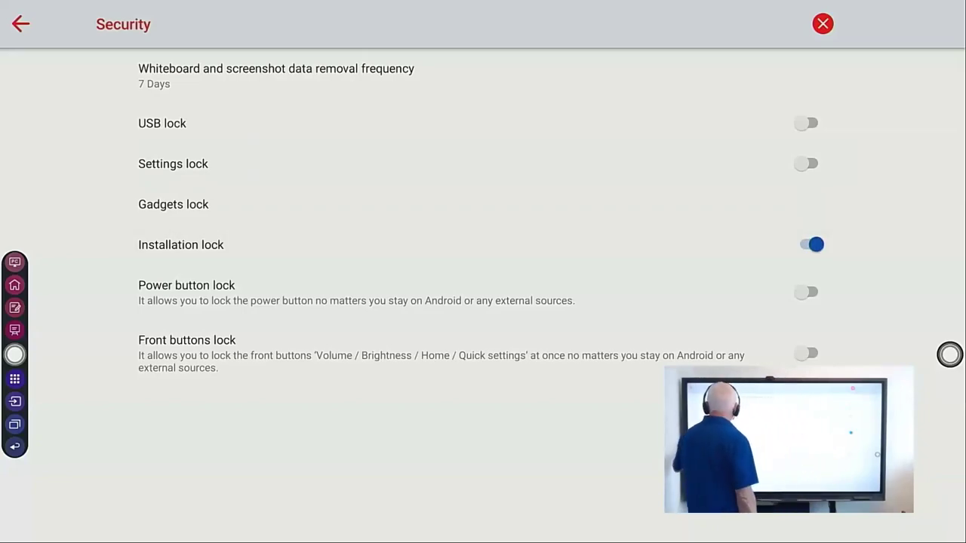
pyautogui.click(15, 285)
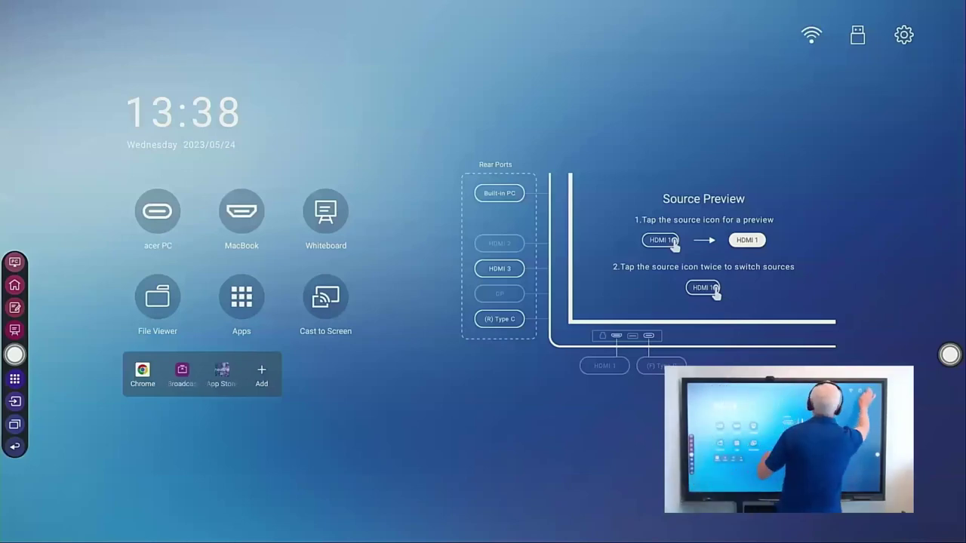
# - Go back to the home screen and show all installed apps
pyautogui.click(903, 35)
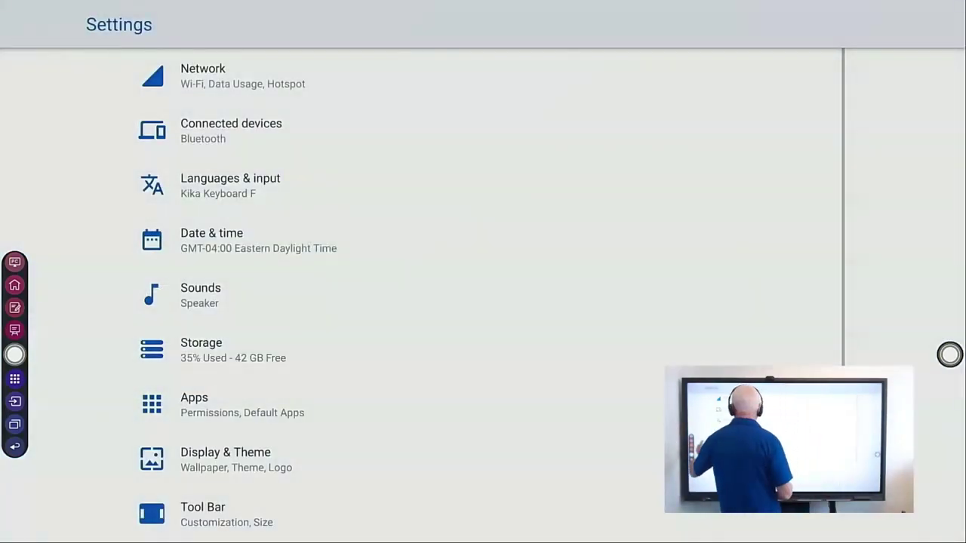
pyautogui.click(15, 446)
pyautogui.click(15, 378)
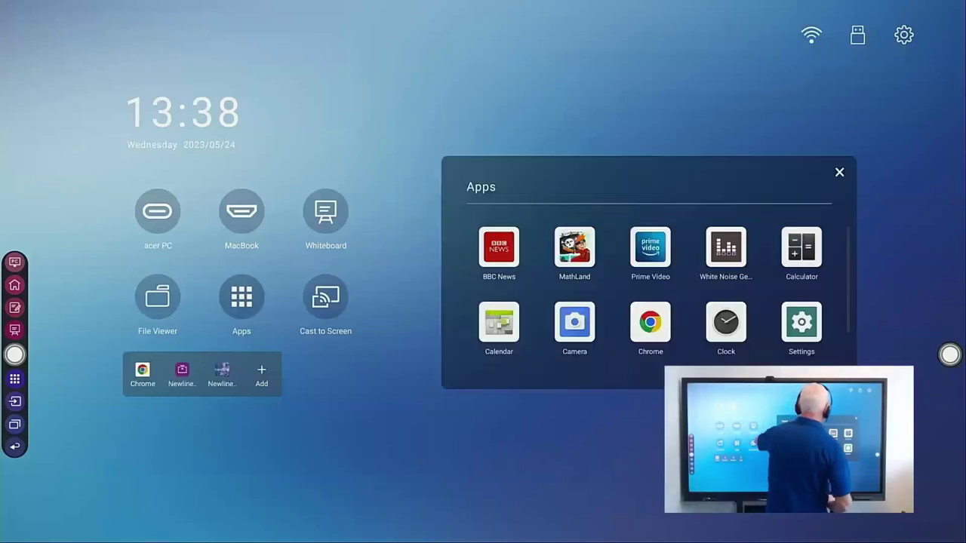
# - Scroll through the apps panel, return to its top, and close it
pyautogui.scroll(-3, 649, 295)
pyautogui.scroll(-5, 649, 294)
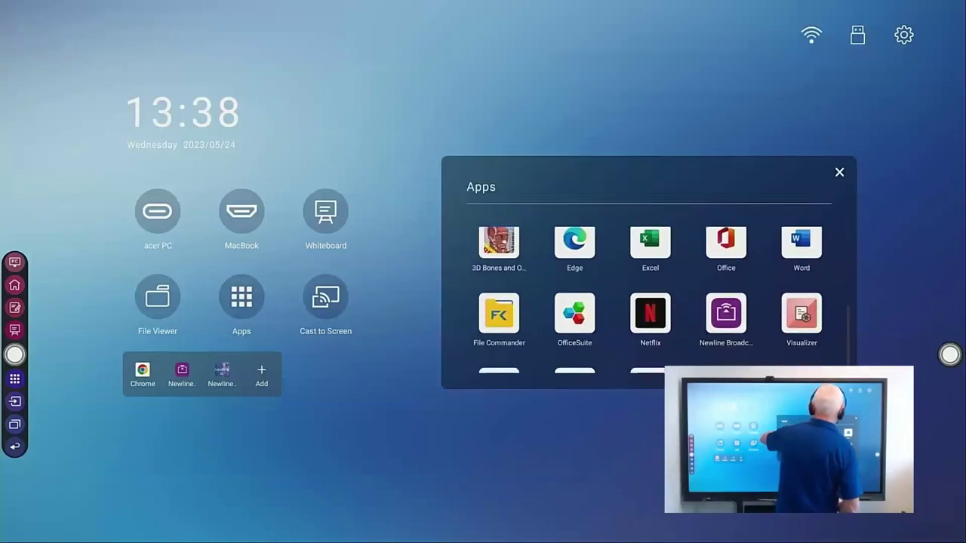
pyautogui.scroll(-4, 649, 294)
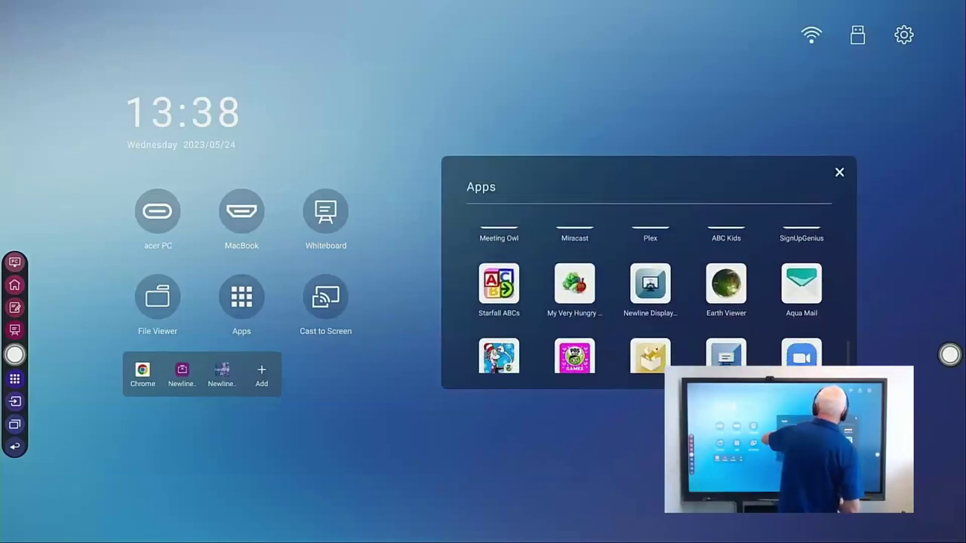
pyautogui.scroll(-5, 649, 294)
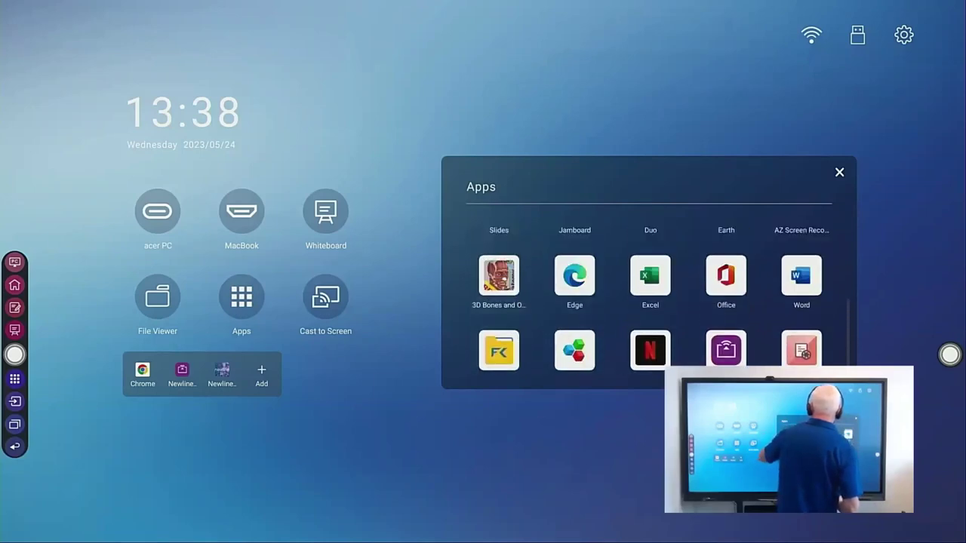
pyautogui.scroll(10, 649, 294)
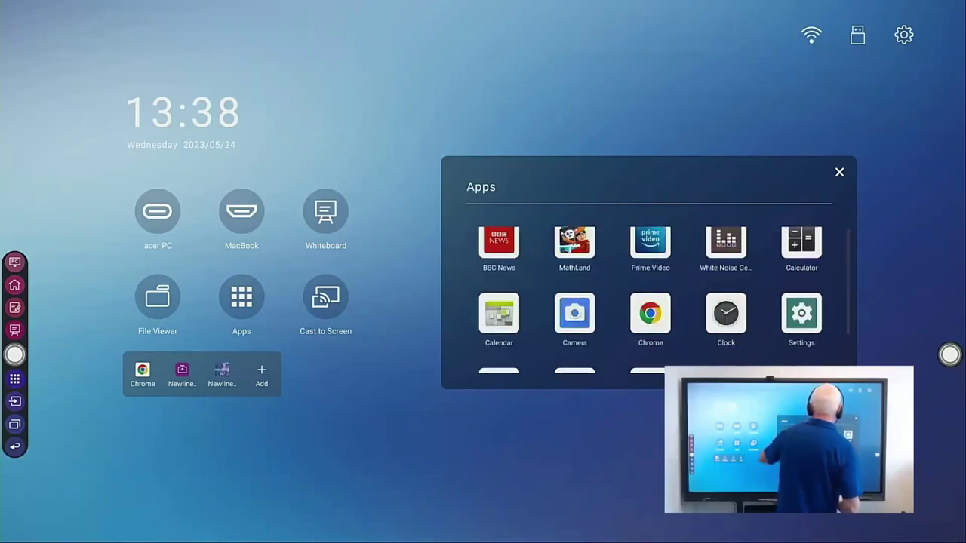
pyautogui.scroll(-10, 649, 294)
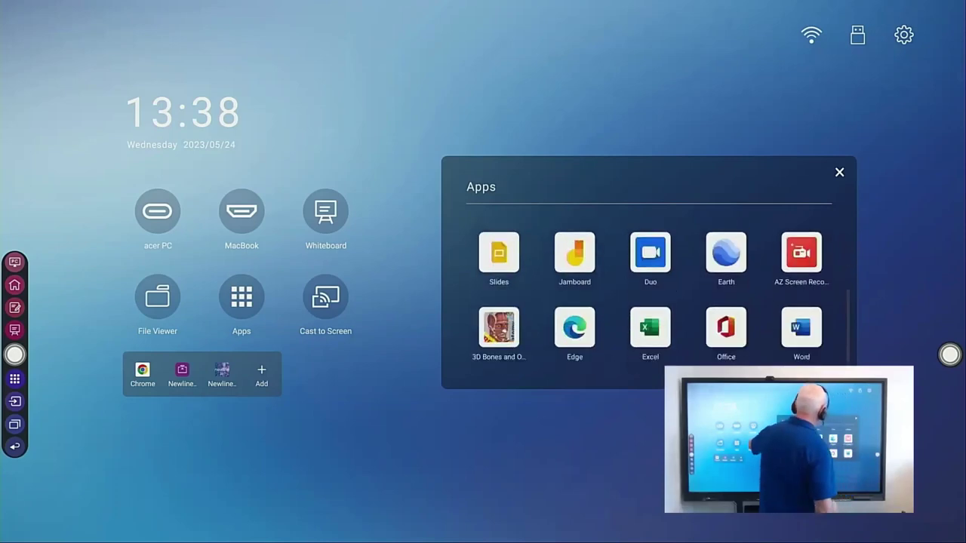
pyautogui.scroll(1, 649, 302)
pyautogui.scroll(-2, 649, 302)
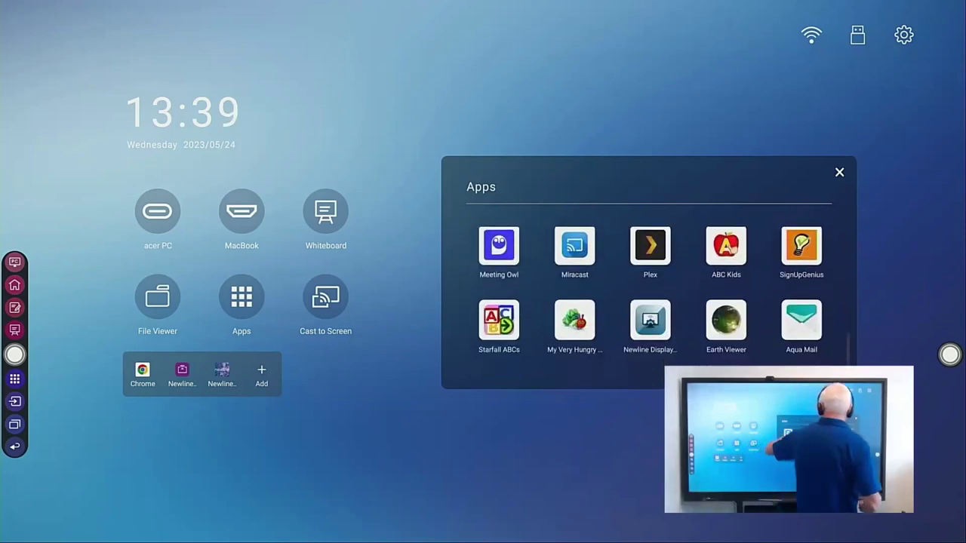
pyautogui.scroll(1, 649, 302)
pyautogui.scroll(10, 649, 302)
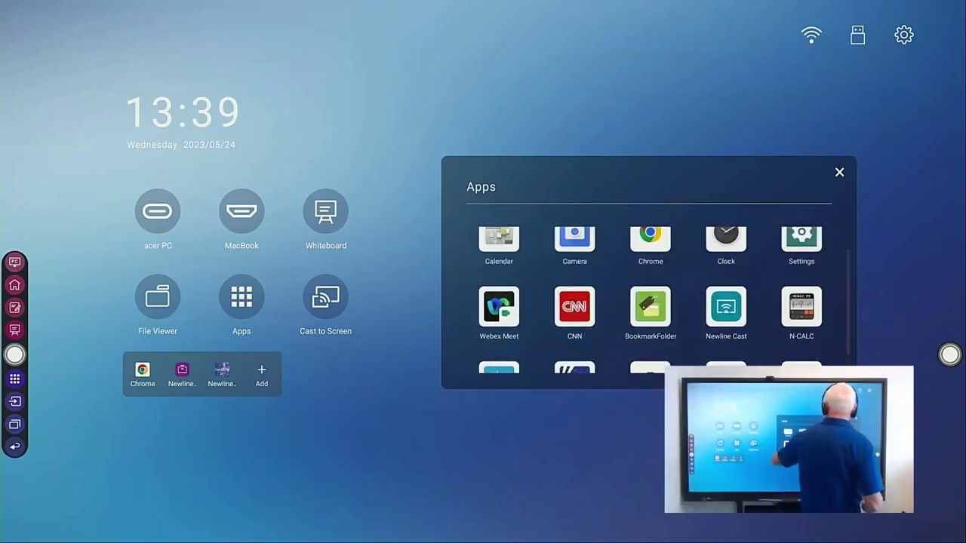
pyautogui.click(839, 172)
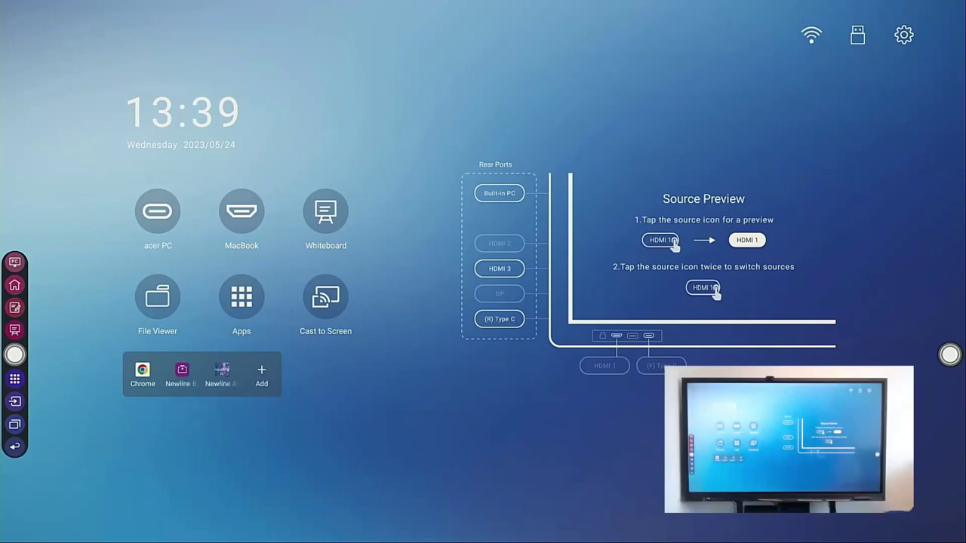
pyautogui.click(221, 370)
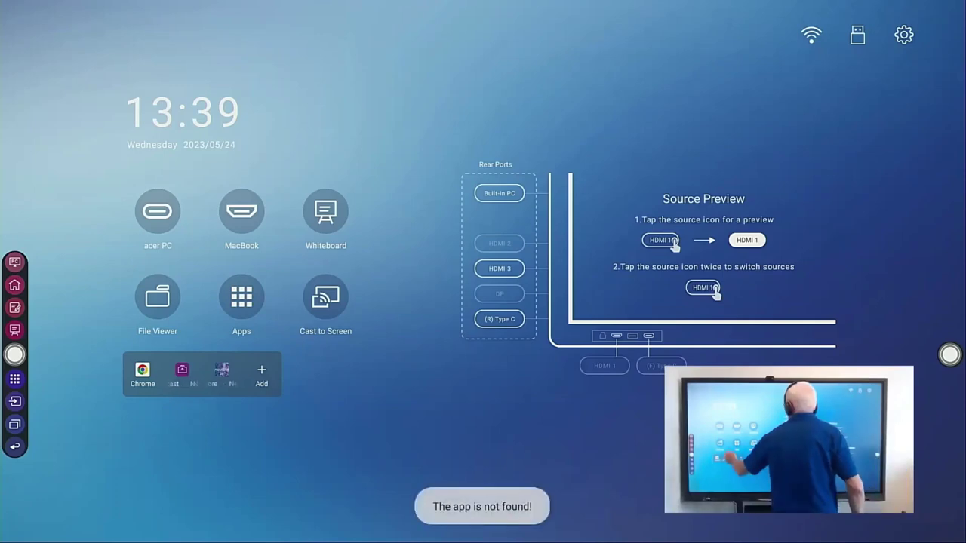
pyautogui.click(242, 296)
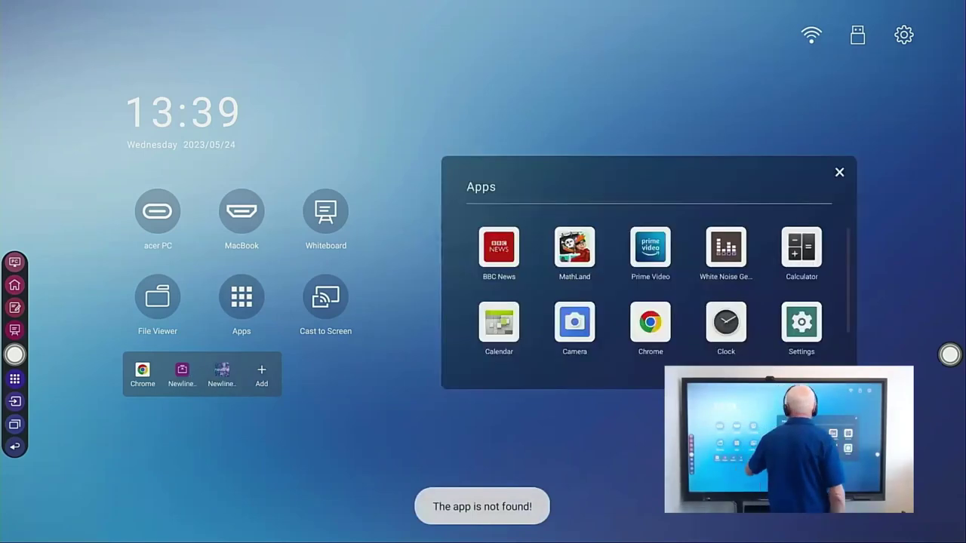
pyautogui.scroll(-10, 649, 294)
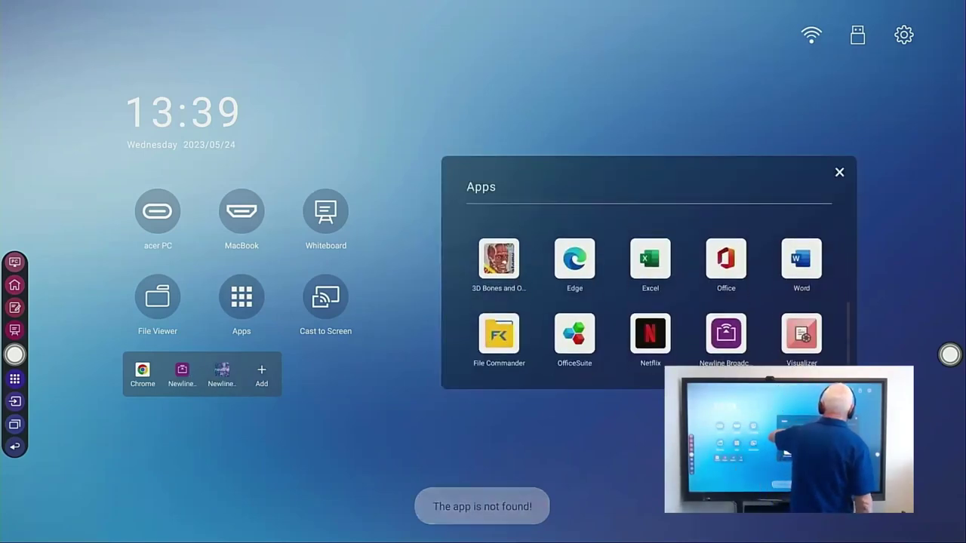
pyautogui.scroll(-5, 649, 302)
pyautogui.scroll(10, 649, 302)
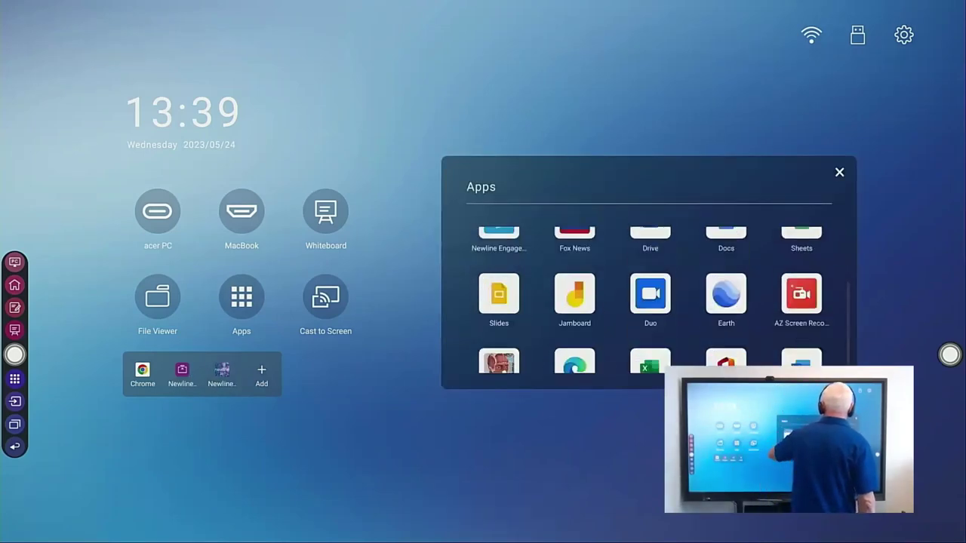
pyautogui.scroll(5, 649, 302)
pyautogui.click(839, 172)
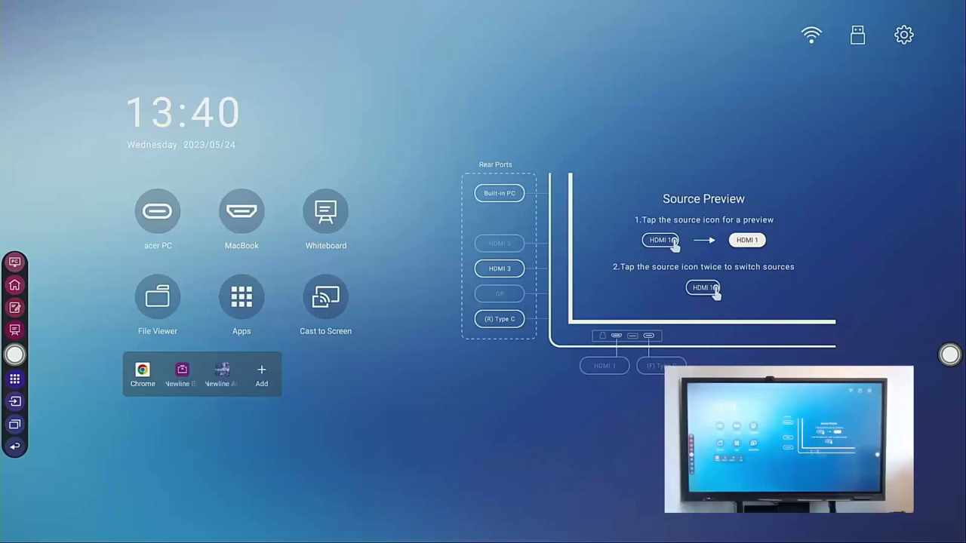
pyautogui.click(242, 296)
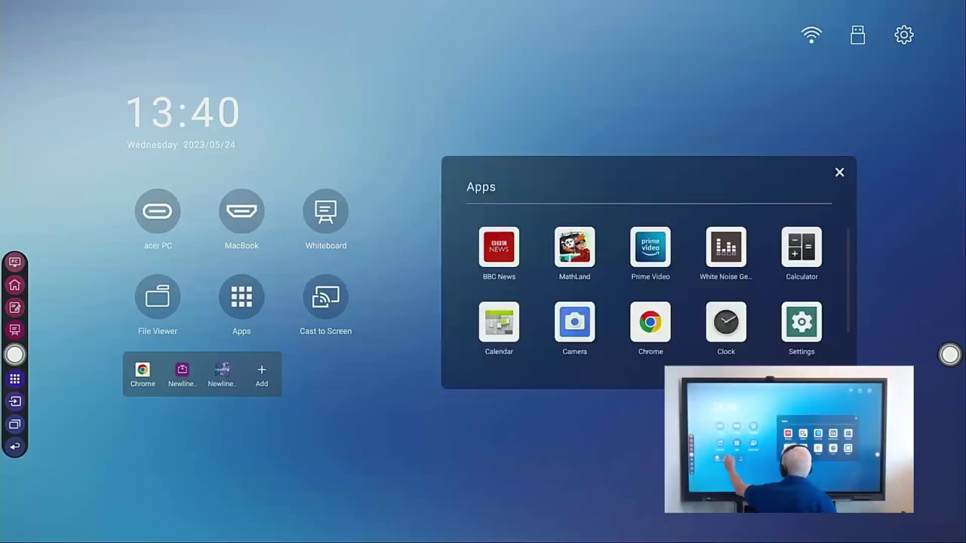
pyautogui.scroll(-10, 649, 294)
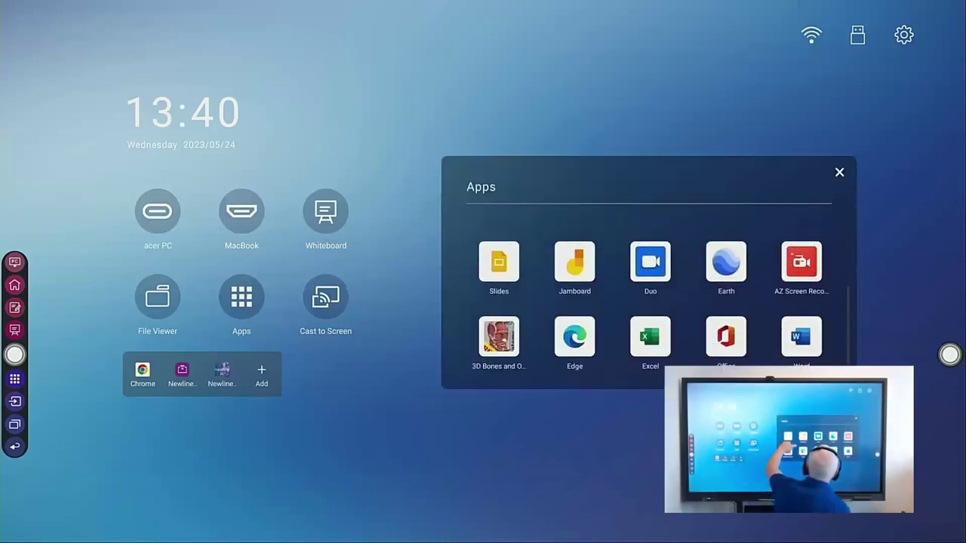
pyautogui.scroll(-10, 649, 294)
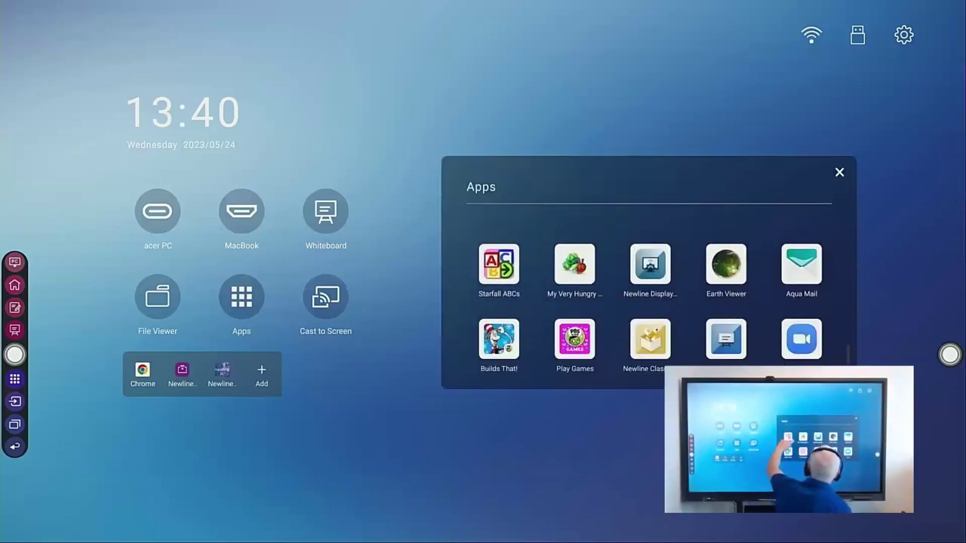
pyautogui.scroll(15, 649, 294)
pyautogui.click(14, 401)
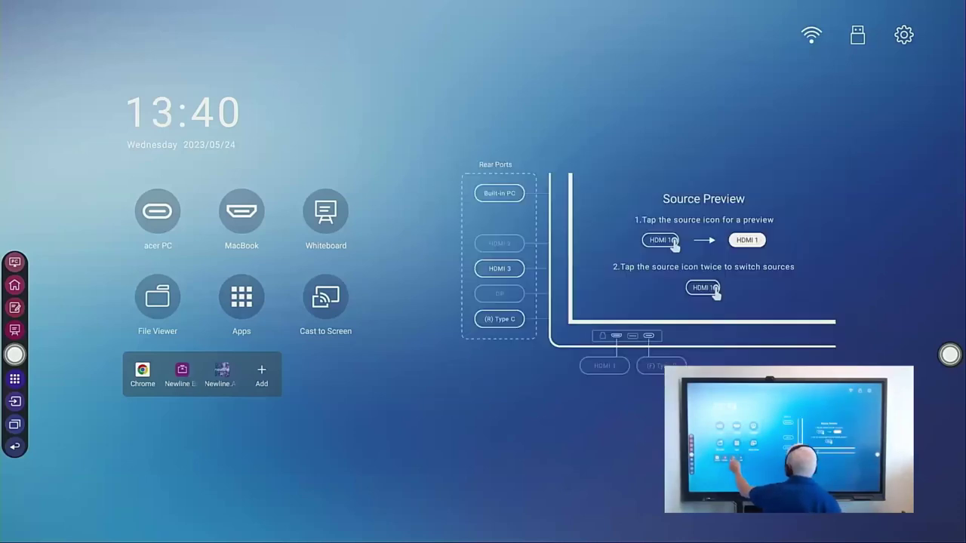
pyautogui.click(222, 370)
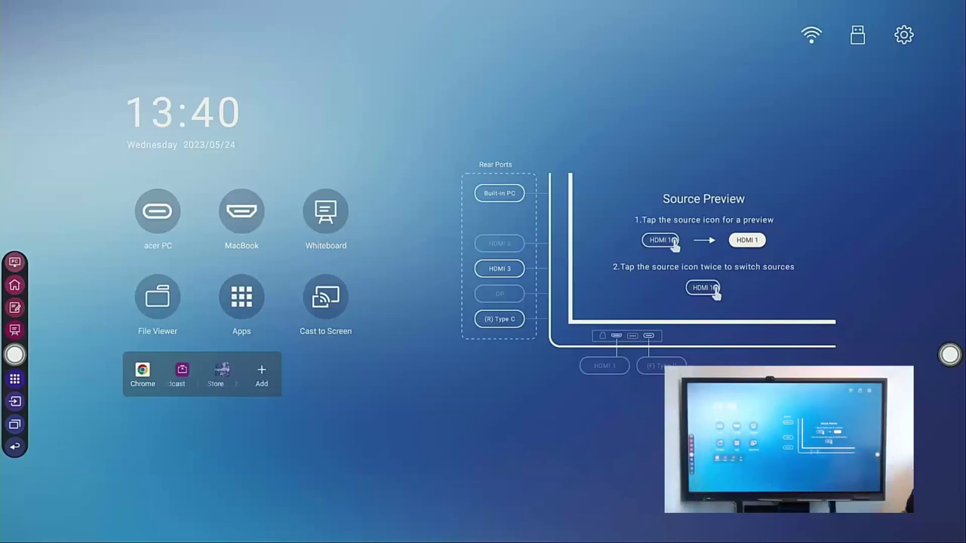
# - Open the display's System settings and unlock administrator mode with the admin passcode
pyautogui.click(904, 35)
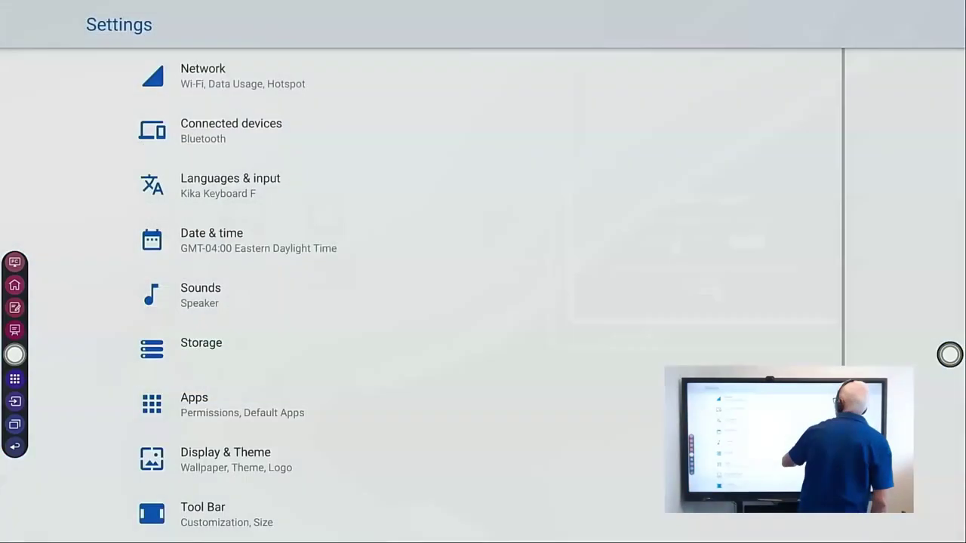
pyautogui.scroll(-3, 453, 302)
pyautogui.click(200, 518)
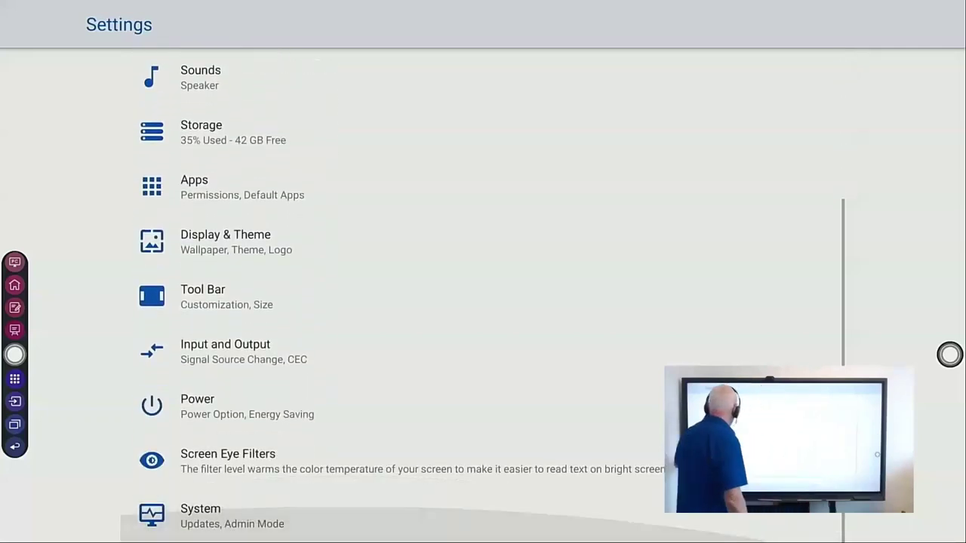
pyautogui.click(207, 130)
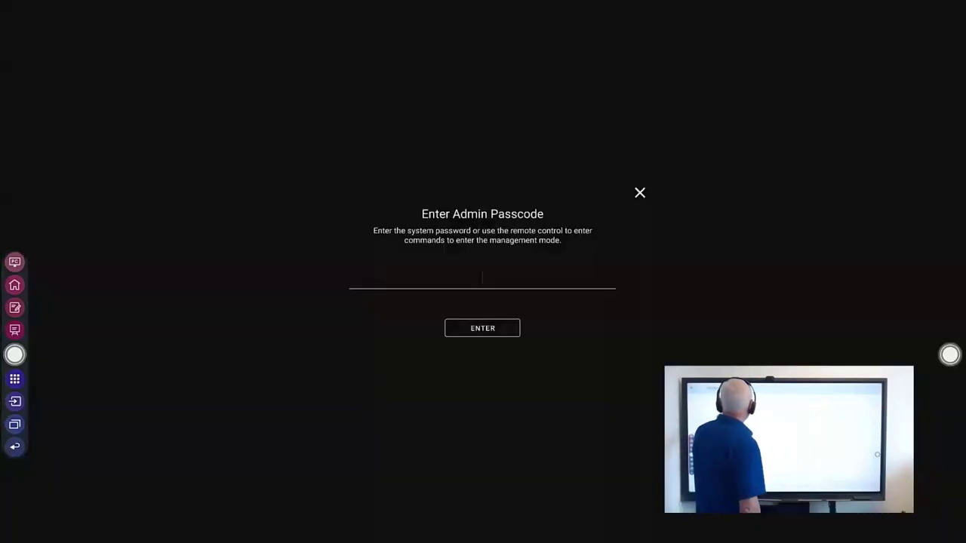
pyautogui.write('111111')
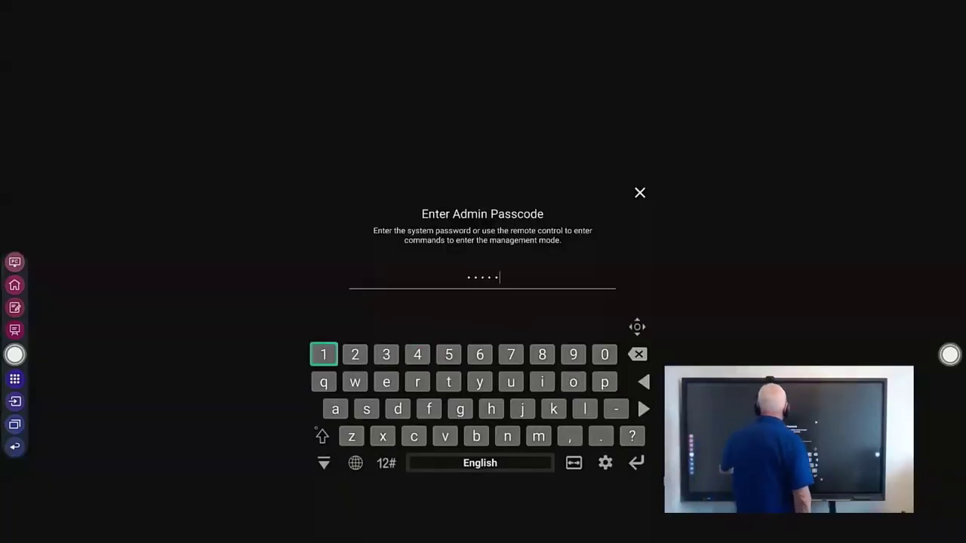
pyautogui.press('Return')
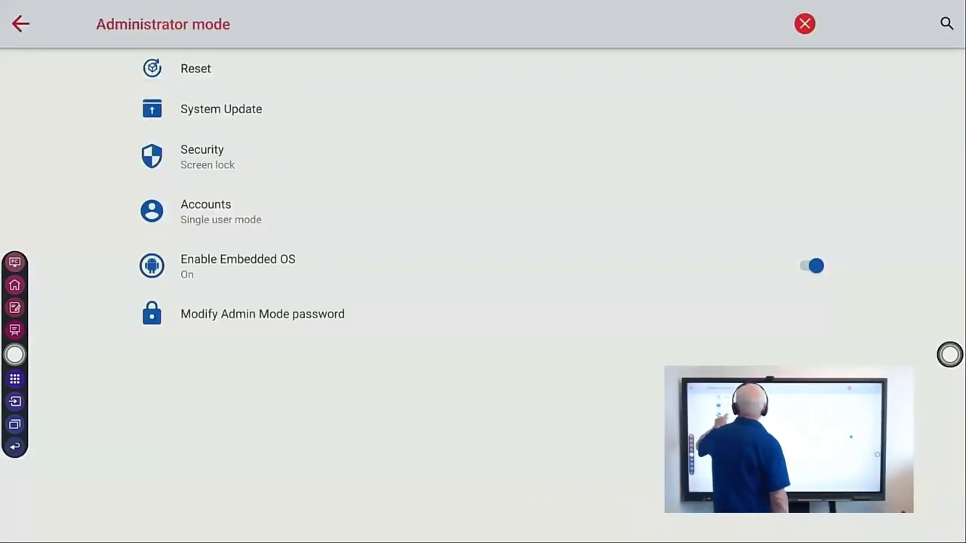
# - Open Security settings and look through the Gadgets lock app list
pyautogui.click(201, 151)
pyautogui.click(173, 205)
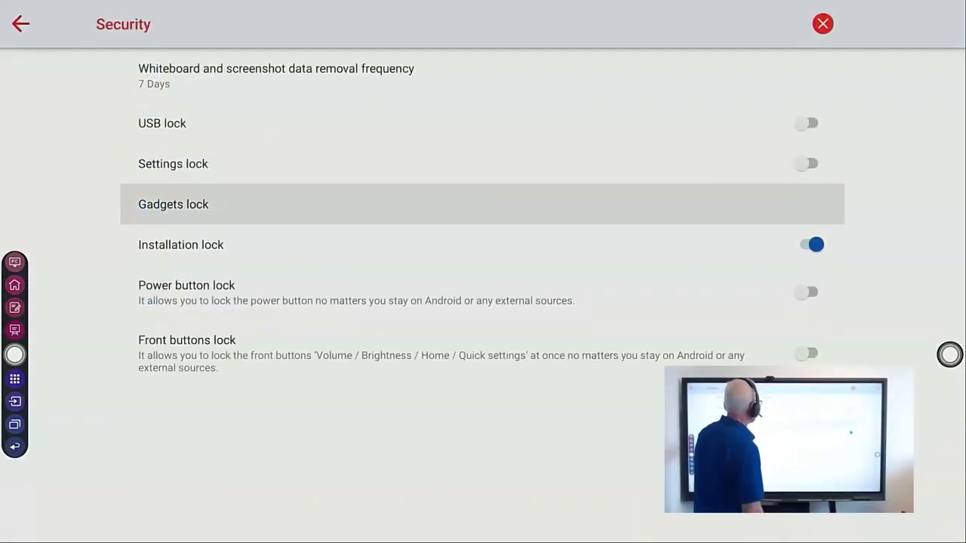
pyautogui.scroll(-3, 483, 295)
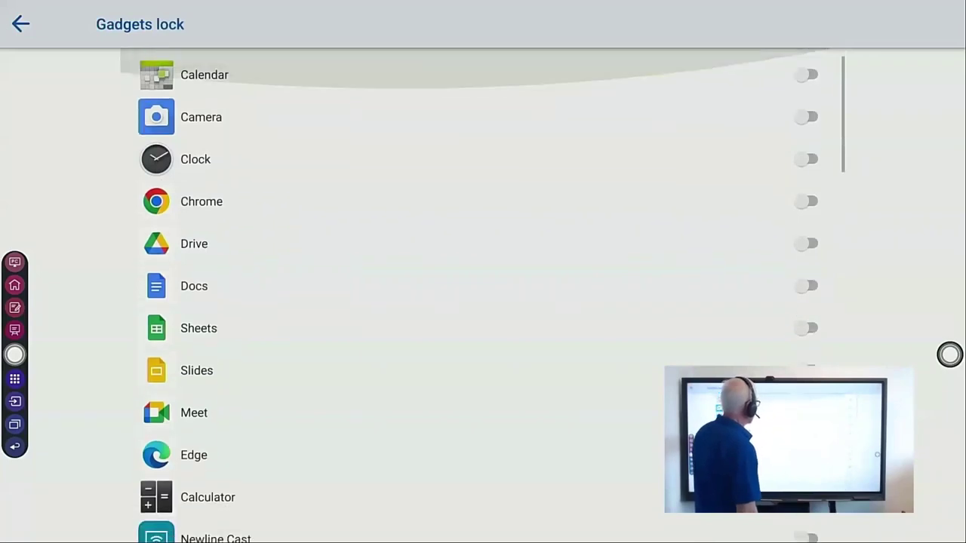
pyautogui.scroll(4, 483, 294)
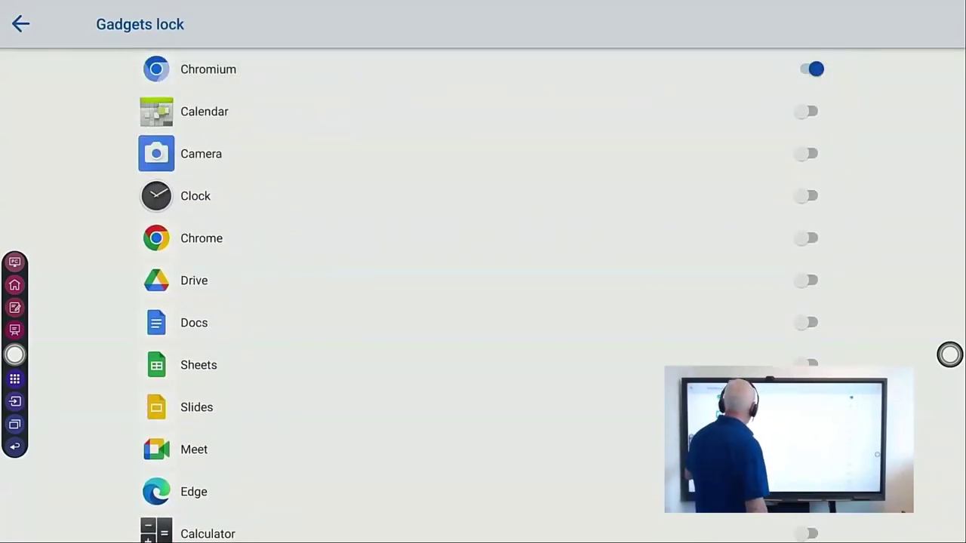
pyautogui.scroll(-5, 483, 295)
pyautogui.scroll(5, 483, 294)
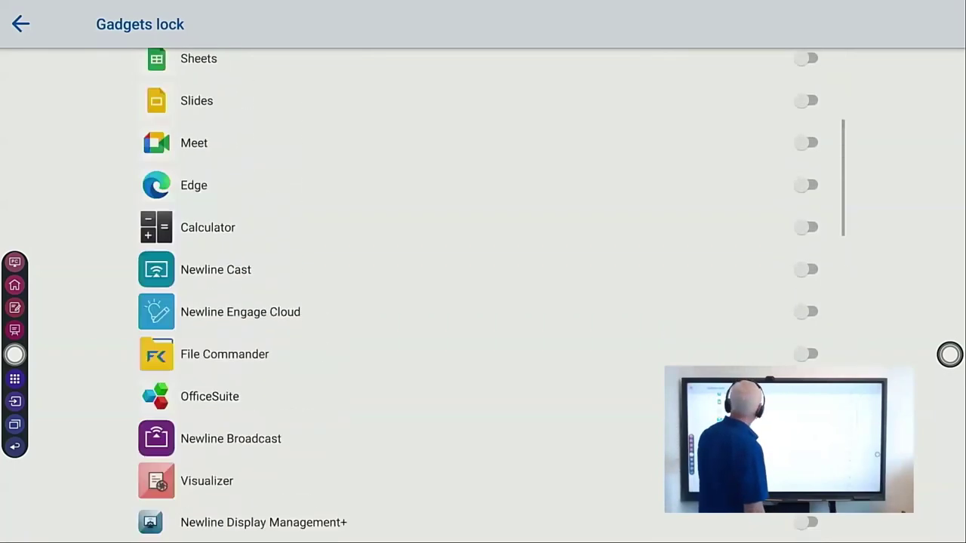
pyautogui.press('Escape')
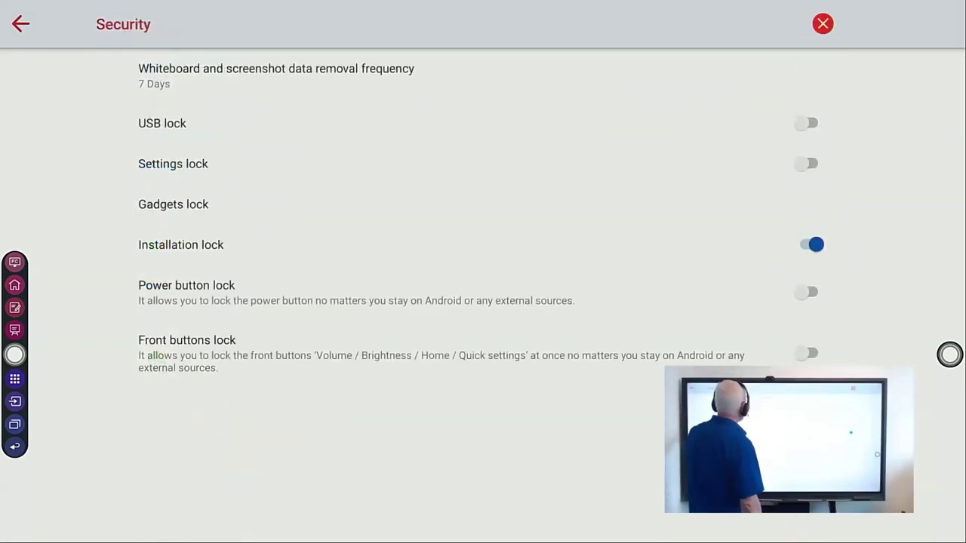
# - Turn Settings lock on and Installation lock off, then leave settings for the home screen
pyautogui.click(317, 164)
pyautogui.click(174, 205)
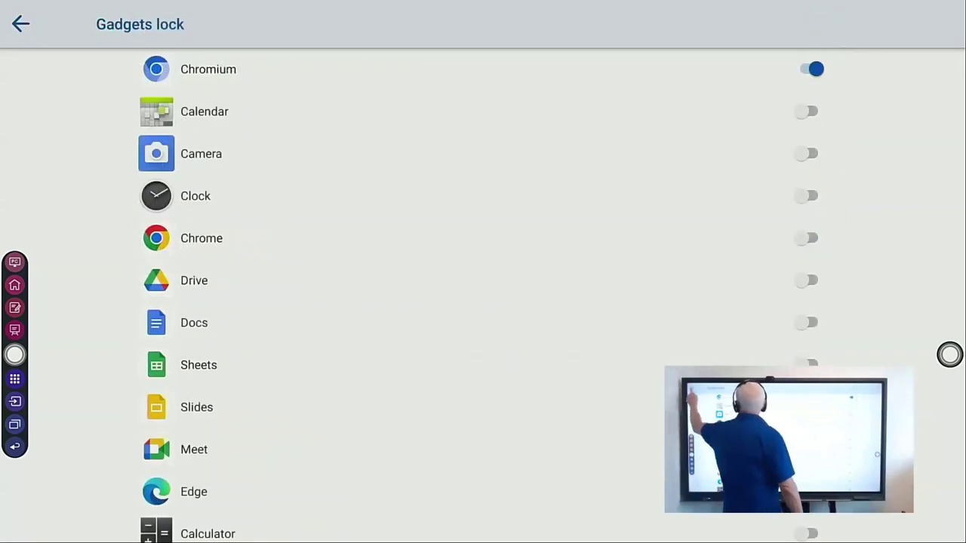
pyautogui.press('Escape')
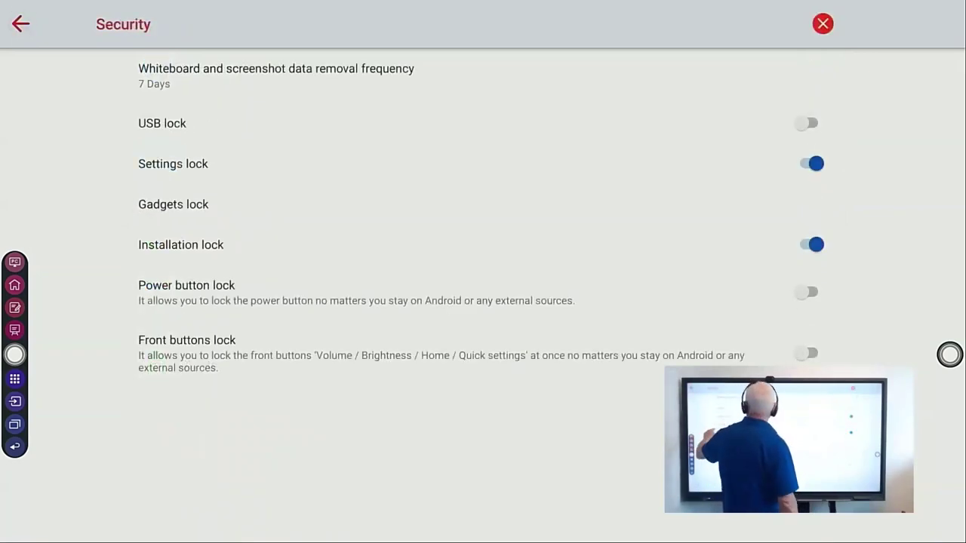
pyautogui.click(809, 245)
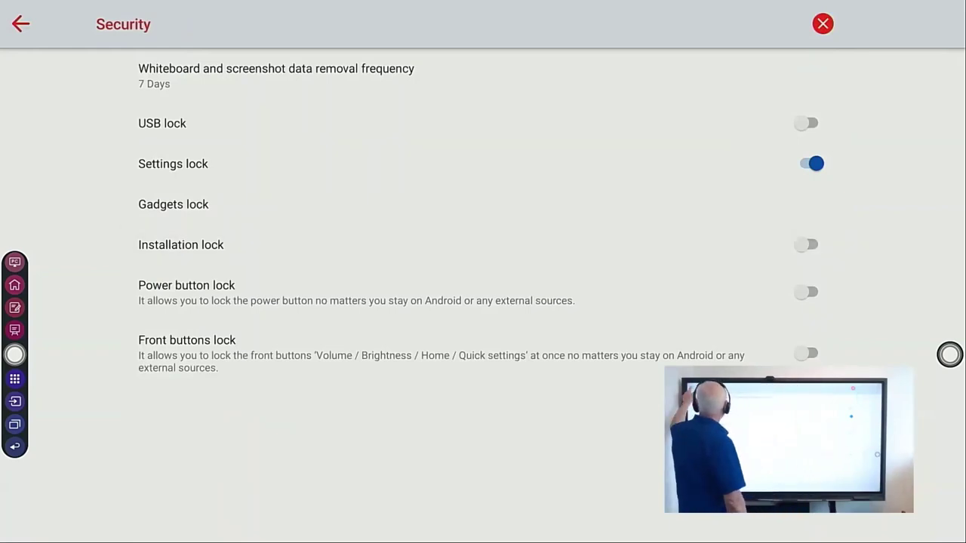
pyautogui.press('Escape')
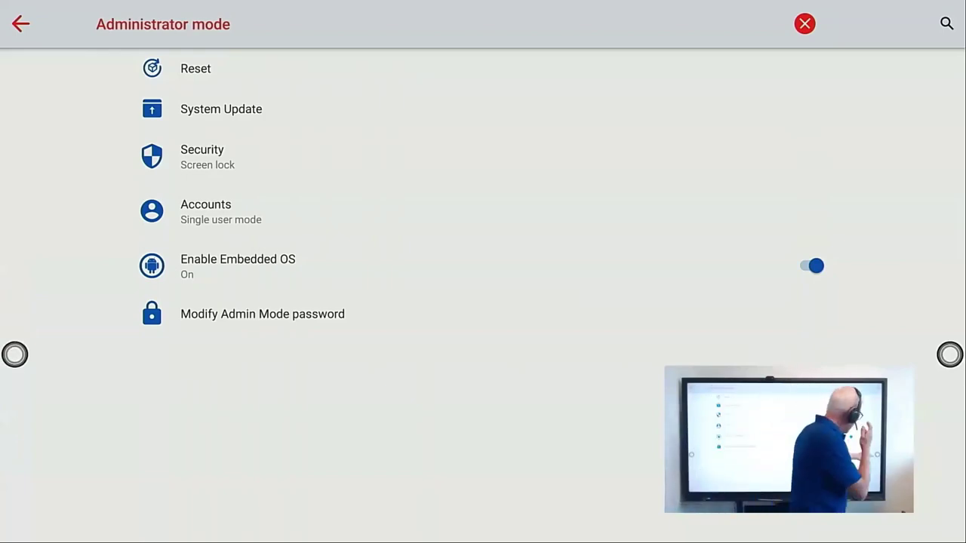
pyautogui.click(949, 355)
pyautogui.click(950, 284)
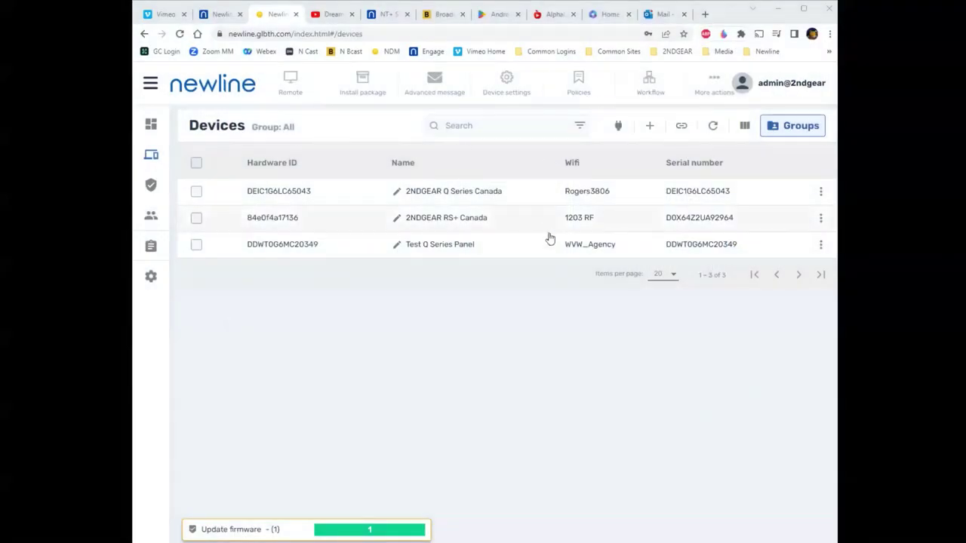
# - In the management console, select 2NDGEAR Q Series Canada and list its saved workflows
pyautogui.click(454, 188)
pyautogui.click(196, 192)
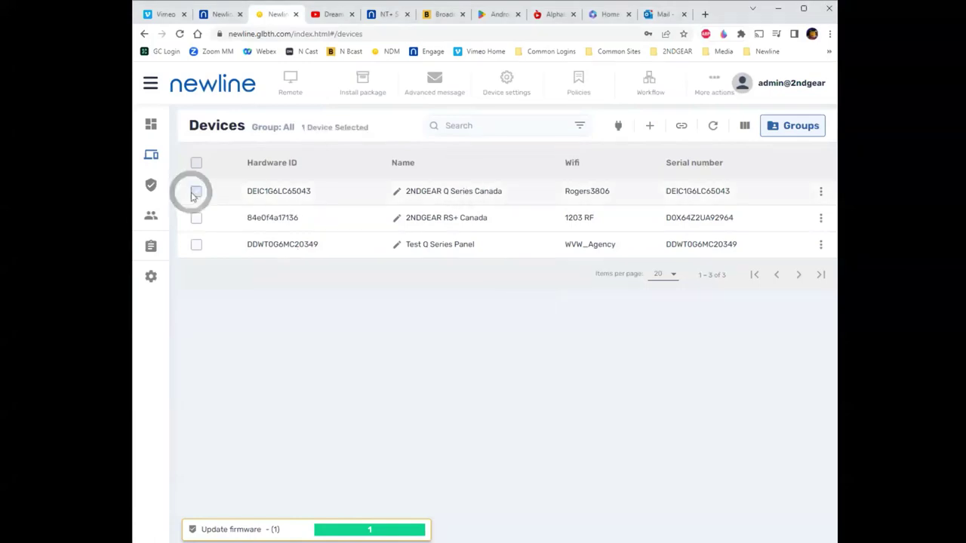
pyautogui.click(649, 82)
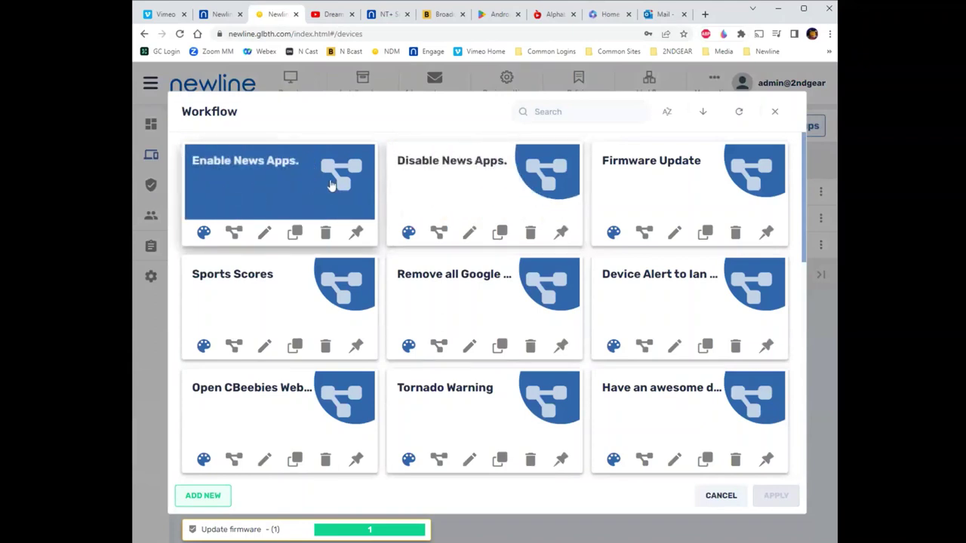
pyautogui.click(447, 194)
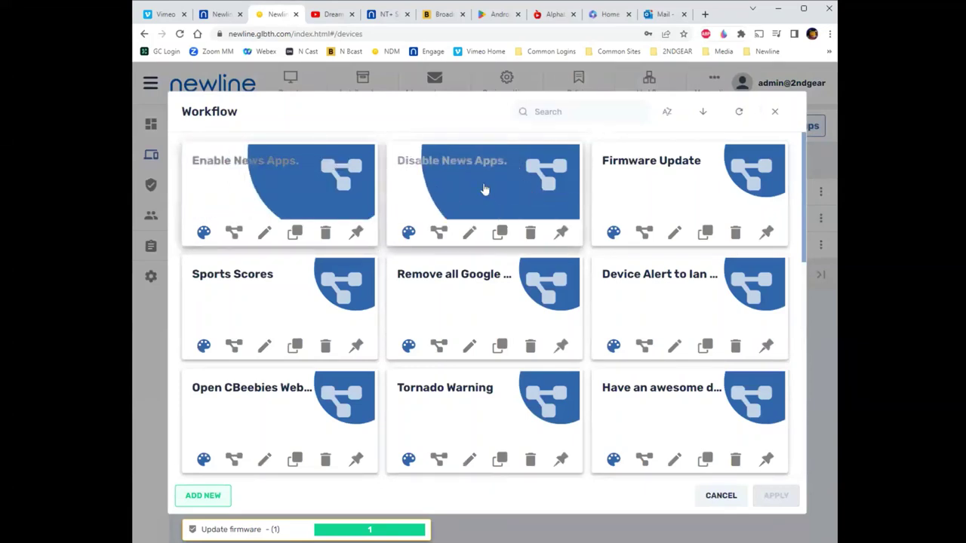
pyautogui.click(198, 498)
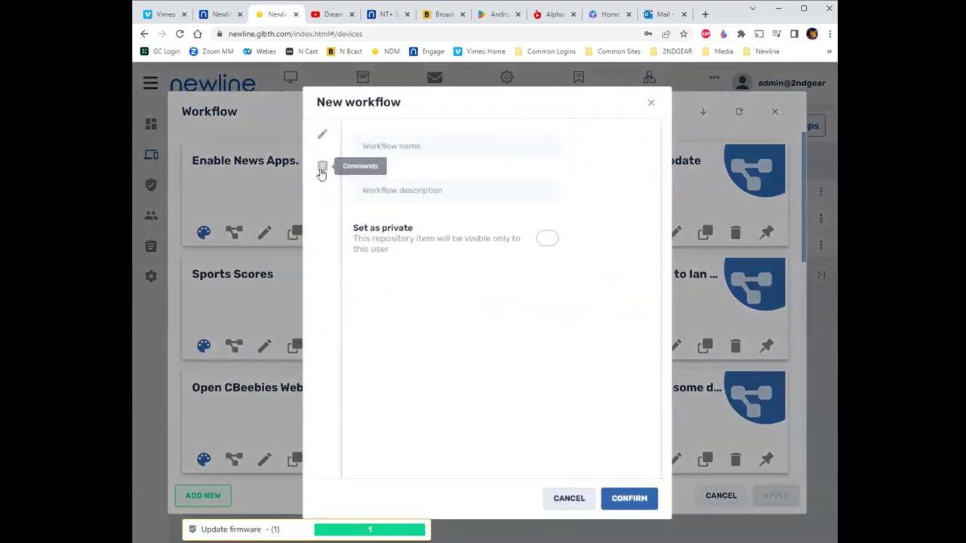
pyautogui.click(323, 167)
pyautogui.click(386, 151)
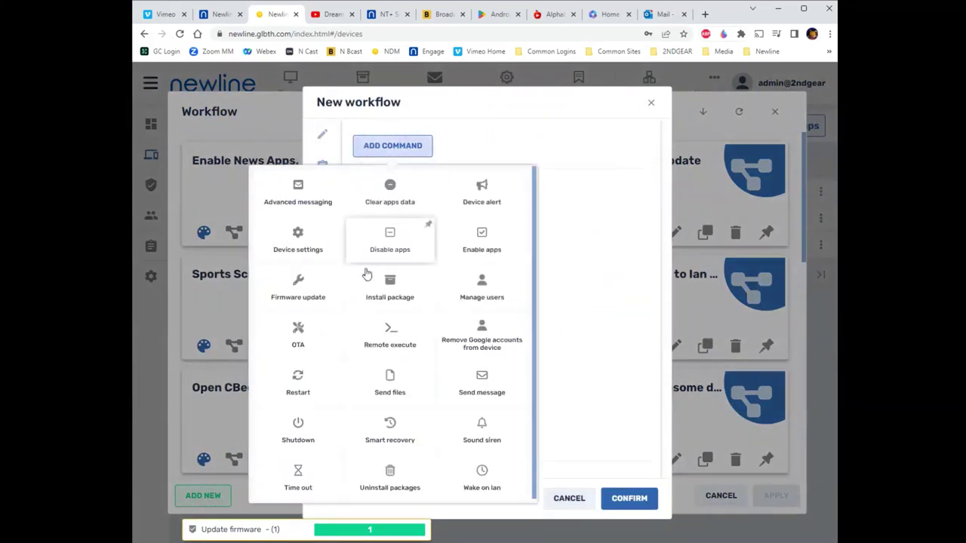
pyautogui.click(560, 501)
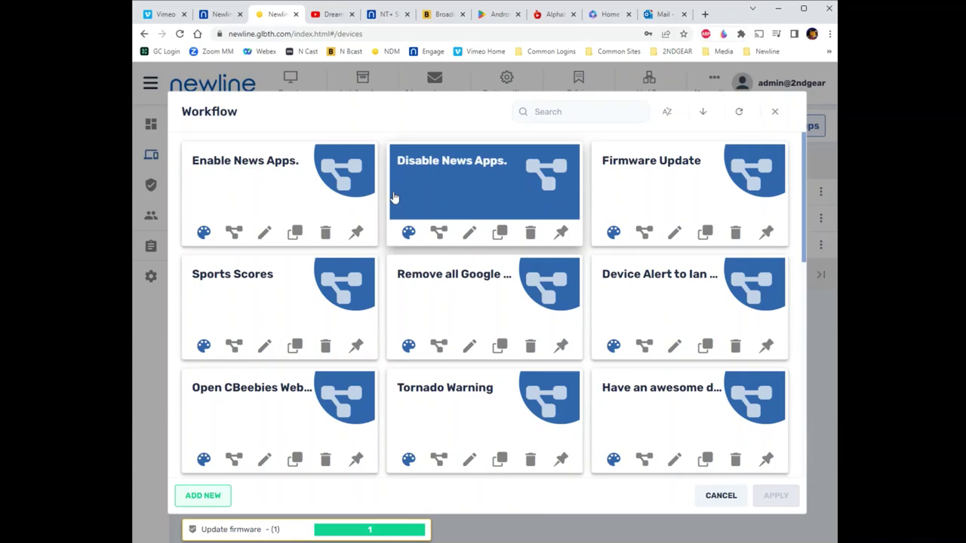
# - Re-save the Disable News Apps. workflow's Disable apps command and apply it to 2NDGEAR Q Series Canada
pyautogui.click(469, 233)
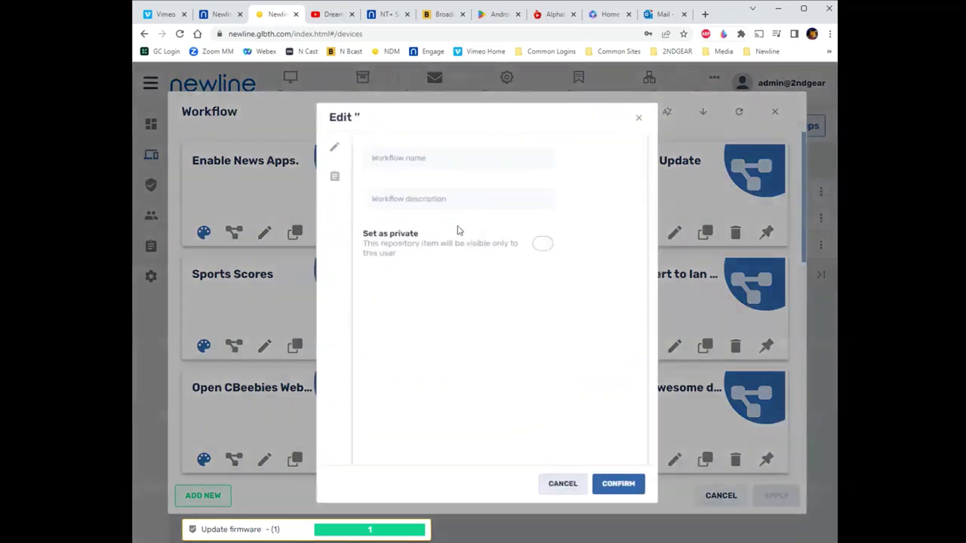
pyautogui.click(322, 166)
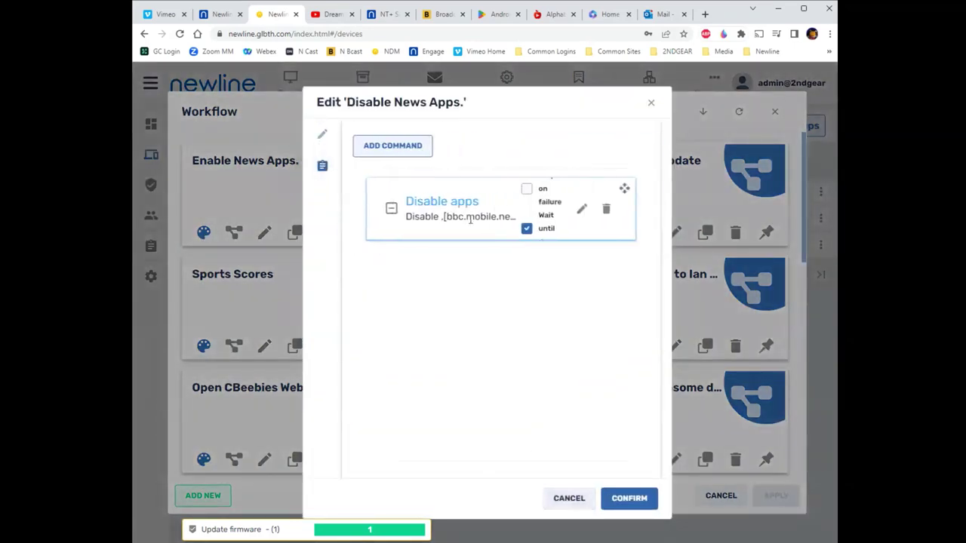
pyautogui.click(581, 209)
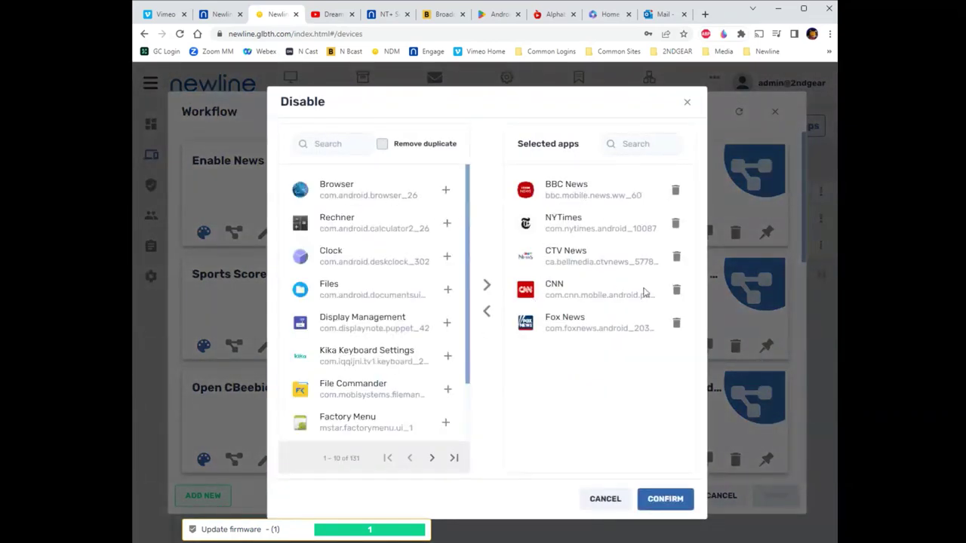
pyautogui.click(655, 499)
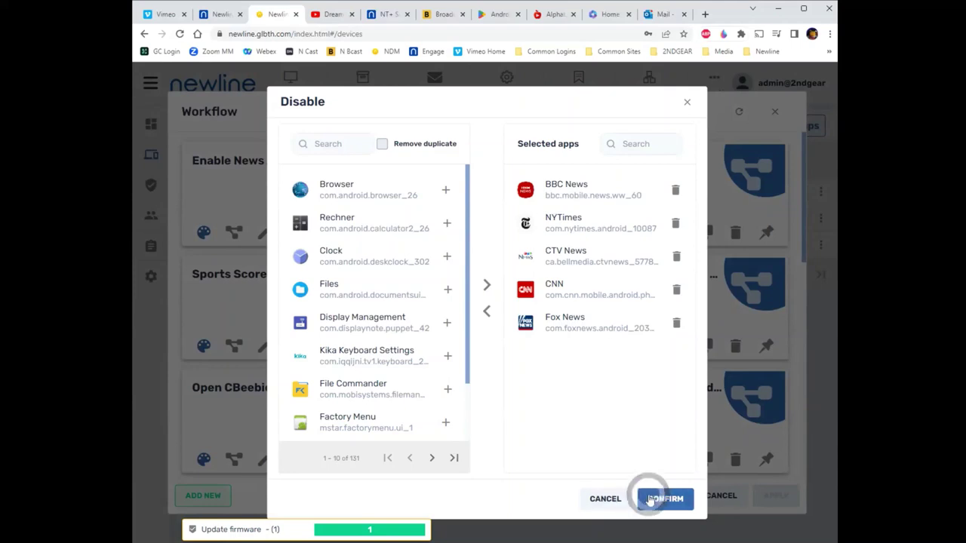
pyautogui.click(626, 498)
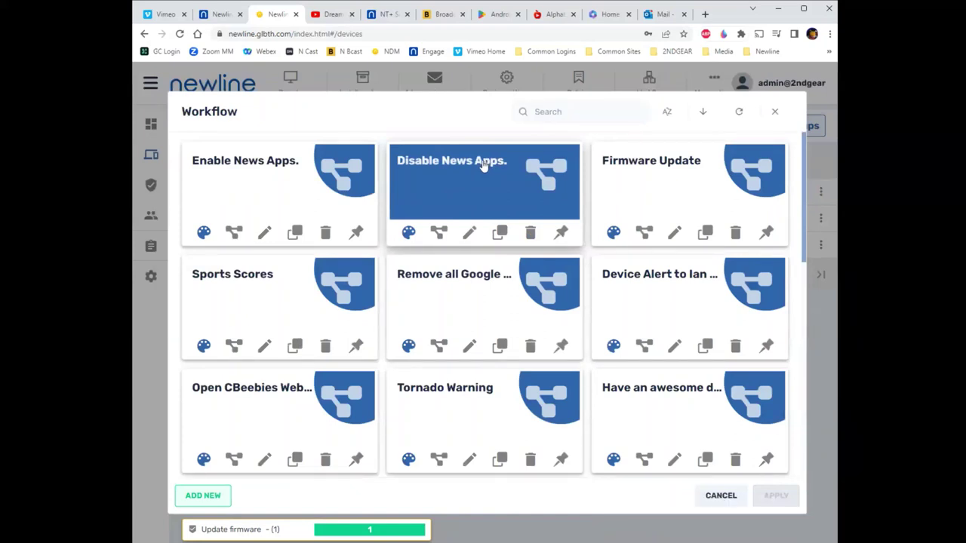
pyautogui.click(475, 205)
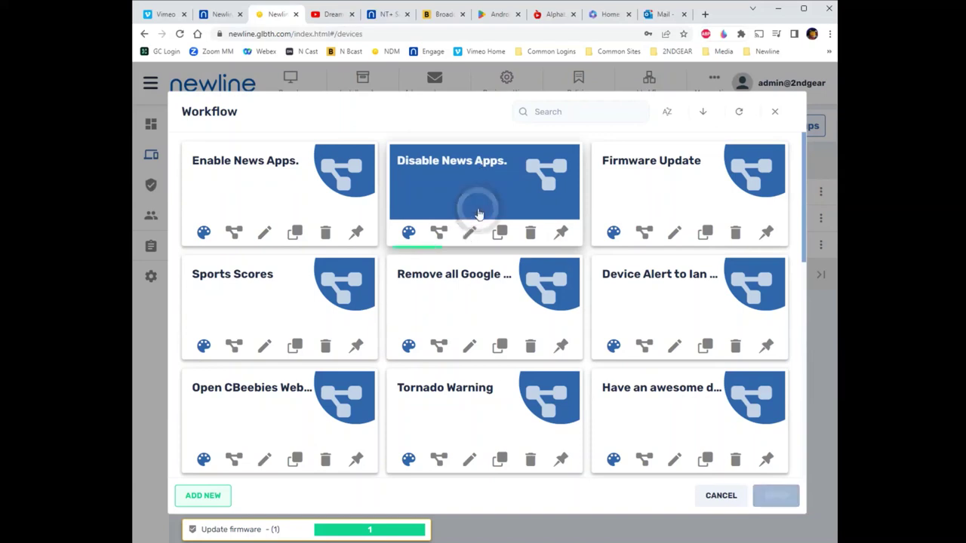
pyautogui.click(774, 495)
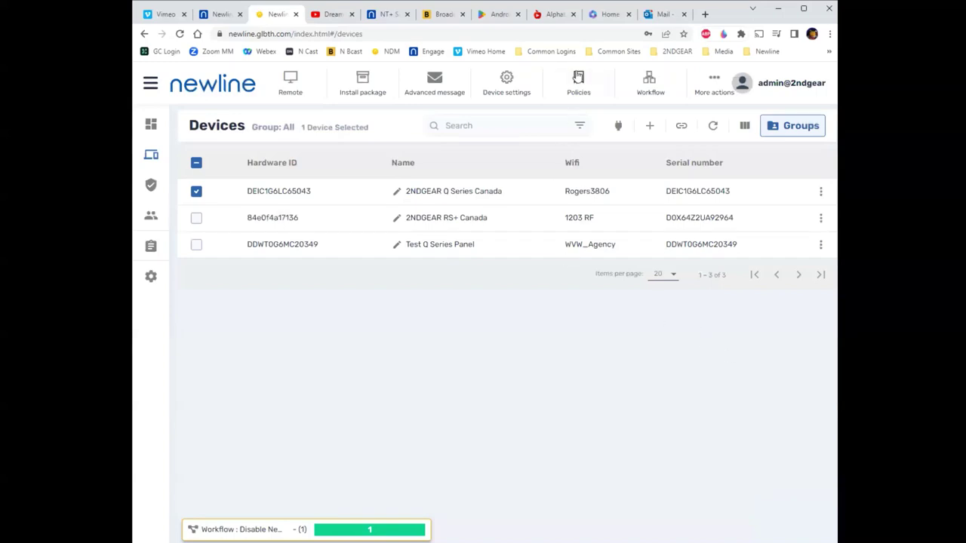
# - Apply the Enable News Apps. workflow to the 2NDGEAR Q Series Canada panel
pyautogui.click(648, 82)
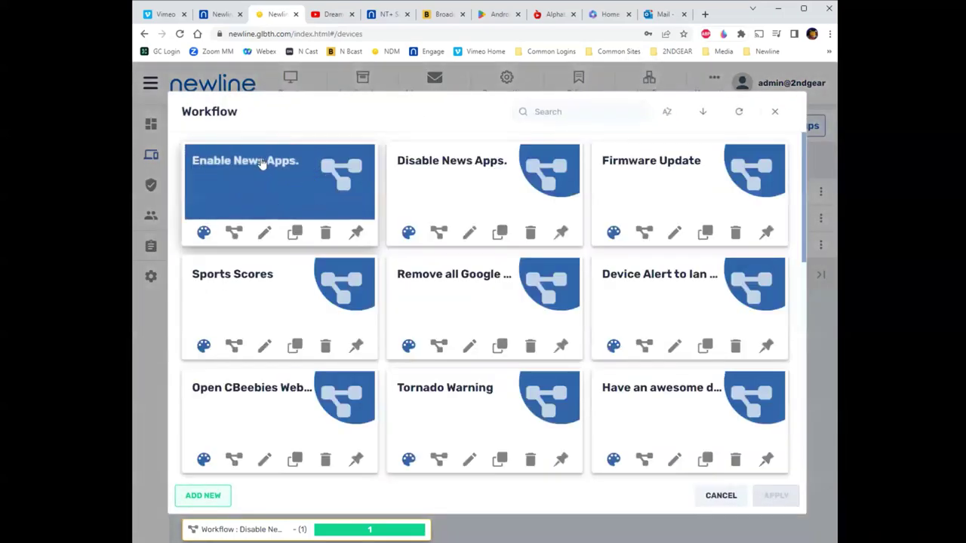
pyautogui.click(265, 162)
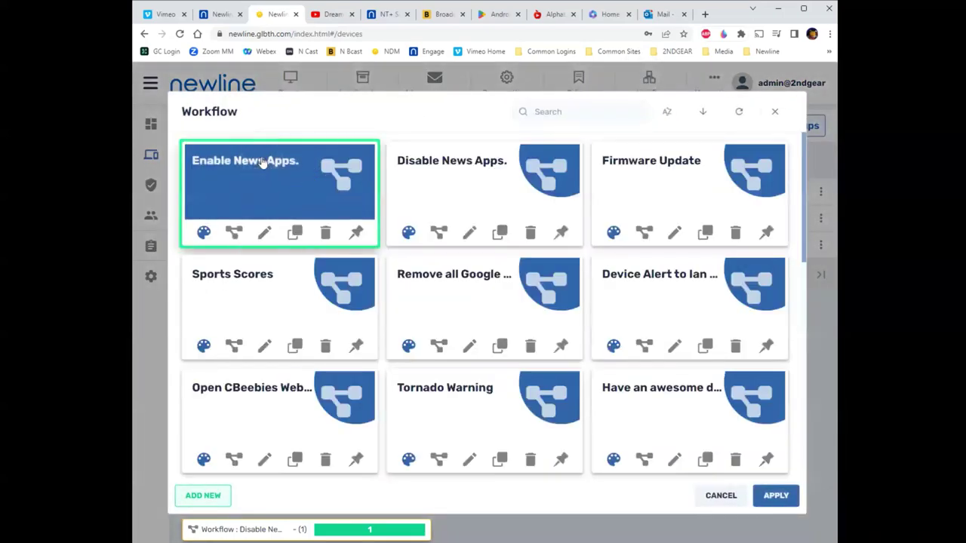
pyautogui.click(761, 497)
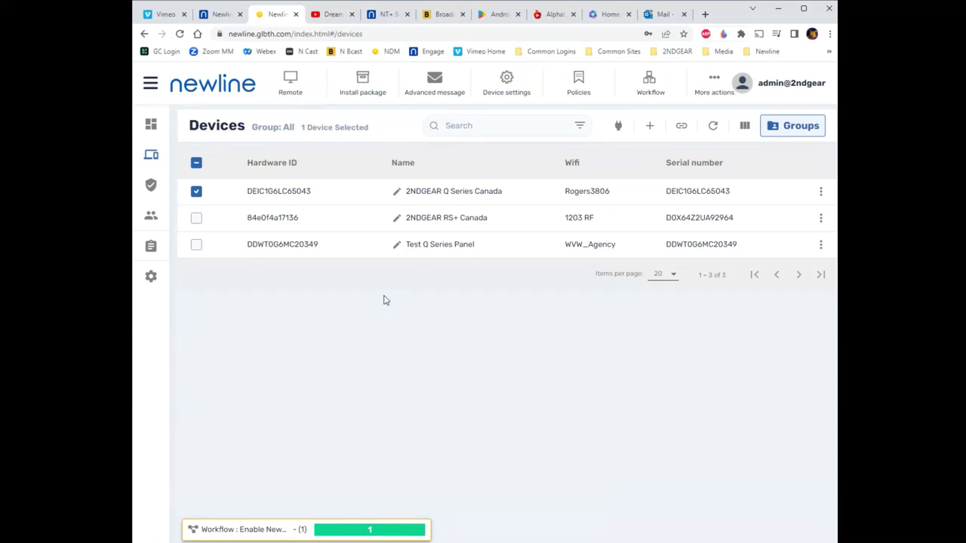
# - Select only the 2NDGEAR Q Series Canada panel and open its Policies list
pyautogui.click(195, 163)
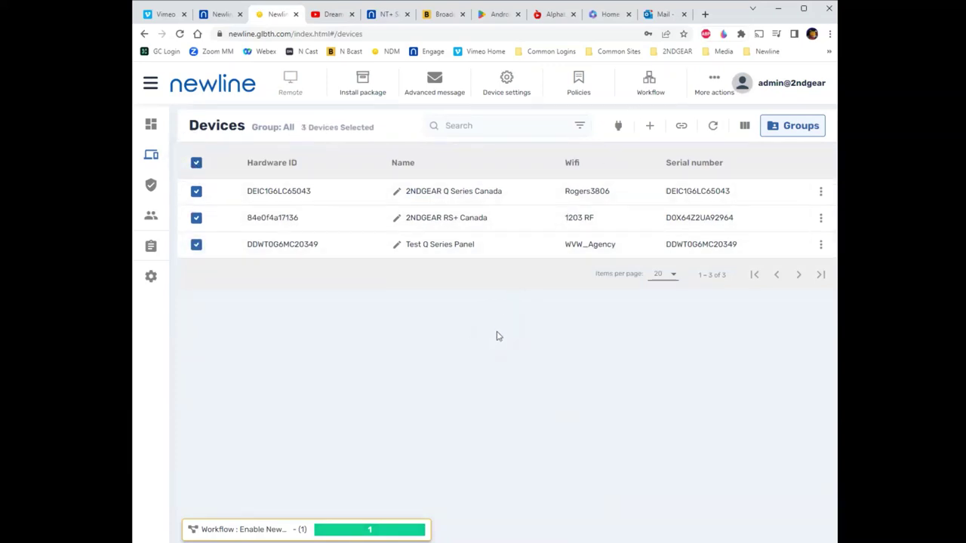
pyautogui.click(196, 163)
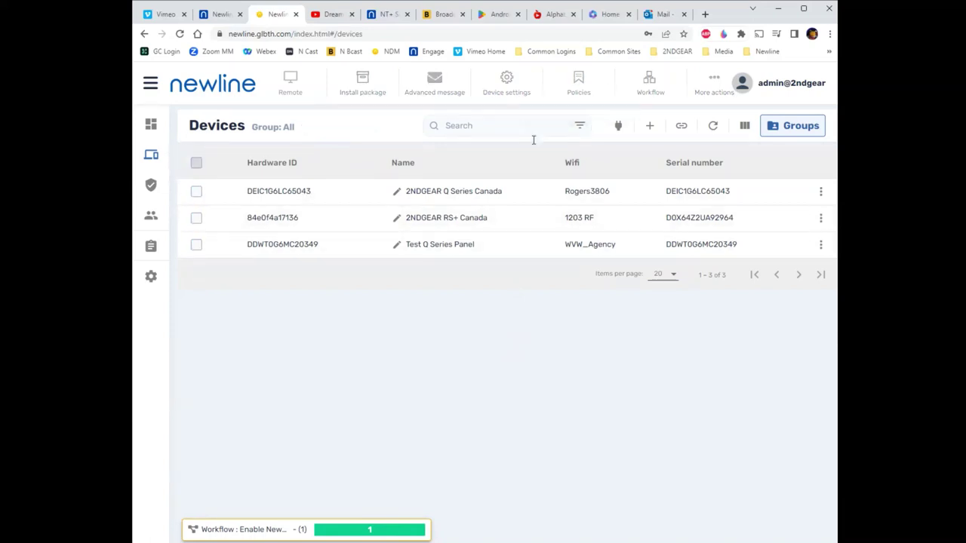
pyautogui.click(196, 191)
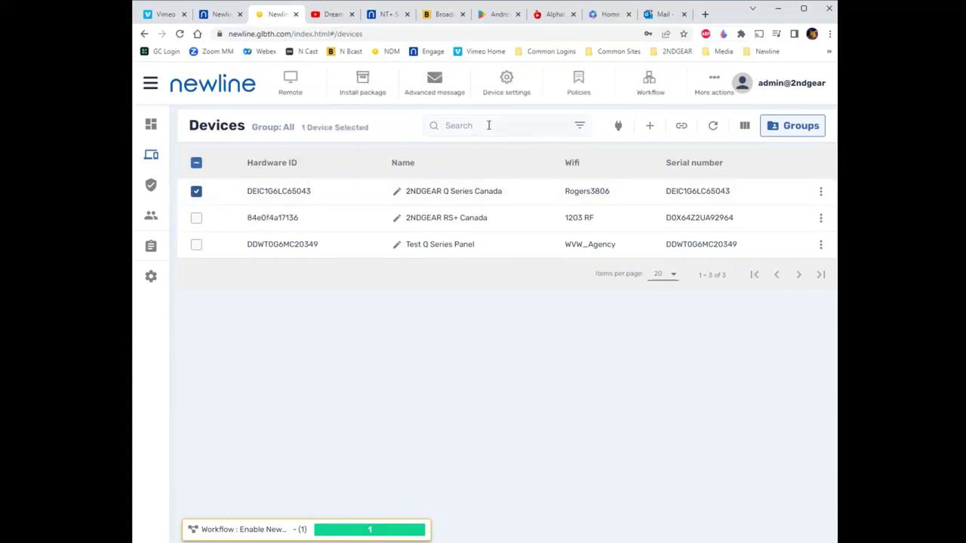
pyautogui.click(578, 80)
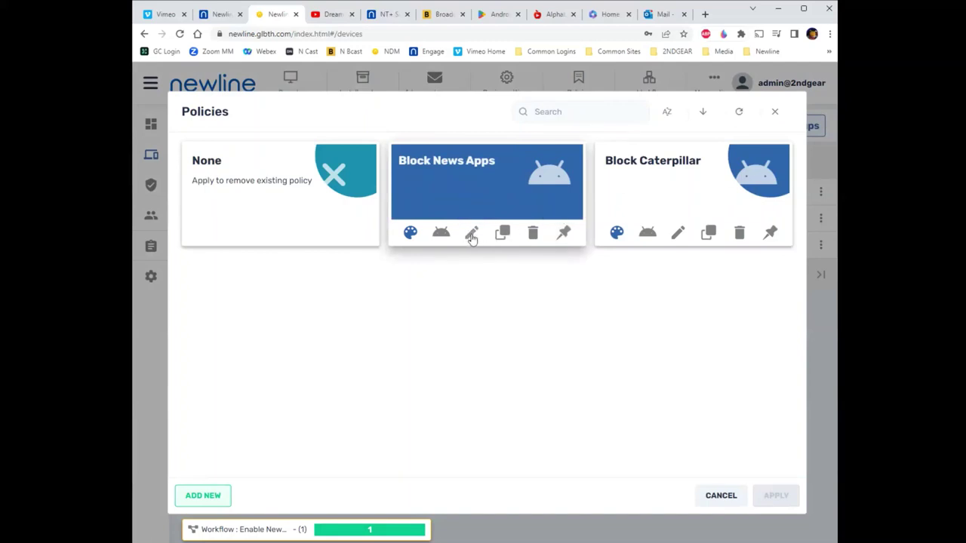
# - Try setting Block News Apps' web blocking type to Block list, then discard and close Policies
pyautogui.click(471, 234)
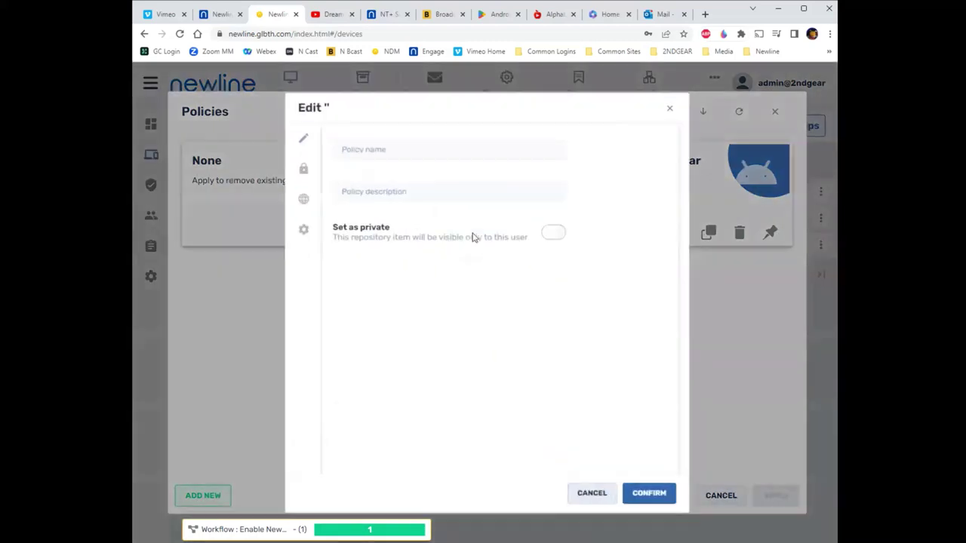
pyautogui.click(294, 193)
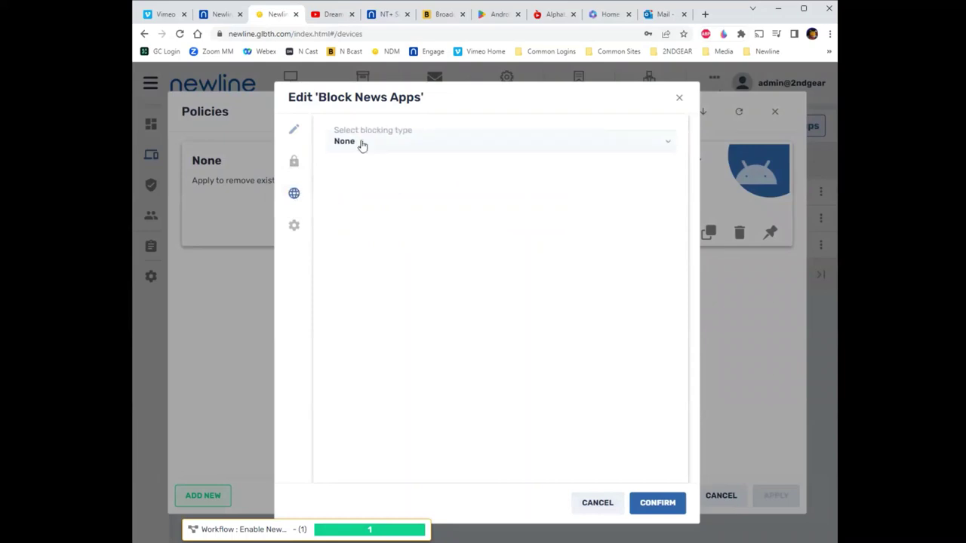
pyautogui.click(361, 145)
pyautogui.click(362, 207)
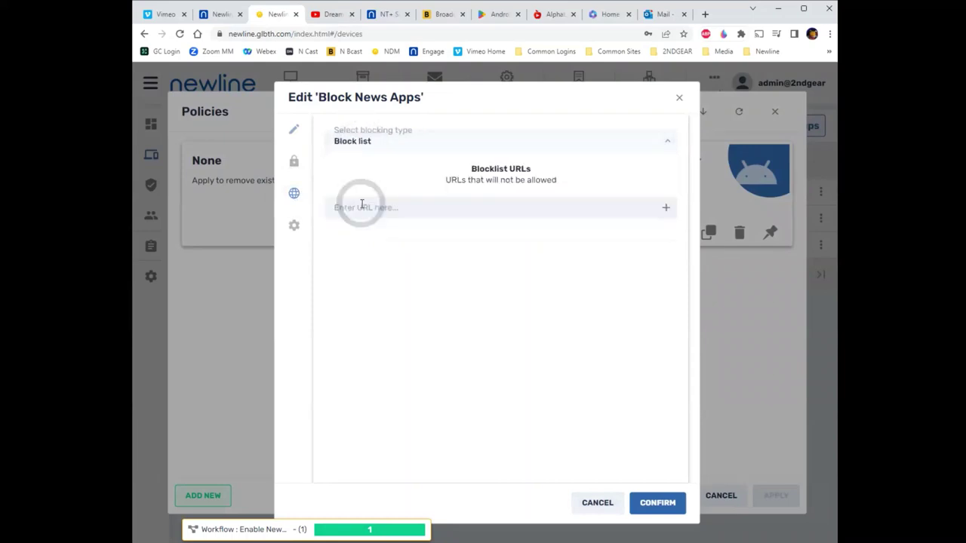
pyautogui.click(402, 207)
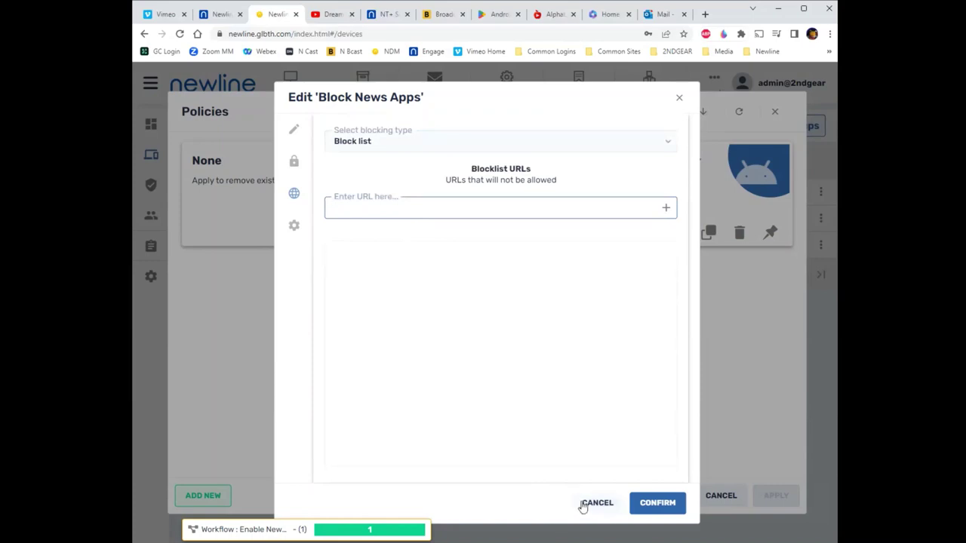
pyautogui.click(586, 507)
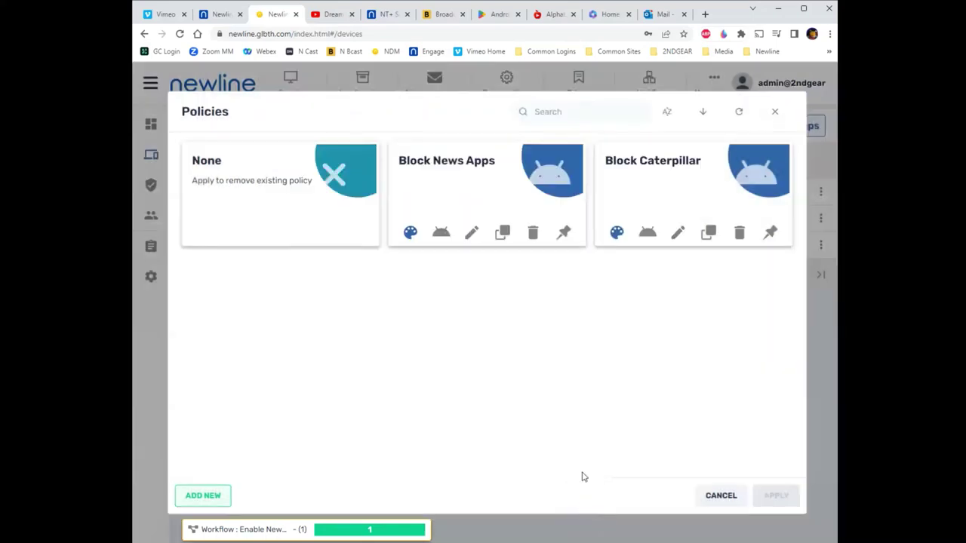
pyautogui.click(714, 492)
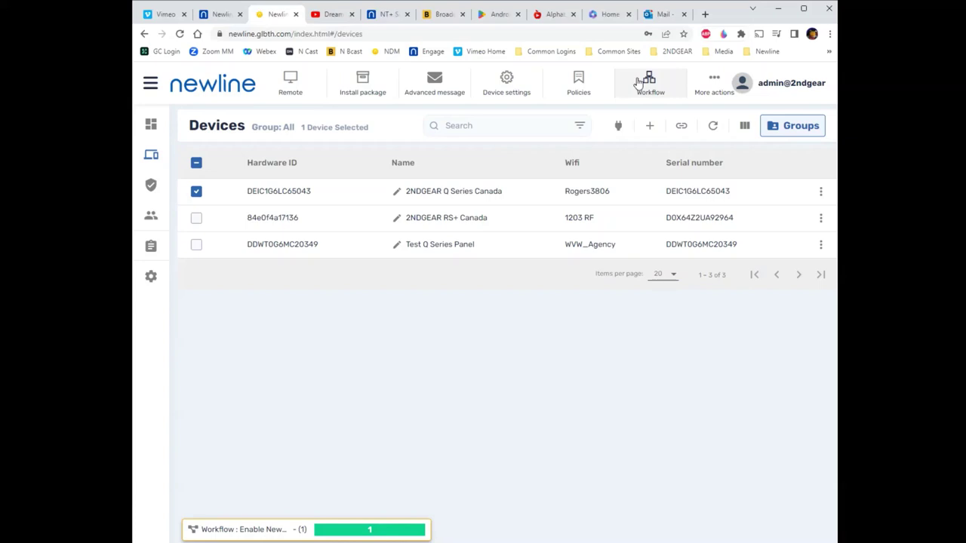
# - Apply the None policy to the 2NDGEAR Q Series Canada panel
pyautogui.click(579, 81)
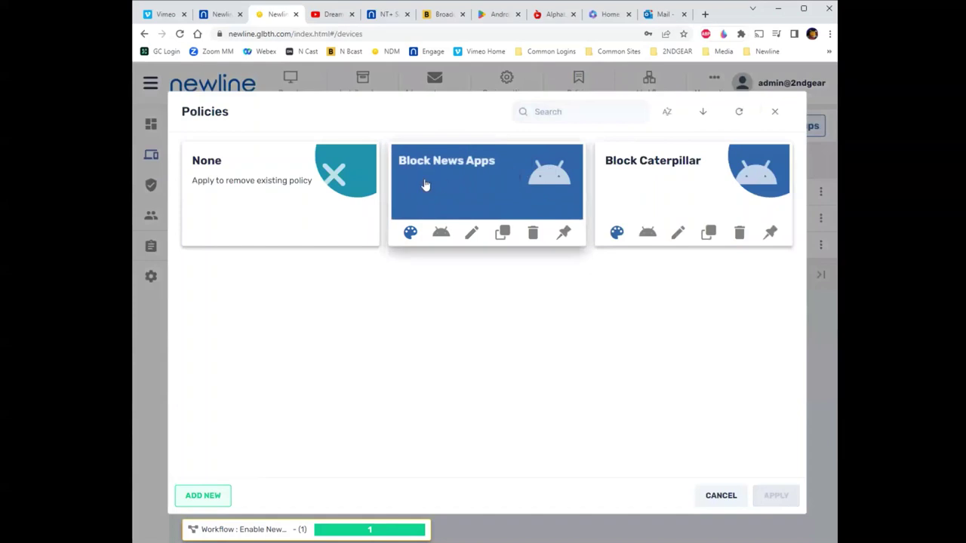
pyautogui.click(299, 225)
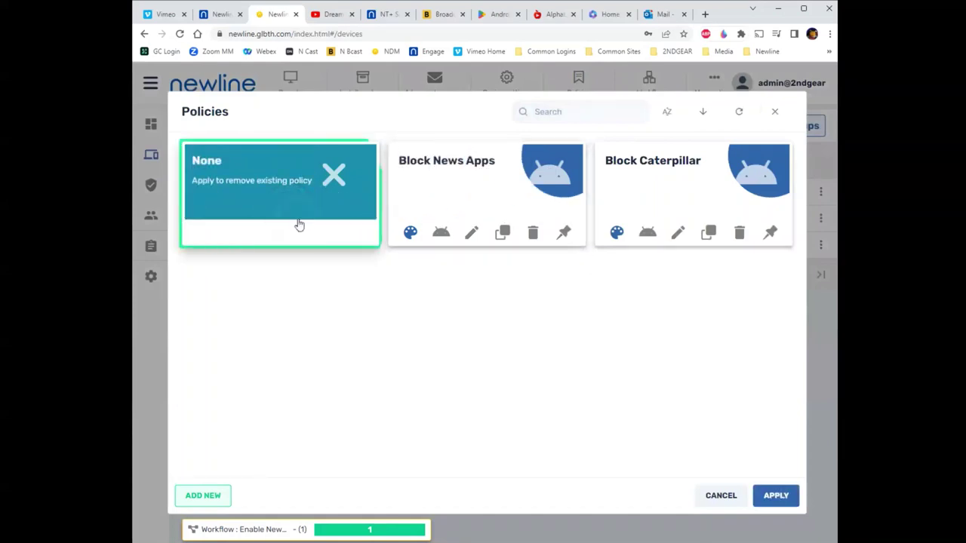
pyautogui.click(763, 494)
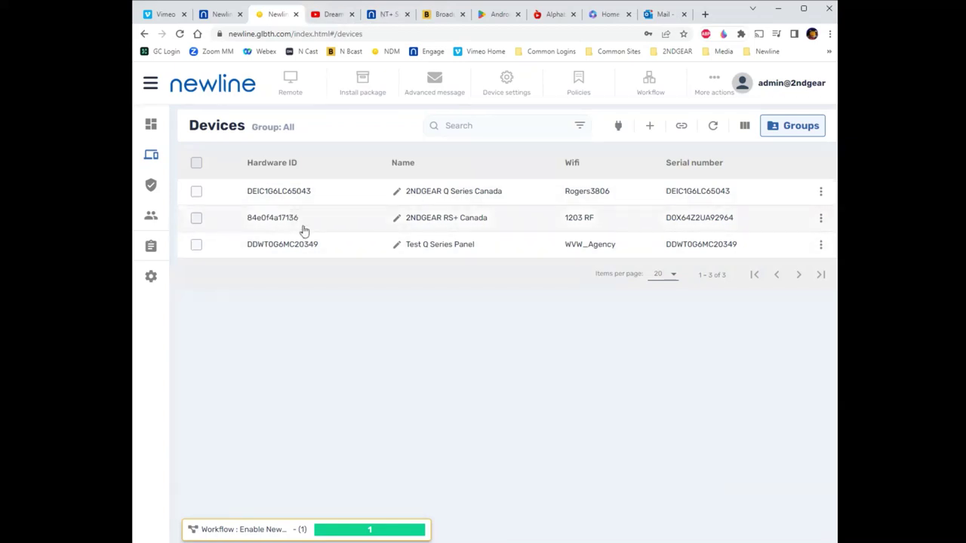
# - On Google Play, show games for tablets and search for 'chess'
pyautogui.click(498, 15)
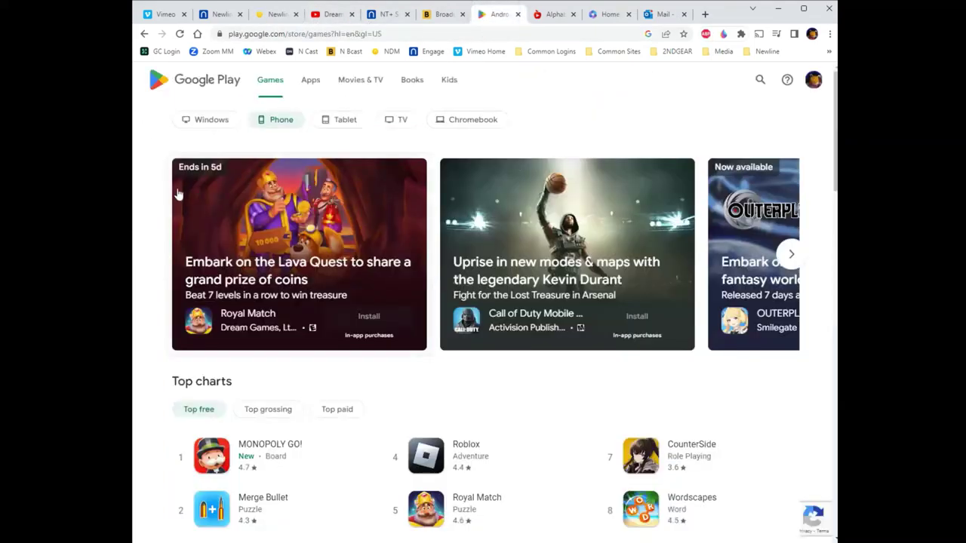
pyautogui.click(340, 122)
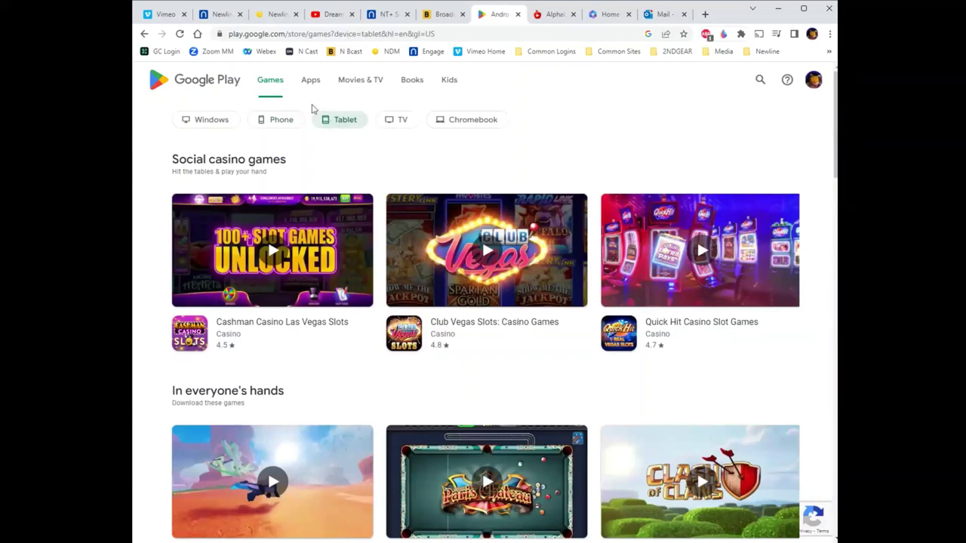
pyautogui.click(760, 79)
pyautogui.write('chess')
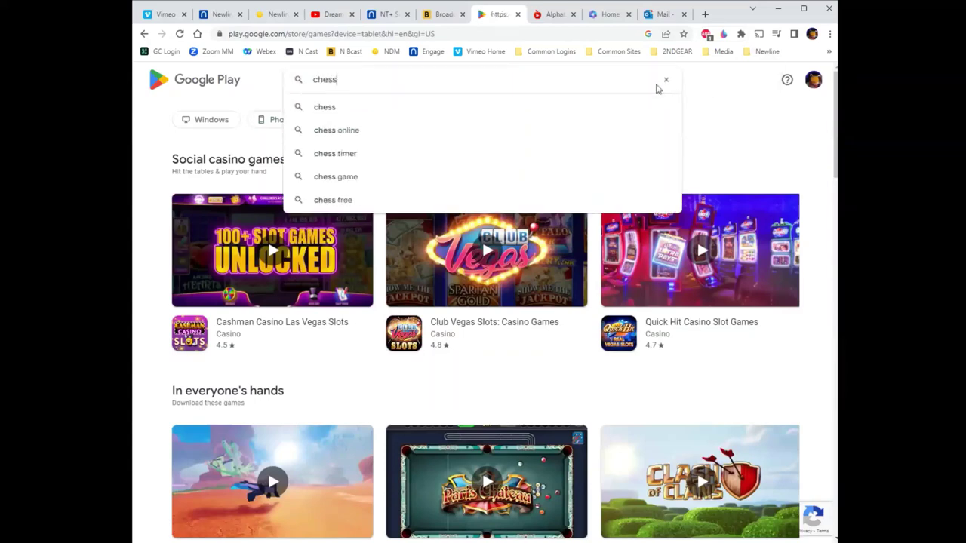
pyautogui.press('Return')
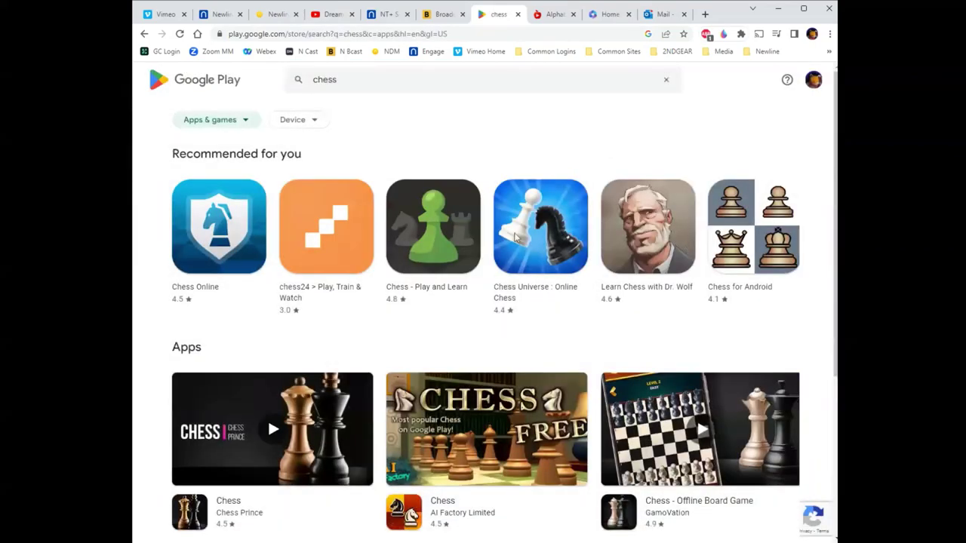
pyautogui.scroll(-3, 521, 234)
pyautogui.scroll(3, 528, 229)
# - Filter the chess results to the XBHA311D2 LGA311D2 device
pyautogui.click(310, 120)
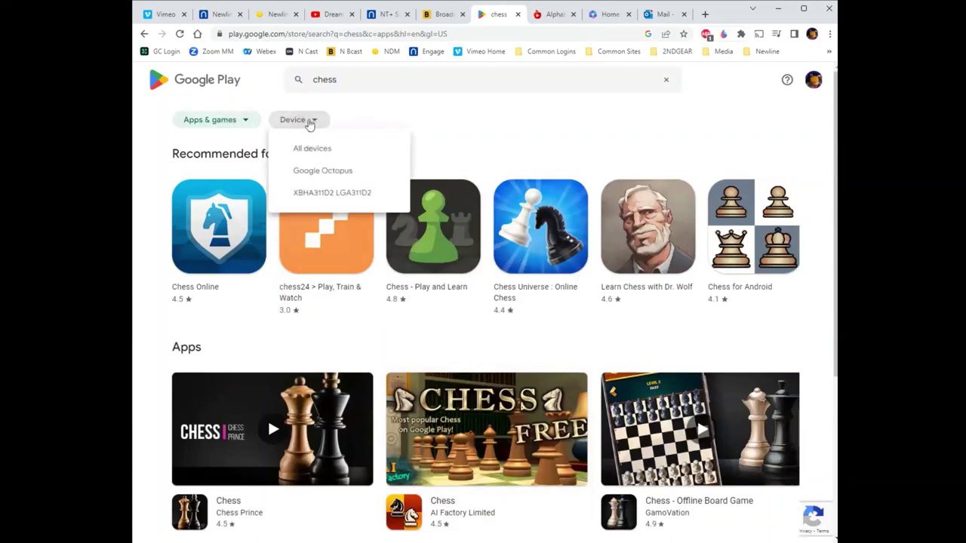
pyautogui.click(310, 194)
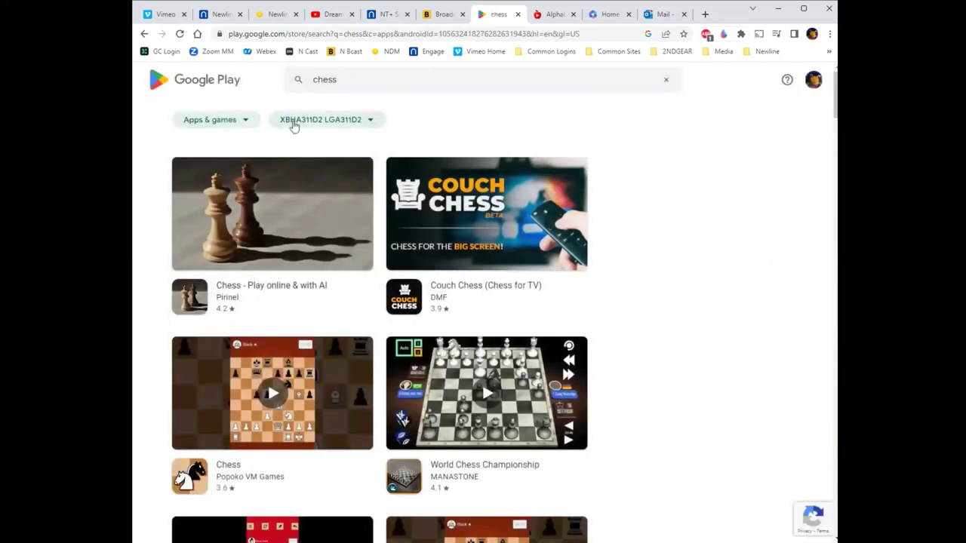
pyautogui.click(316, 123)
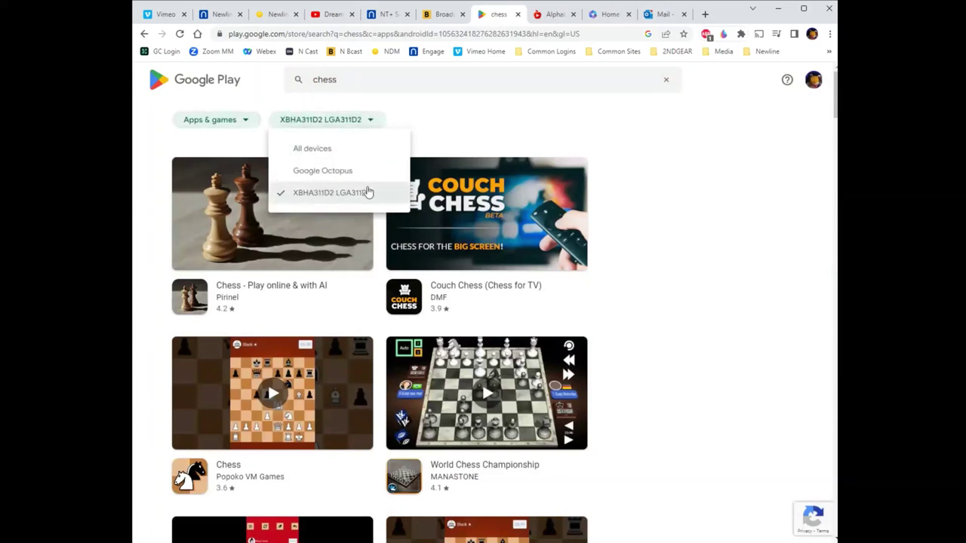
pyautogui.click(477, 117)
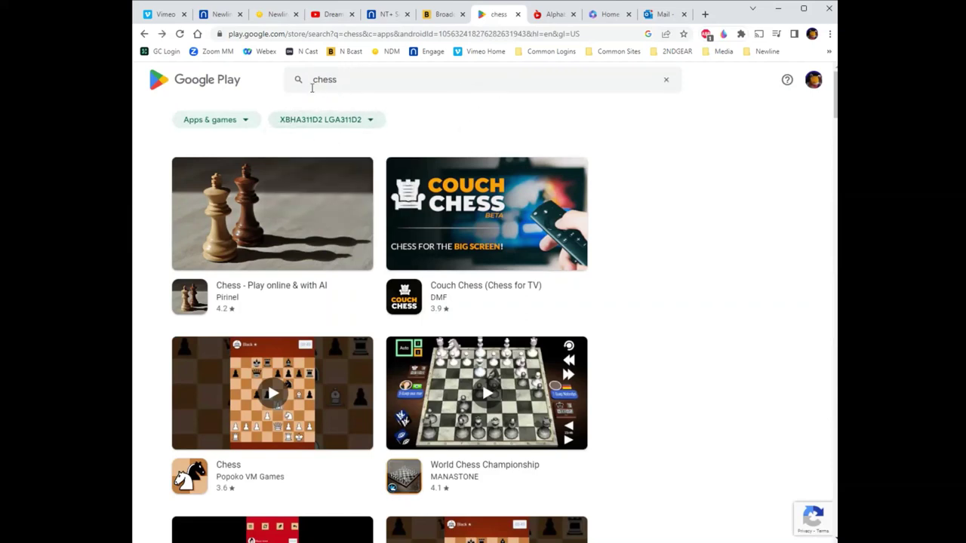
pyautogui.click(303, 119)
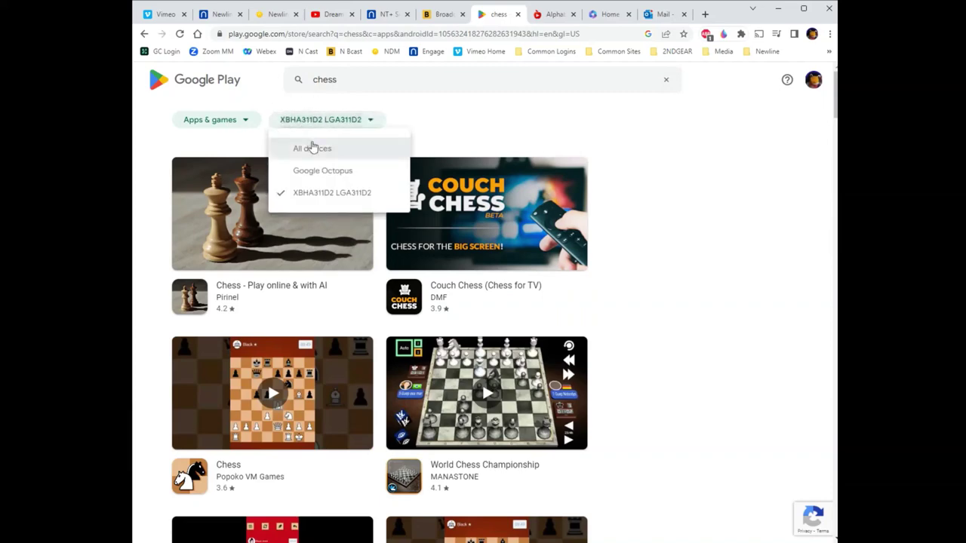
pyautogui.click(141, 35)
pyautogui.click(141, 36)
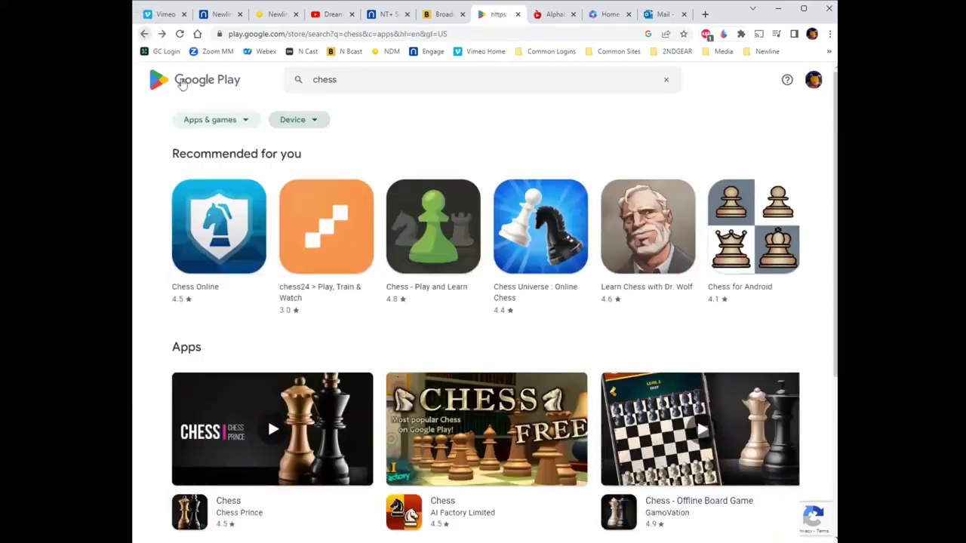
pyautogui.click(314, 121)
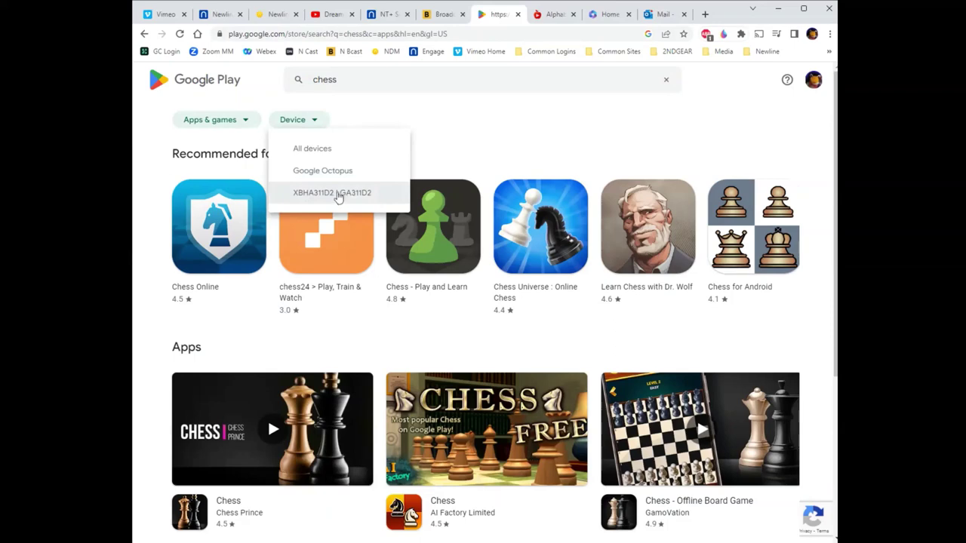
pyautogui.click(338, 195)
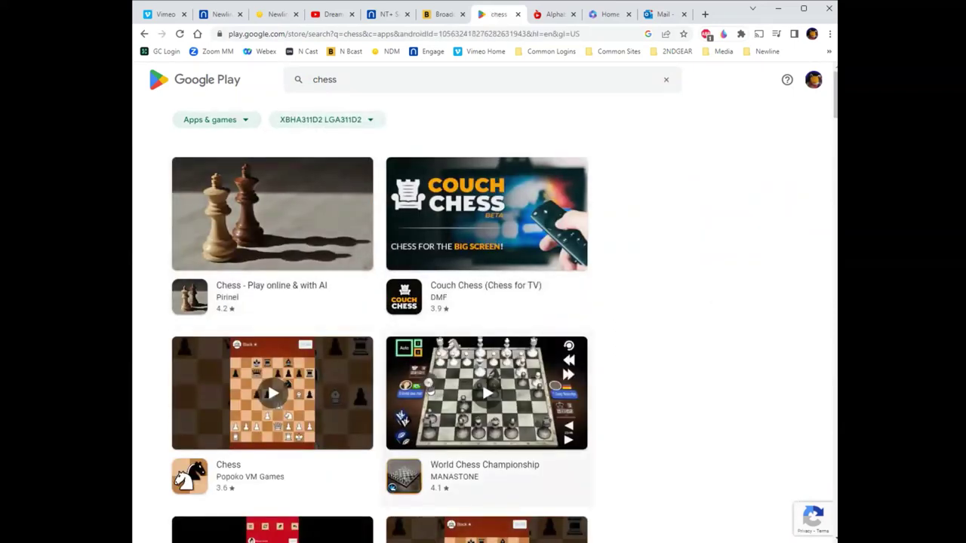
# - Open World Chess Championship's page, select its web address, and return to the Newline console
pyautogui.click(428, 386)
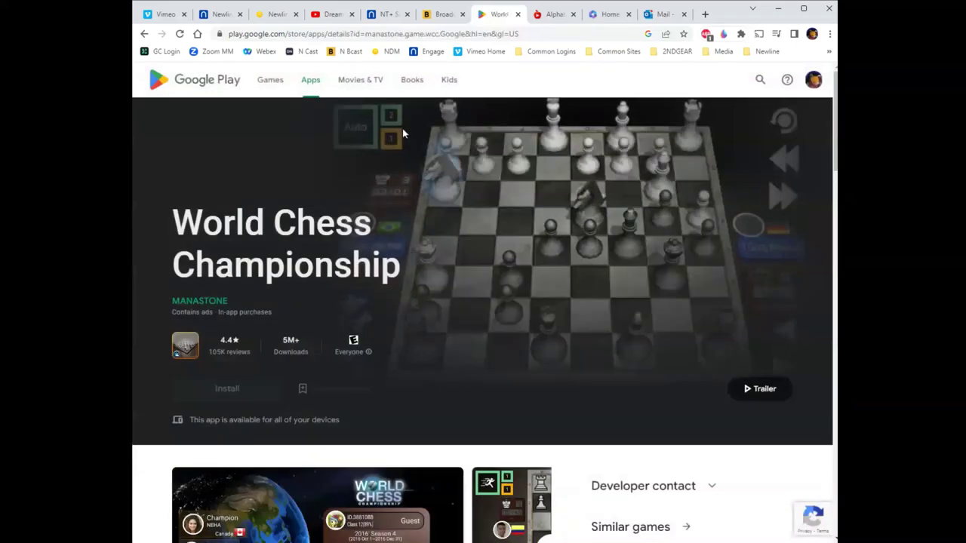
pyautogui.click(381, 34)
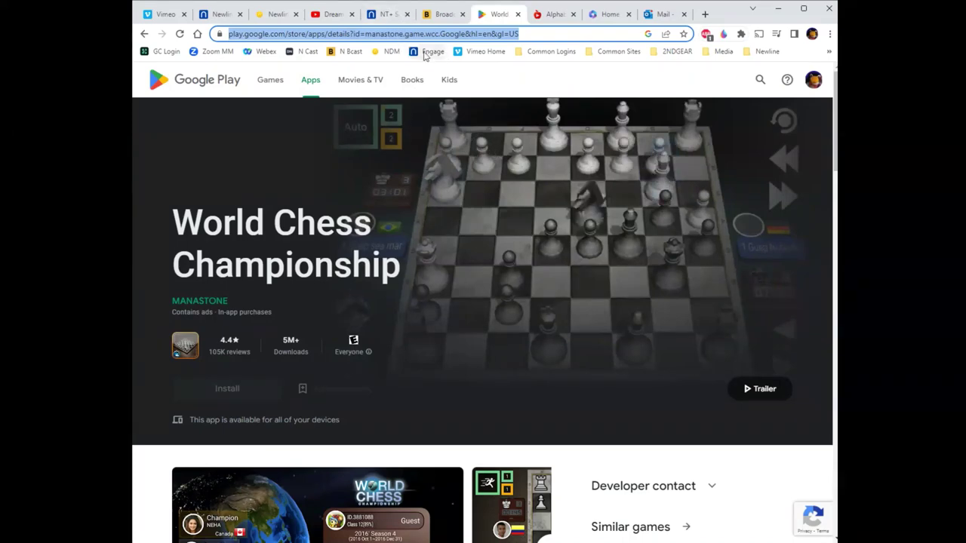
pyautogui.click(273, 15)
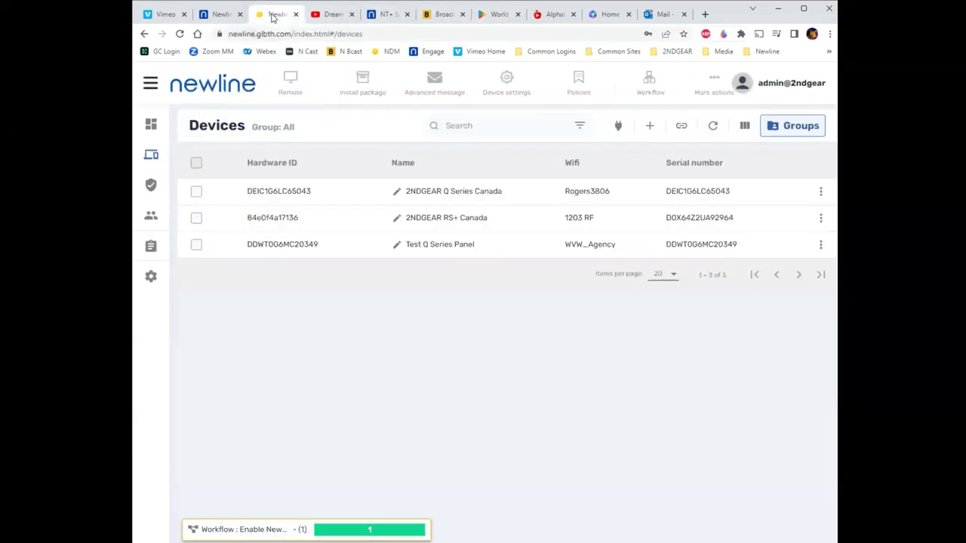
# - Open 2NDGEAR Q Series Canada's details and start a new package under Repositories' Install Packages
pyautogui.click(196, 191)
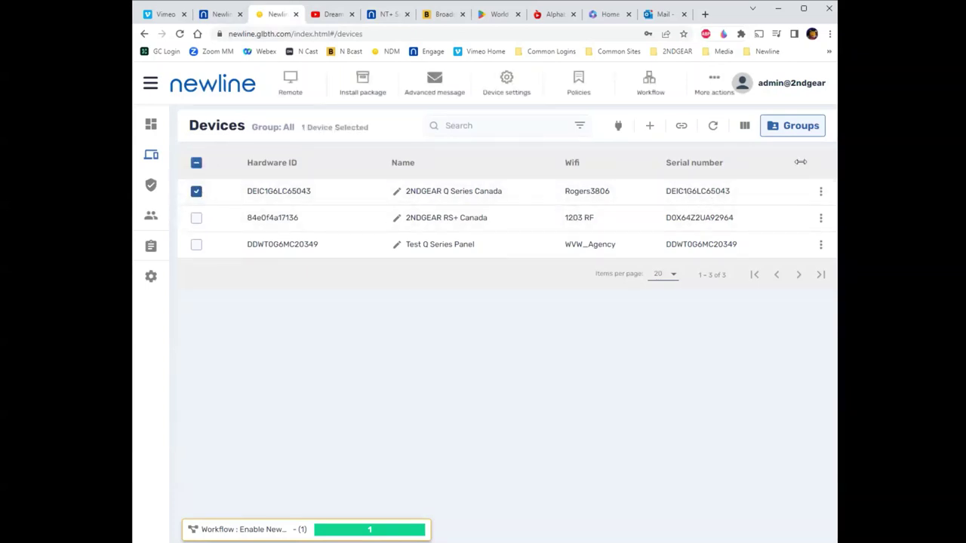
pyautogui.click(488, 193)
pyautogui.click(709, 199)
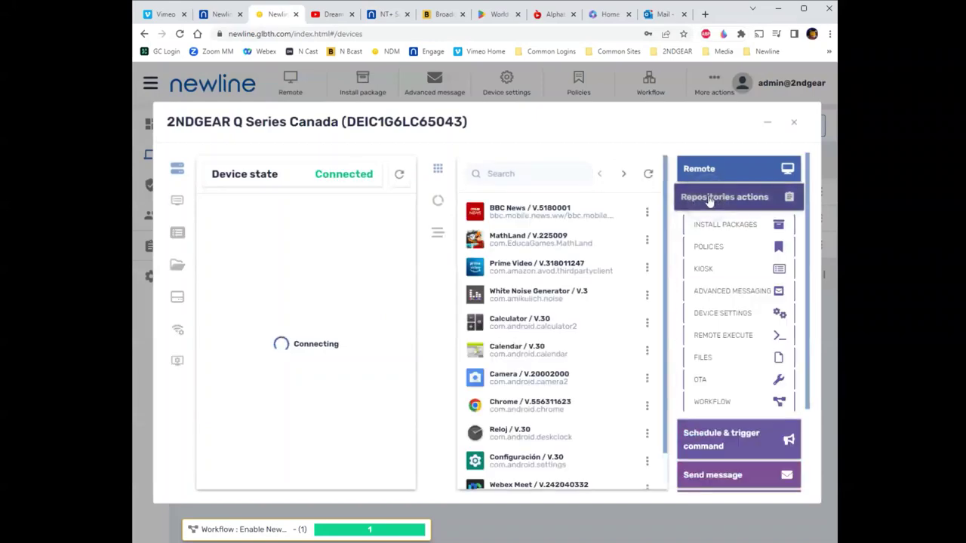
pyautogui.click(702, 226)
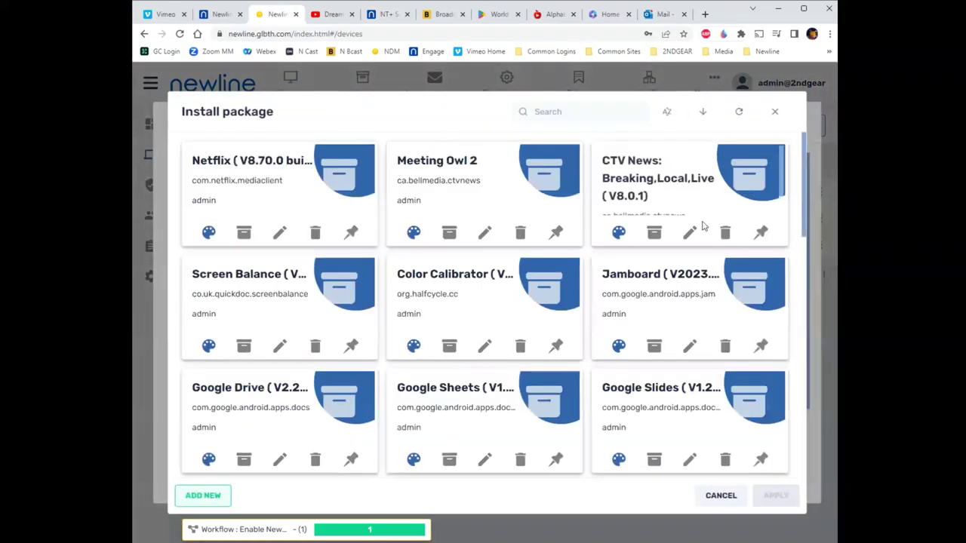
pyautogui.click(214, 496)
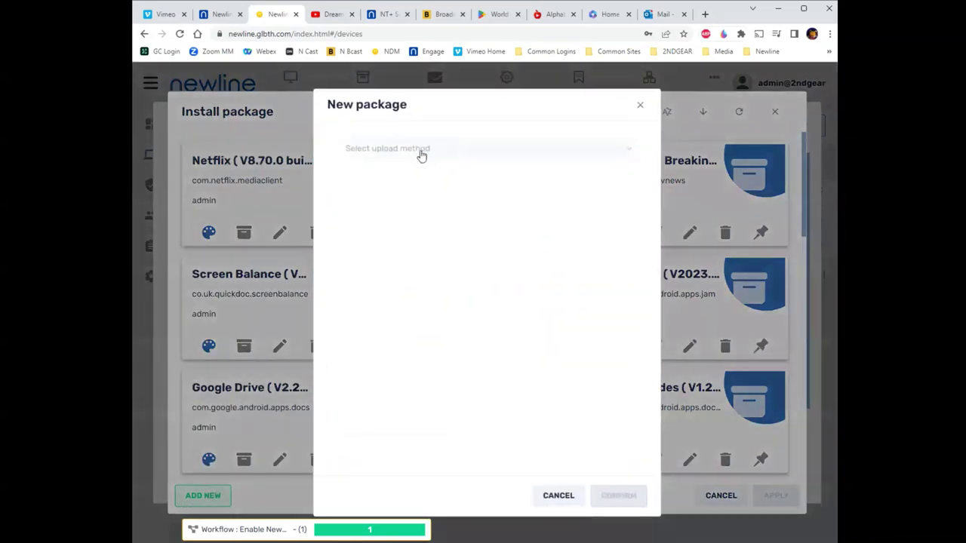
# - Choose 'Package from play store', paste the World Chess link, sync, and go back to the store page
pyautogui.click(421, 149)
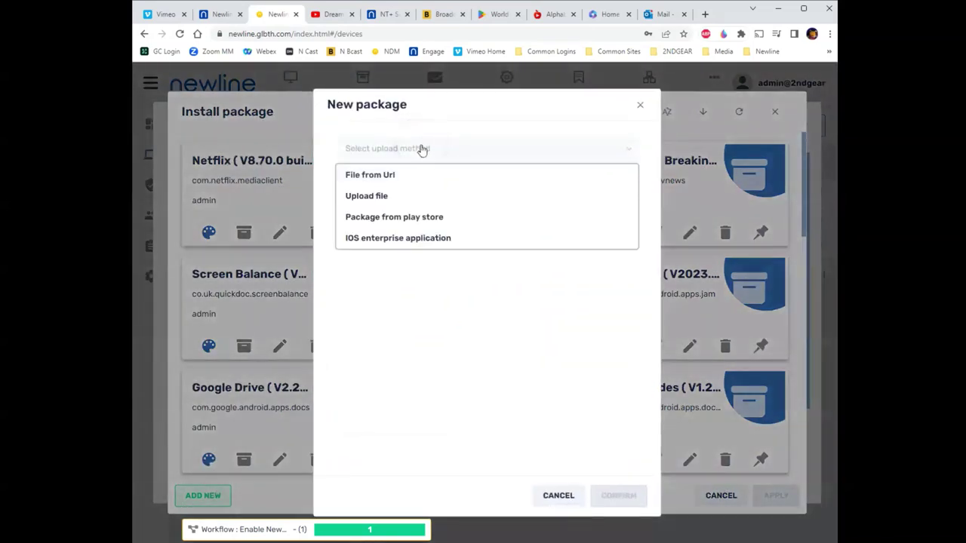
pyautogui.click(400, 219)
pyautogui.click(363, 198)
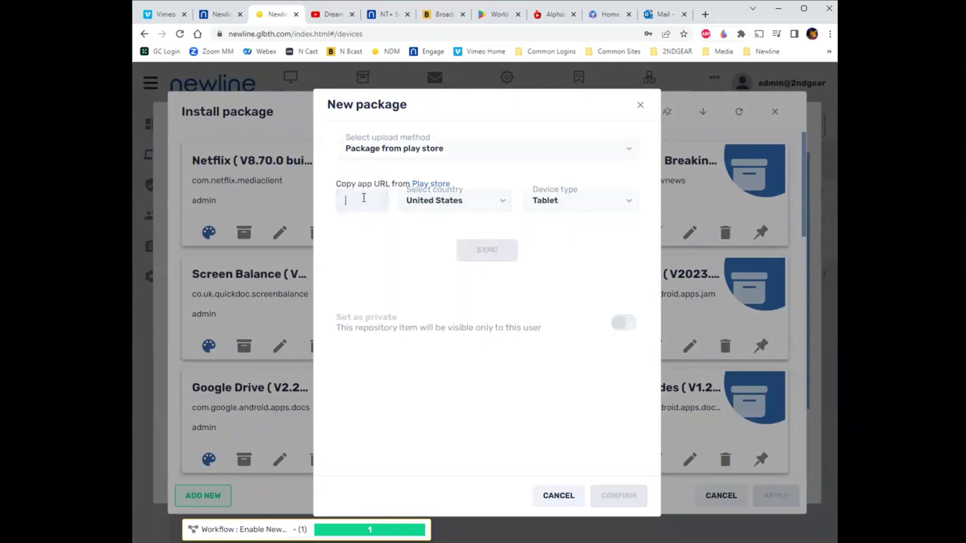
pyautogui.write('manast')
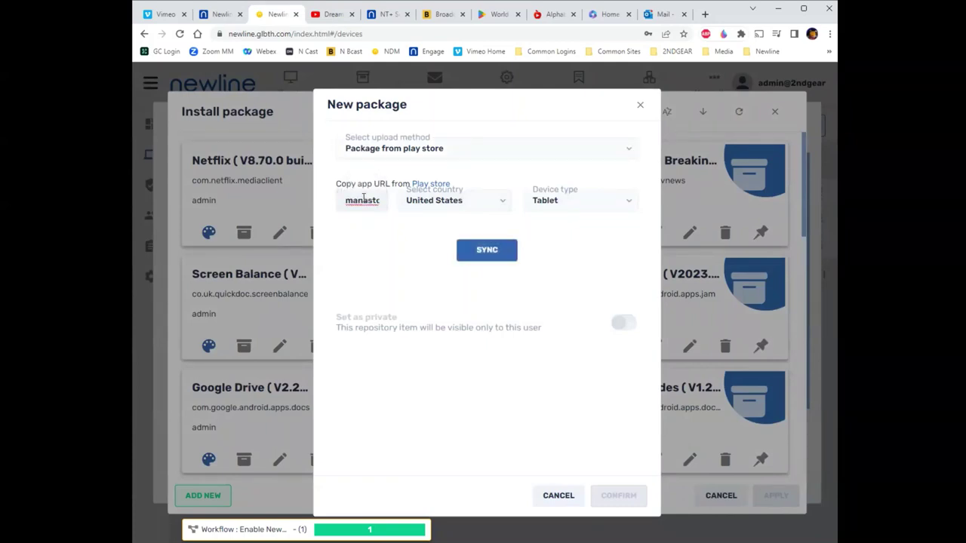
pyautogui.click(495, 250)
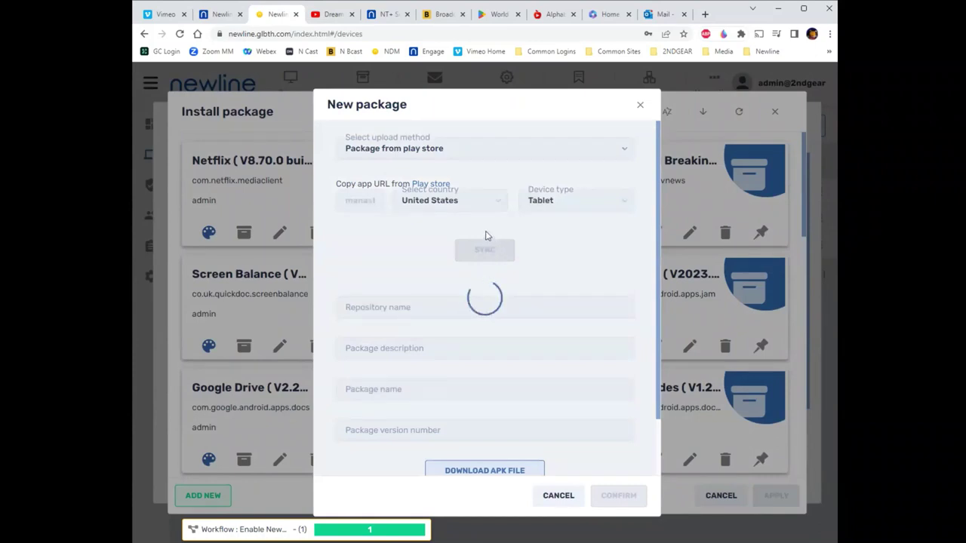
pyautogui.click(492, 15)
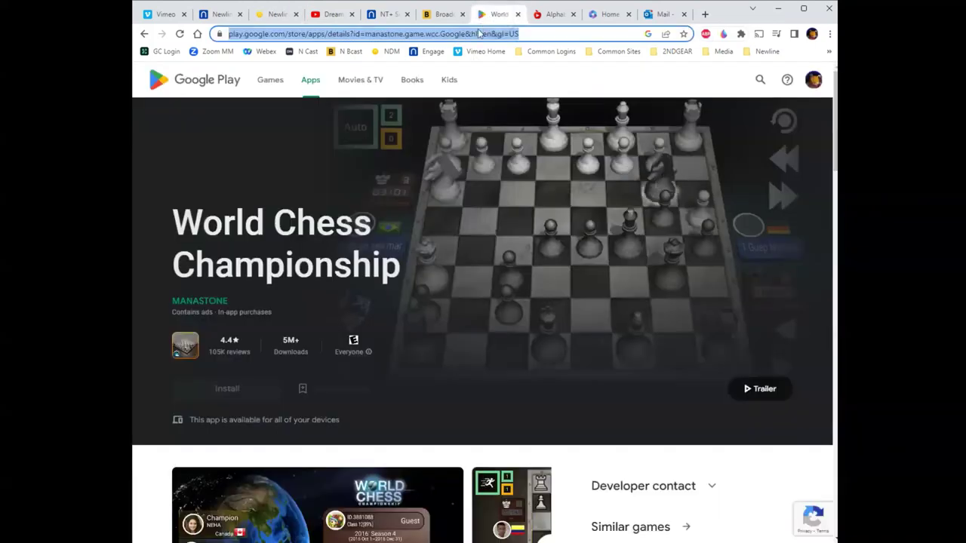
# - Back in Newline, confirm the synced World Chess Championship (V2.09.02) package
pyautogui.click(272, 14)
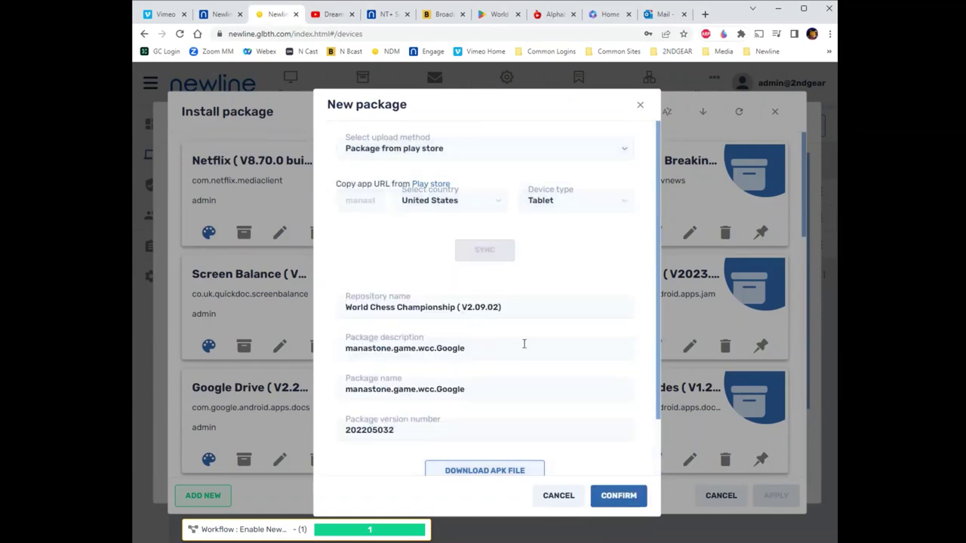
pyautogui.click(615, 497)
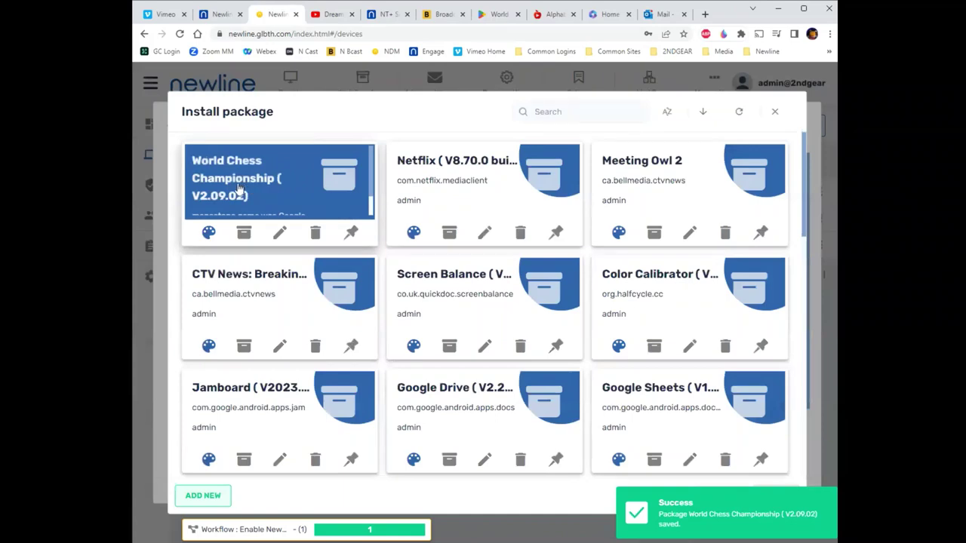
# - Close the package and device windows, then cancel an install attempt on all three devices
pyautogui.click(774, 111)
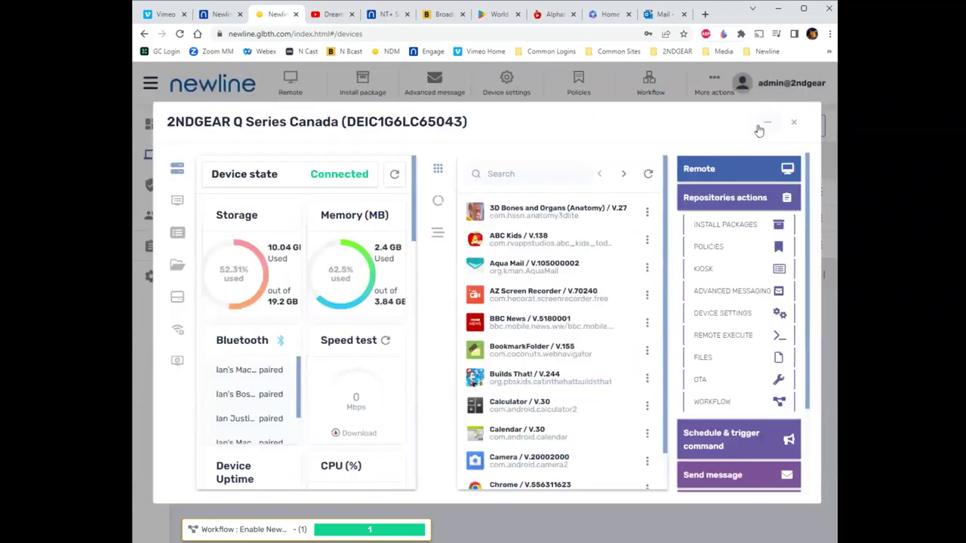
pyautogui.click(793, 122)
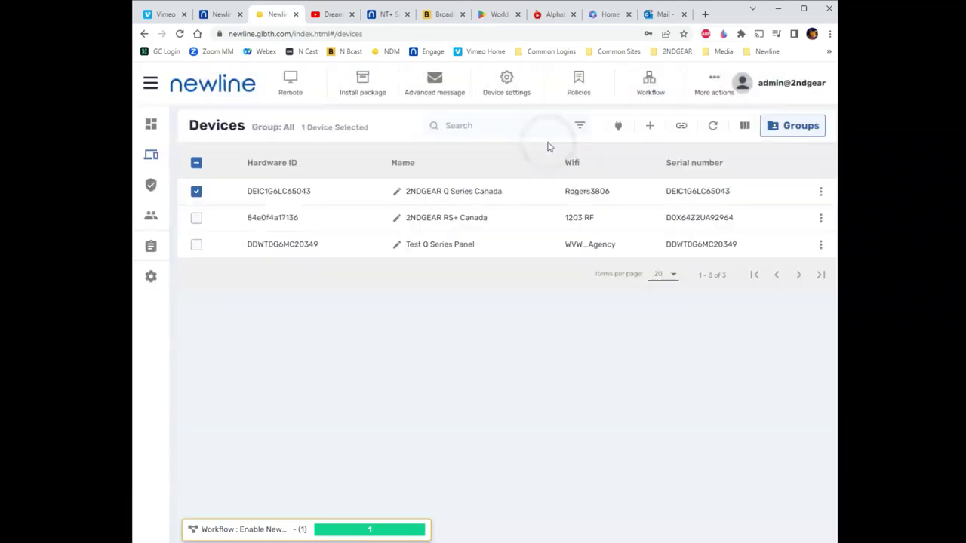
pyautogui.click(195, 163)
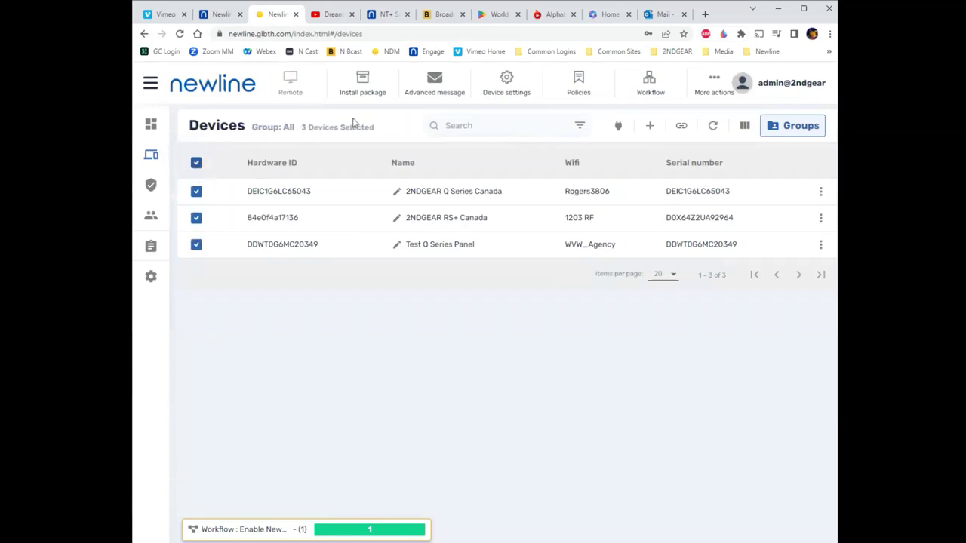
pyautogui.click(364, 89)
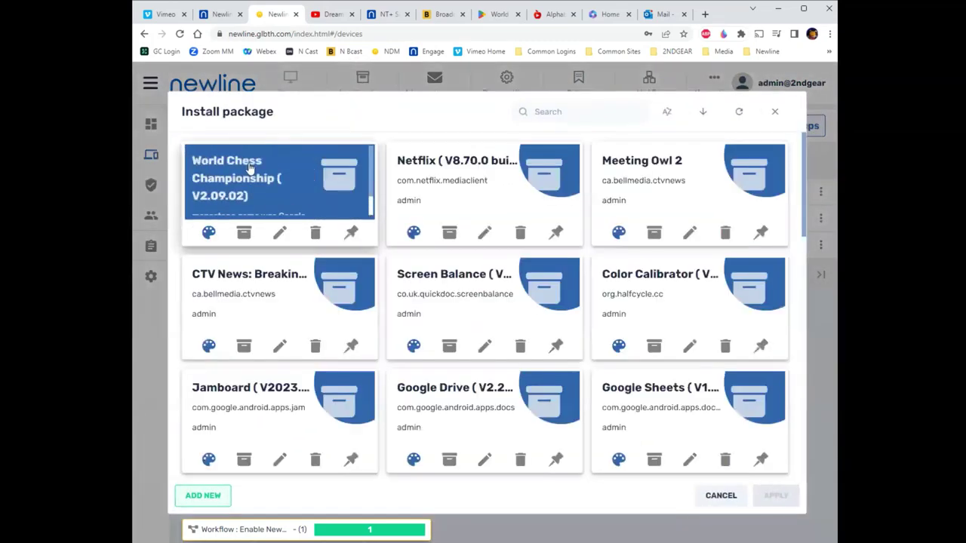
pyautogui.click(705, 498)
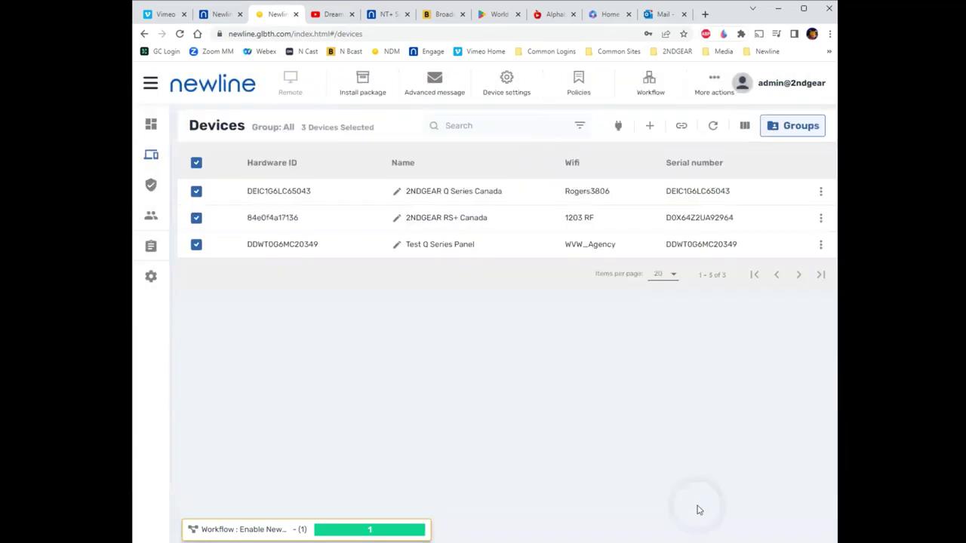
# - Install the World Chess Championship package on only 2NDGEAR Q Series Canada
pyautogui.click(195, 163)
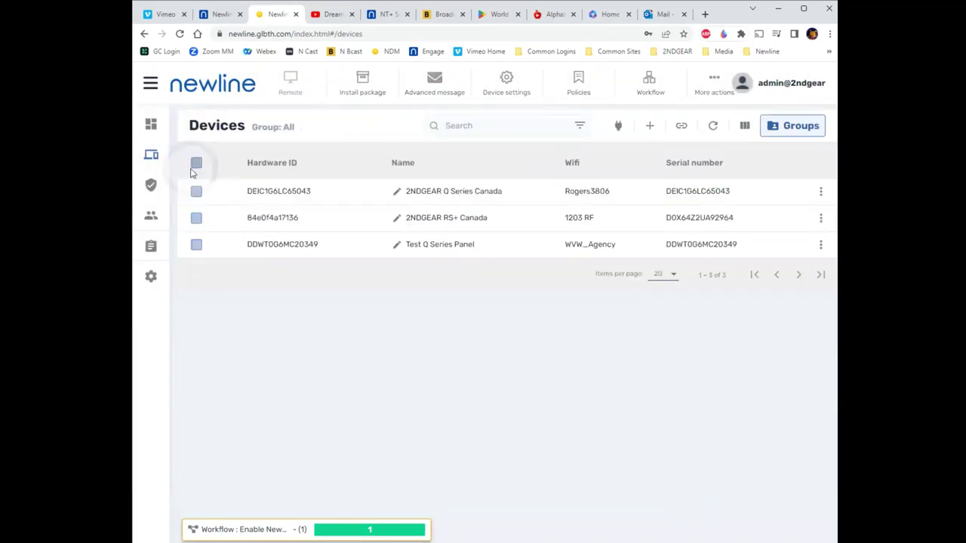
pyautogui.click(196, 191)
pyautogui.click(356, 83)
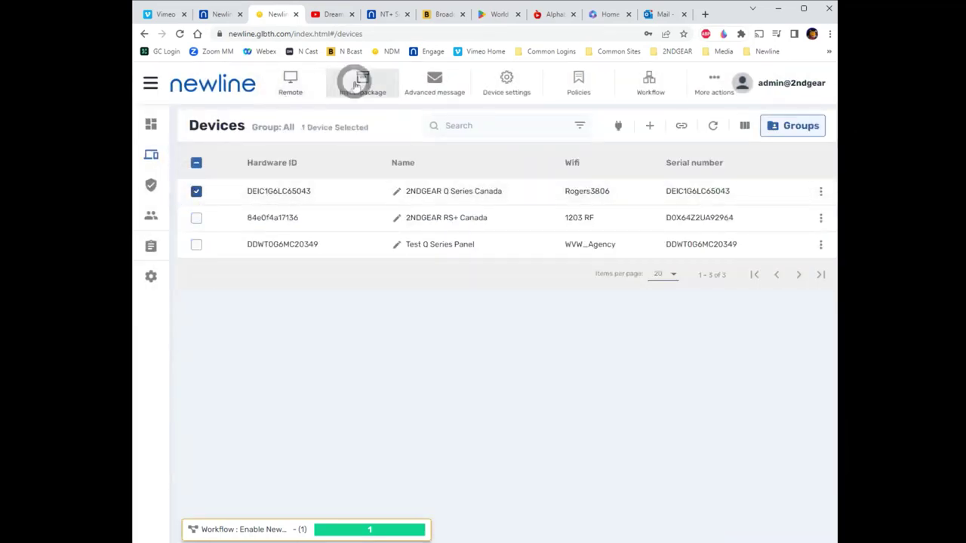
pyautogui.click(217, 173)
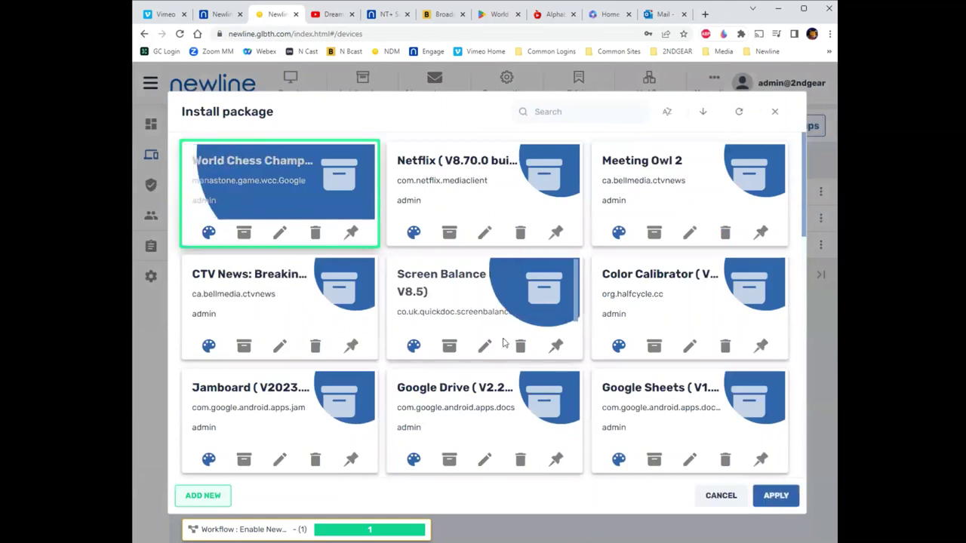
pyautogui.click(769, 495)
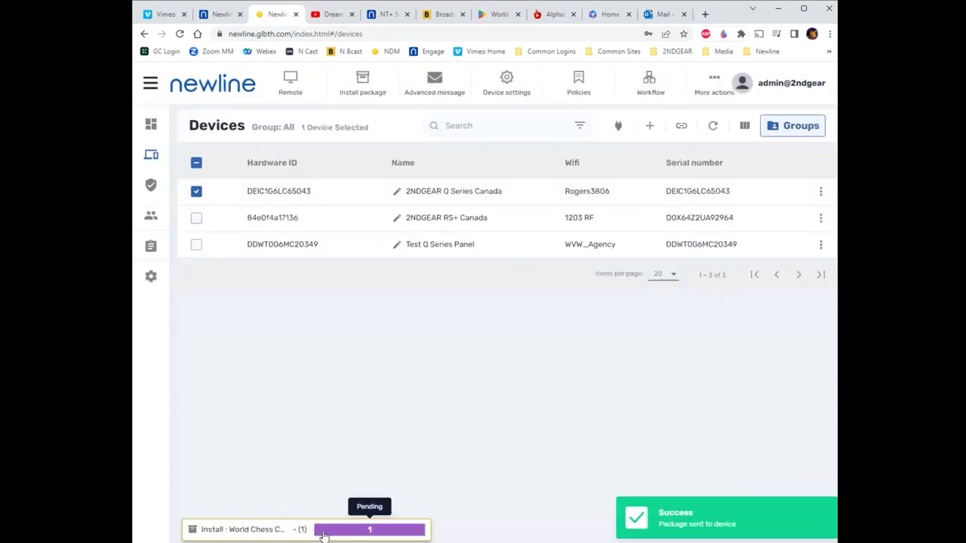
# - Verify the Install : World Chess task shows Success, then deselect the 2NDGEAR Q Series Canada panel
pyautogui.click(370, 529)
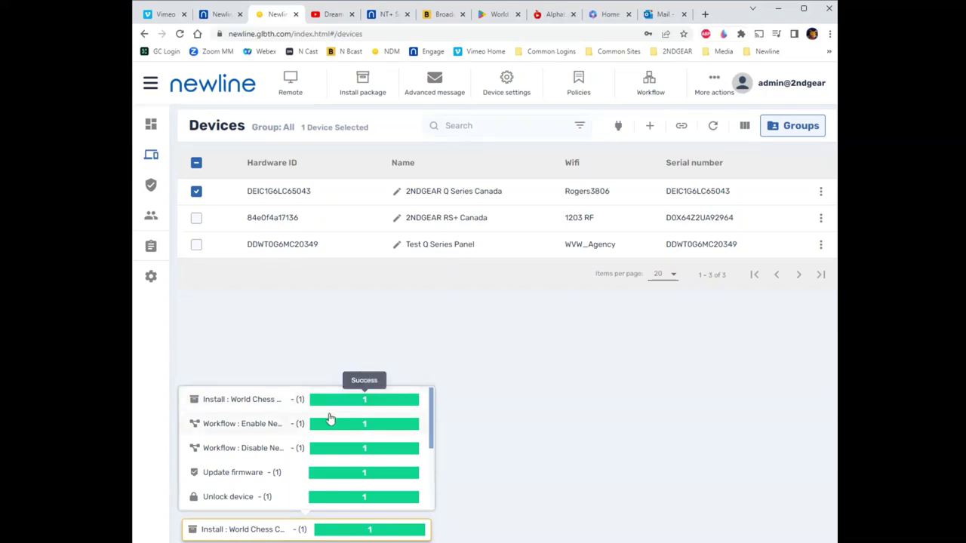
pyautogui.click(326, 349)
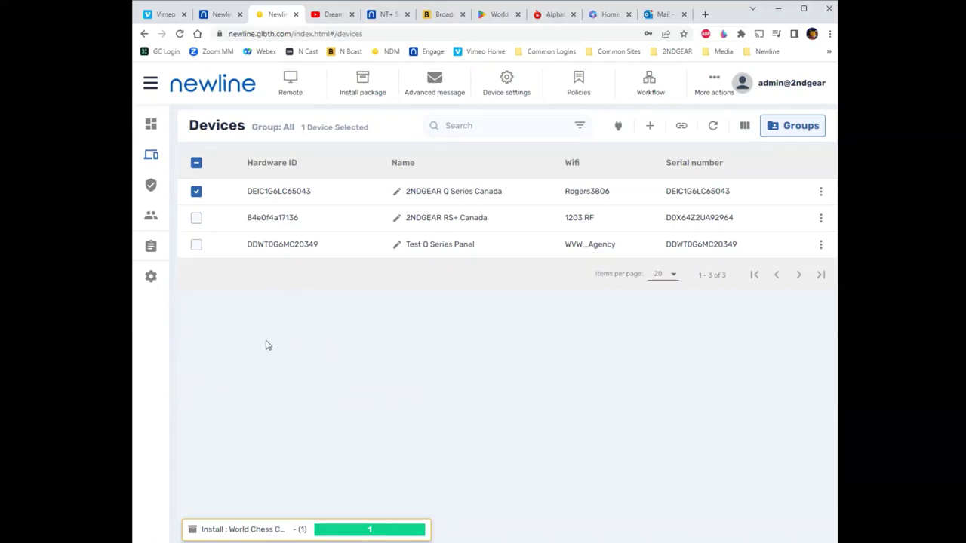
pyautogui.click(195, 191)
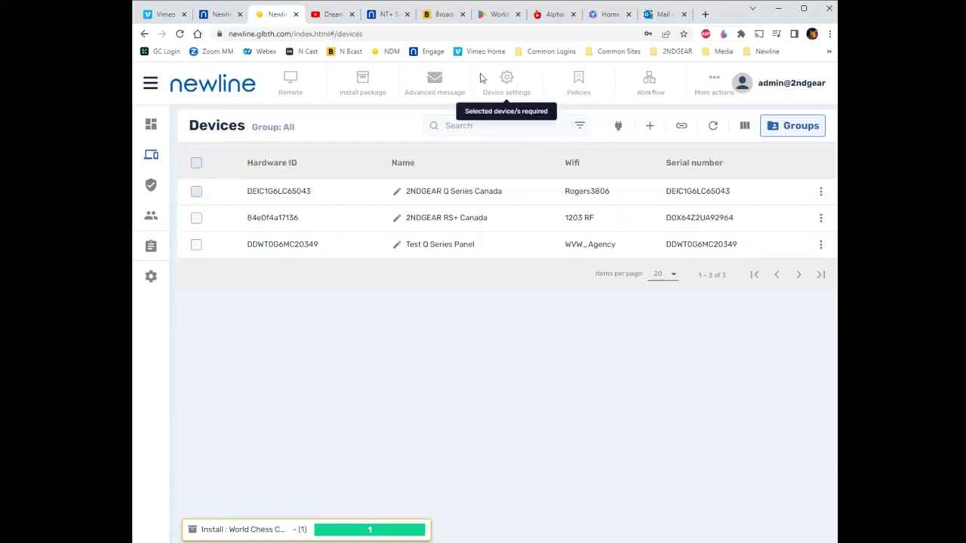
# - Reselect the 2NDGEAR Q Series Canada panel and start a new device setting
pyautogui.click(197, 190)
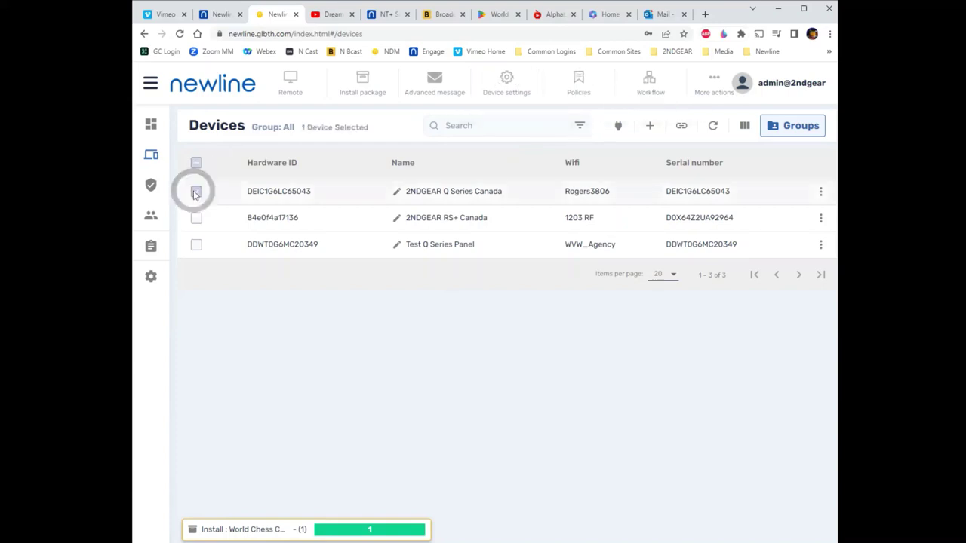
pyautogui.click(507, 81)
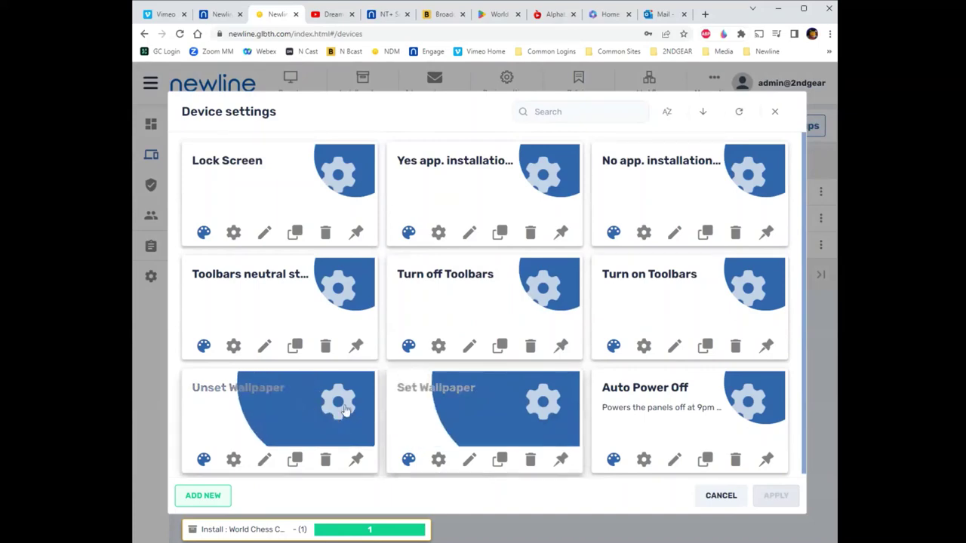
pyautogui.click(200, 496)
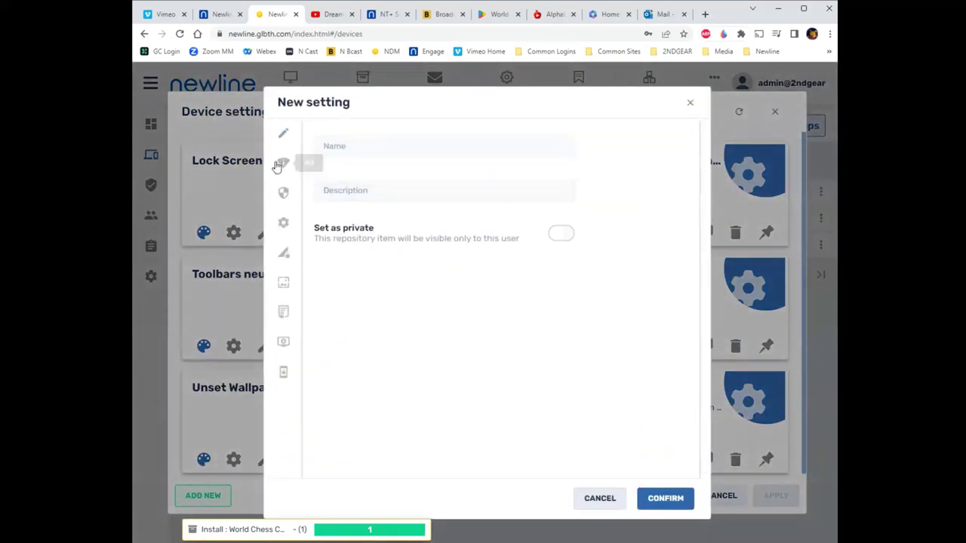
# - Browse the General, Wallpaper and Newline options, then cancel the new setting unsaved
pyautogui.click(283, 223)
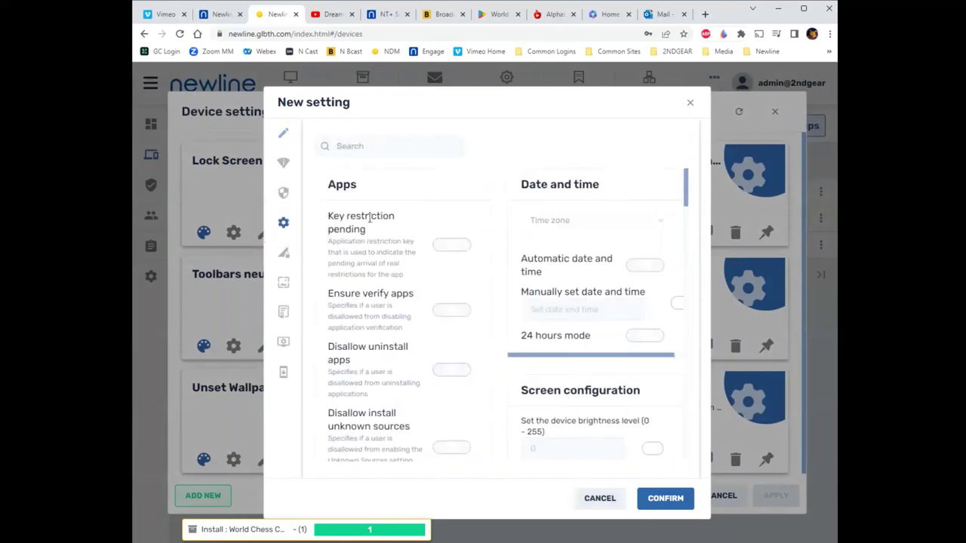
pyautogui.scroll(-2, 591, 354)
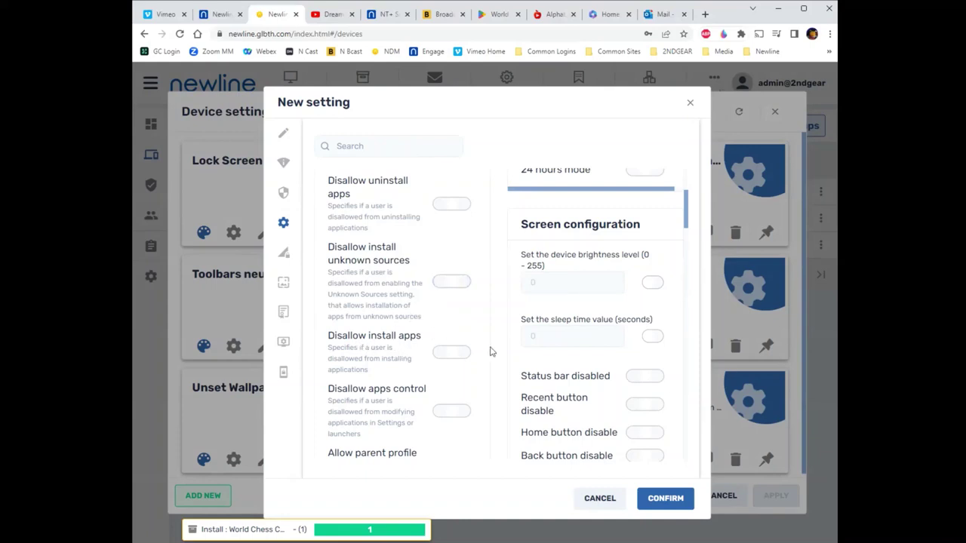
pyautogui.scroll(-3, 456, 305)
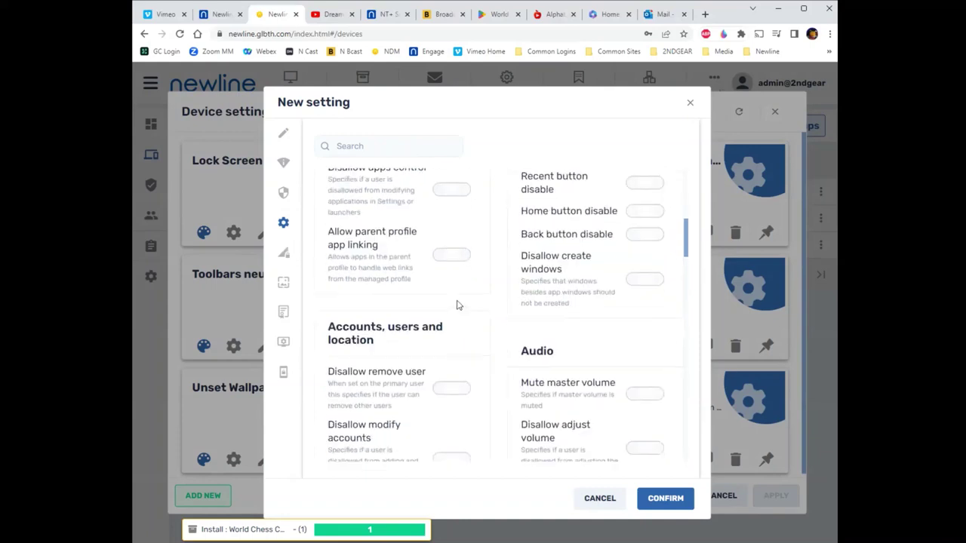
pyautogui.click(283, 282)
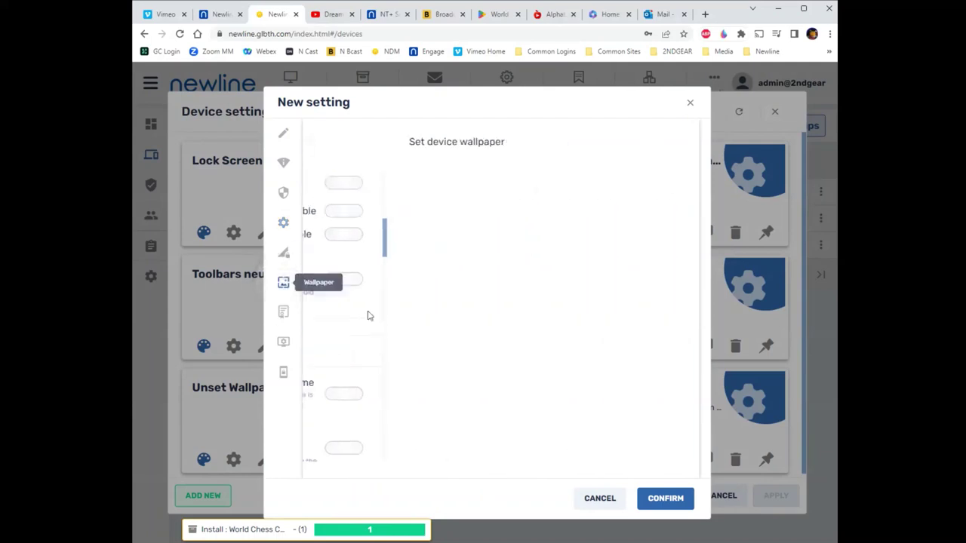
pyautogui.click(282, 344)
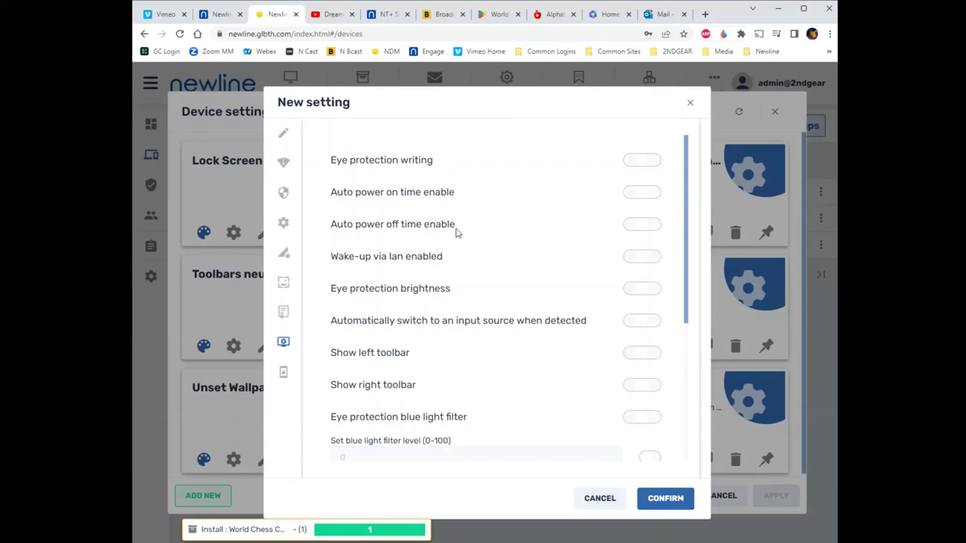
pyautogui.click(597, 500)
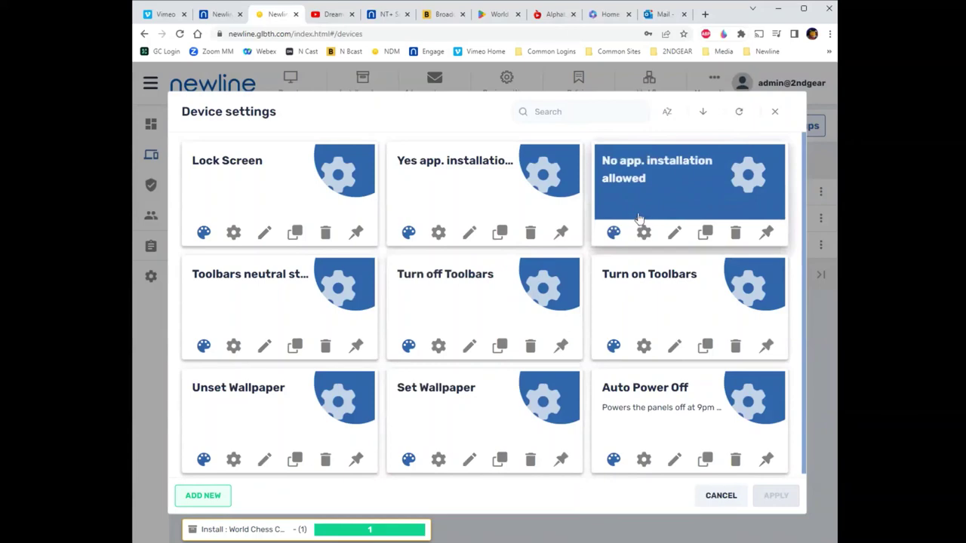
# - Inspect Auto Power Off's 21:00 every-day schedule, close it unchanged, and select all three panels
pyautogui.click(644, 418)
pyautogui.click(674, 460)
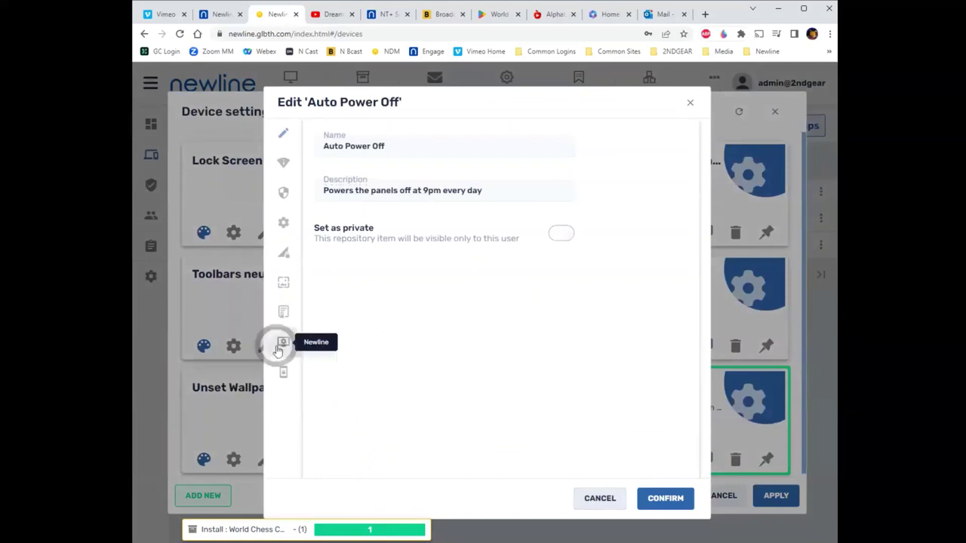
pyautogui.click(279, 341)
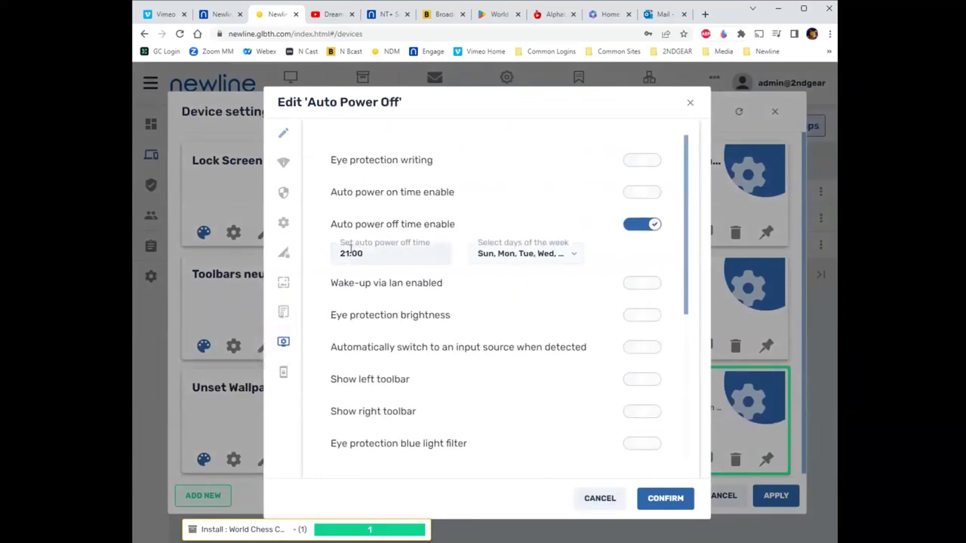
pyautogui.click(520, 253)
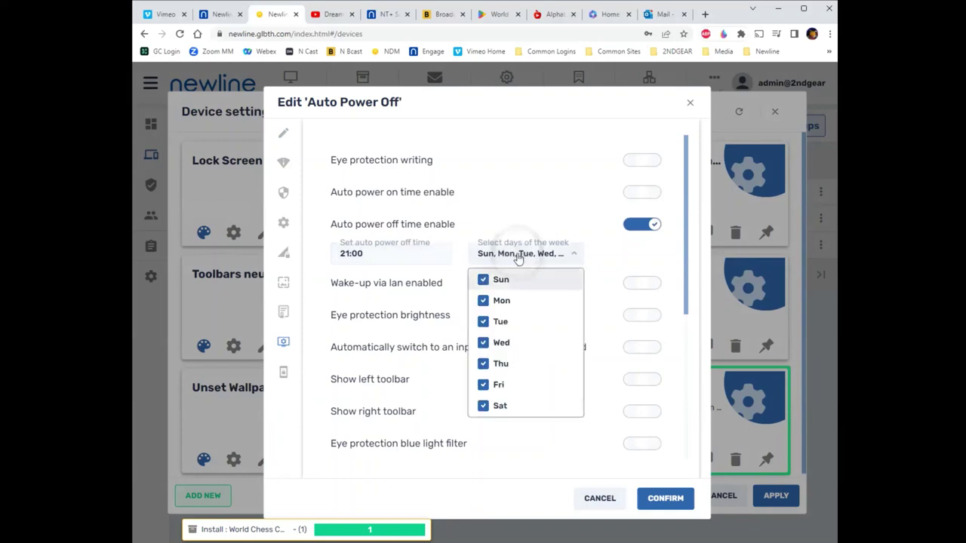
pyautogui.click(512, 447)
pyautogui.click(590, 503)
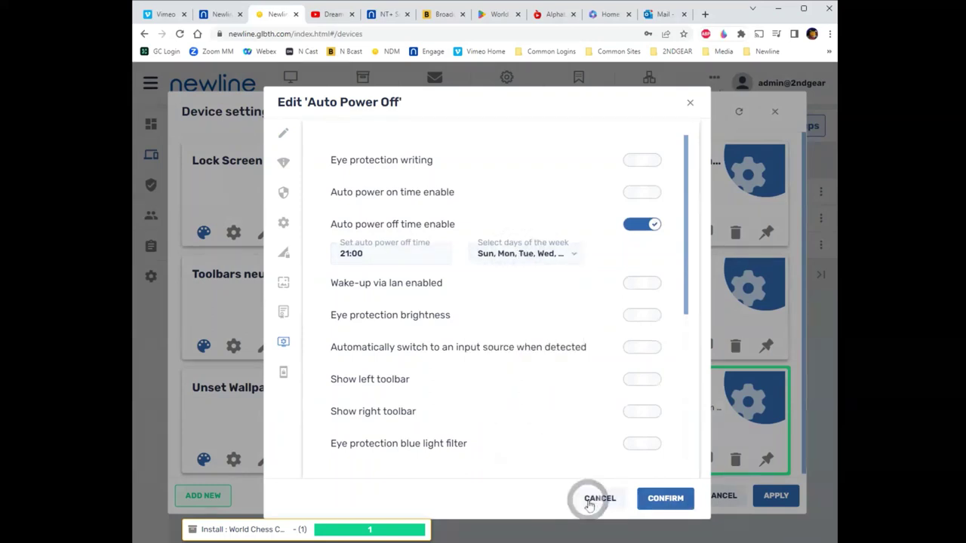
pyautogui.click(701, 496)
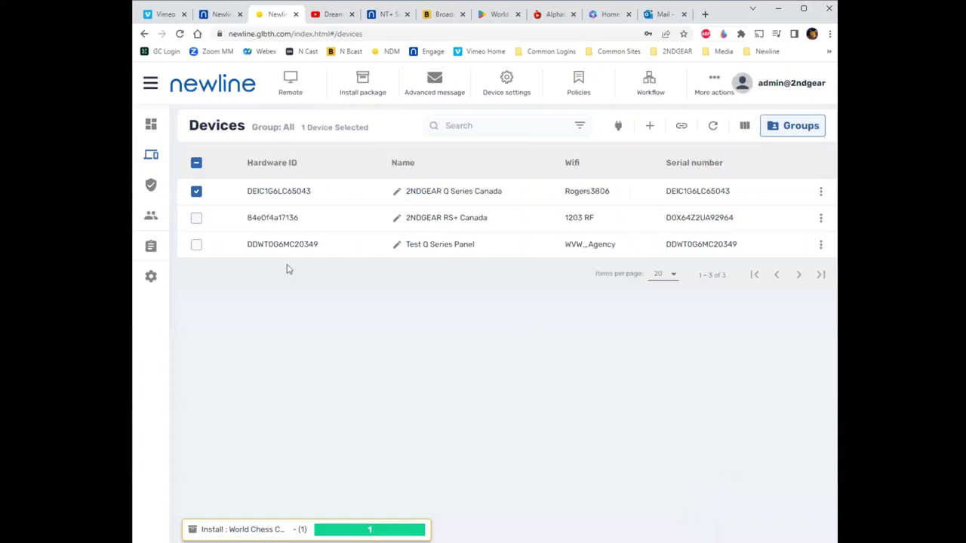
pyautogui.click(196, 163)
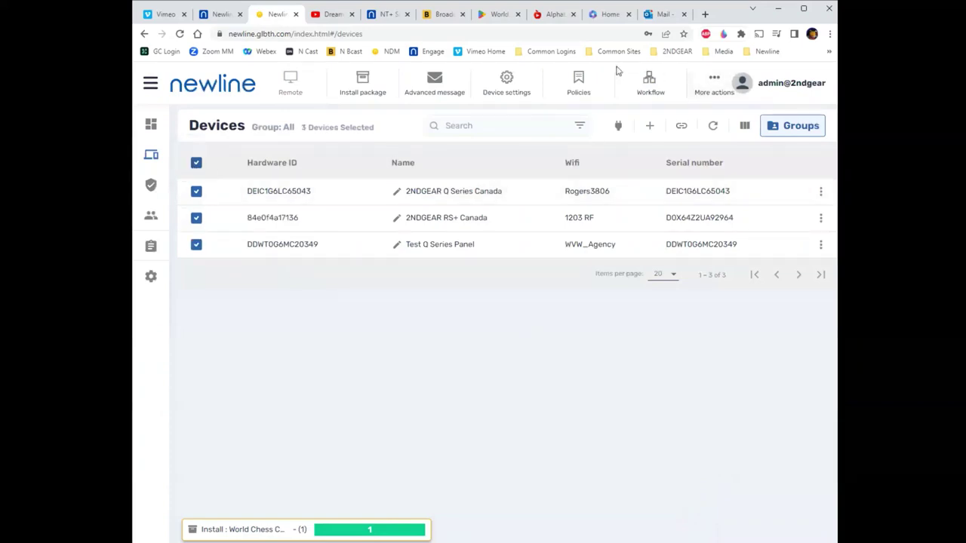
# - Narrow the selection from all panels to only 2NDGEAR Q Series Canada and reopen Device settings
pyautogui.click(508, 80)
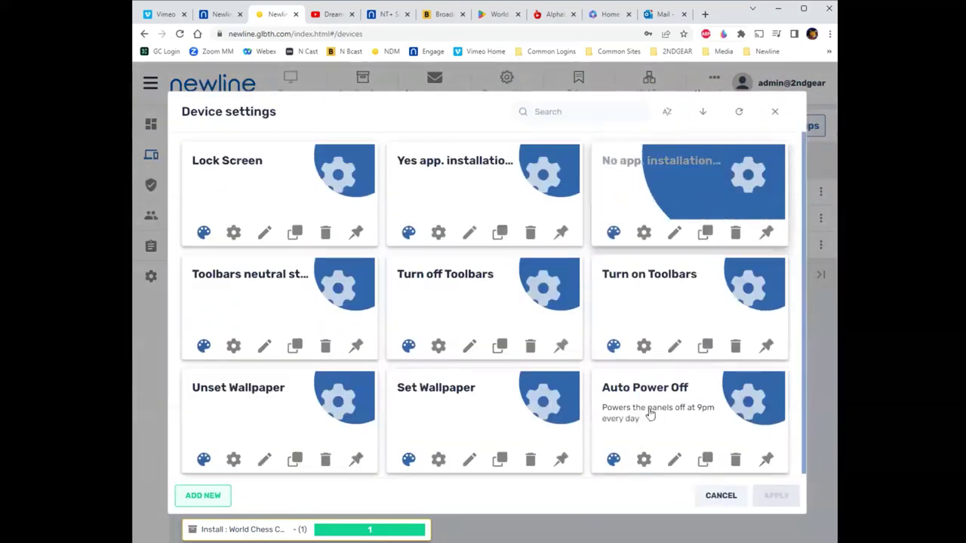
pyautogui.click(717, 498)
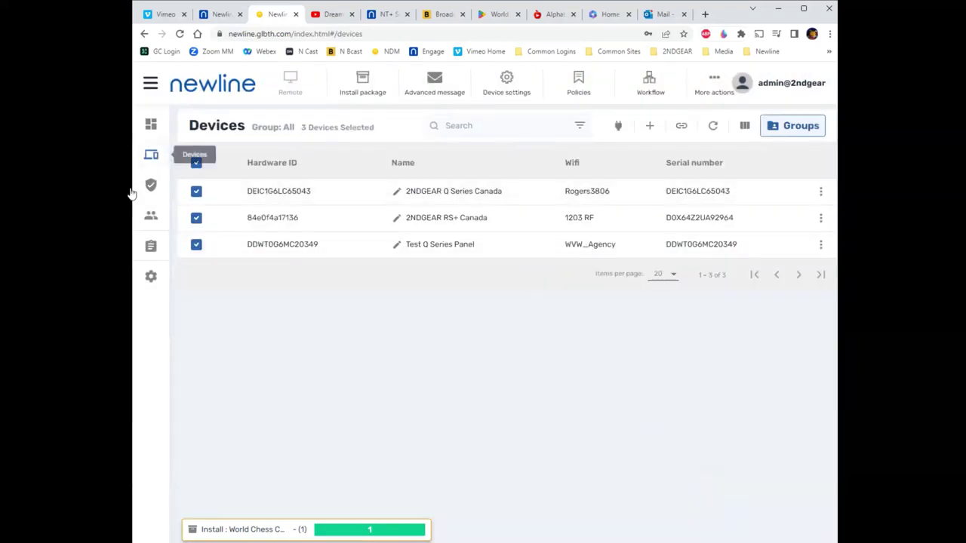
pyautogui.click(193, 165)
pyautogui.click(195, 190)
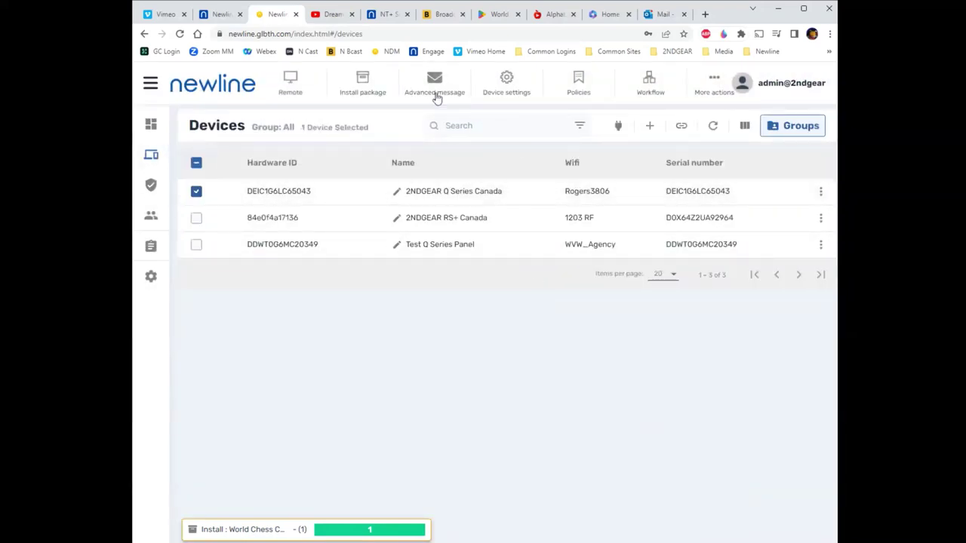
pyautogui.click(503, 83)
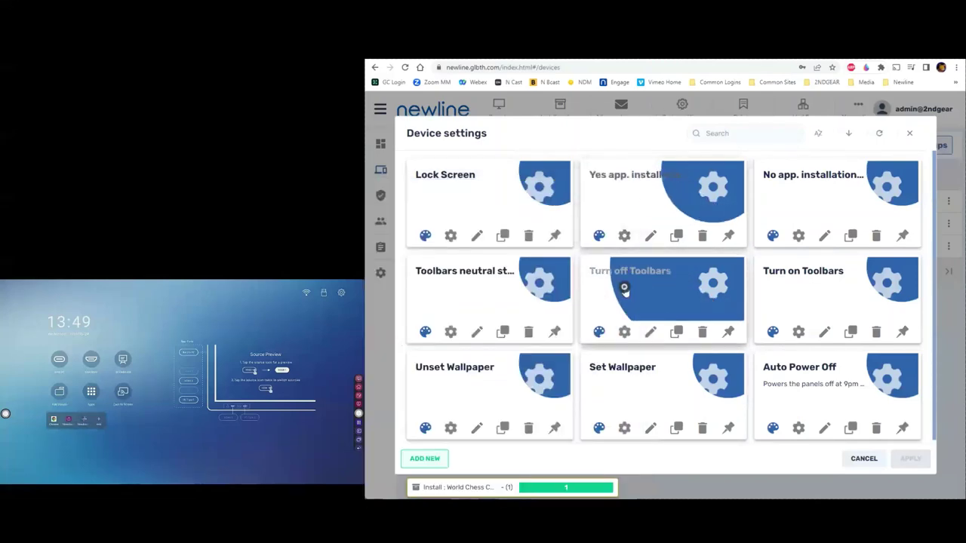
# - Apply Turn off Toolbars, then Turn on Toolbars, to the 2NDGEAR Q Series Canada panel
pyautogui.click(615, 272)
pyautogui.click(907, 459)
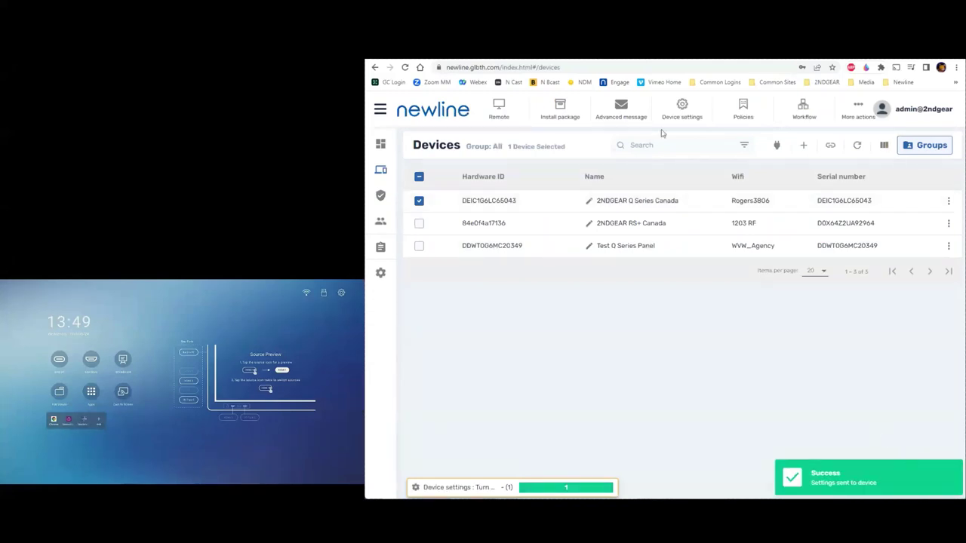
pyautogui.click(679, 108)
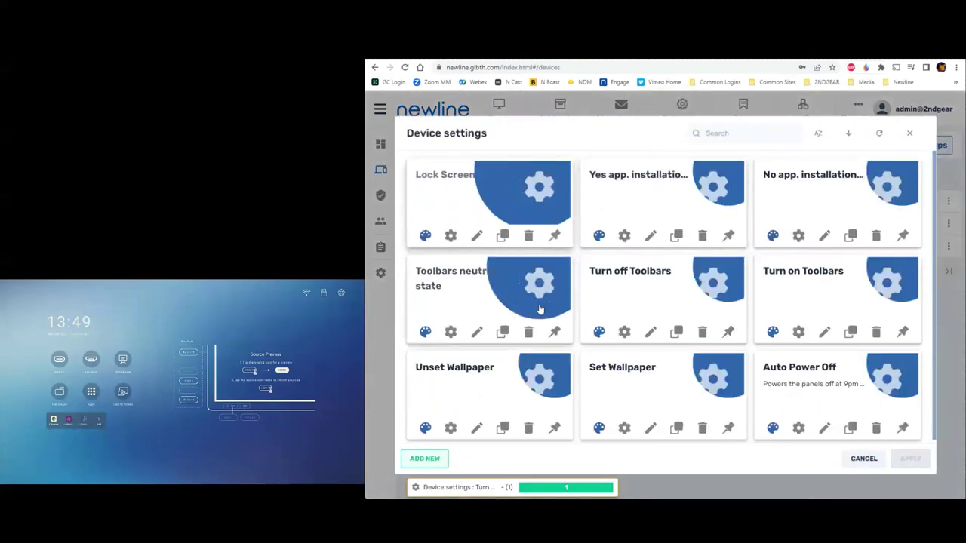
pyautogui.click(799, 298)
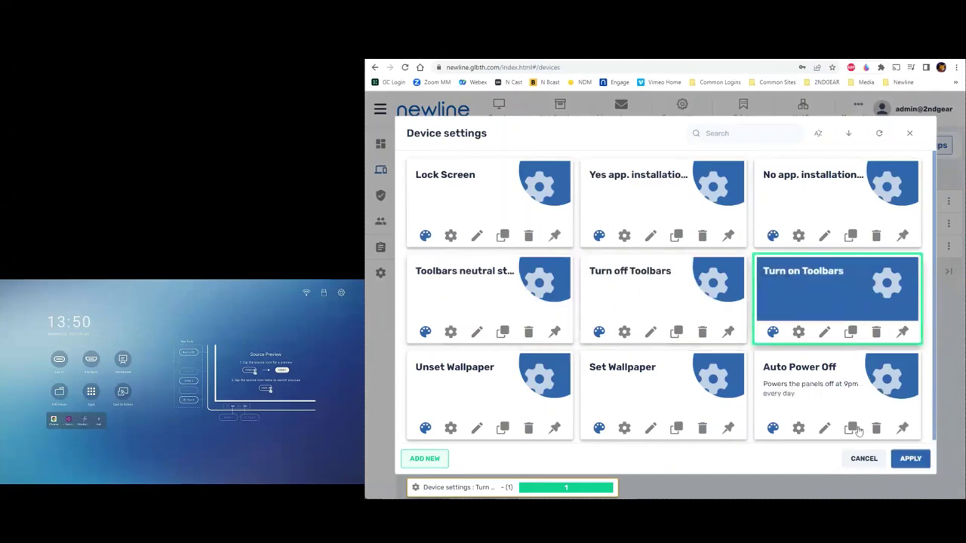
pyautogui.click(910, 459)
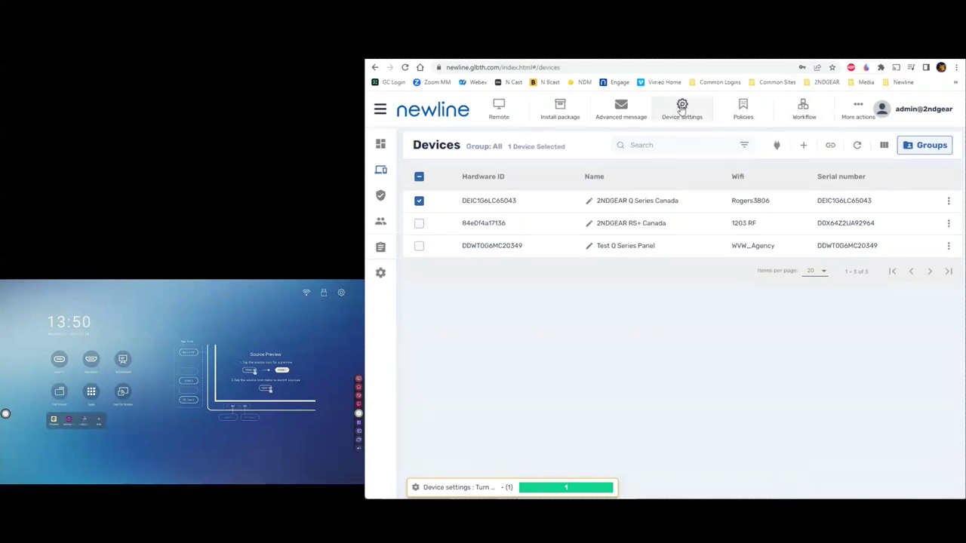
pyautogui.click(743, 107)
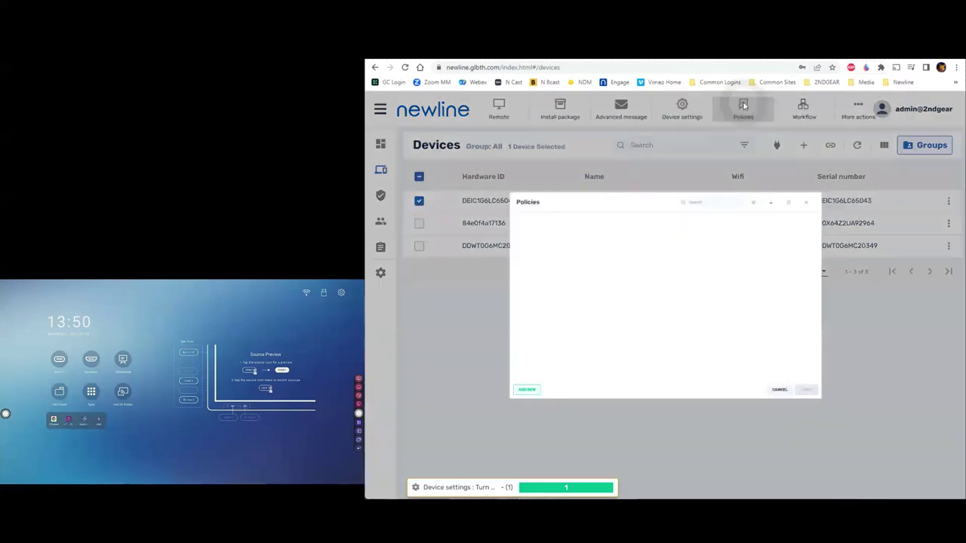
# - Cancel the Policies dialog without applying Block News Apps and reopen the workflow list
pyautogui.click(610, 199)
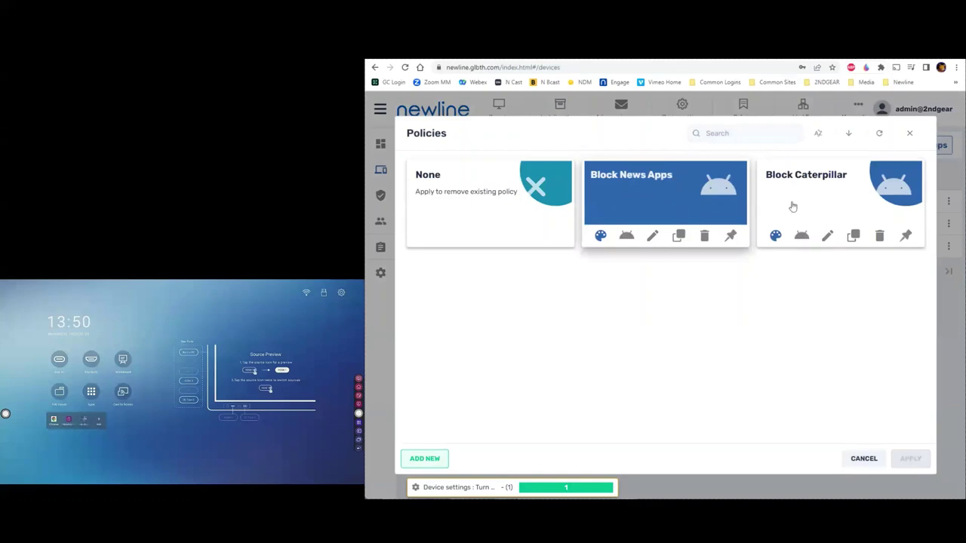
pyautogui.click(861, 459)
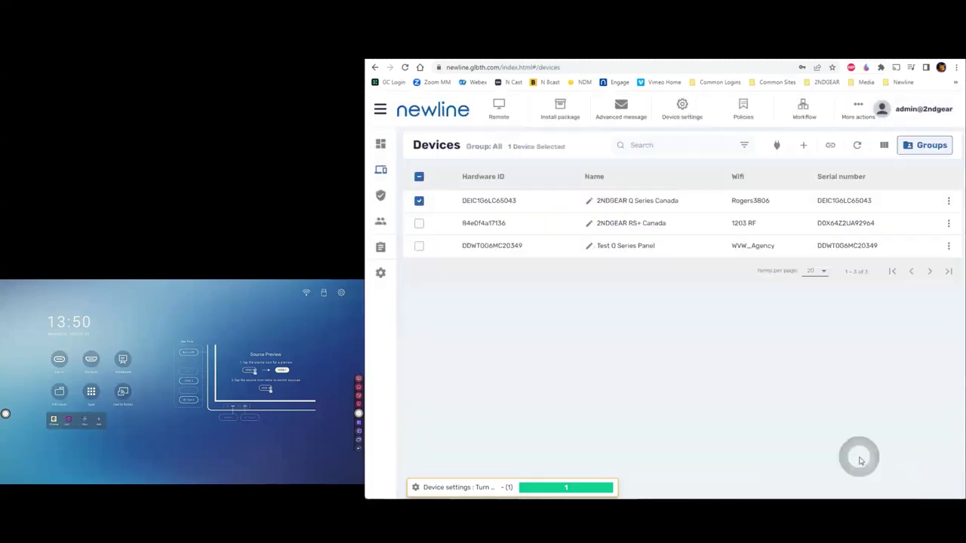
pyautogui.click(800, 113)
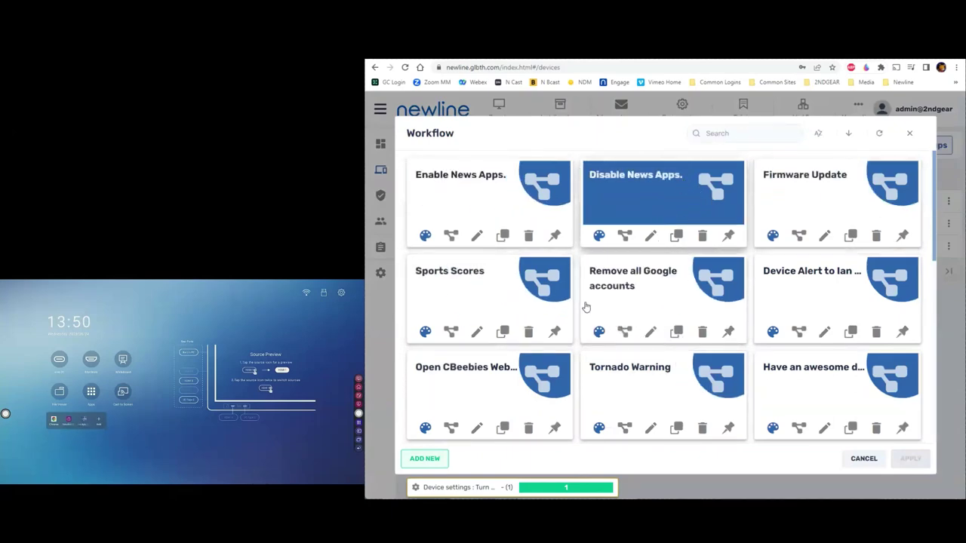
# - Start a new workflow, look over its command types, then discard it
pyautogui.click(424, 459)
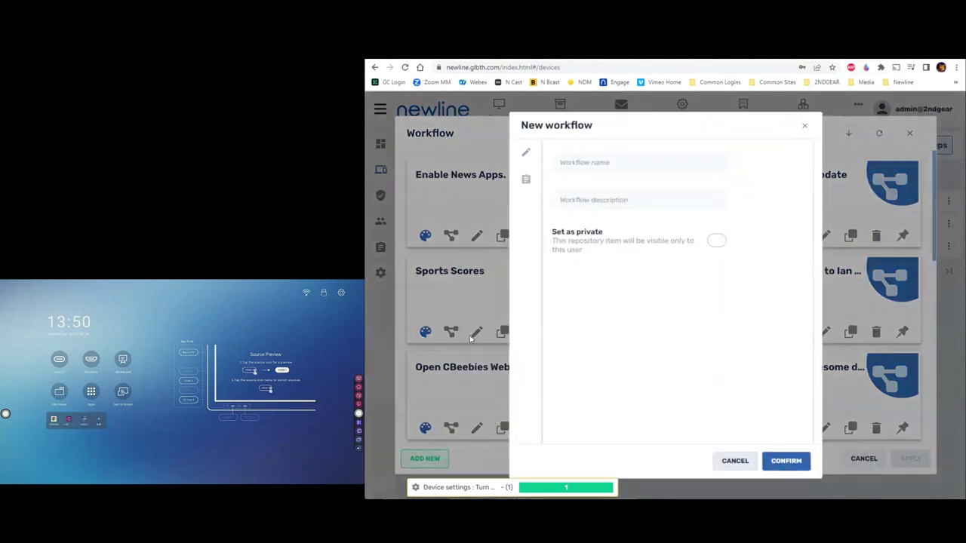
pyautogui.click(526, 180)
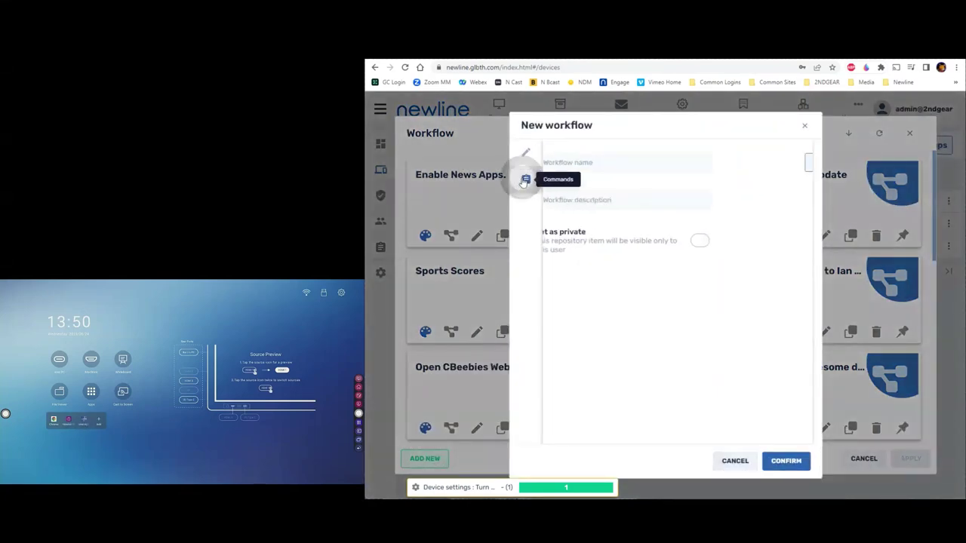
pyautogui.click(584, 163)
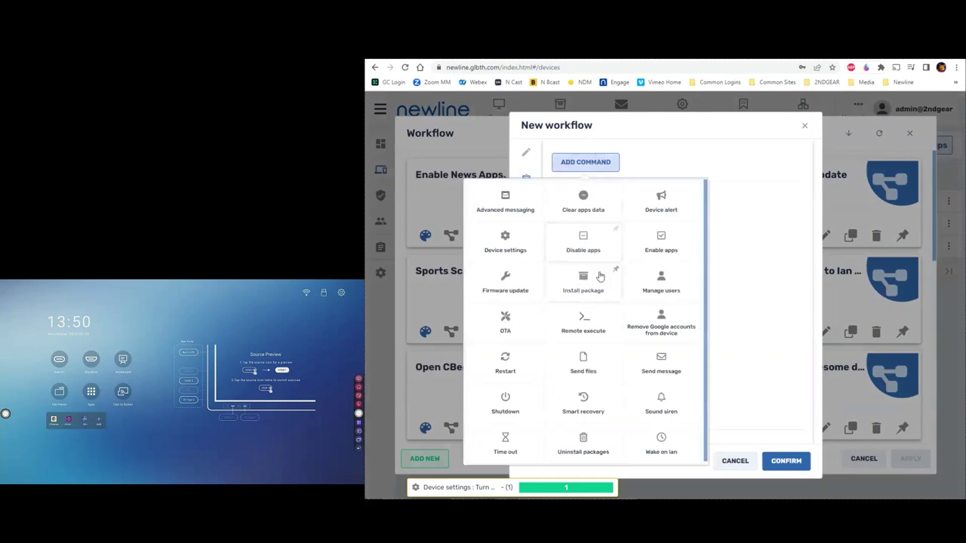
pyautogui.click(727, 460)
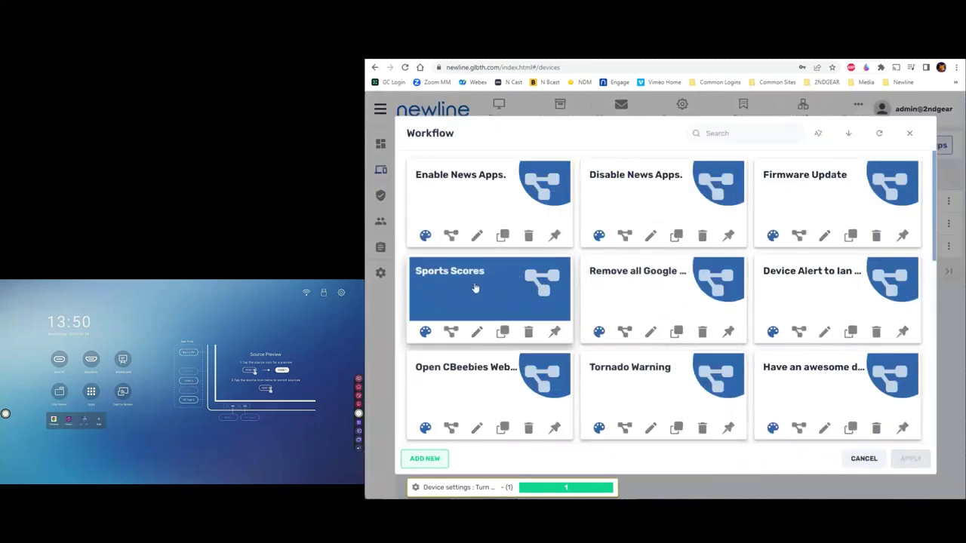
# - Resave Sports Scores' Advanced messaging content (Image/Sound, Funky Music, 15 seconds) and select Sports Scores
pyautogui.click(476, 332)
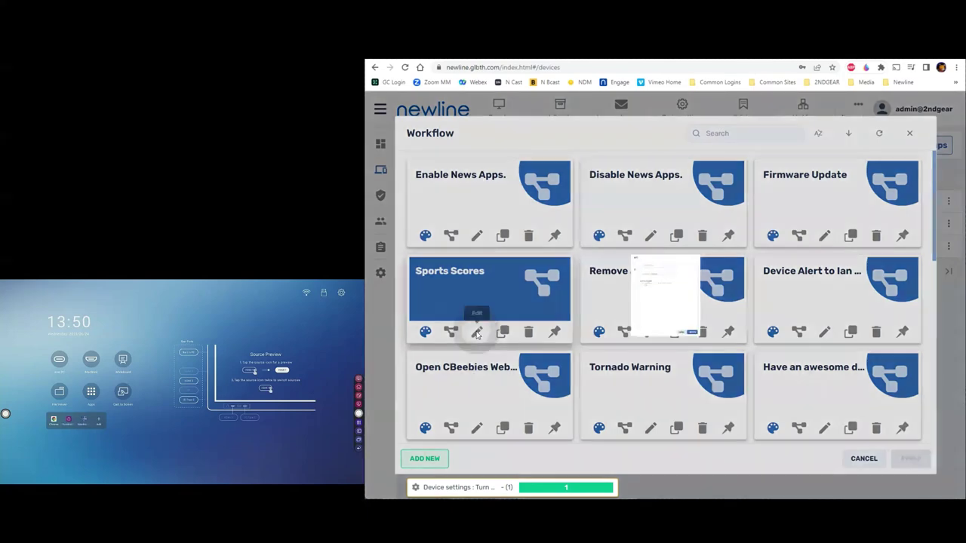
pyautogui.click(525, 180)
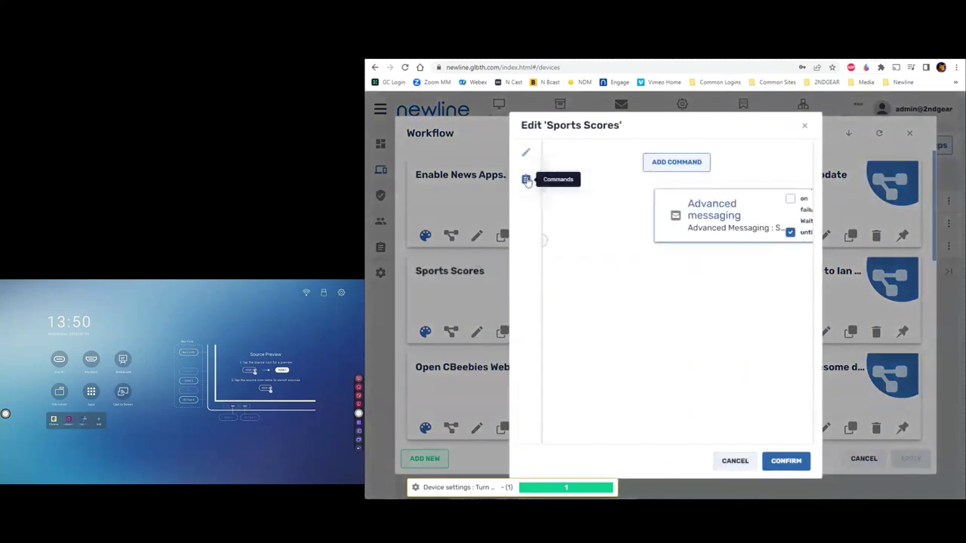
pyautogui.click(595, 167)
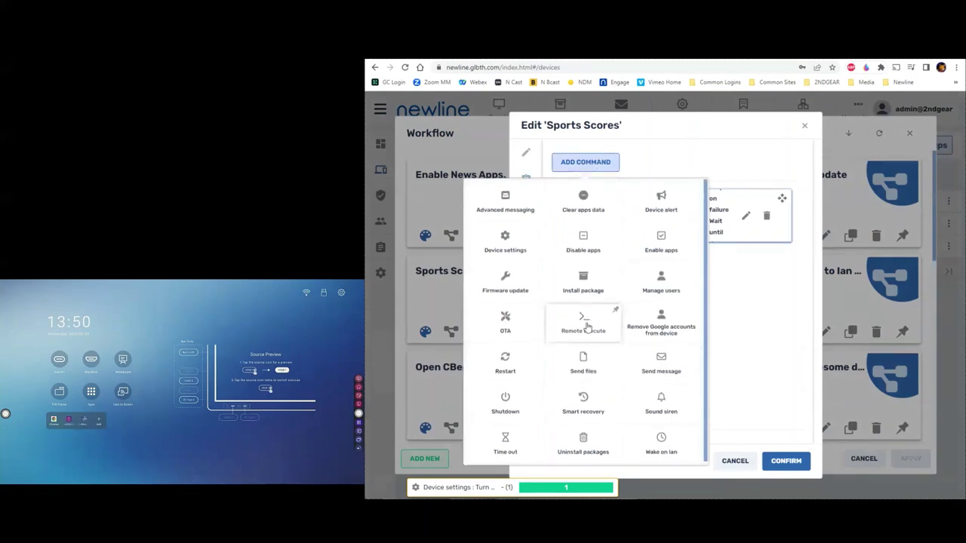
pyautogui.click(746, 420)
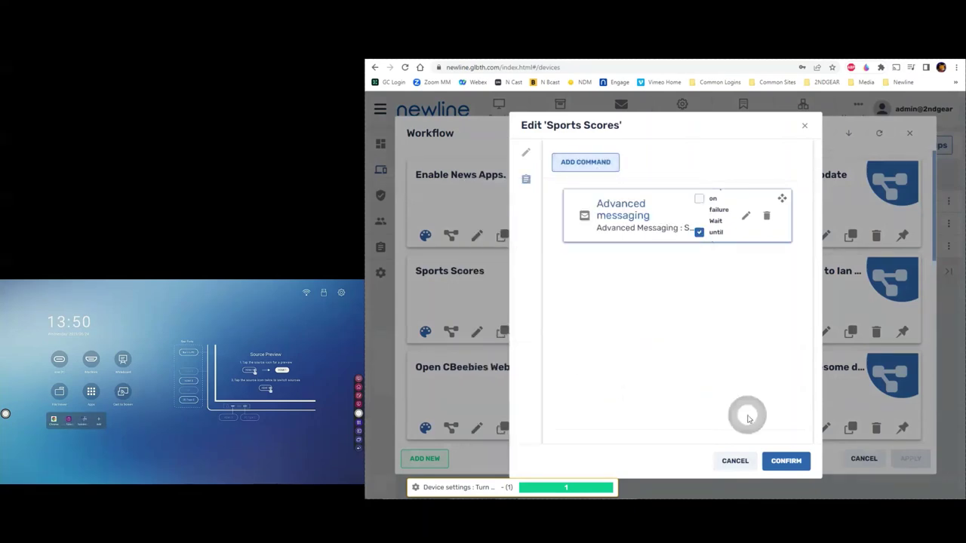
pyautogui.click(747, 216)
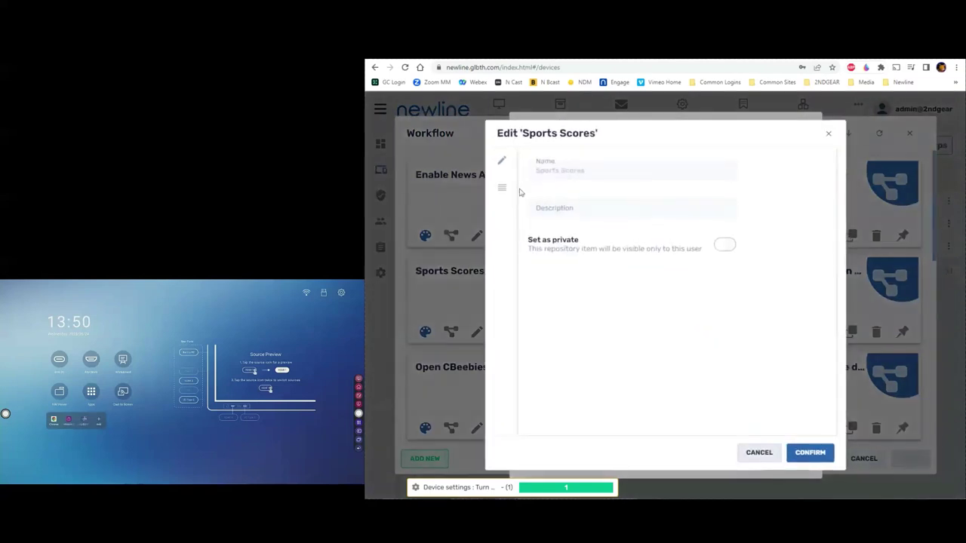
pyautogui.click(502, 188)
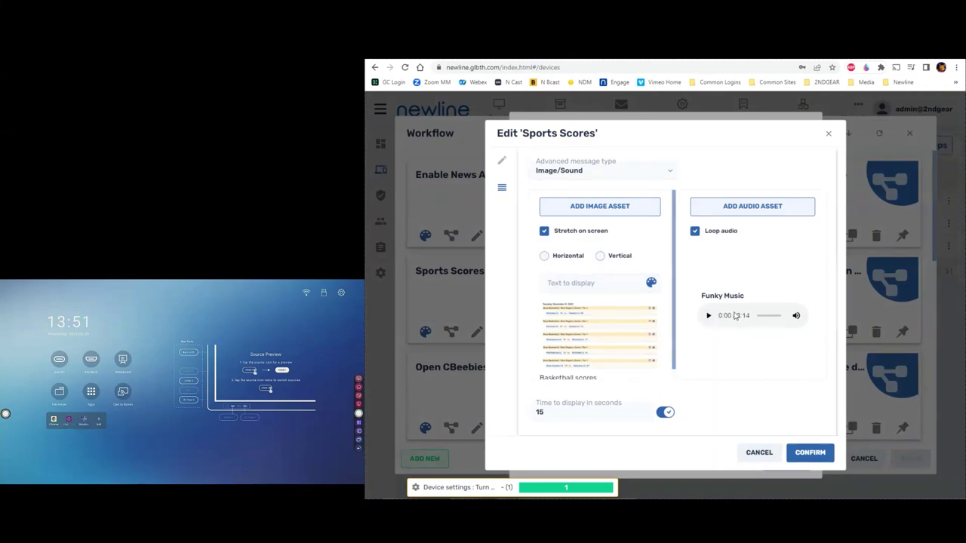
pyautogui.click(810, 456)
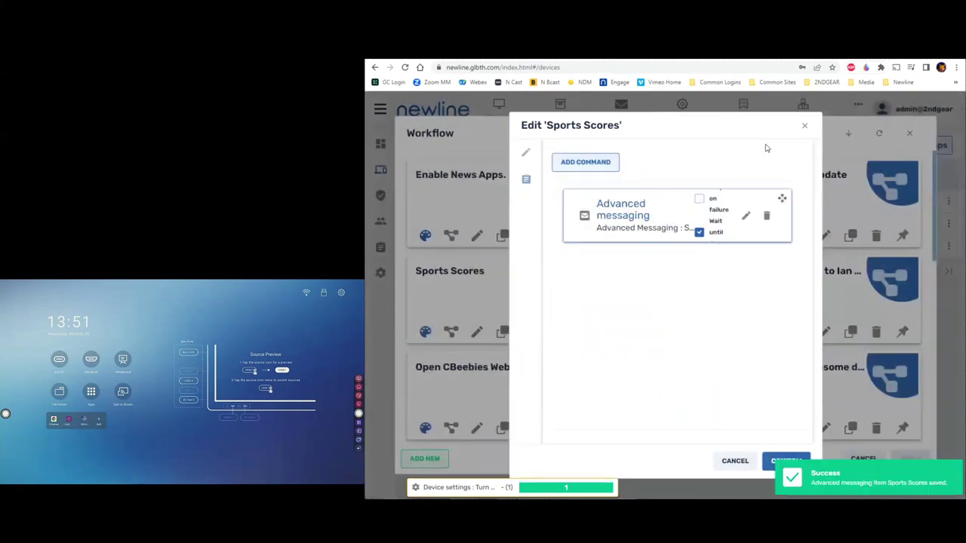
pyautogui.click(807, 126)
pyautogui.click(463, 284)
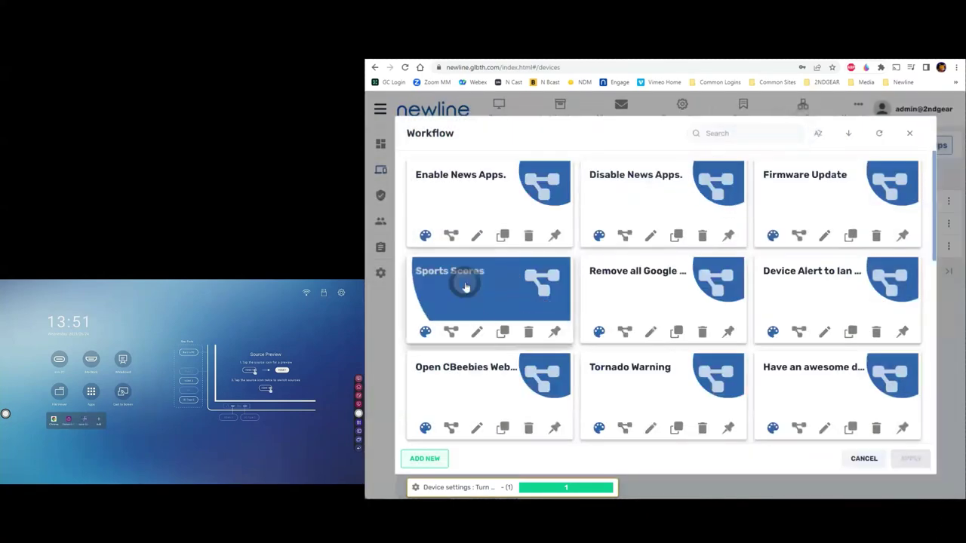
# - Apply Sports Scores to the 2NDGEAR Q Series Canada panel and reopen the workflow list
pyautogui.click(908, 458)
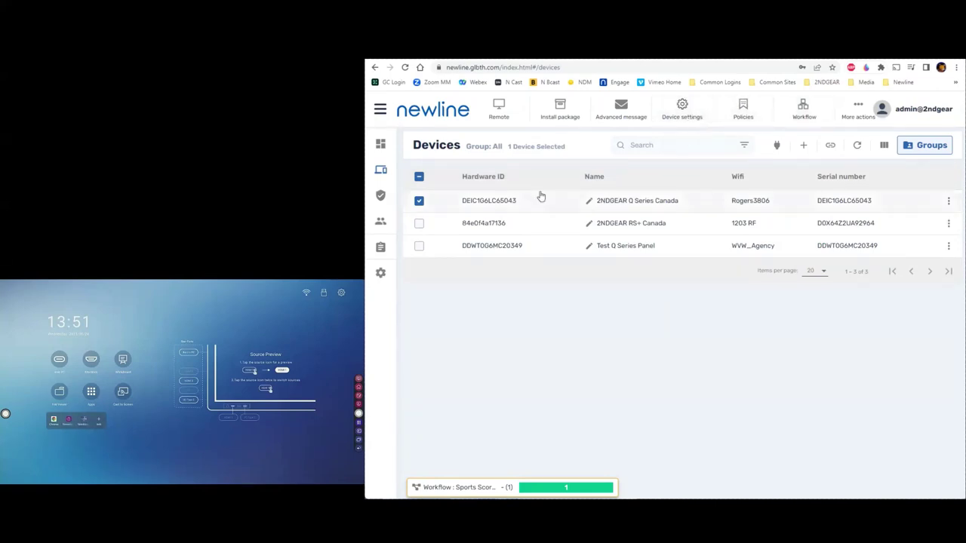
pyautogui.click(804, 109)
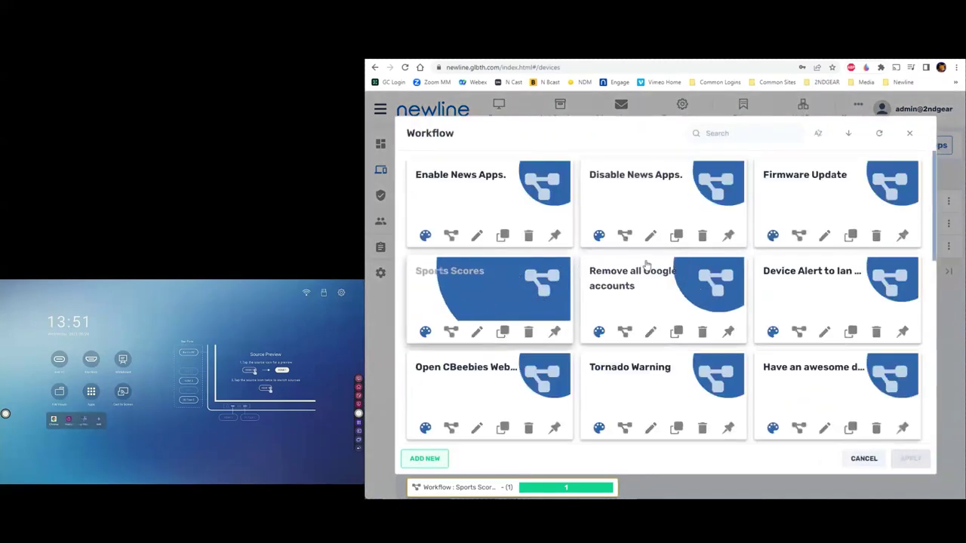
# - Resave Happy Birthday's Advanced messaging greeting with Happy Birthday Crowd audio for 15 seconds
pyautogui.scroll(-2, 724, 287)
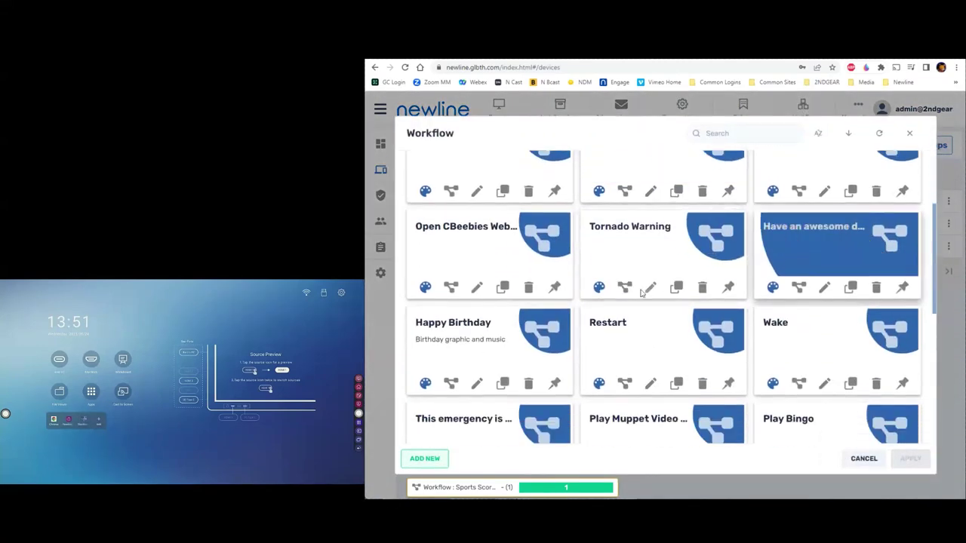
pyautogui.click(483, 340)
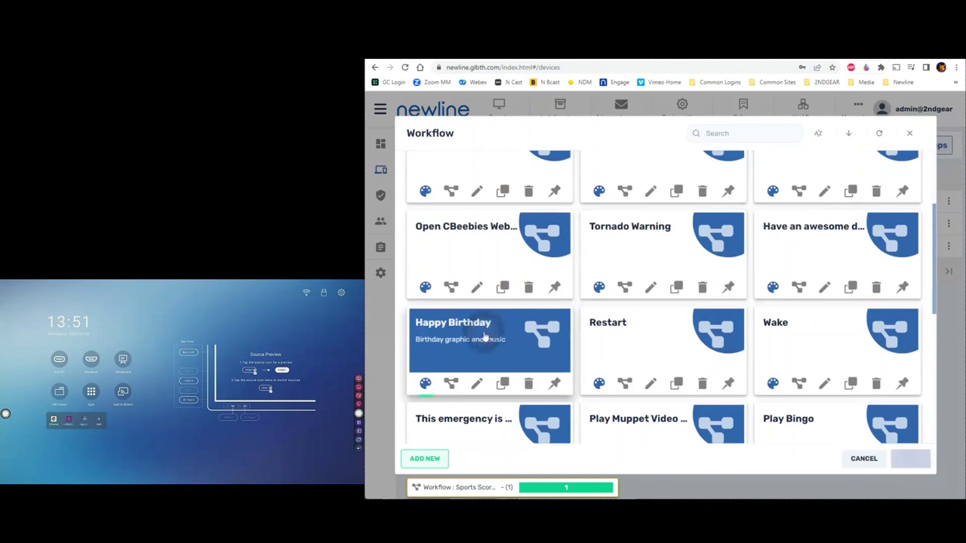
pyautogui.click(476, 384)
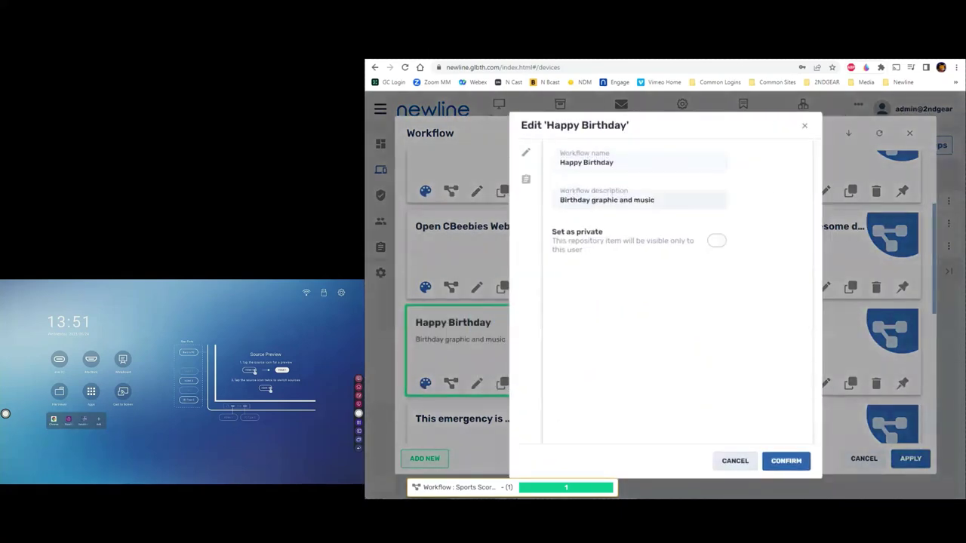
pyautogui.click(526, 178)
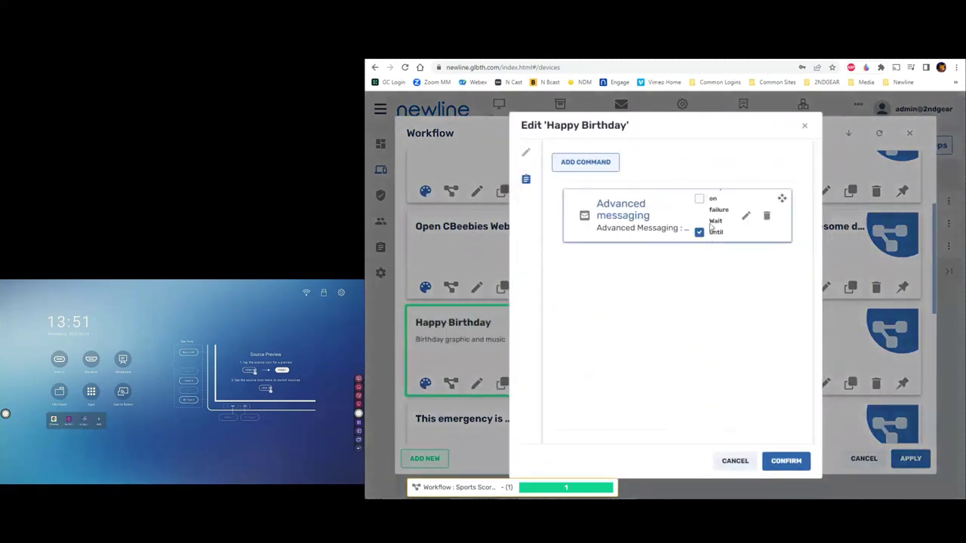
pyautogui.click(748, 217)
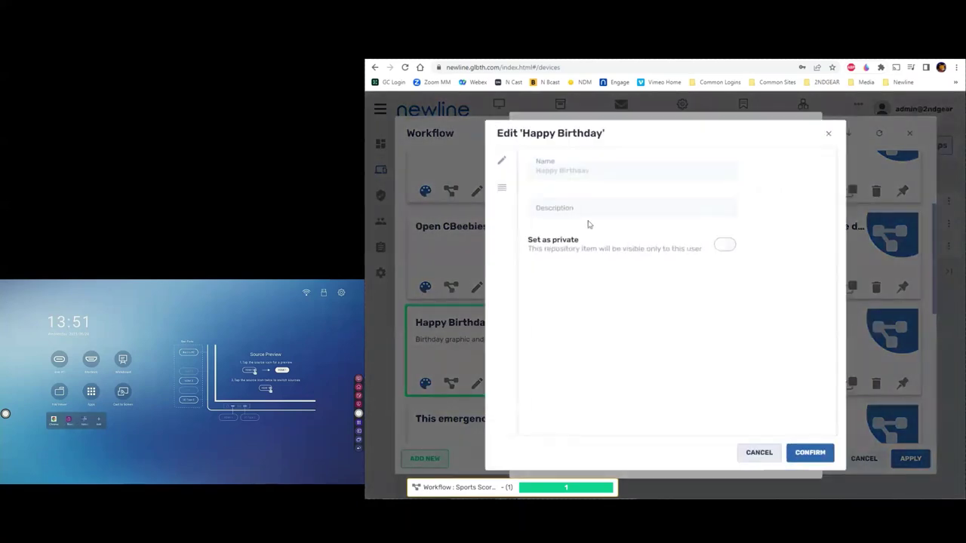
pyautogui.click(501, 191)
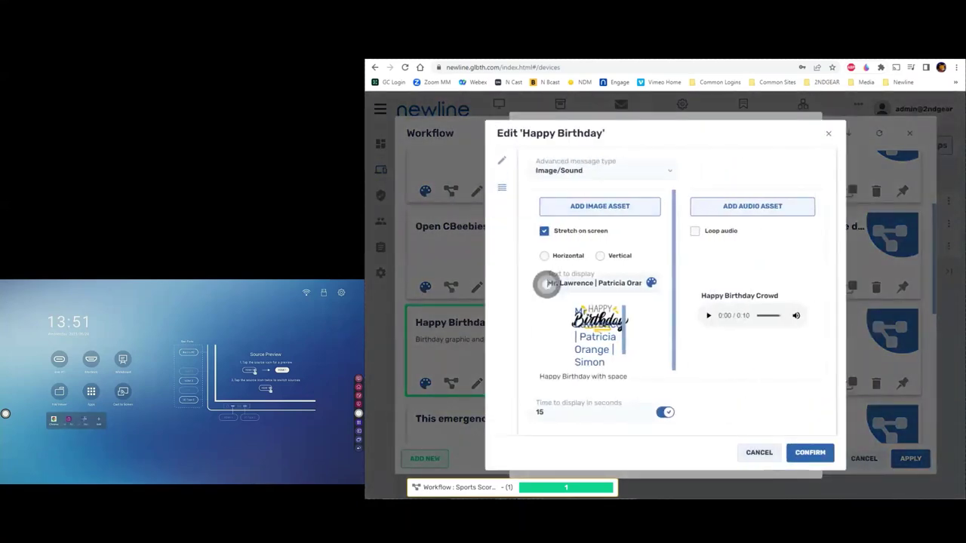
pyautogui.moveTo(547, 282); pyautogui.dragTo(656, 276)
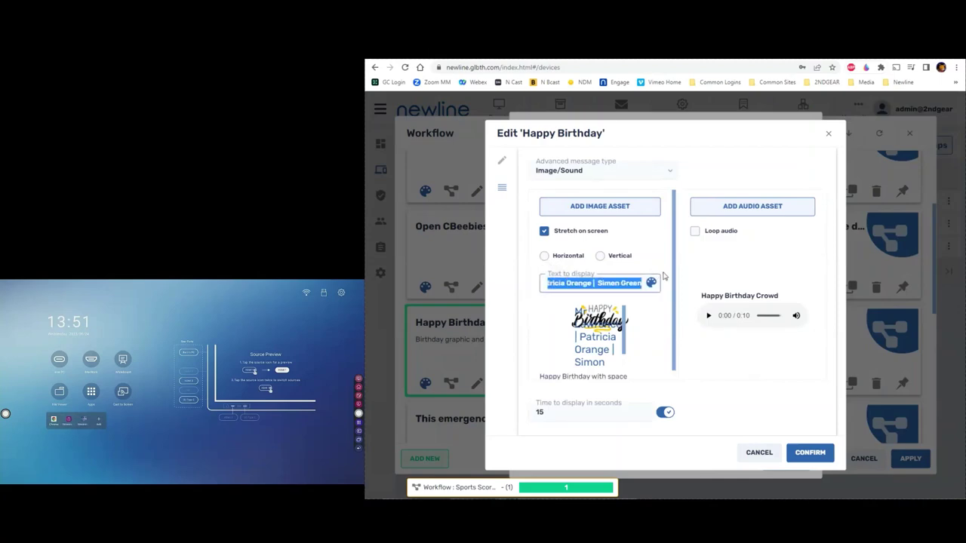
pyautogui.click(638, 325)
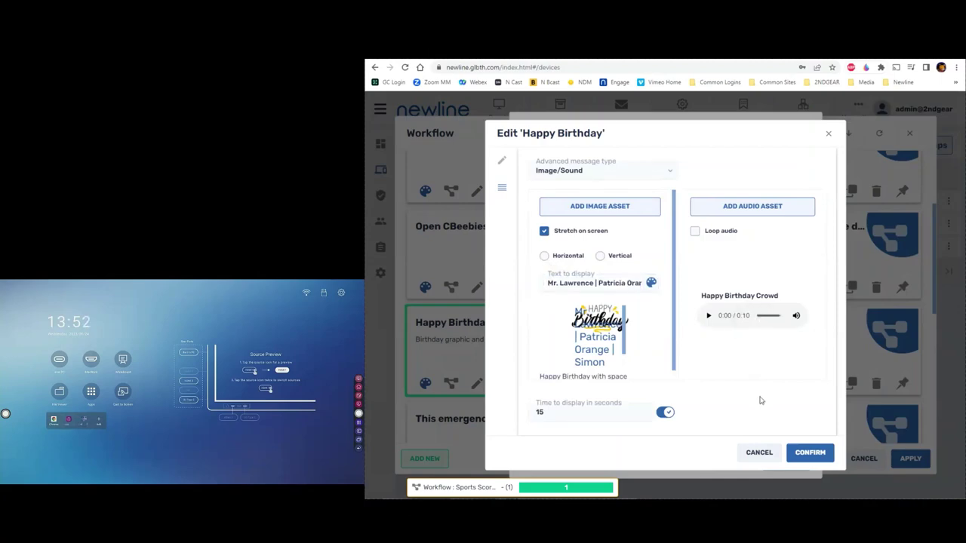
pyautogui.click(800, 454)
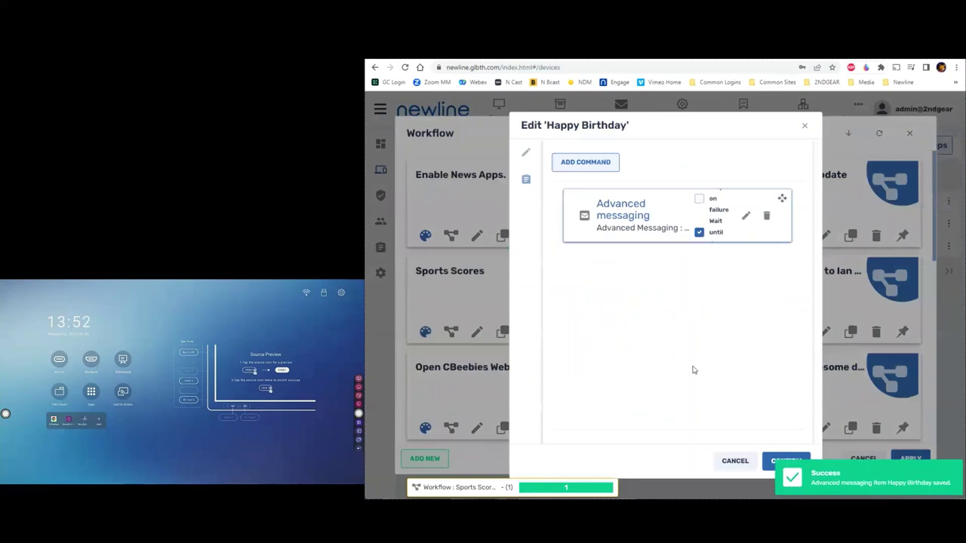
pyautogui.click(805, 129)
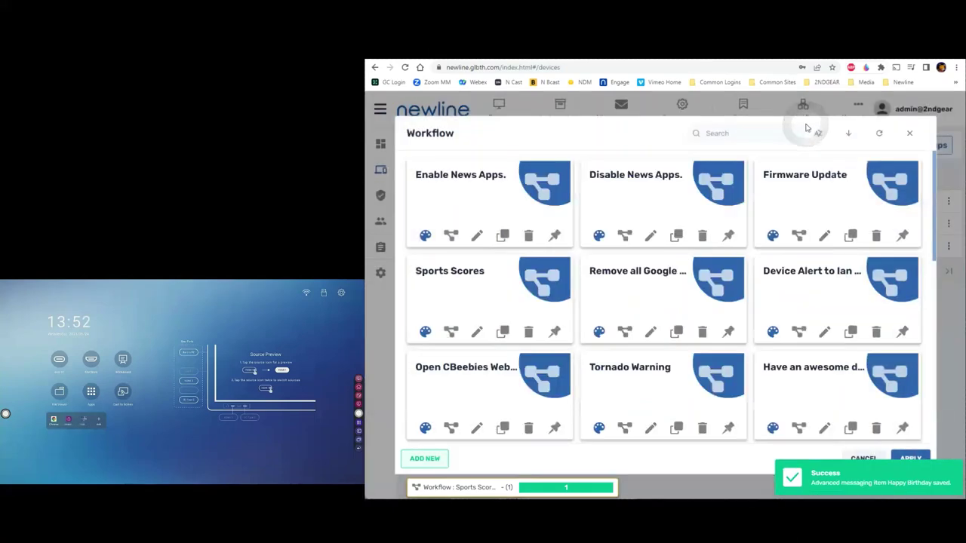
# - Select the Happy Birthday workflow and apply it to the panel
pyautogui.scroll(-2, 526, 344)
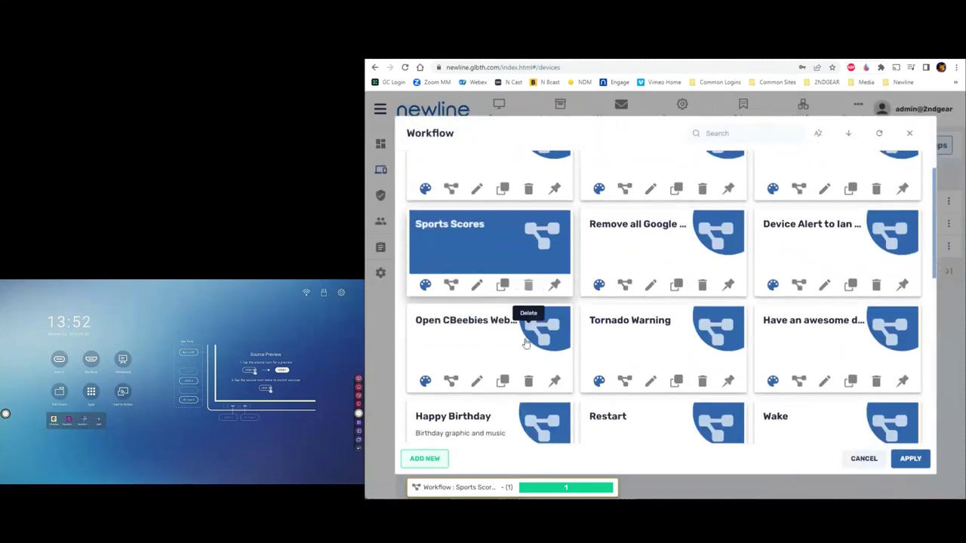
pyautogui.scroll(2, 526, 343)
pyautogui.scroll(-3, 526, 344)
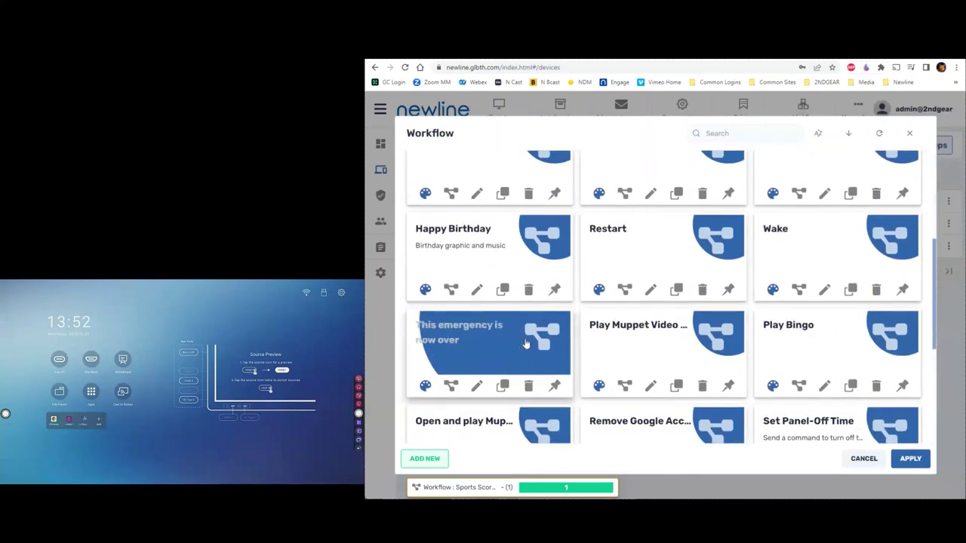
pyautogui.click(513, 255)
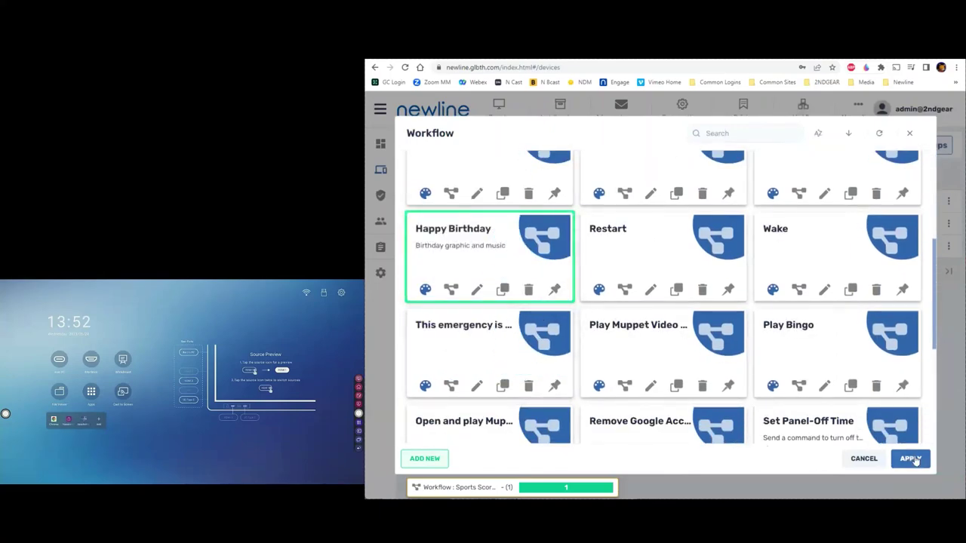
pyautogui.click(910, 458)
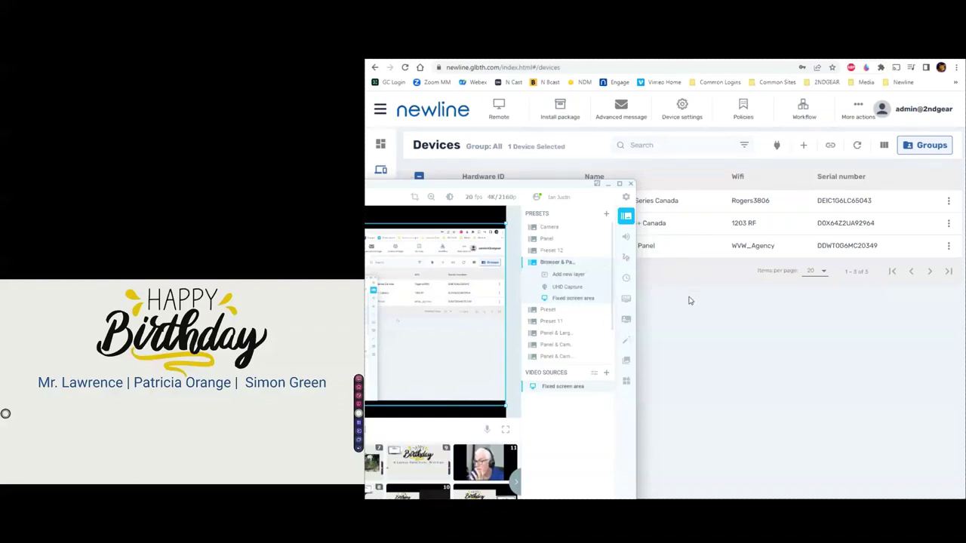
# - Return to the device management page and reopen the saved workflows list
pyautogui.click(688, 302)
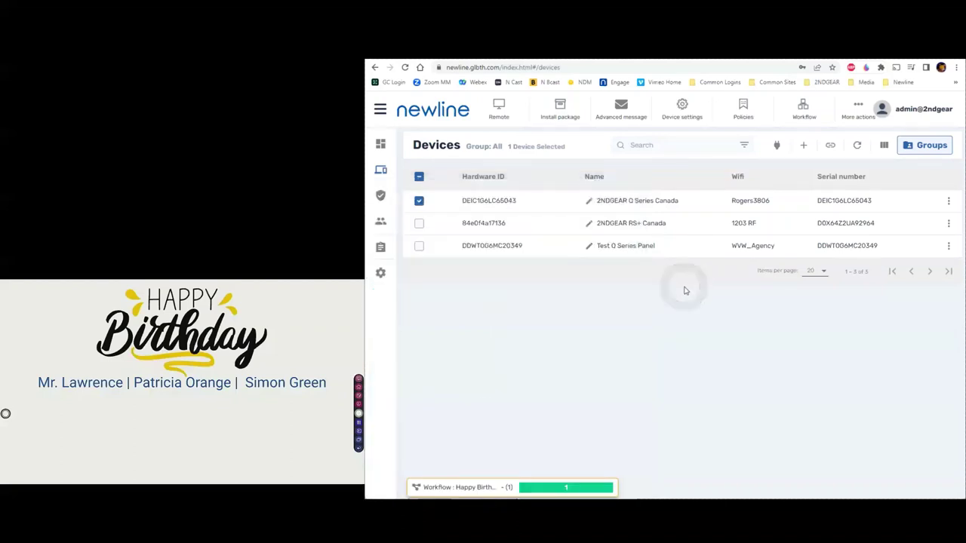
pyautogui.click(803, 108)
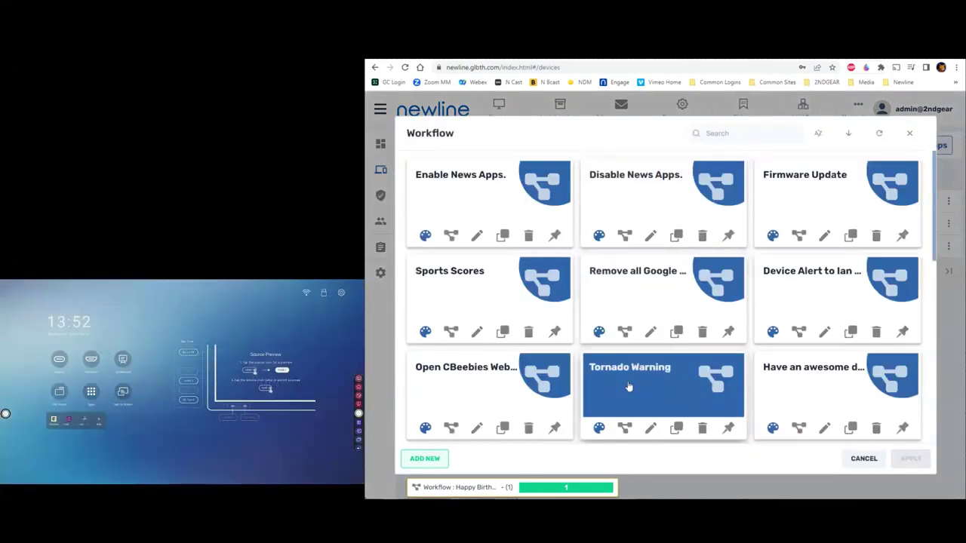
# - Save the Tornado Warning workflow's alert image and looping Tornado Siren message
pyautogui.click(627, 386)
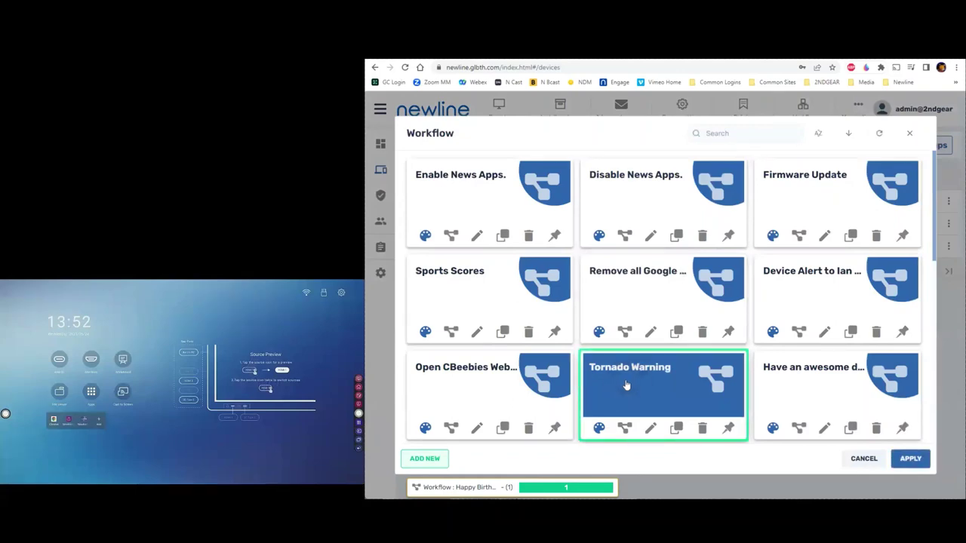
pyautogui.click(650, 430)
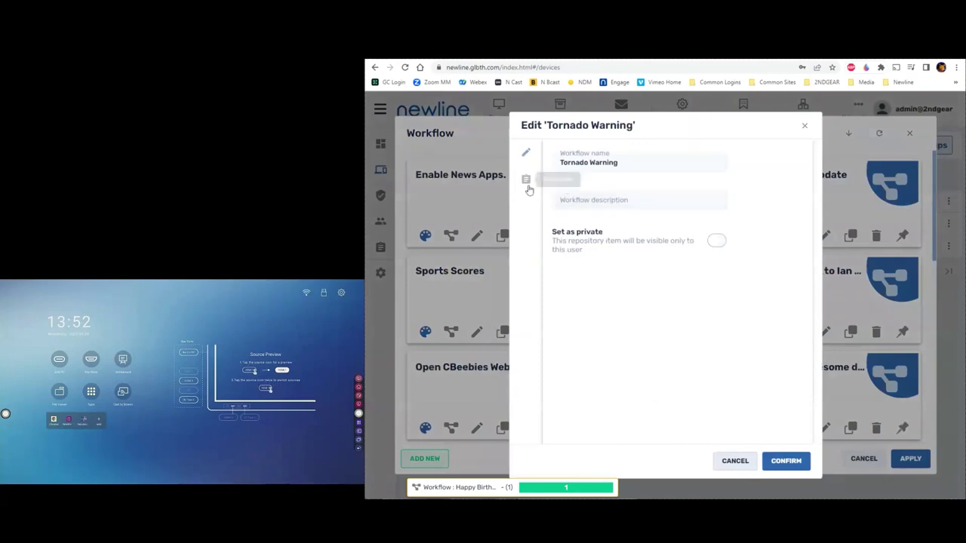
pyautogui.click(527, 183)
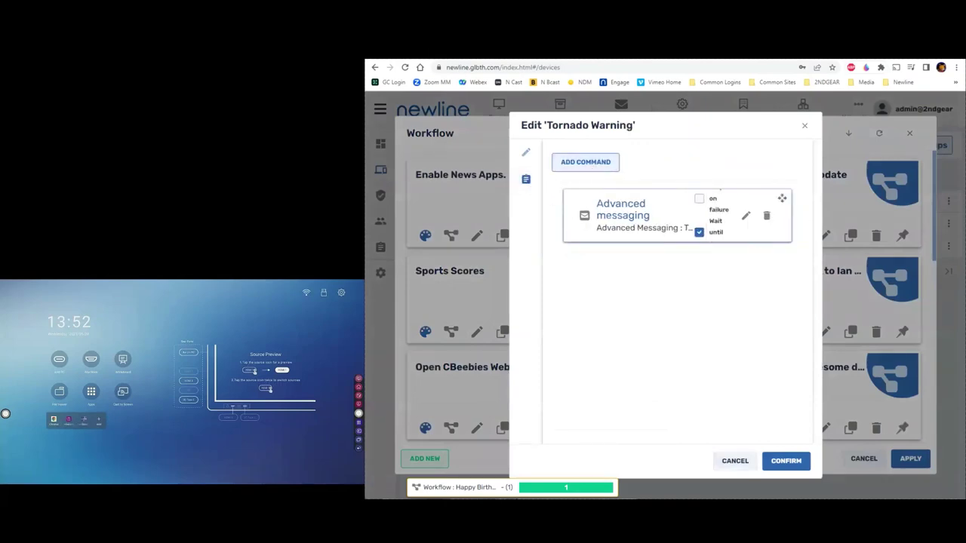
pyautogui.click(746, 215)
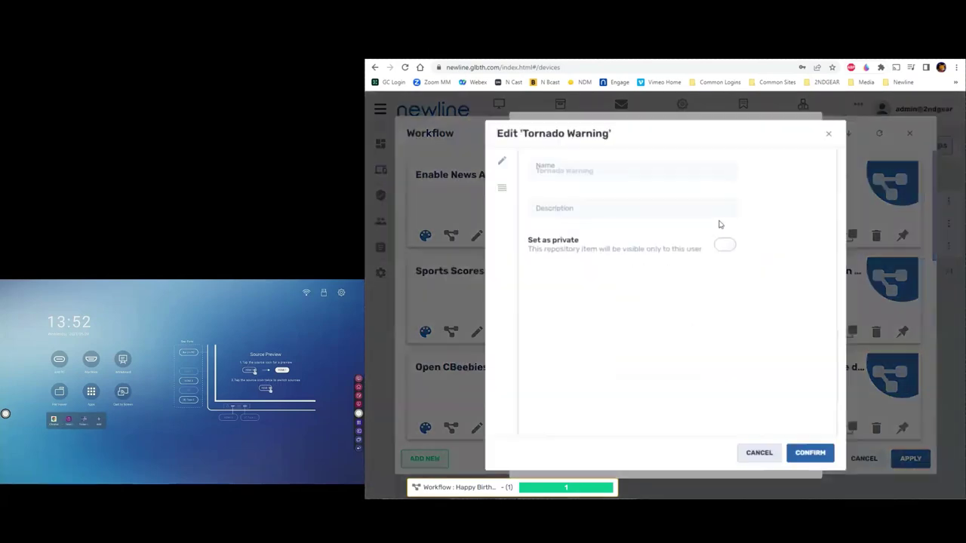
pyautogui.click(500, 190)
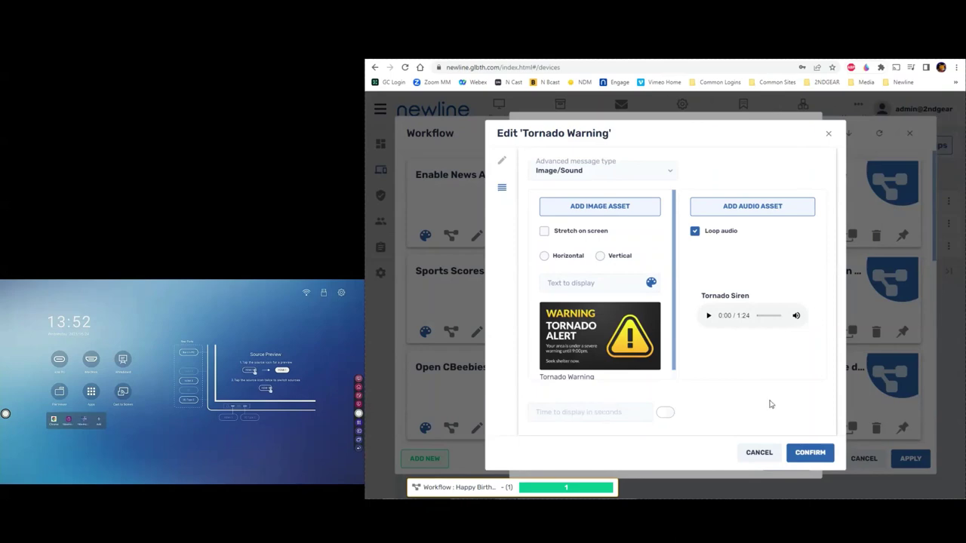
pyautogui.click(803, 451)
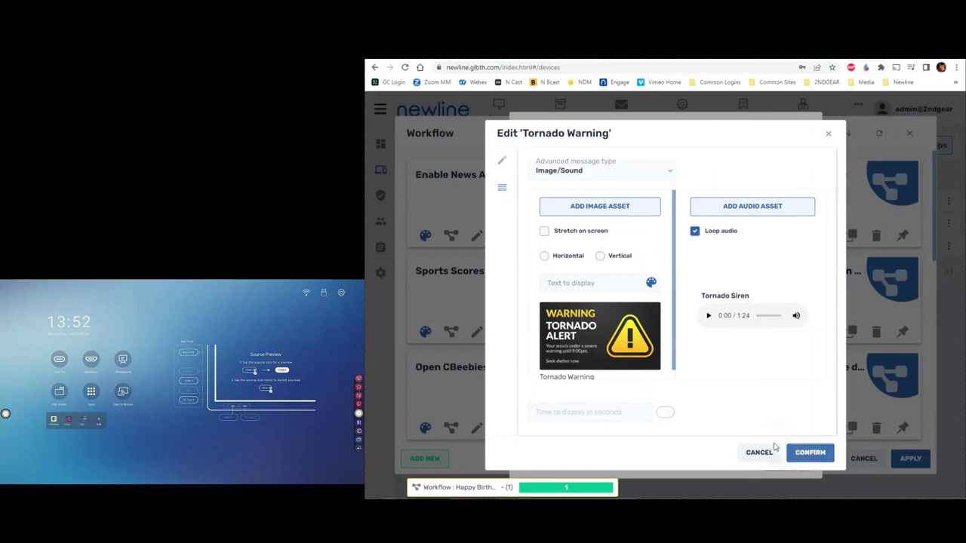
# - Close the workflow editor and list without applying, and select all three panels
pyautogui.click(735, 458)
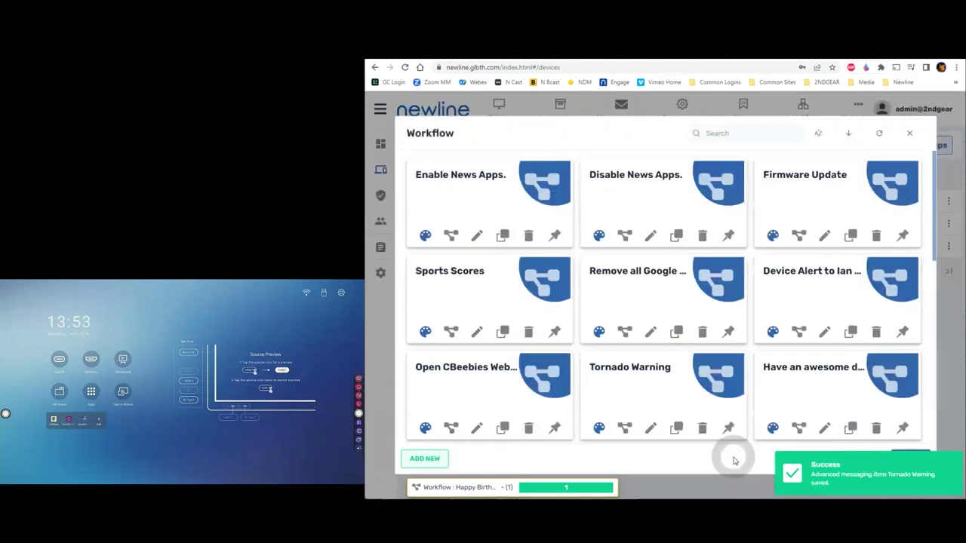
pyautogui.click(910, 135)
pyautogui.click(419, 176)
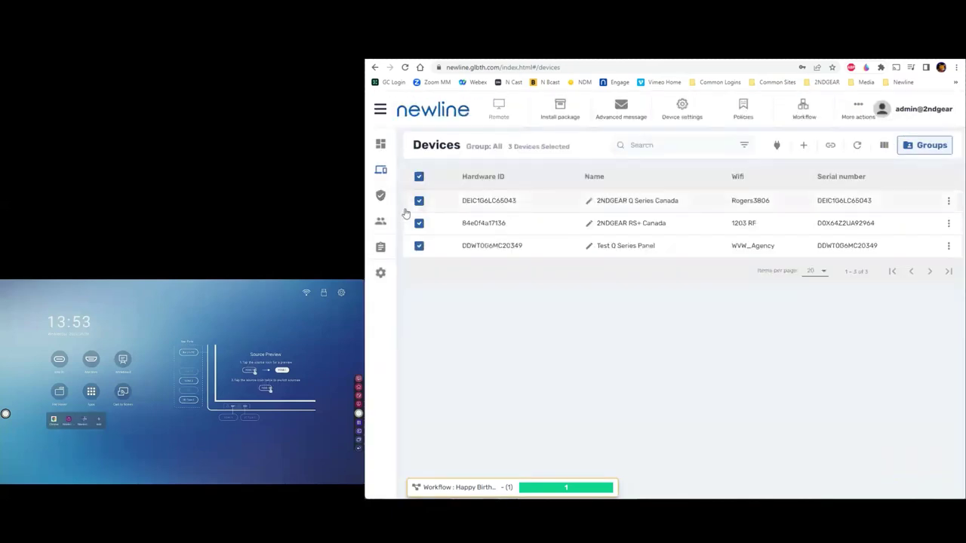
# - Select only the 2NDGEAR Q Series Canada panel and apply the Tornado Warning workflow to it
pyautogui.click(418, 177)
pyautogui.click(417, 200)
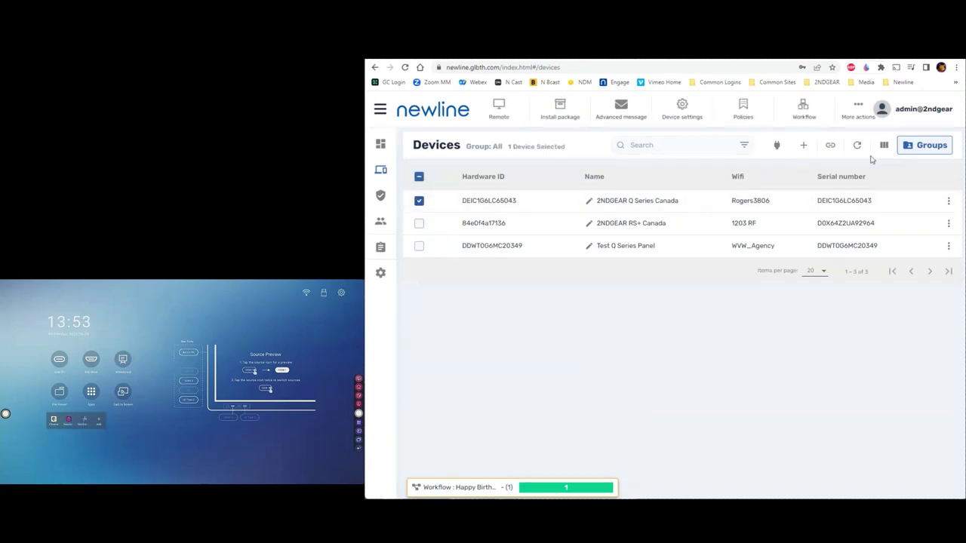
pyautogui.click(802, 106)
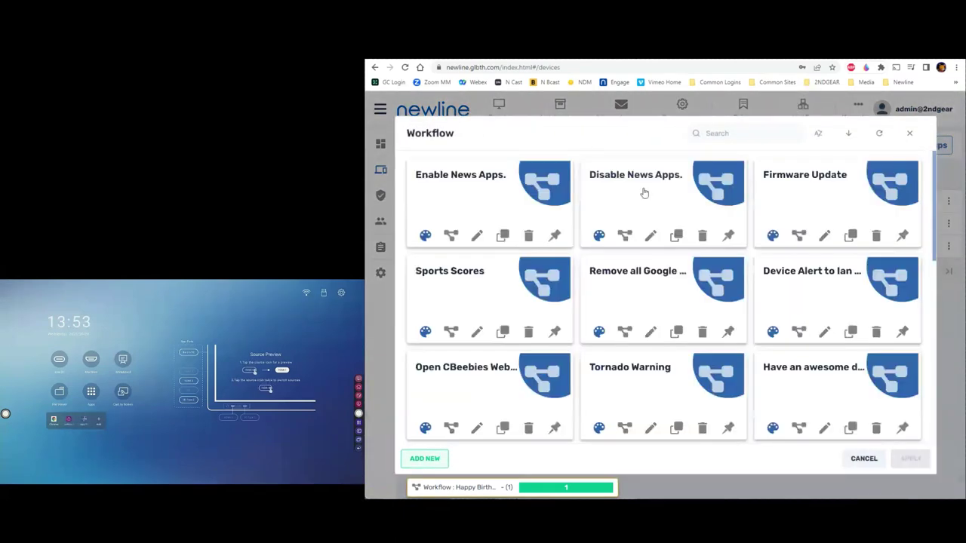
pyautogui.click(632, 377)
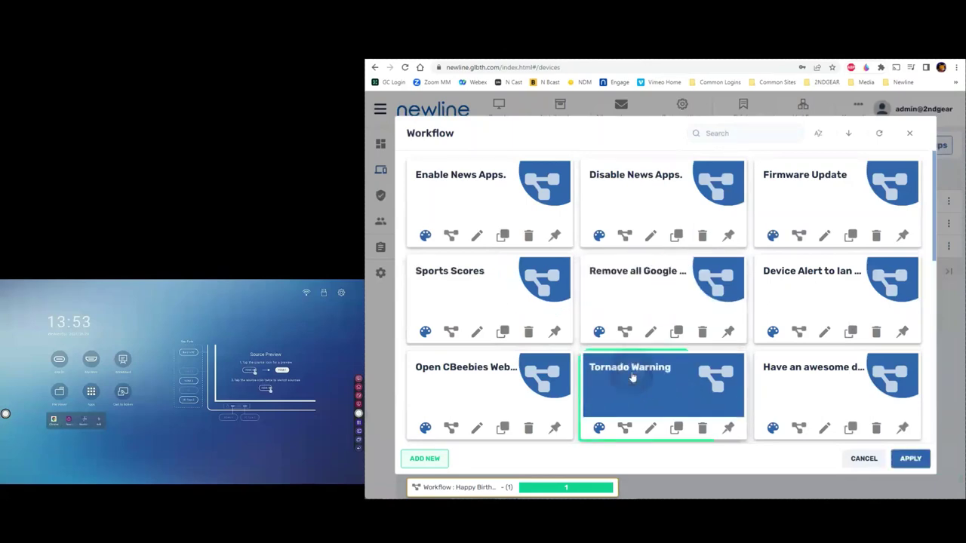
pyautogui.click(910, 459)
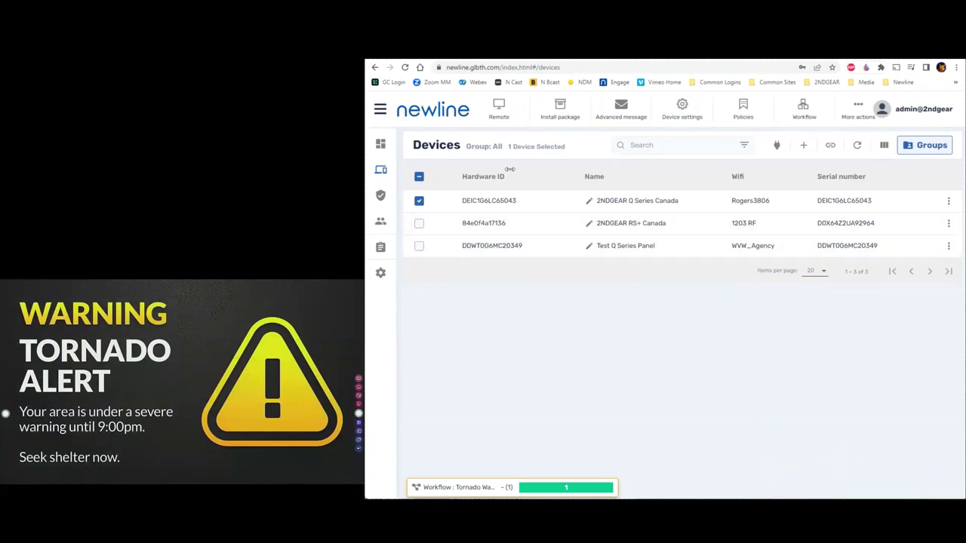
# - Apply the 'This emergency is now over' all-clear workflow to the panel
pyautogui.click(803, 110)
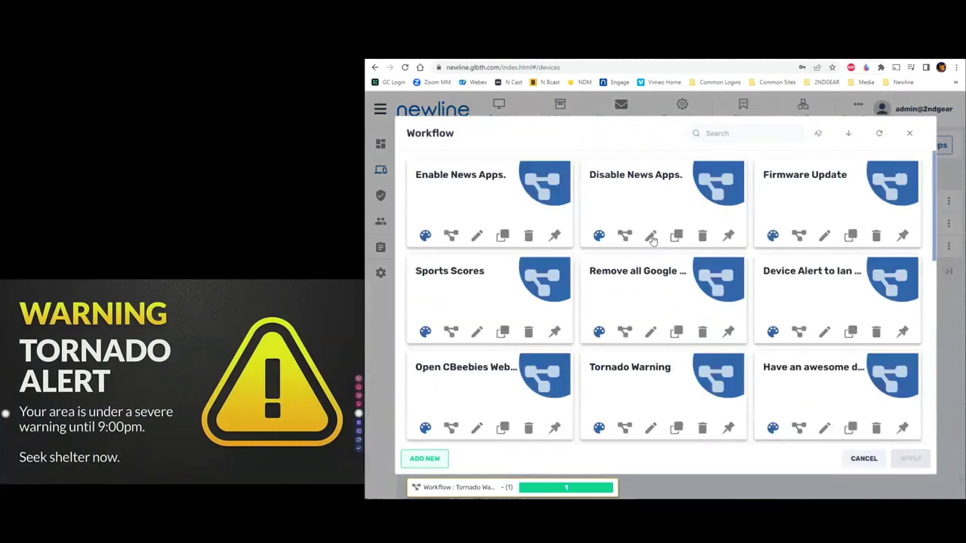
pyautogui.scroll(-2, 462, 353)
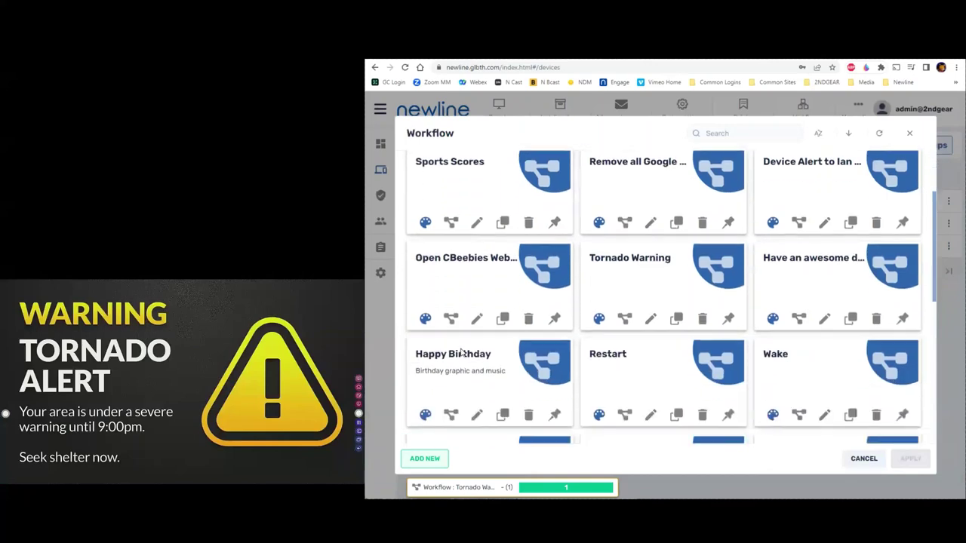
pyautogui.scroll(-1, 462, 353)
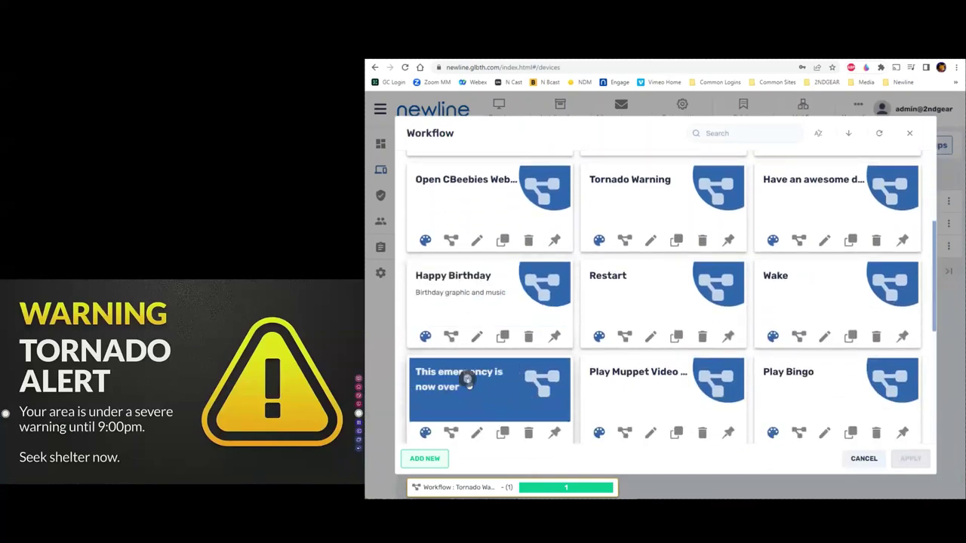
pyautogui.click(468, 385)
pyautogui.click(910, 459)
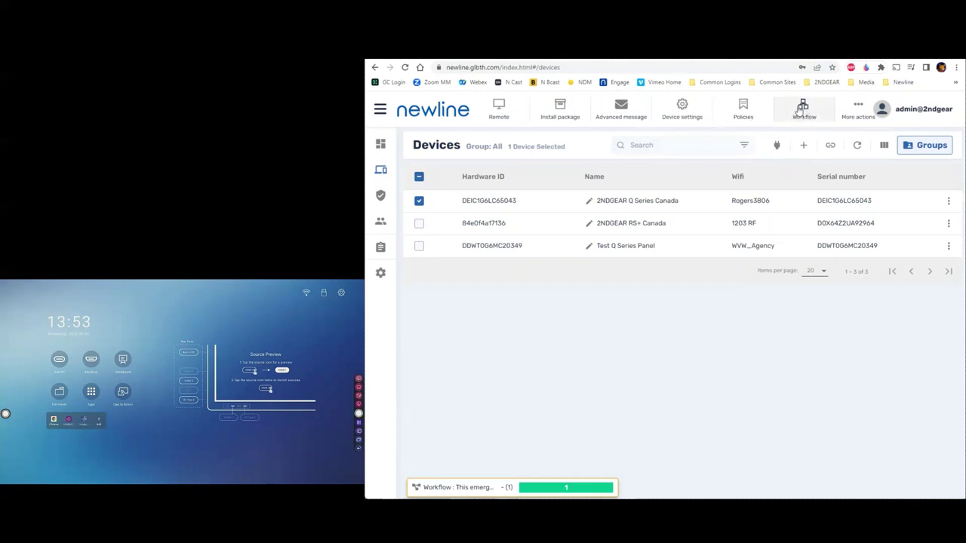
pyautogui.click(802, 111)
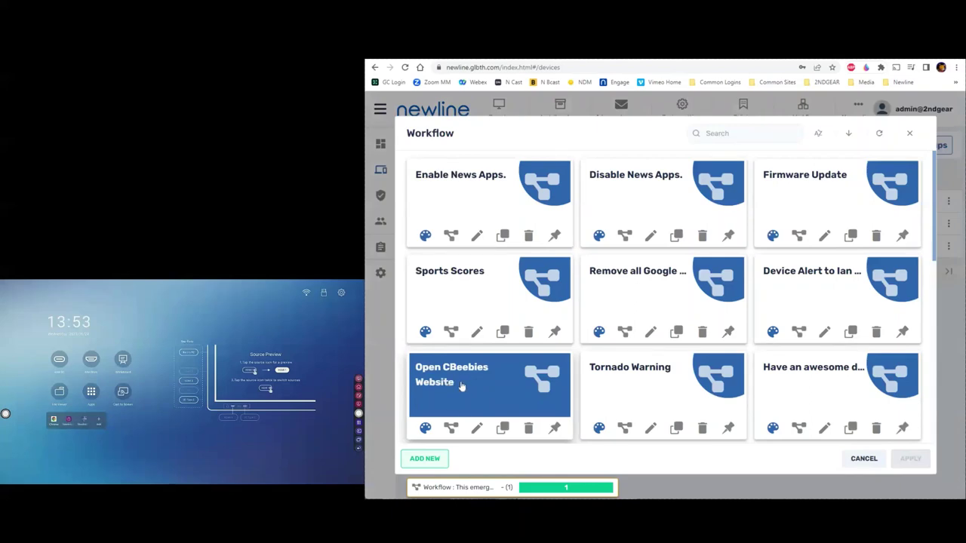
# - Inspect the Open CBeebies Website workflow's Remote execute command and its cbeebies.com launch arguments
pyautogui.click(478, 428)
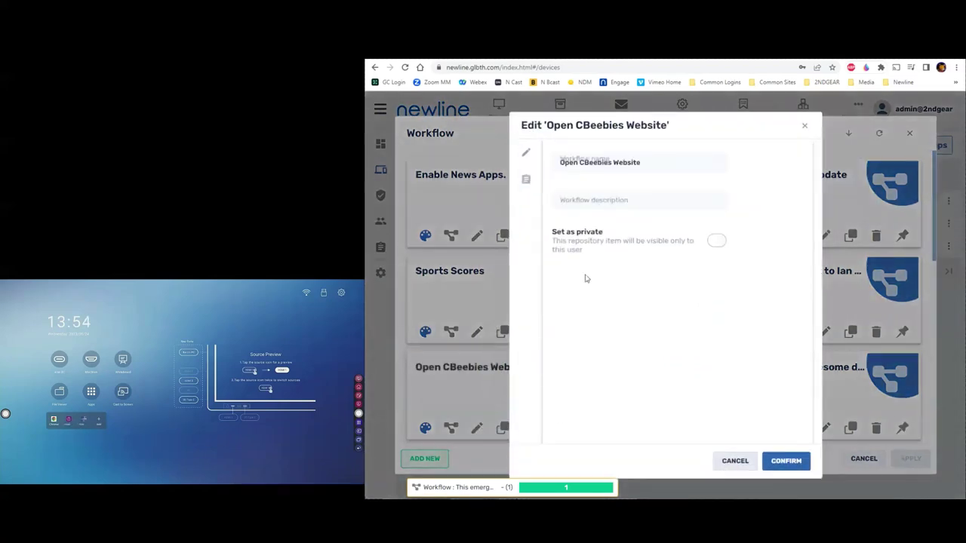
pyautogui.click(526, 180)
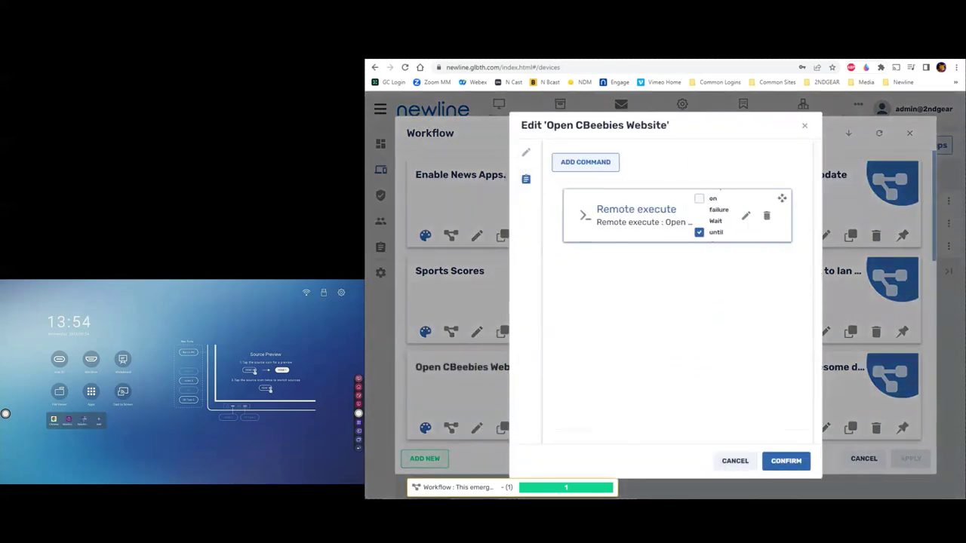
pyautogui.click(585, 162)
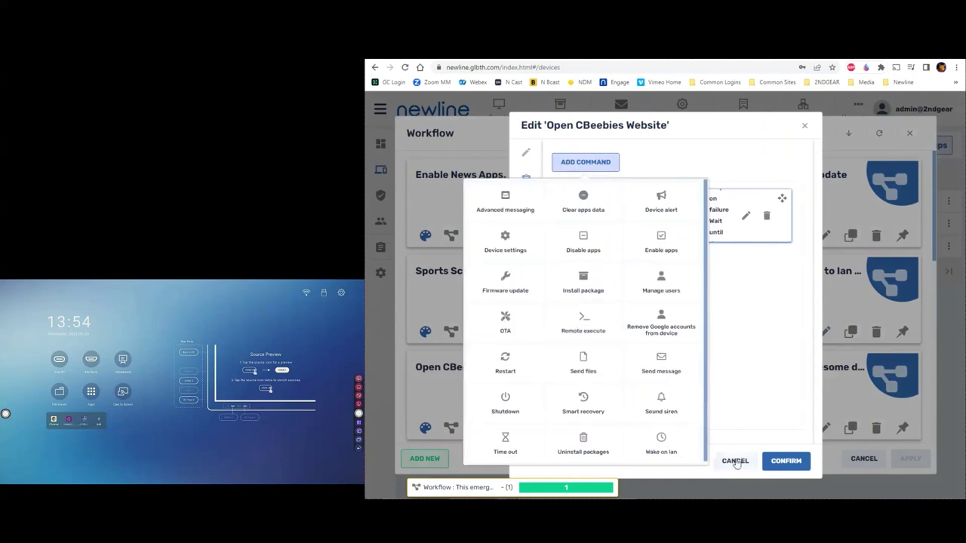
pyautogui.click(745, 399)
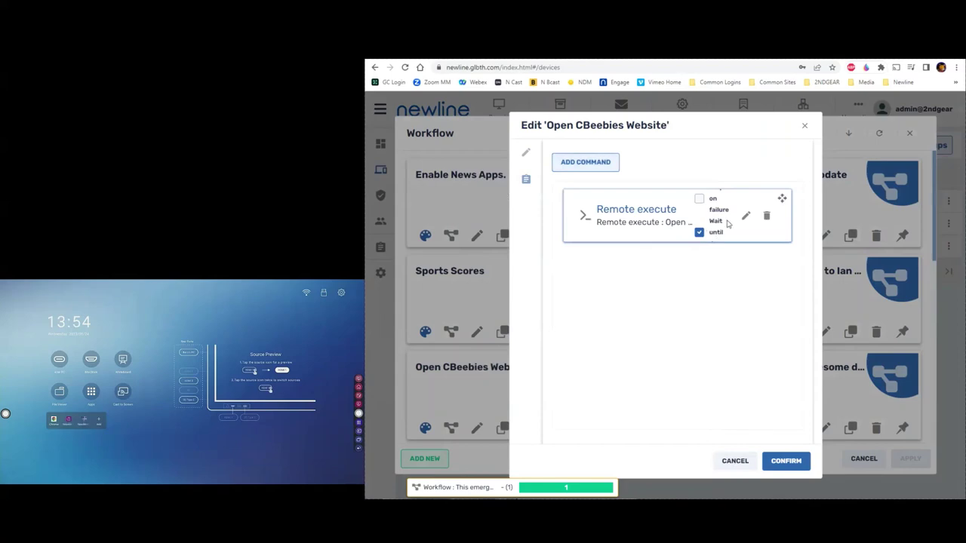
pyautogui.click(746, 216)
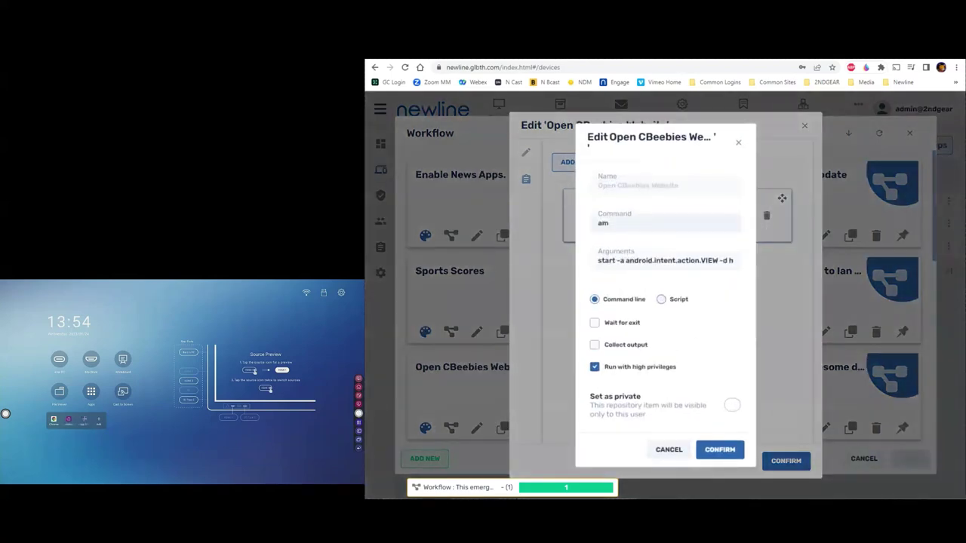
pyautogui.doubleClick(603, 223)
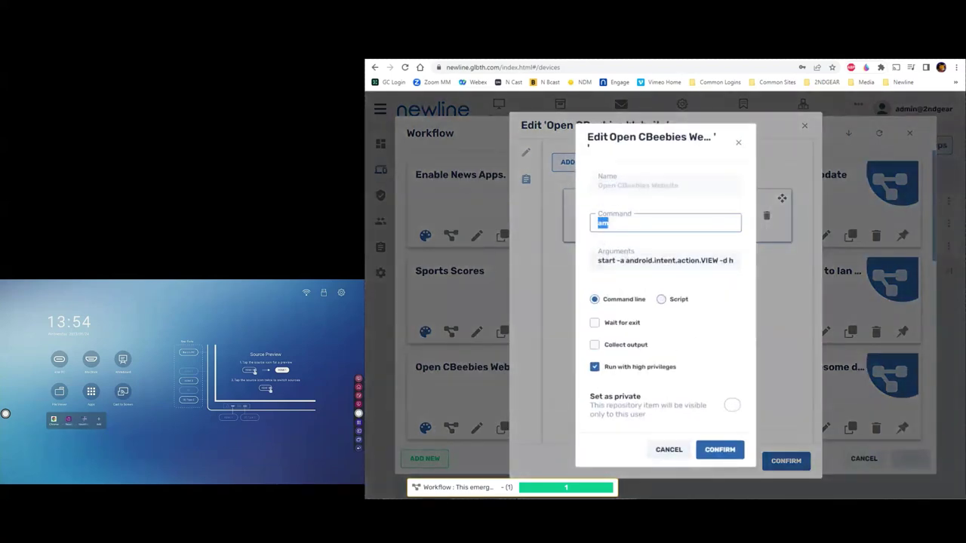
pyautogui.click(606, 224)
pyautogui.moveTo(598, 261); pyautogui.dragTo(636, 260)
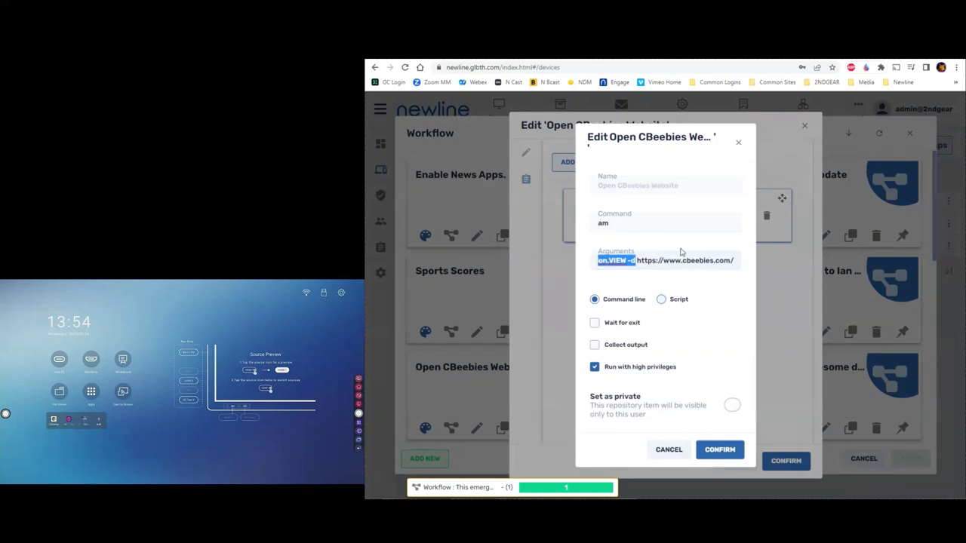
pyautogui.click(696, 276)
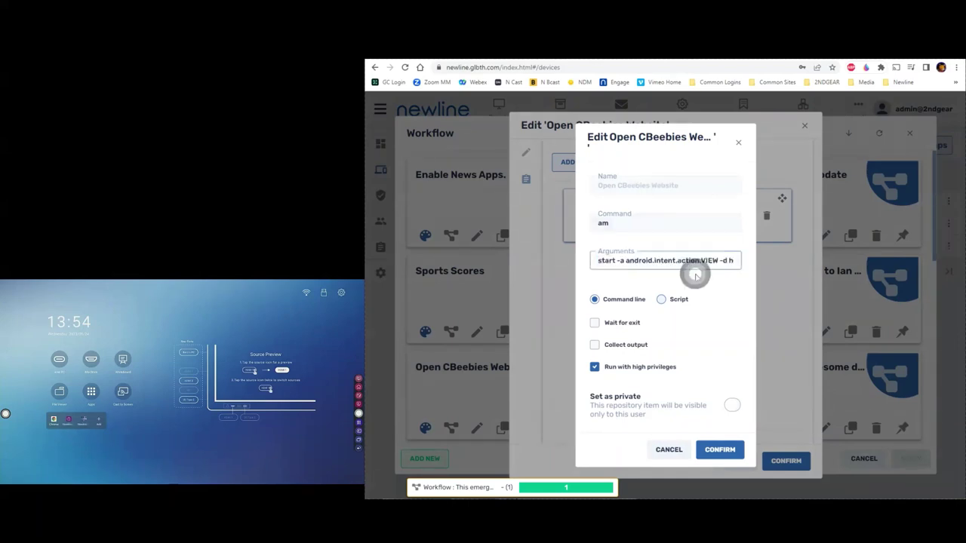
# - Save the command and send the Open CBeebies Website workflow to the panel
pyautogui.click(720, 451)
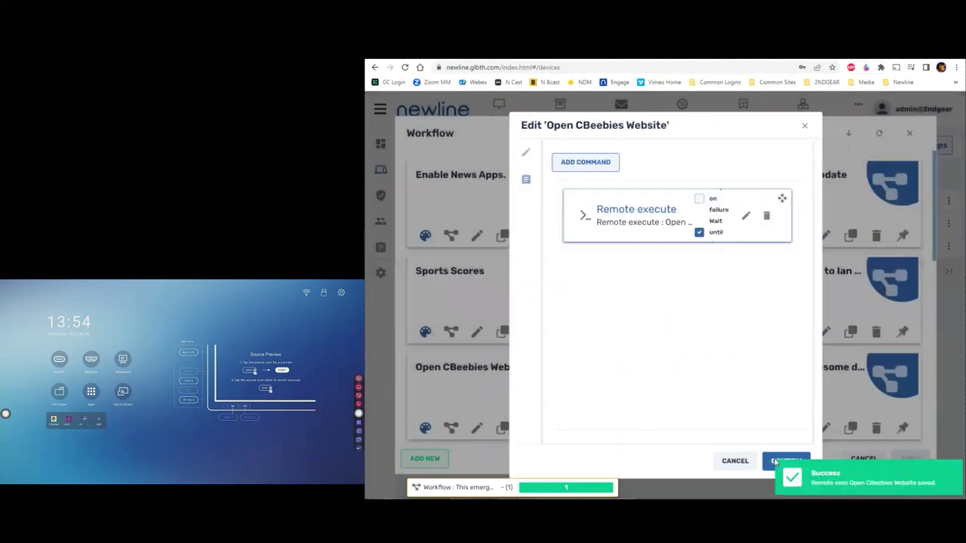
pyautogui.click(733, 460)
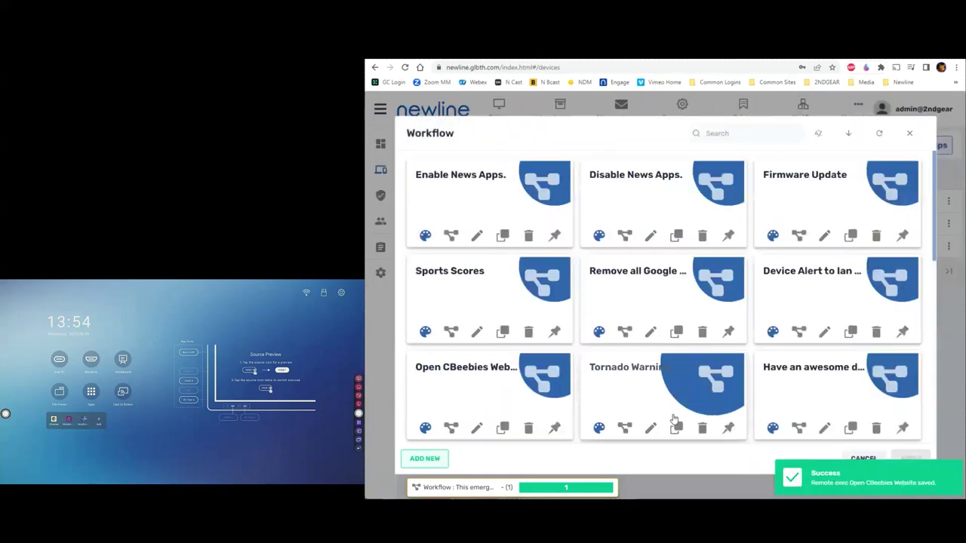
pyautogui.click(488, 385)
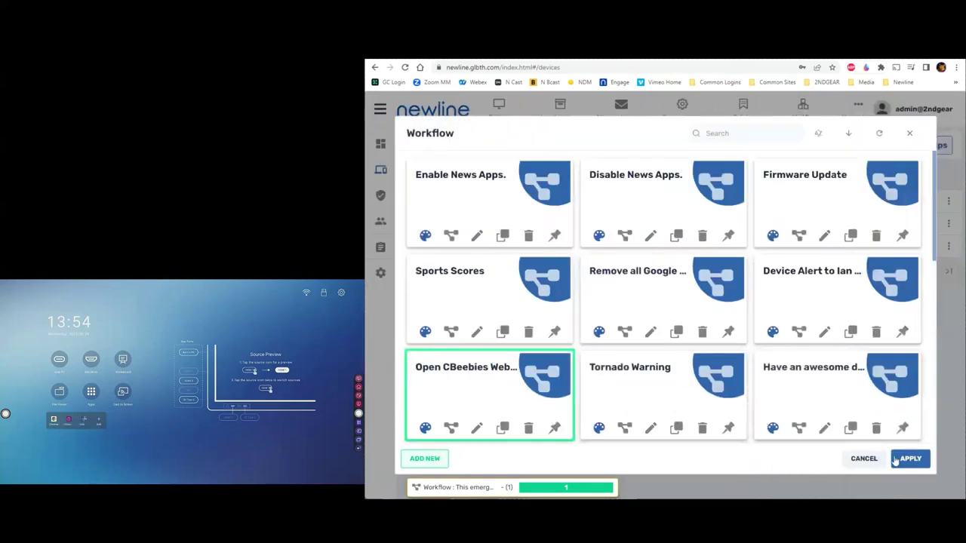
pyautogui.click(905, 459)
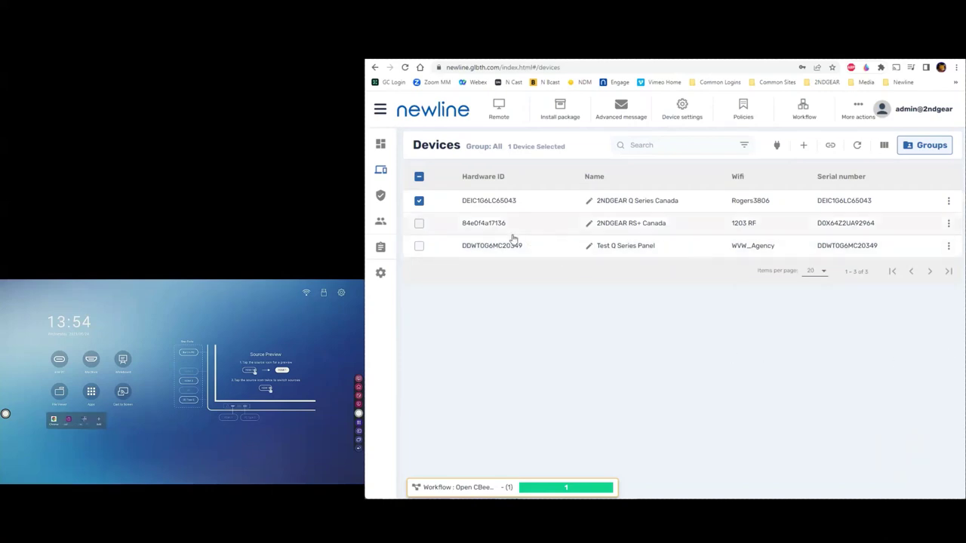
# - Inspect the Play Muppet Video workflow's Remote execute YouTube command
pyautogui.click(805, 109)
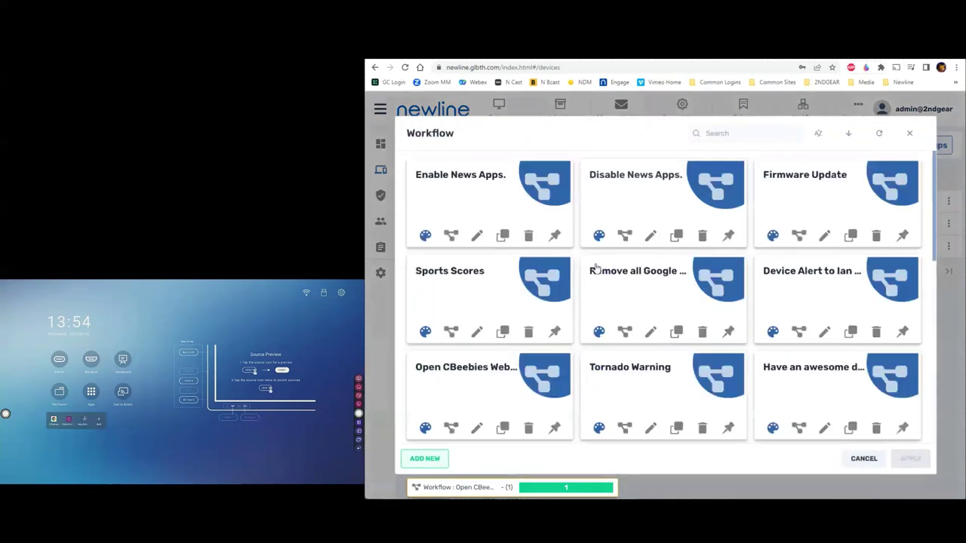
pyautogui.scroll(-1, 613, 380)
pyautogui.scroll(1, 613, 379)
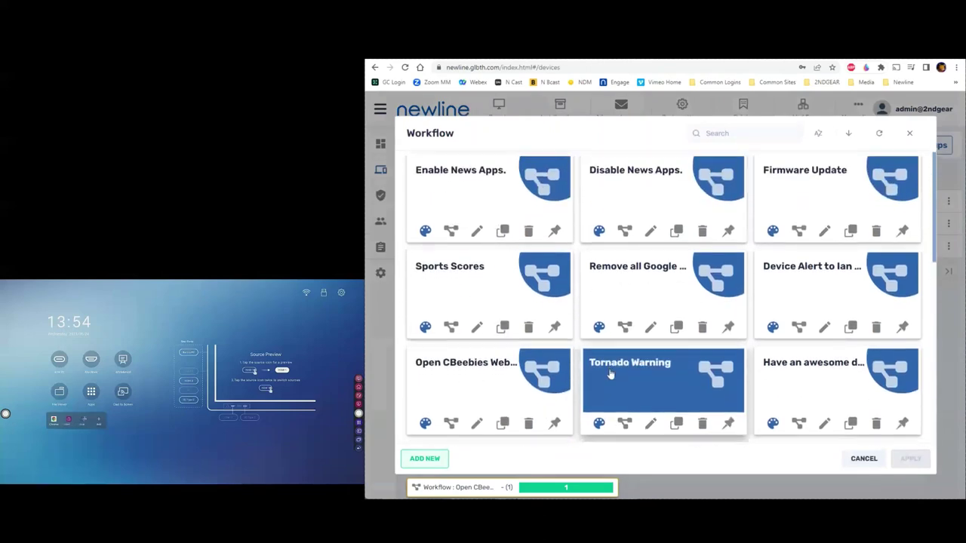
pyautogui.scroll(-3, 614, 379)
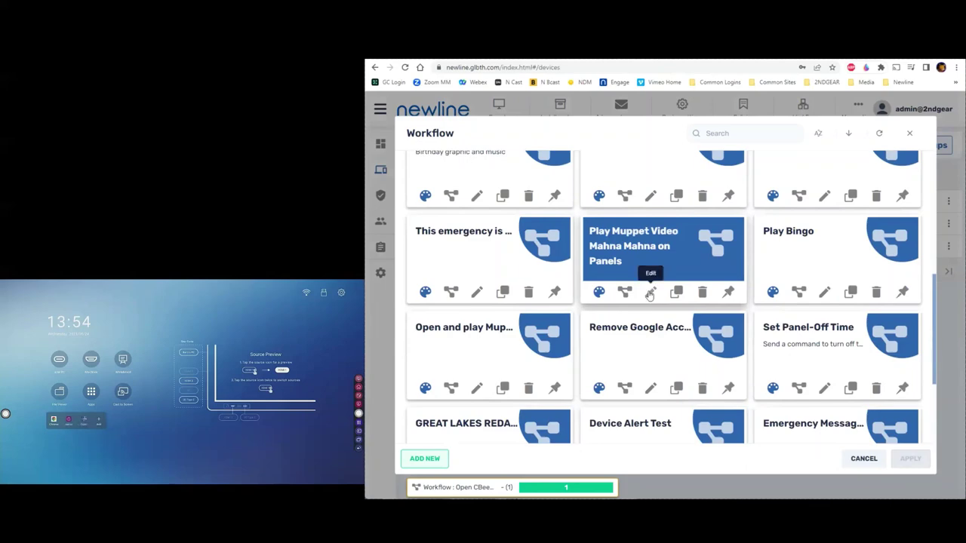
pyautogui.click(651, 292)
pyautogui.click(526, 180)
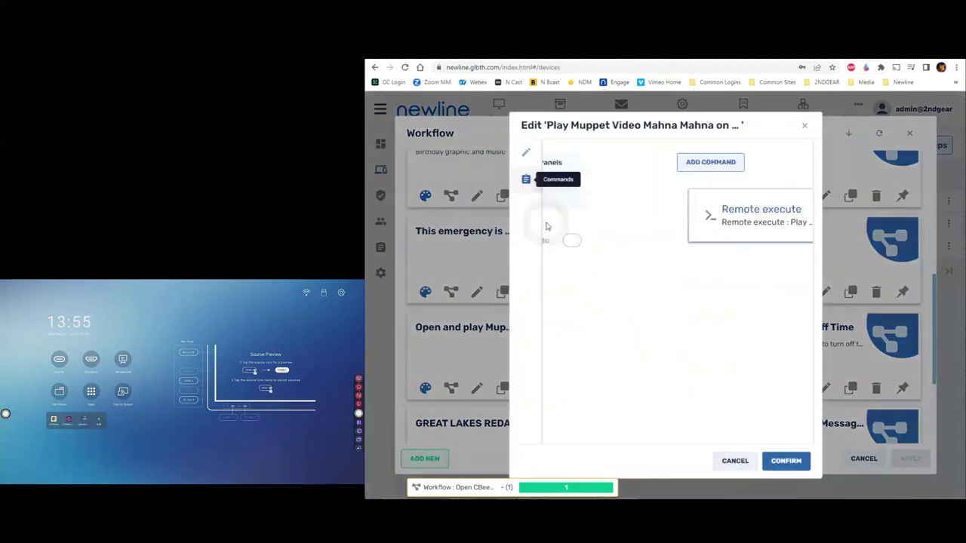
pyautogui.click(745, 217)
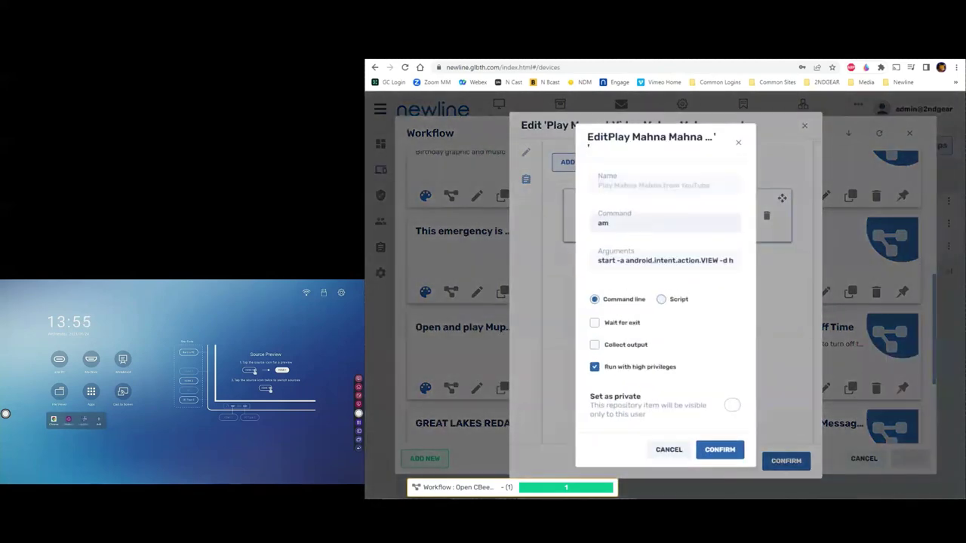
pyautogui.moveTo(598, 260); pyautogui.dragTo(734, 260)
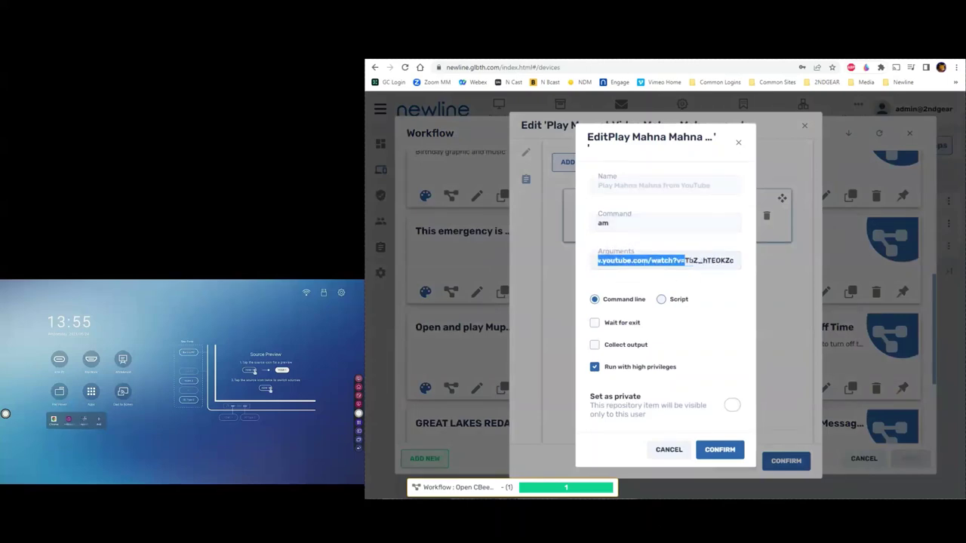
# - Close the editors without changes and send Play Muppet Video to the panel
pyautogui.click(668, 449)
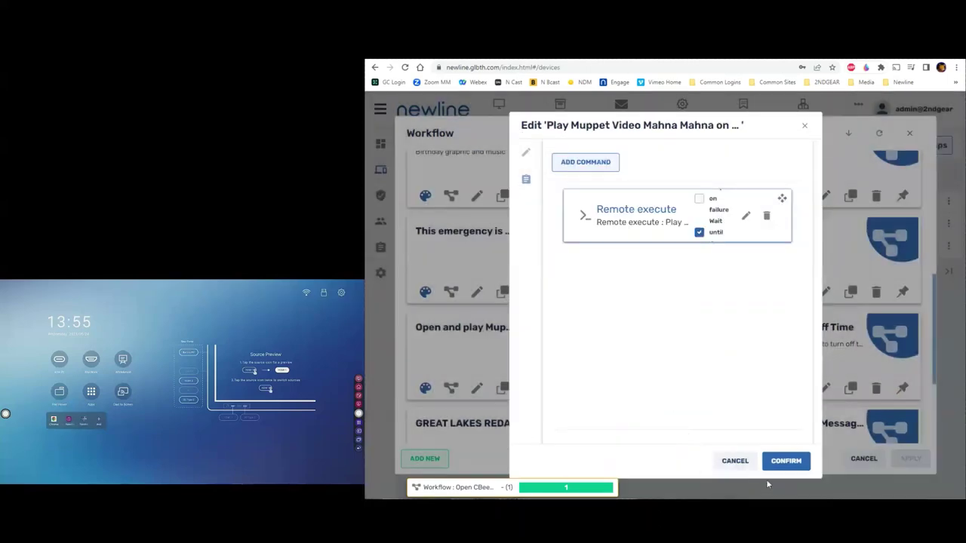
pyautogui.click(735, 461)
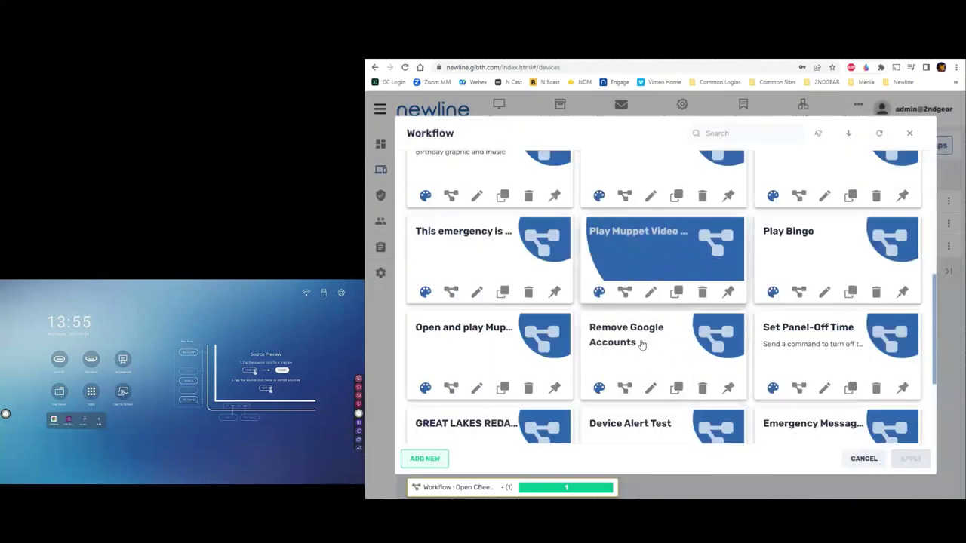
pyautogui.click(641, 238)
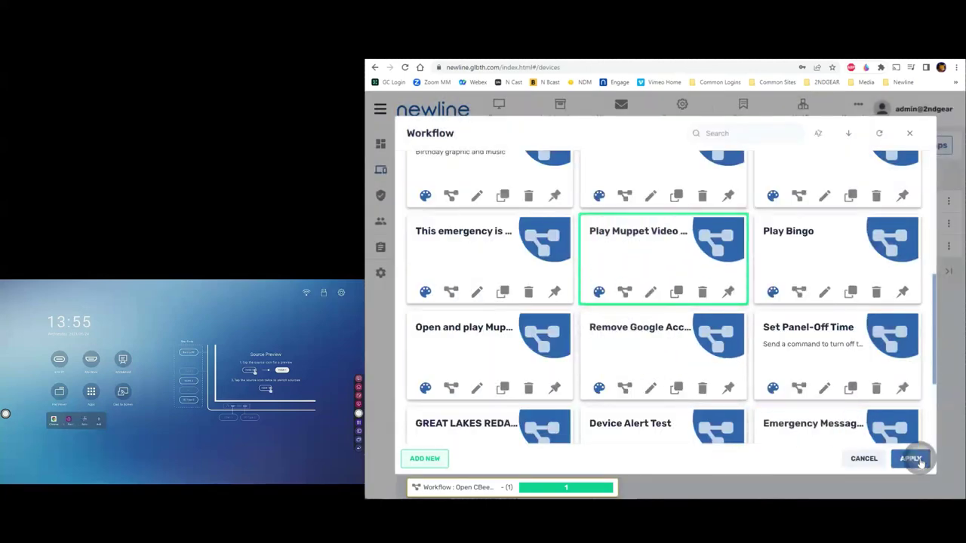
pyautogui.click(919, 462)
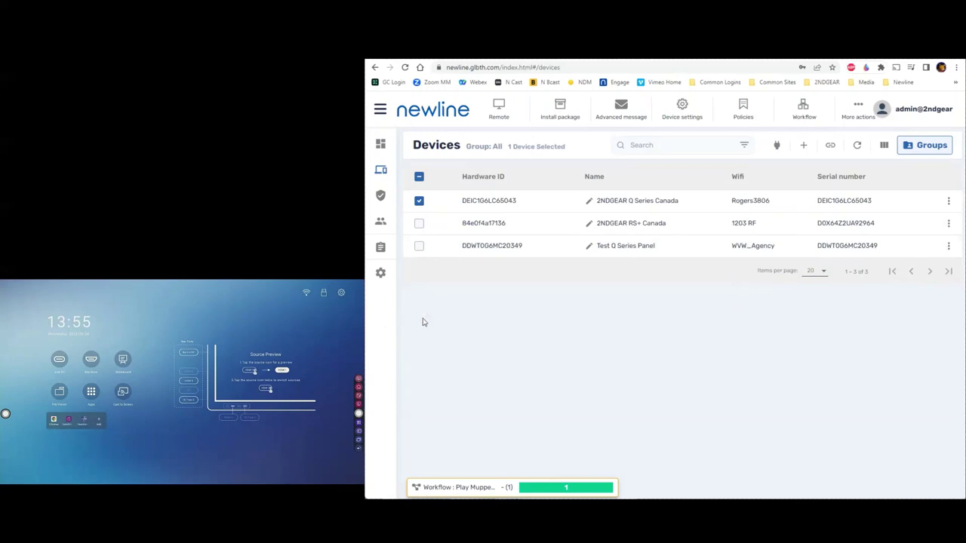
# - Open the first panel's Kiosk dialog, listing None and Limited Apps. Kiosk
pyautogui.click(742, 109)
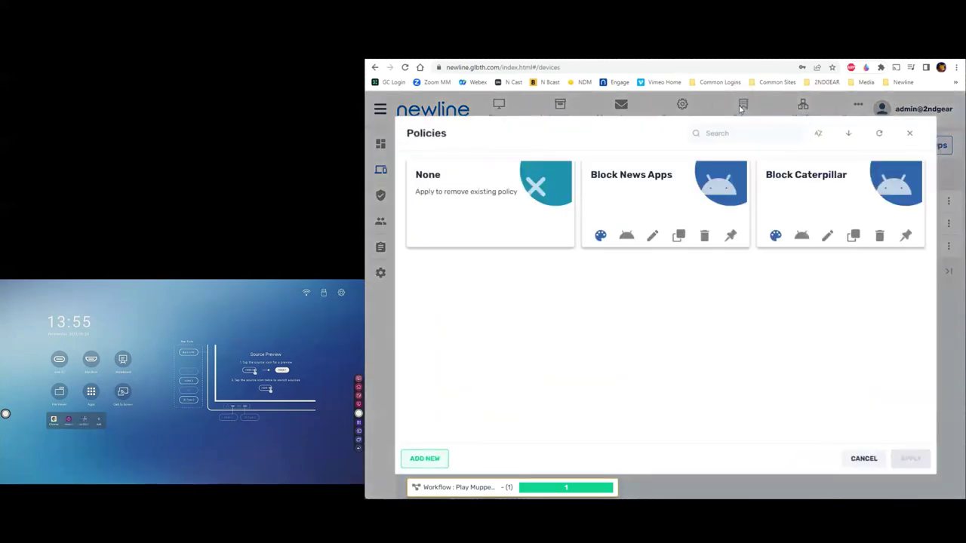
pyautogui.click(742, 110)
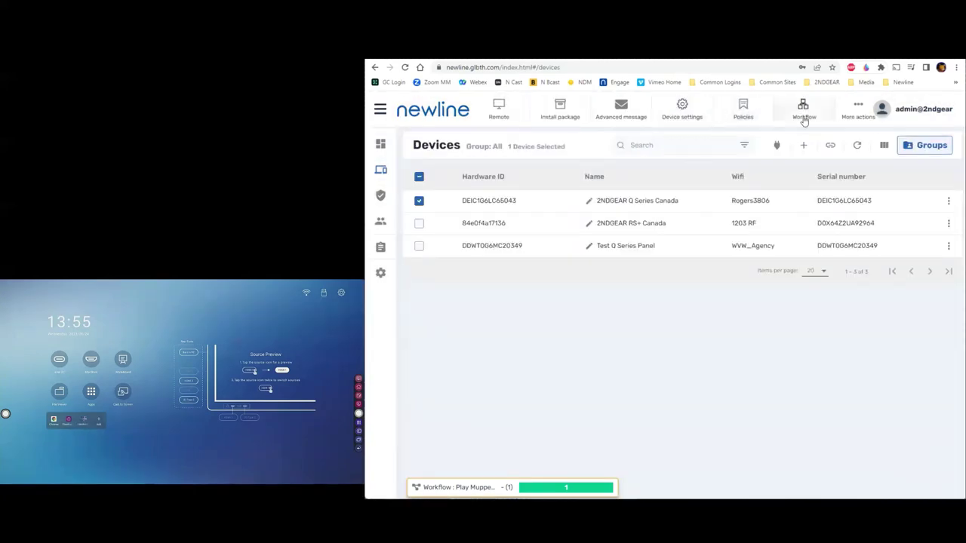
pyautogui.click(948, 201)
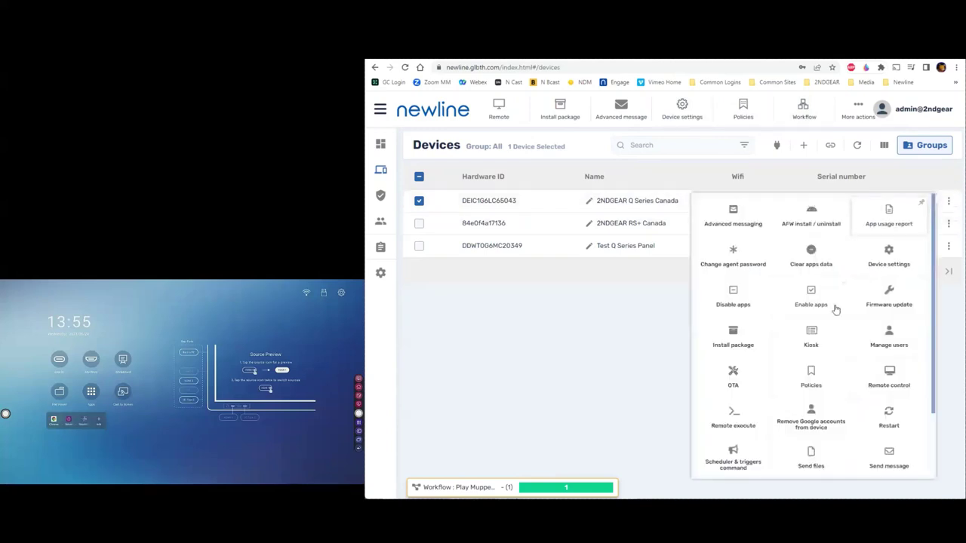
pyautogui.click(819, 332)
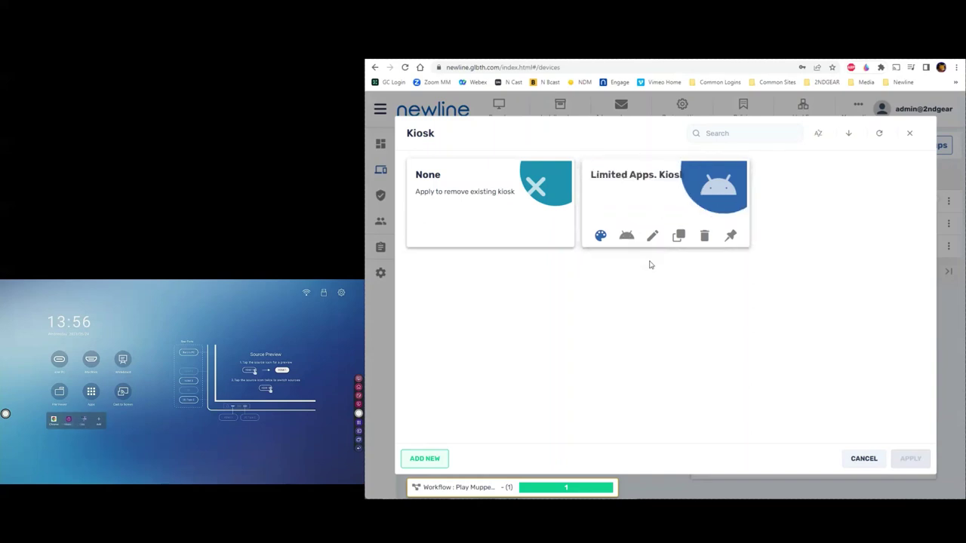
# - Set Whiteboard as the launcher app in the Limited Apps. Kiosk allow list
pyautogui.click(653, 203)
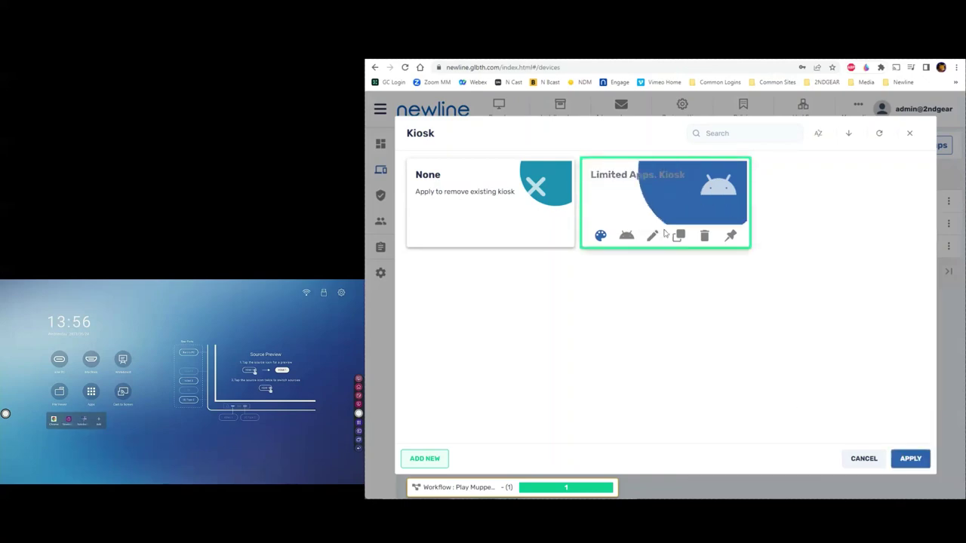
pyautogui.click(652, 235)
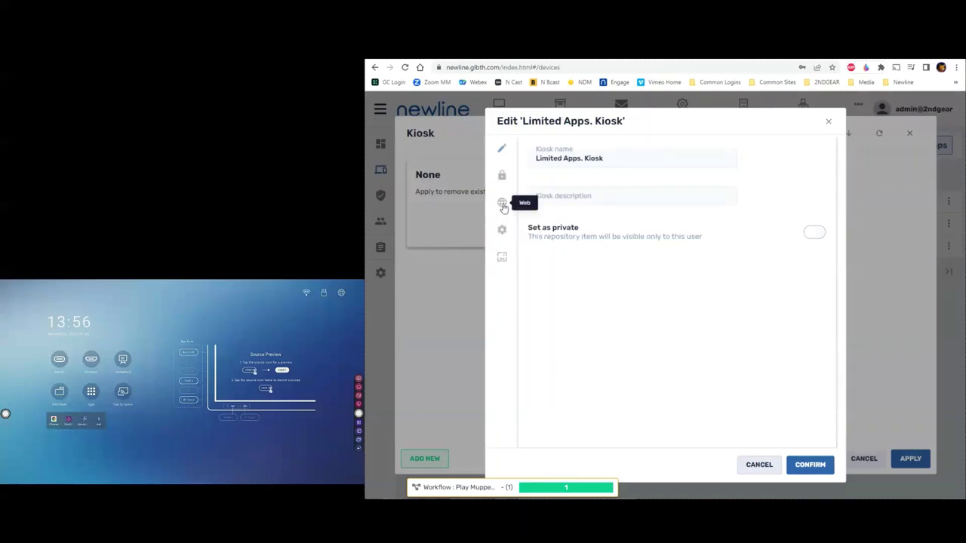
pyautogui.click(502, 176)
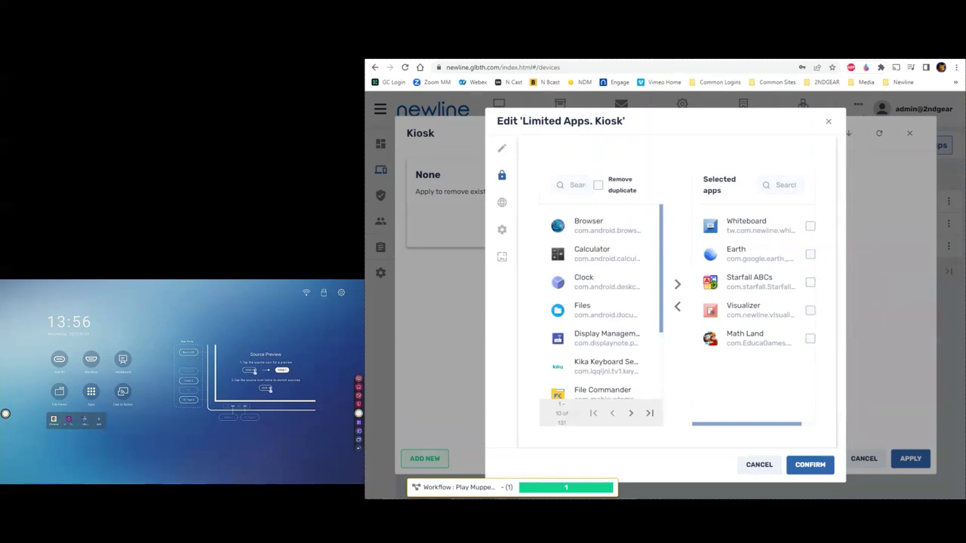
pyautogui.click(810, 256)
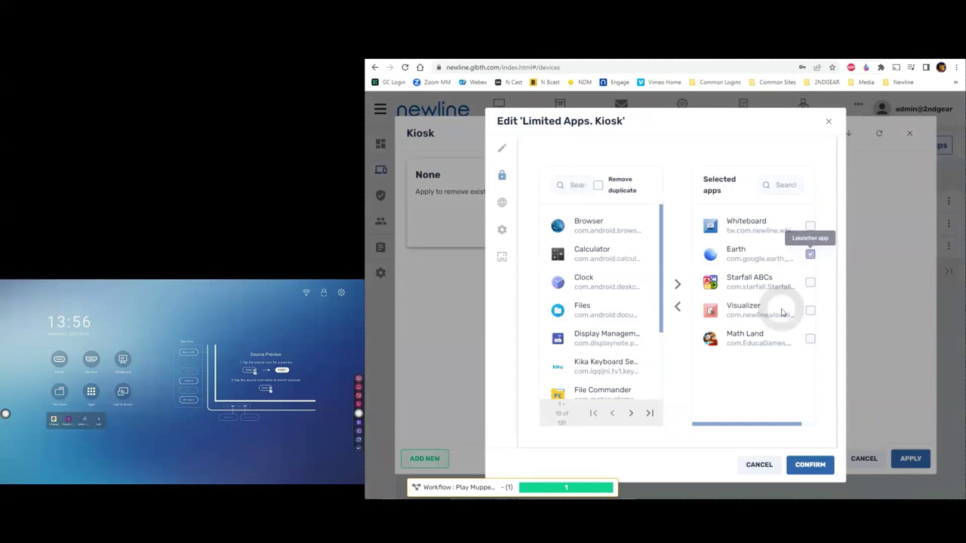
pyautogui.click(809, 255)
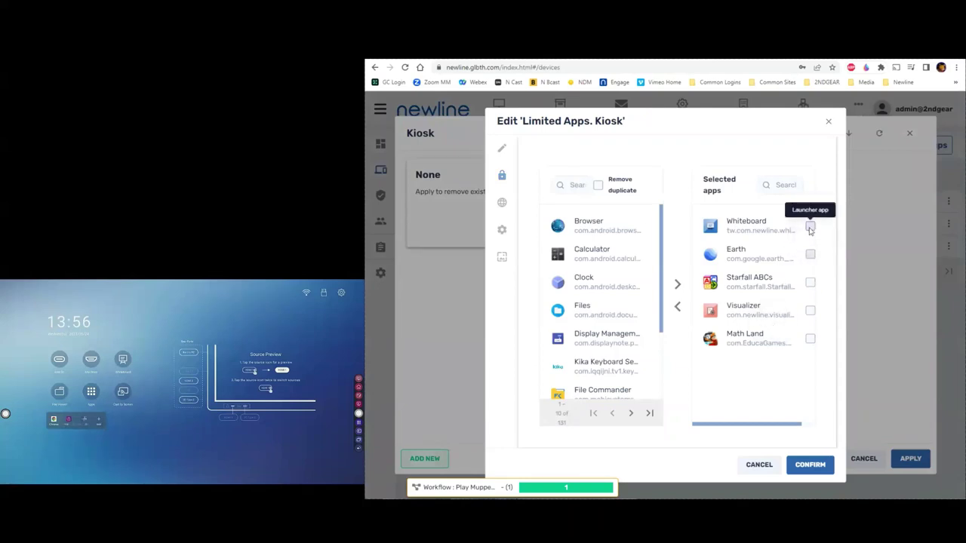
pyautogui.click(810, 226)
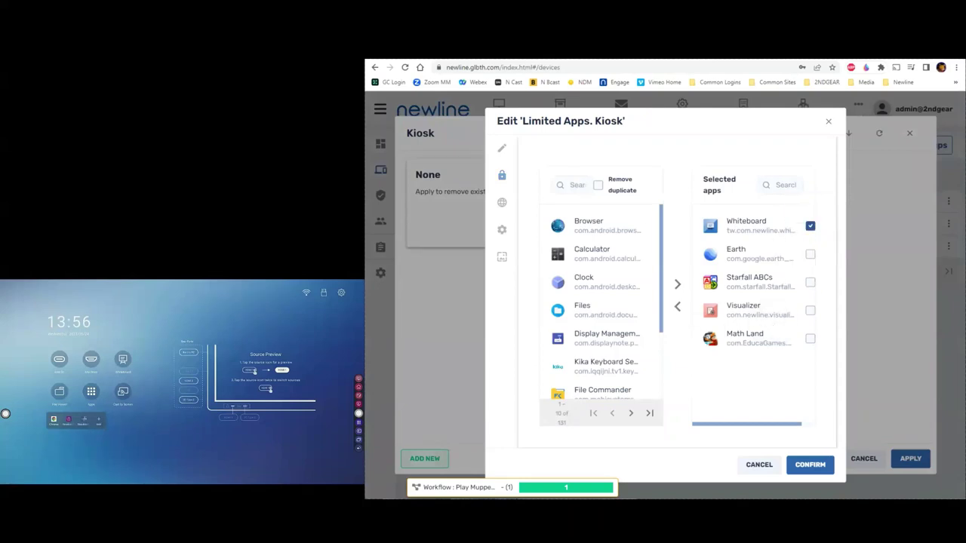
# - Save the Limited Apps. Kiosk and apply it to the Q Series Canada panel
pyautogui.click(808, 464)
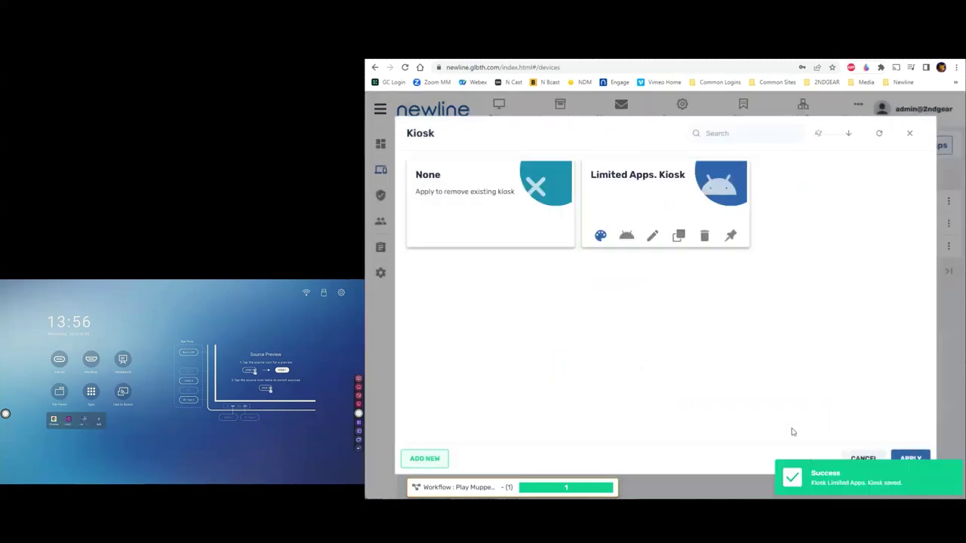
pyautogui.click(679, 209)
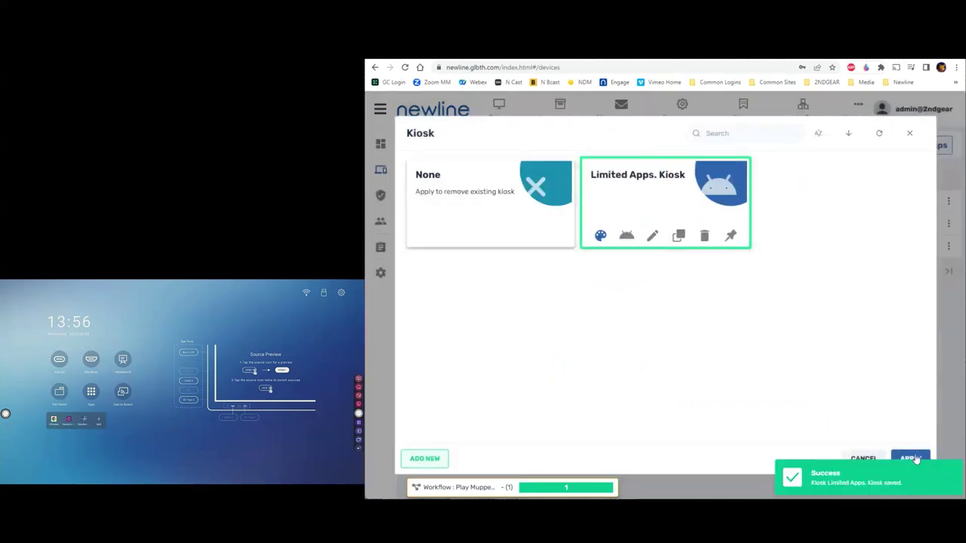
pyautogui.click(913, 459)
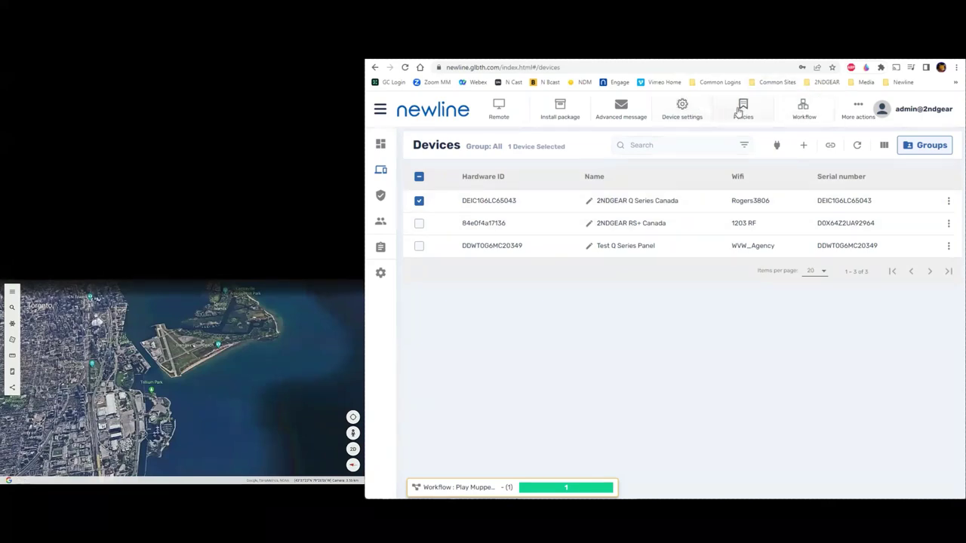
# - Choose None in the panel's Kiosk dialog and apply it to Q Series Canada
pyautogui.click(948, 201)
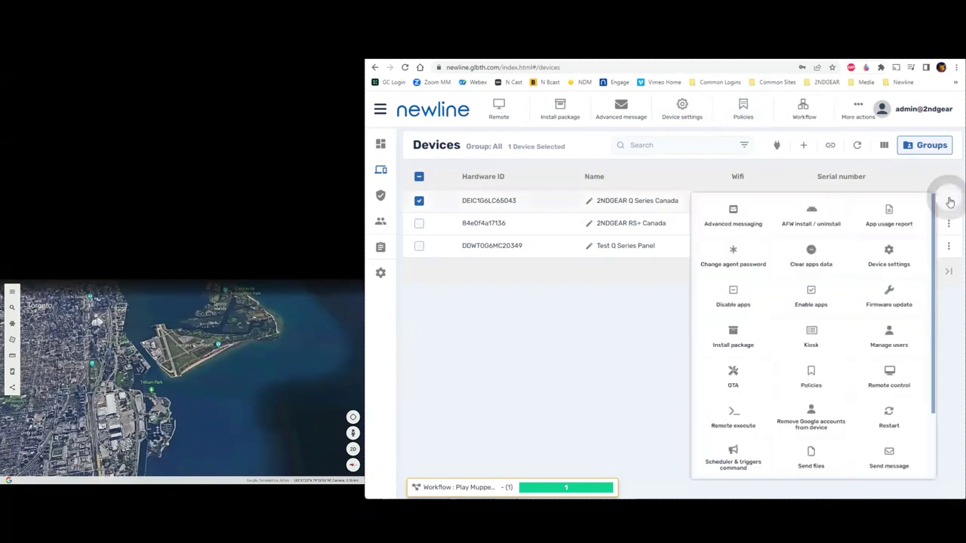
pyautogui.click(809, 344)
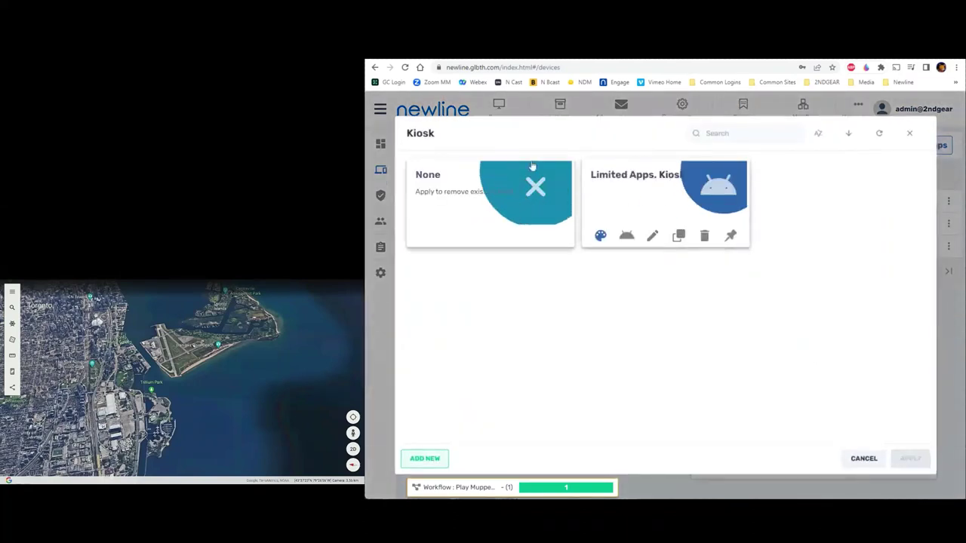
pyautogui.click(477, 189)
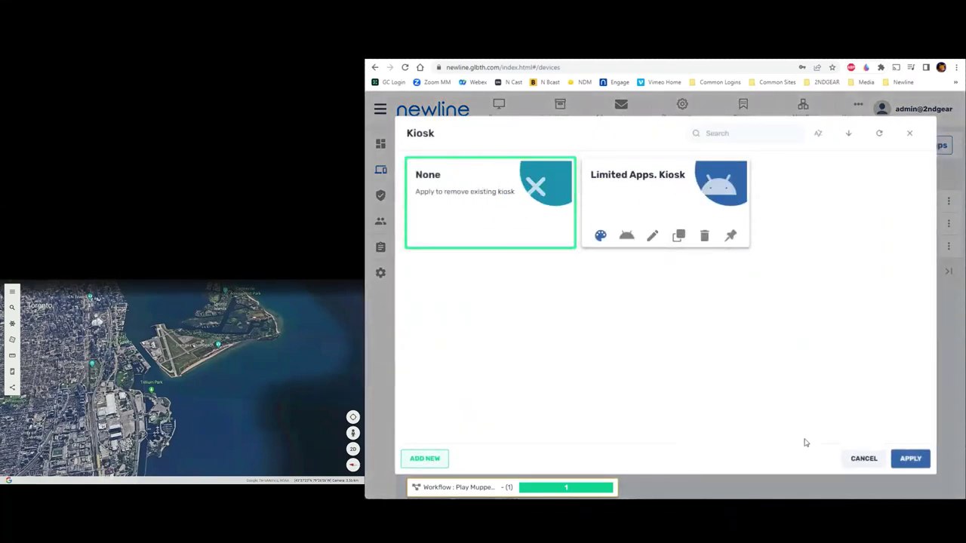
pyautogui.click(910, 459)
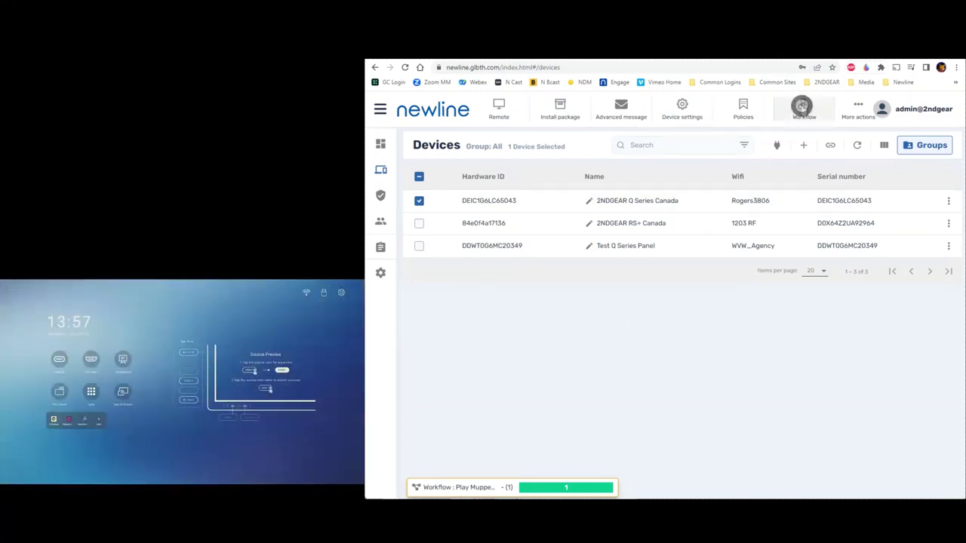
# - Open the Limited Apps. Kiosk for editing from the panel's Kiosk dialog
pyautogui.click(802, 108)
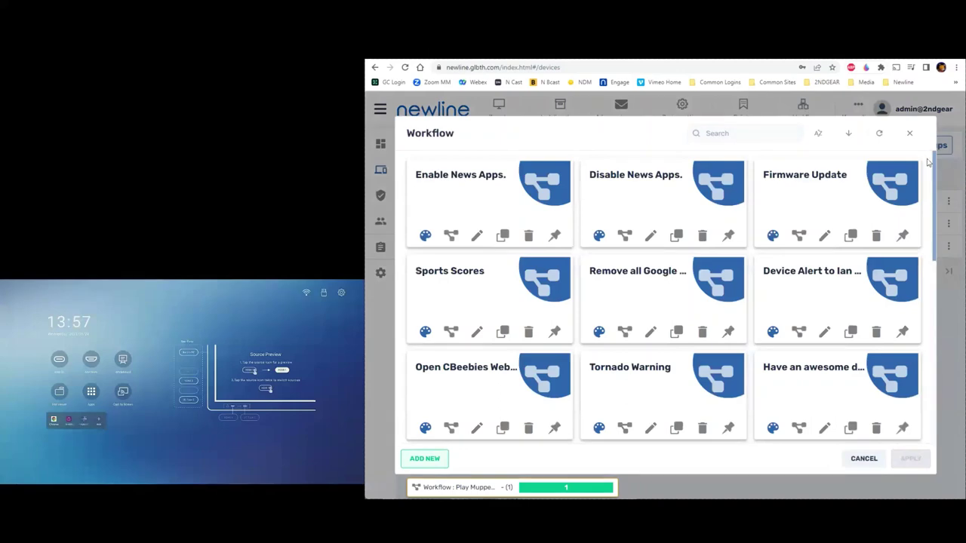
pyautogui.click(909, 133)
pyautogui.click(949, 201)
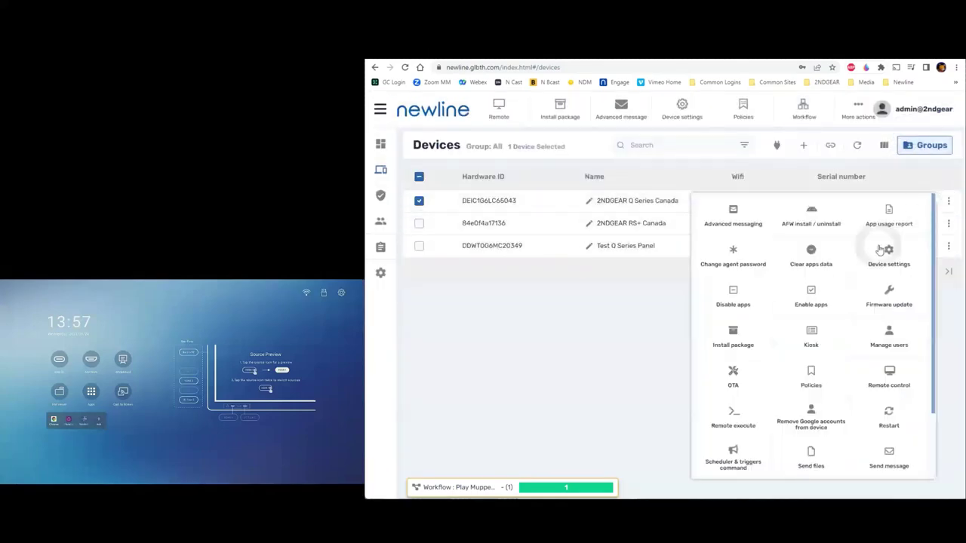
pyautogui.click(814, 337)
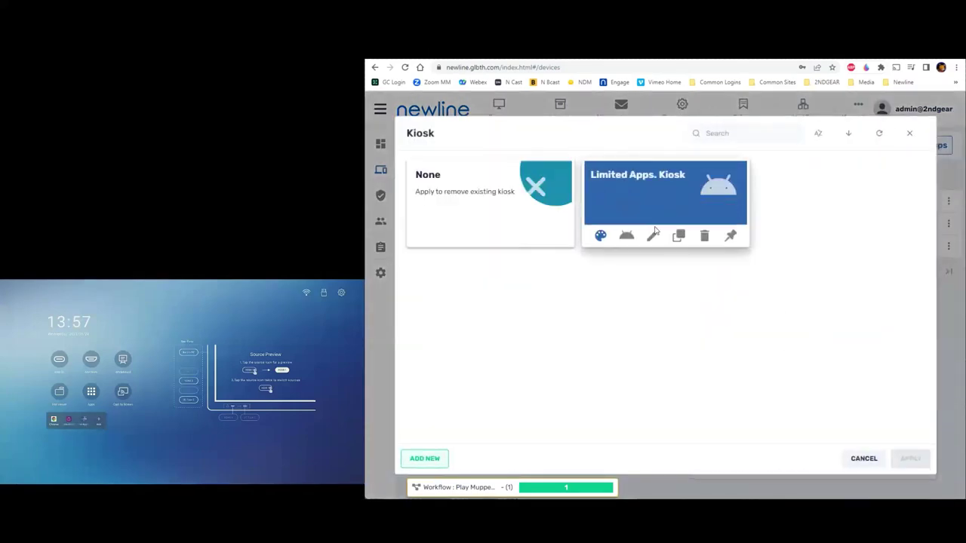
pyautogui.click(653, 236)
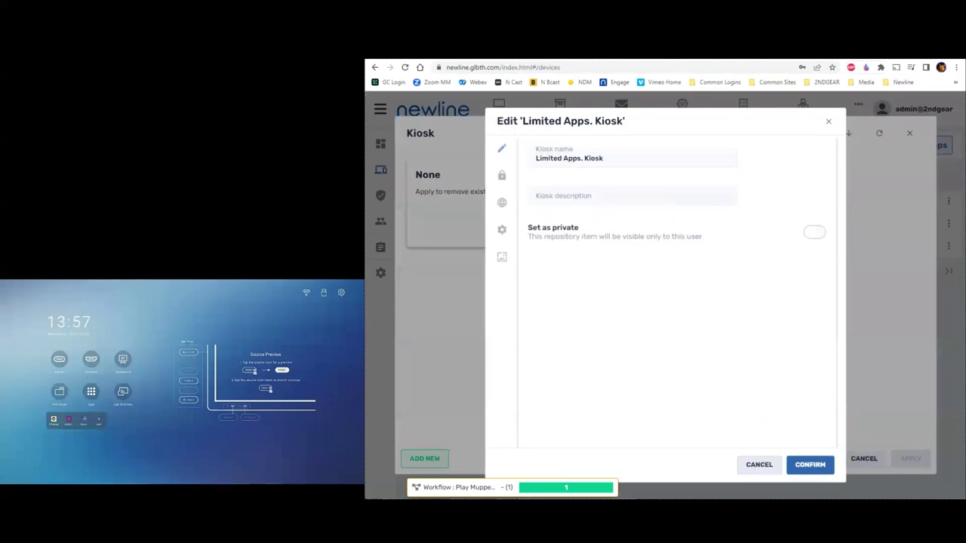
pyautogui.click(503, 230)
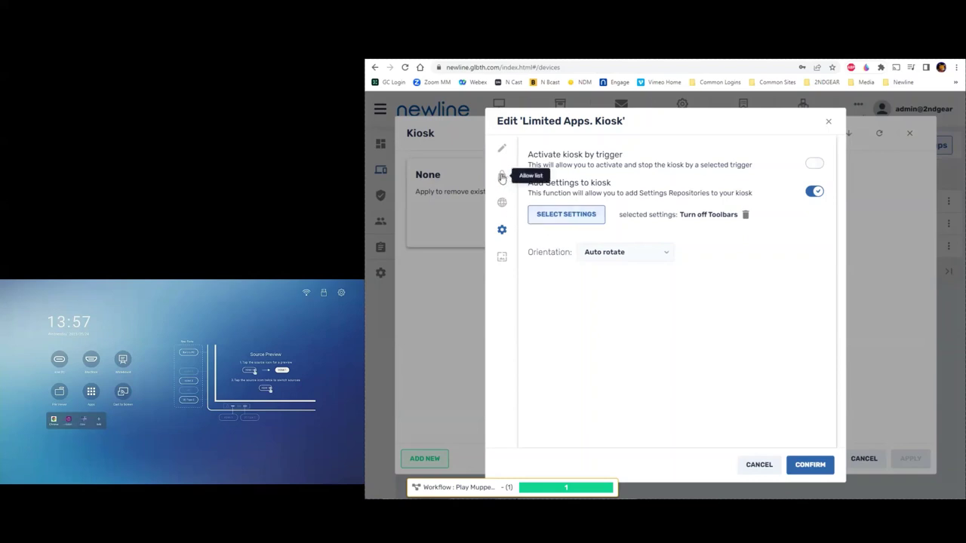
# - Make Earth the launcher app instead of Whiteboard, save, and reapply the kiosk
pyautogui.click(504, 177)
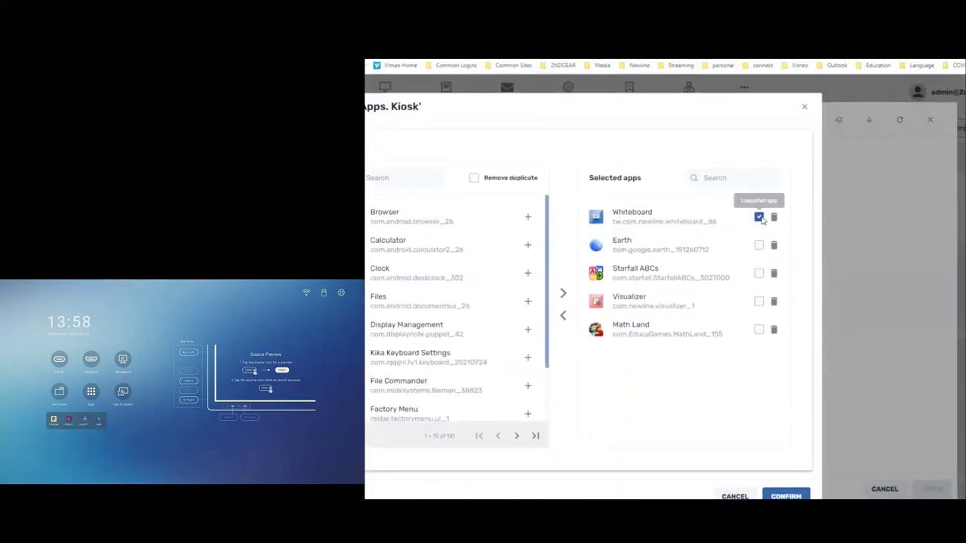
pyautogui.click(757, 217)
pyautogui.click(759, 244)
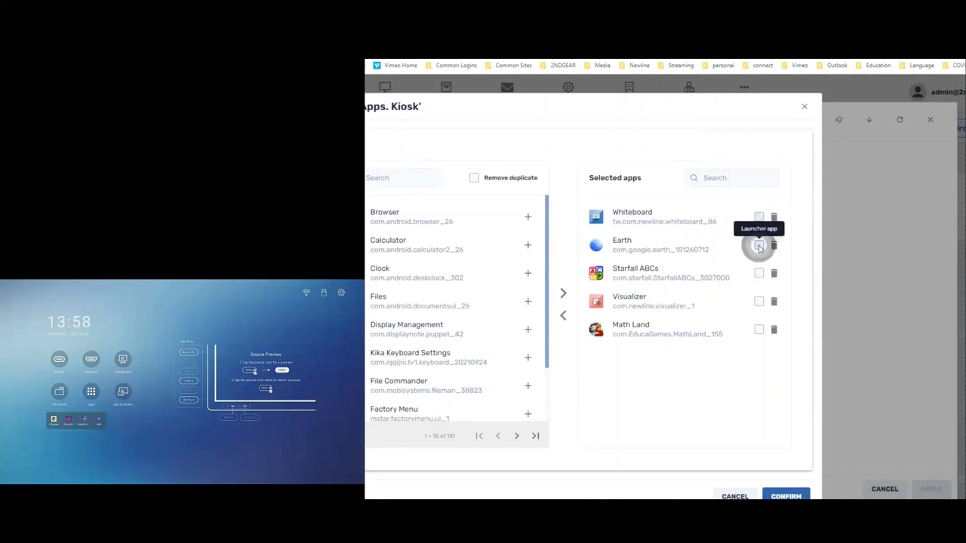
pyautogui.click(786, 496)
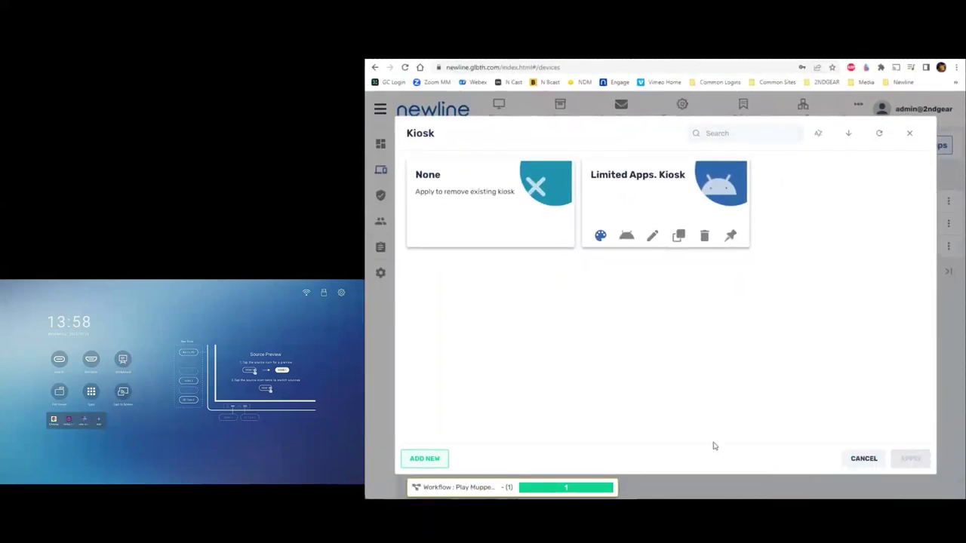
pyautogui.click(677, 197)
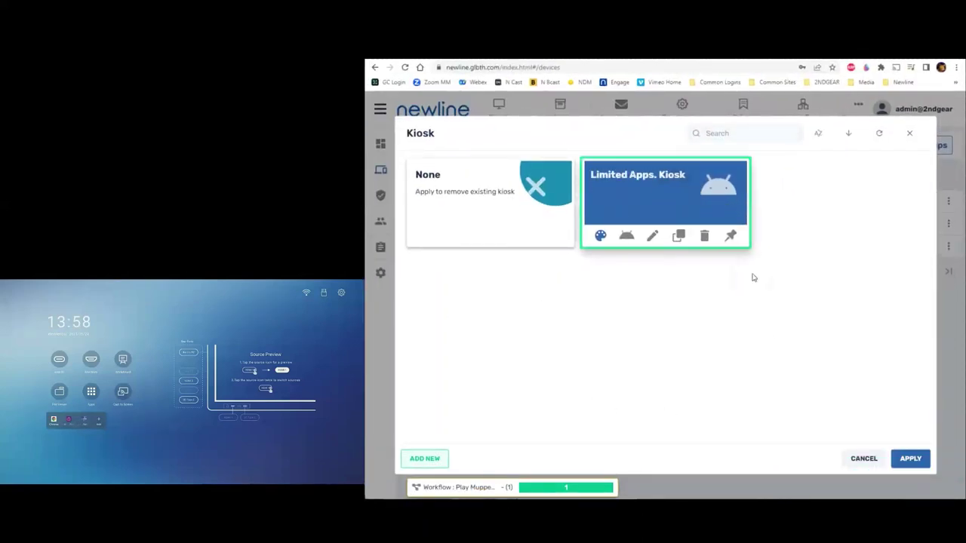
pyautogui.click(909, 459)
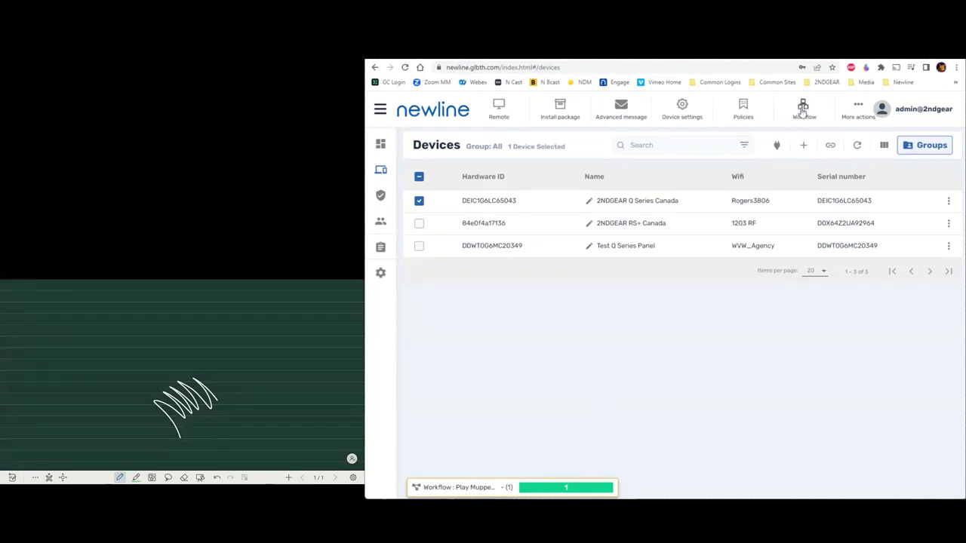
# - Pick None in the panel's Kiosk dialog and send it to Q Series Canada
pyautogui.click(945, 202)
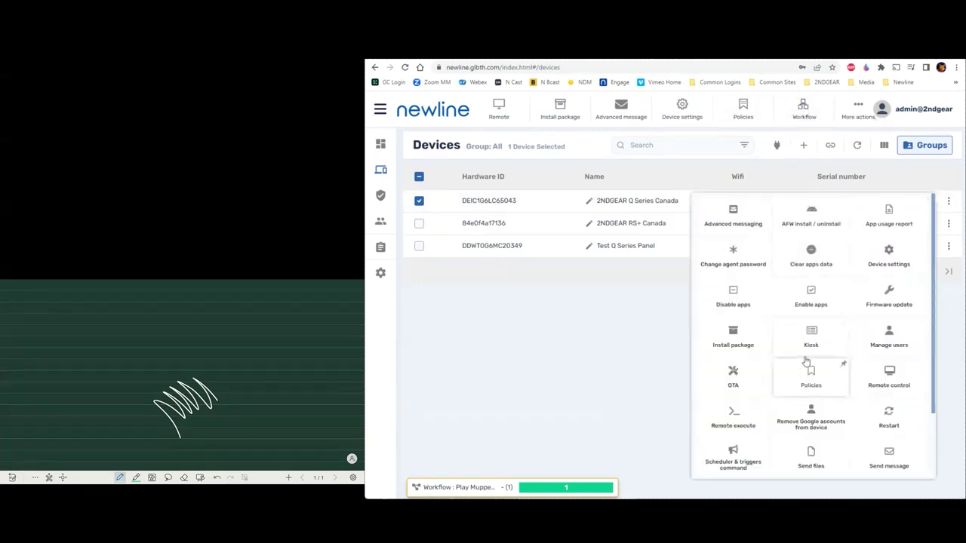
pyautogui.click(809, 339)
pyautogui.click(542, 221)
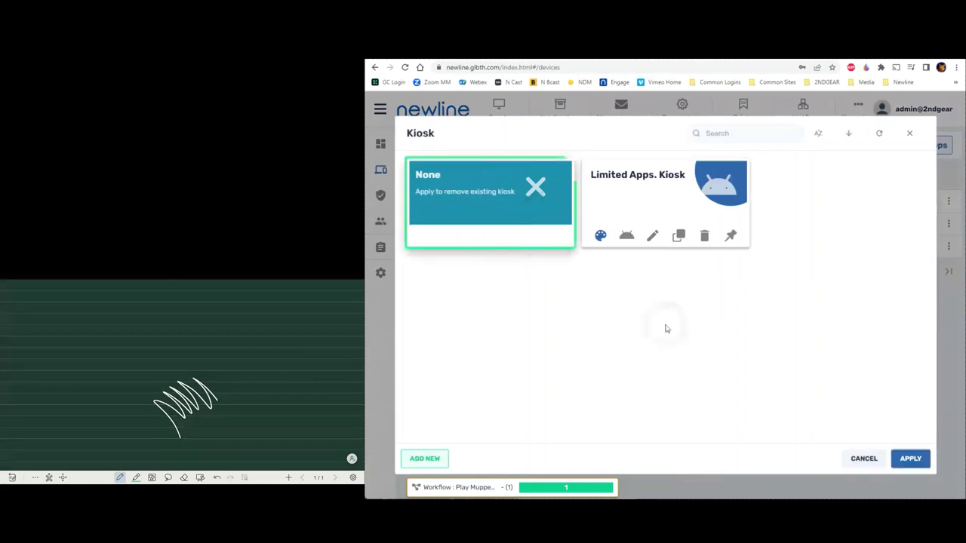
pyautogui.click(911, 458)
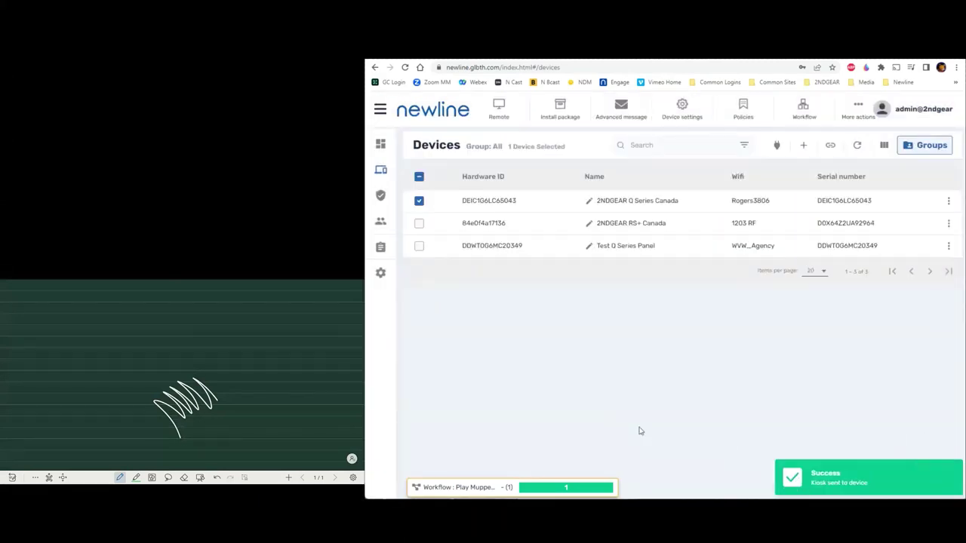